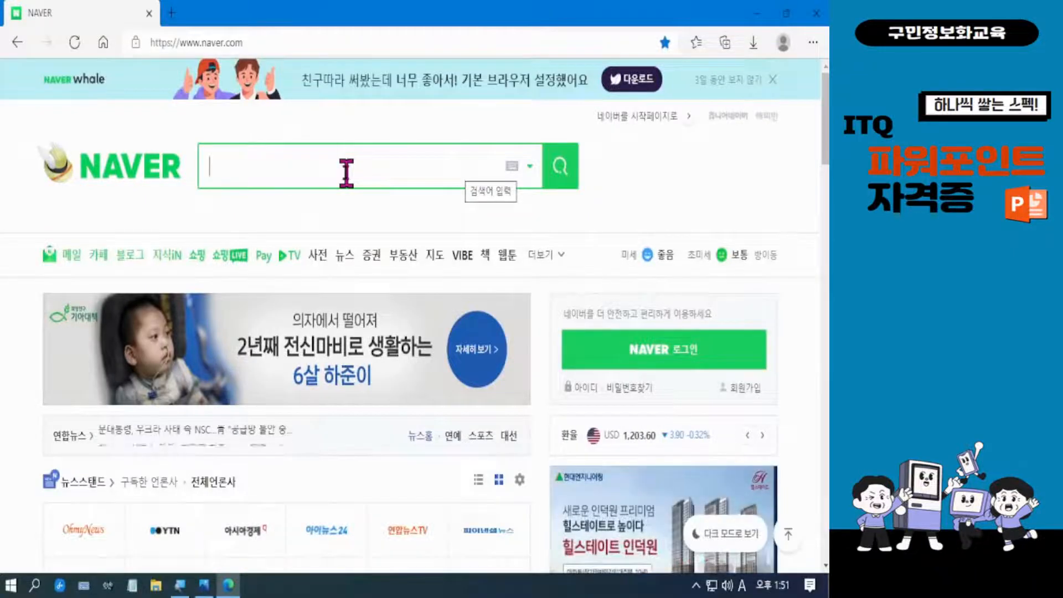
# Search Naver for "itq" and open the 정보기술자격센터 ITQ result.
pyautogui.press('Hangul')
pyautogui.write('ㅑ')
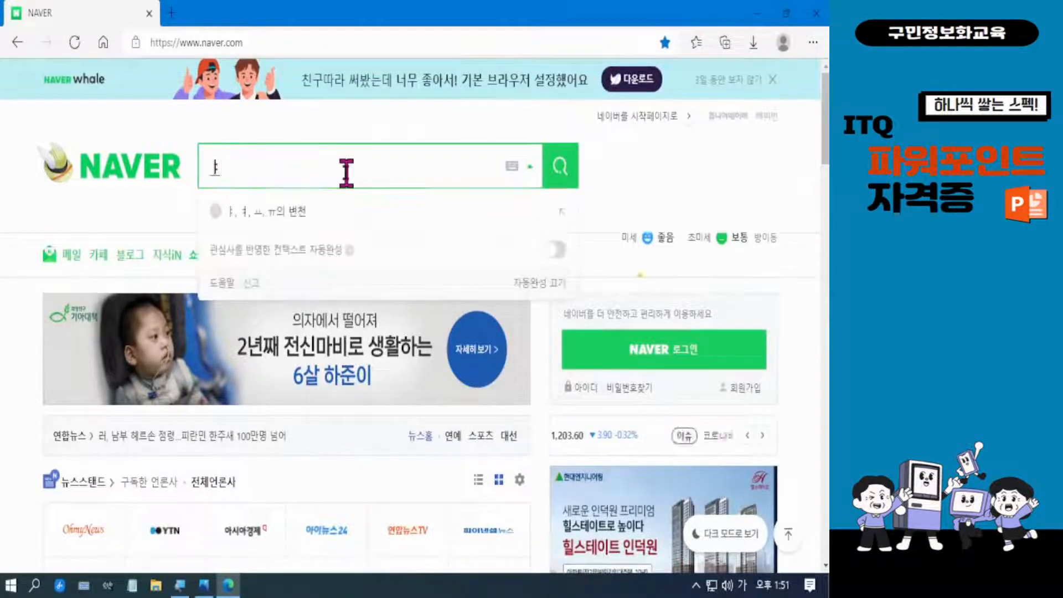
pyautogui.press('BackSpace')
pyautogui.press('Hangul')
pyautogui.write('i')
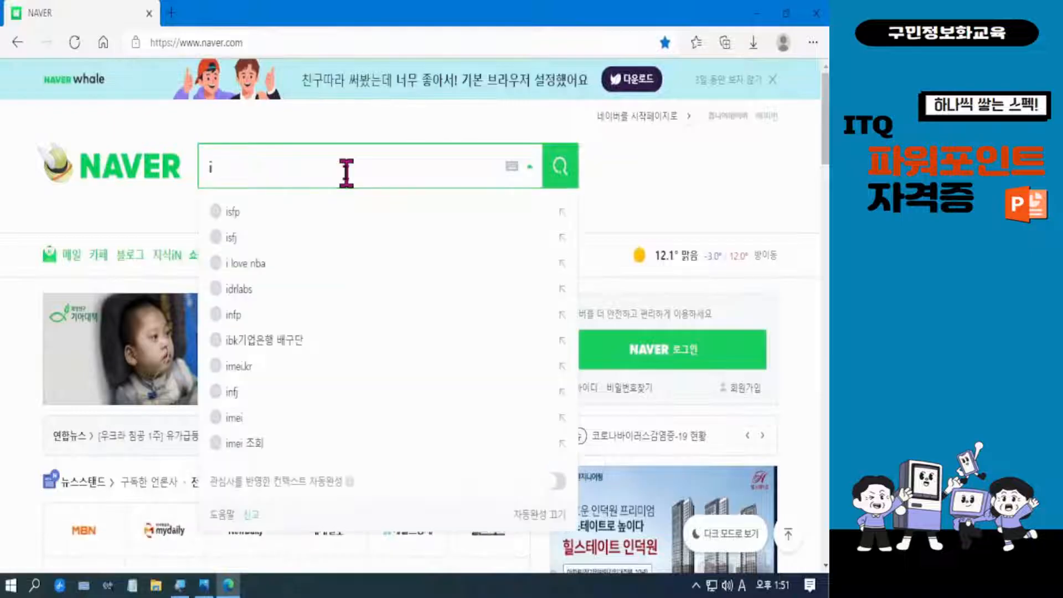
pyautogui.write('tq')
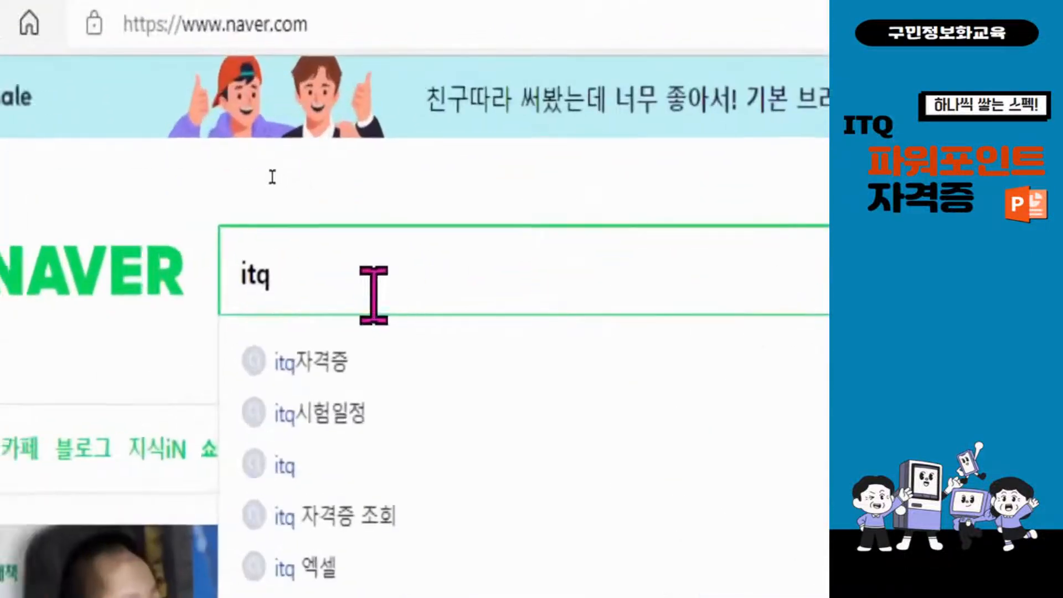
pyautogui.click(260, 173)
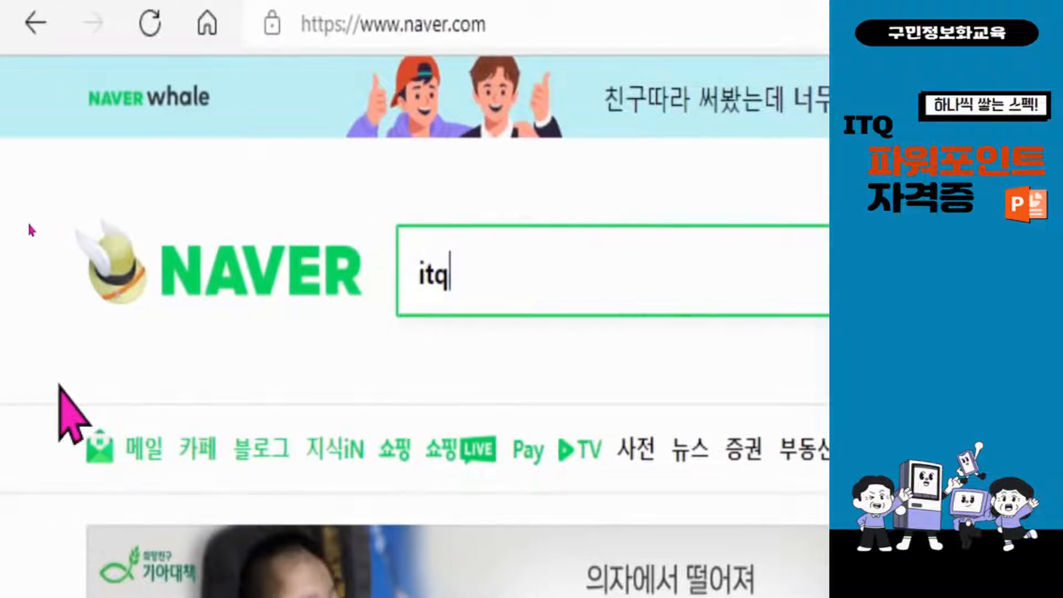
pyautogui.press('Return')
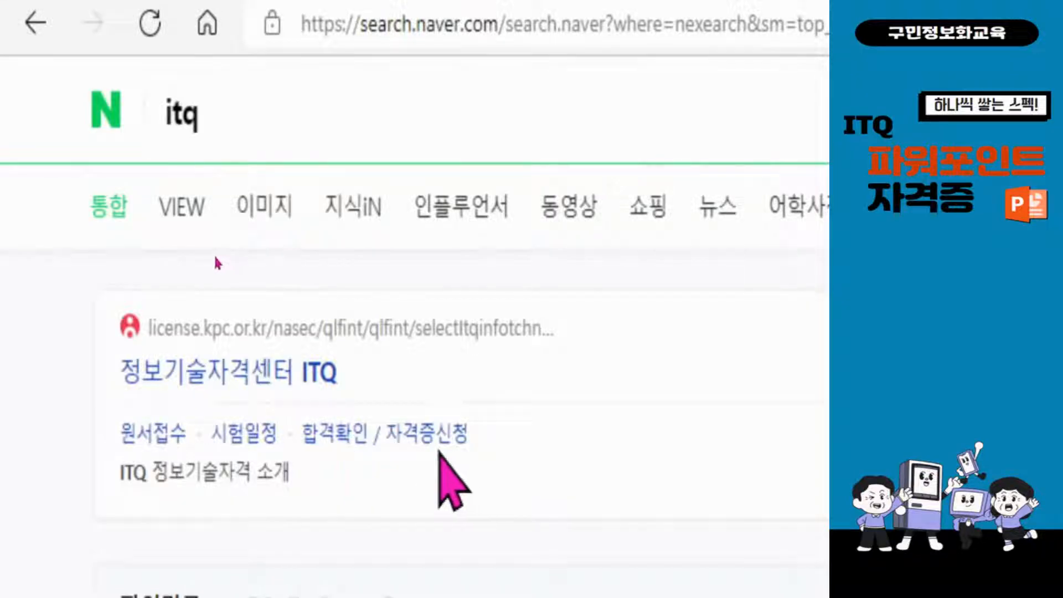
pyautogui.click(260, 379)
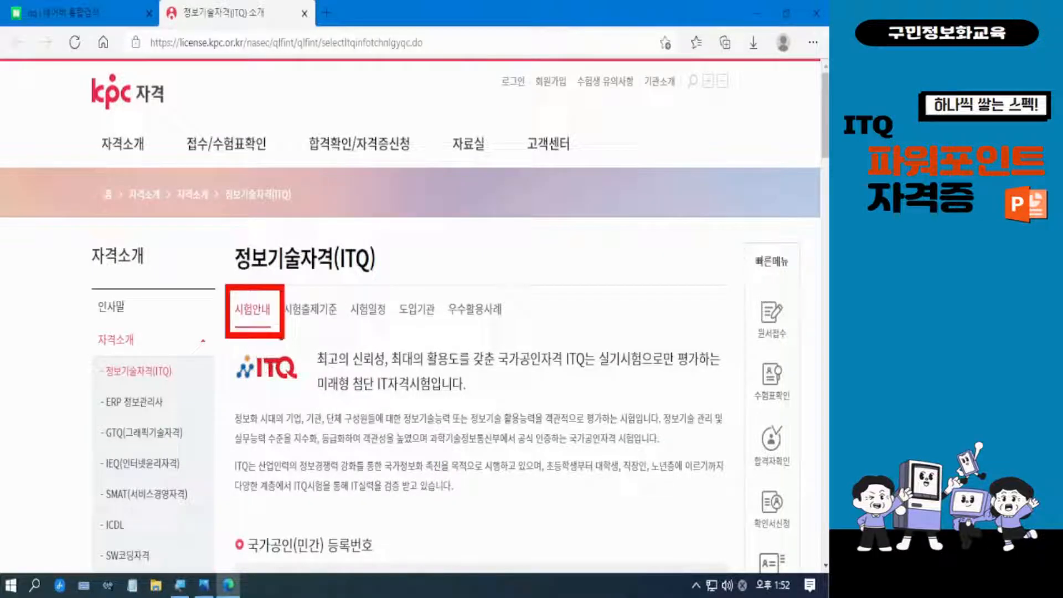
# Examine the ITQ exam guide through the 시험과목 table, checking the software, official version and grades for 한글파워포인트.
pyautogui.scroll(-4, 443, 462)
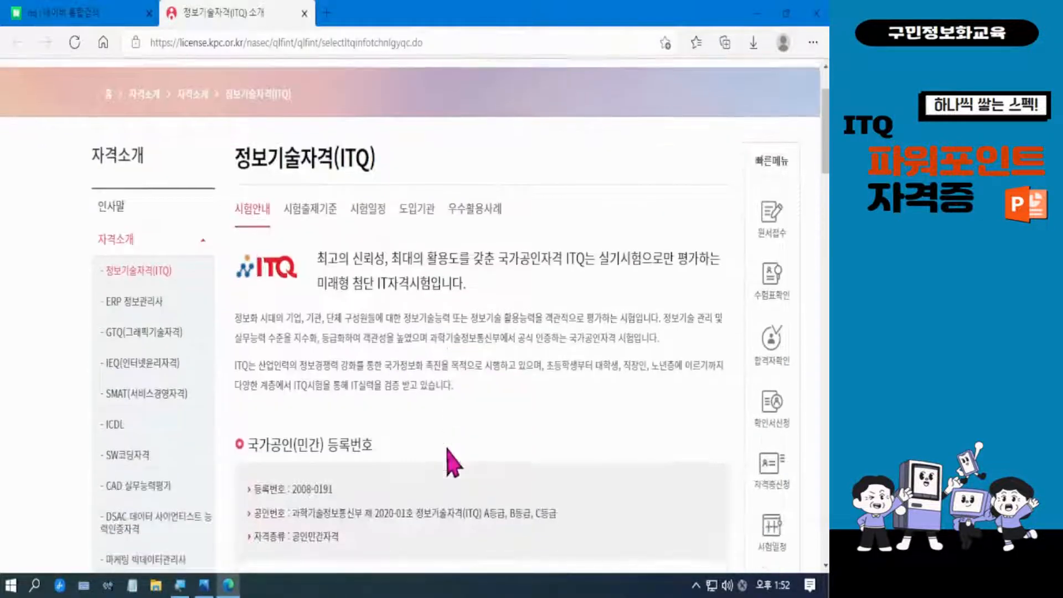
pyautogui.scroll(-12, 447, 449)
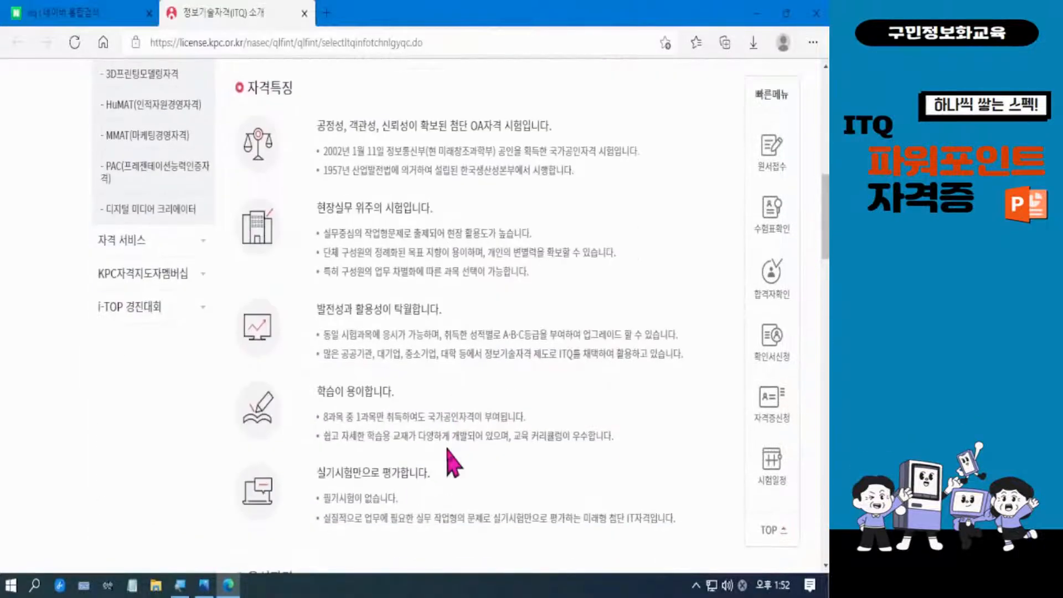
pyautogui.scroll(-4, 452, 462)
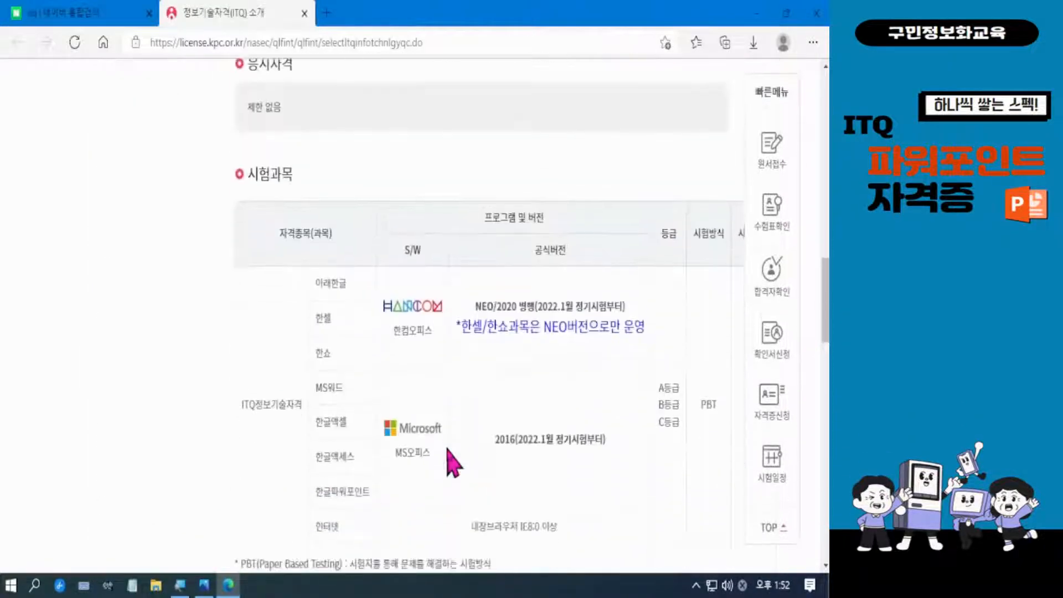
pyautogui.scroll(-2, 452, 462)
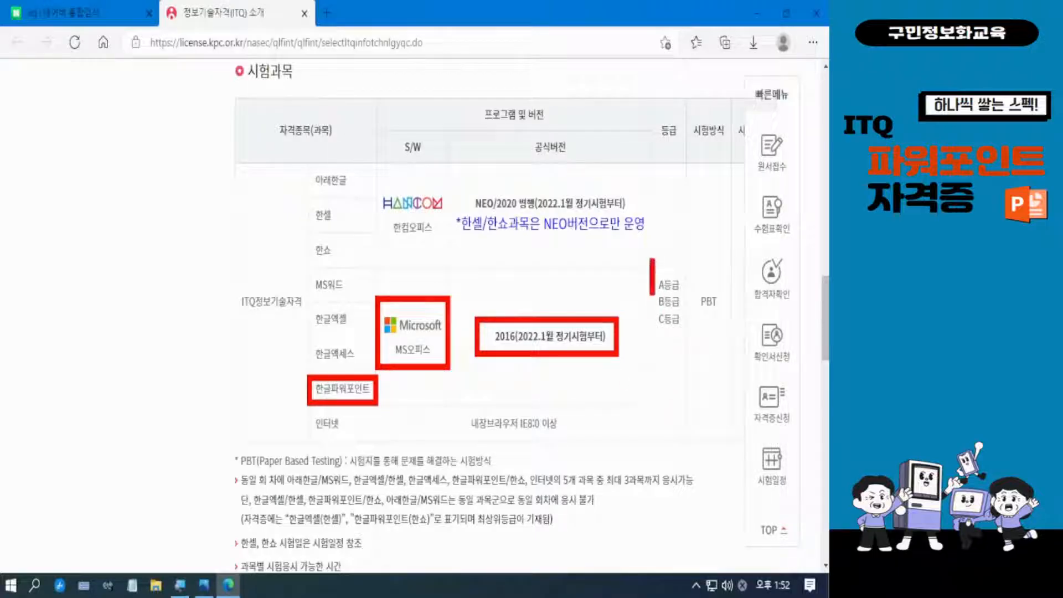
pyautogui.moveTo(652, 292); pyautogui.dragTo(684, 350)
pyautogui.press('Escape')
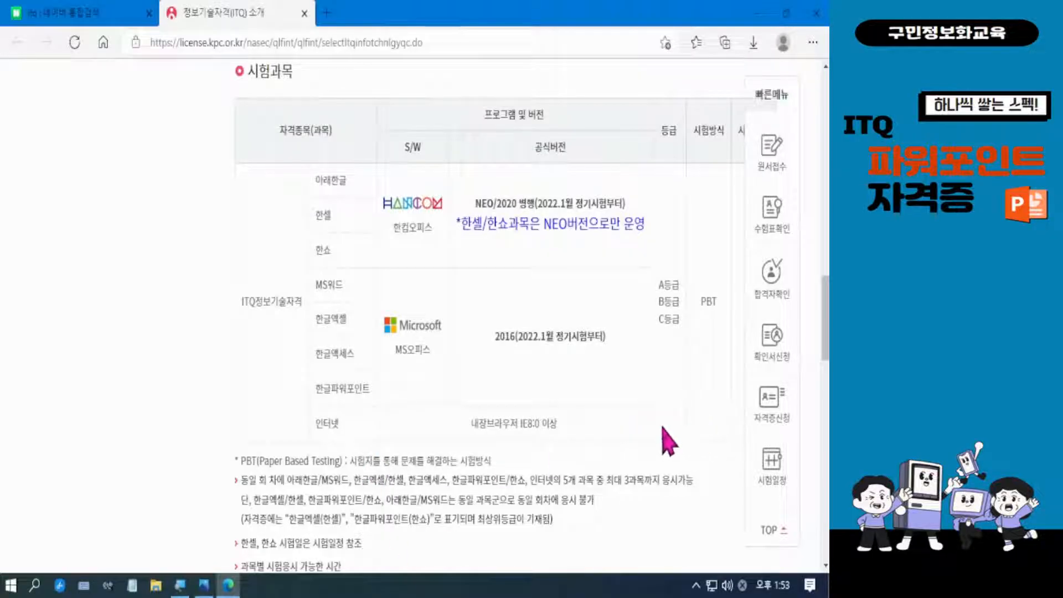
# Review the passing criteria, exam fees and exam times in the rest of the ITQ exam guide.
pyautogui.scroll(-7, 668, 442)
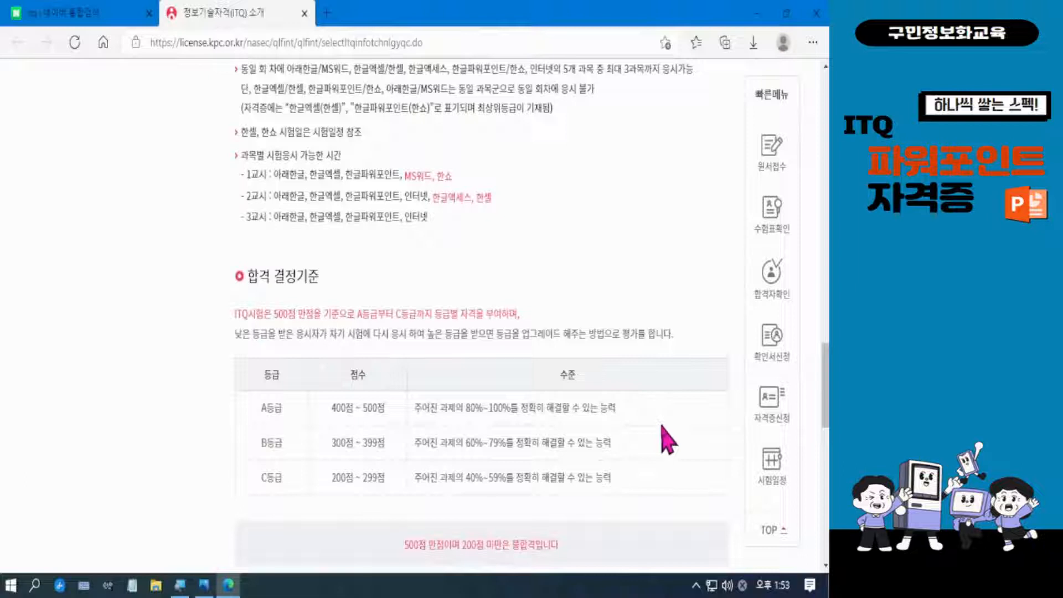
pyautogui.scroll(-2, 667, 440)
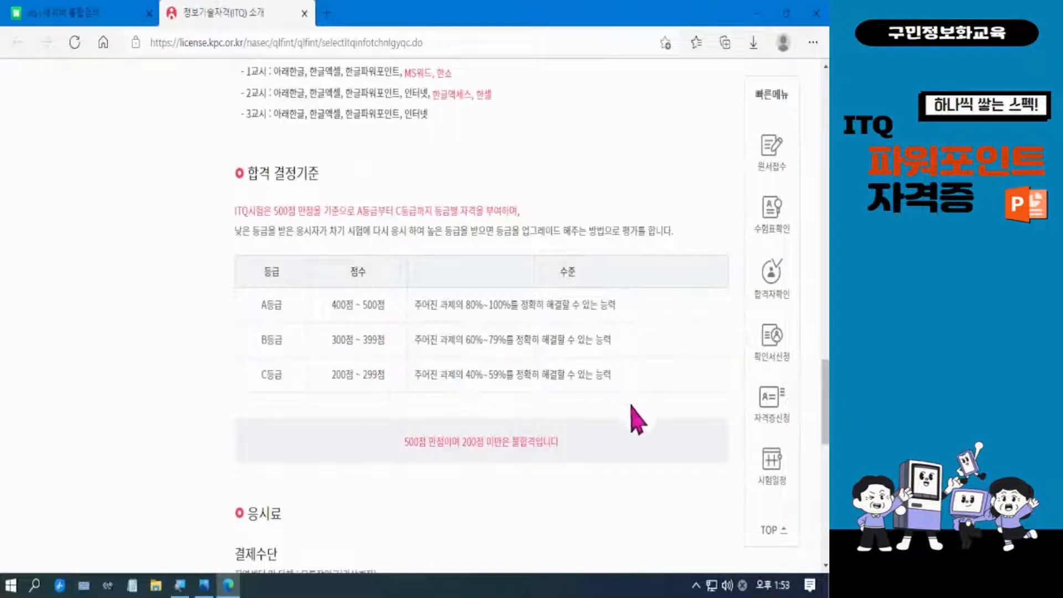
pyautogui.scroll(-3, 636, 421)
pyautogui.scroll(-5, 637, 421)
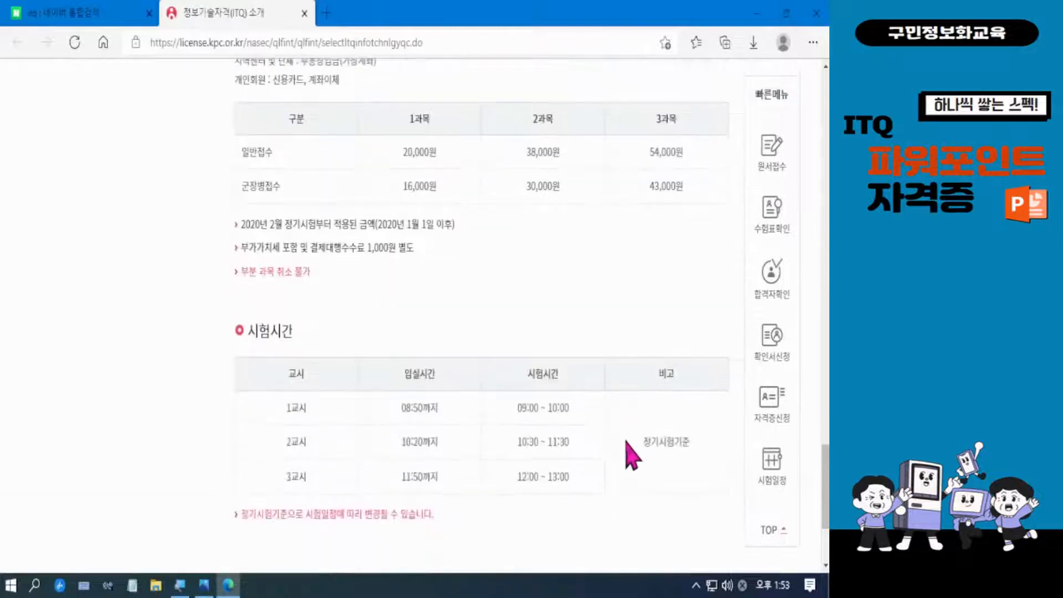
pyautogui.scroll(-3, 628, 440)
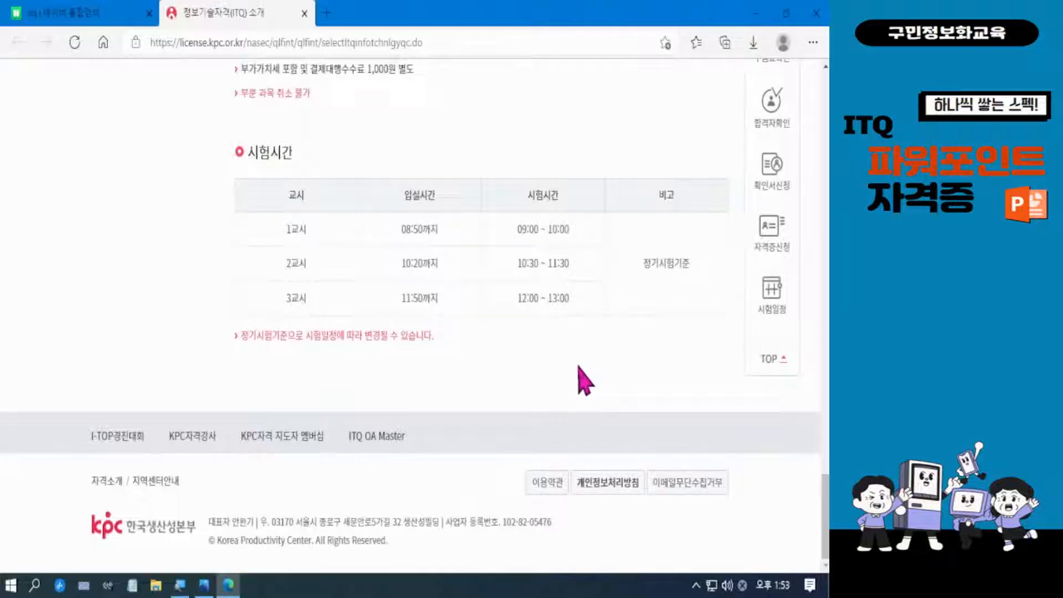
# Open the ITQ 시험출제기준 for 한글파워포인트/한쇼.
pyautogui.scroll(12, 586, 381)
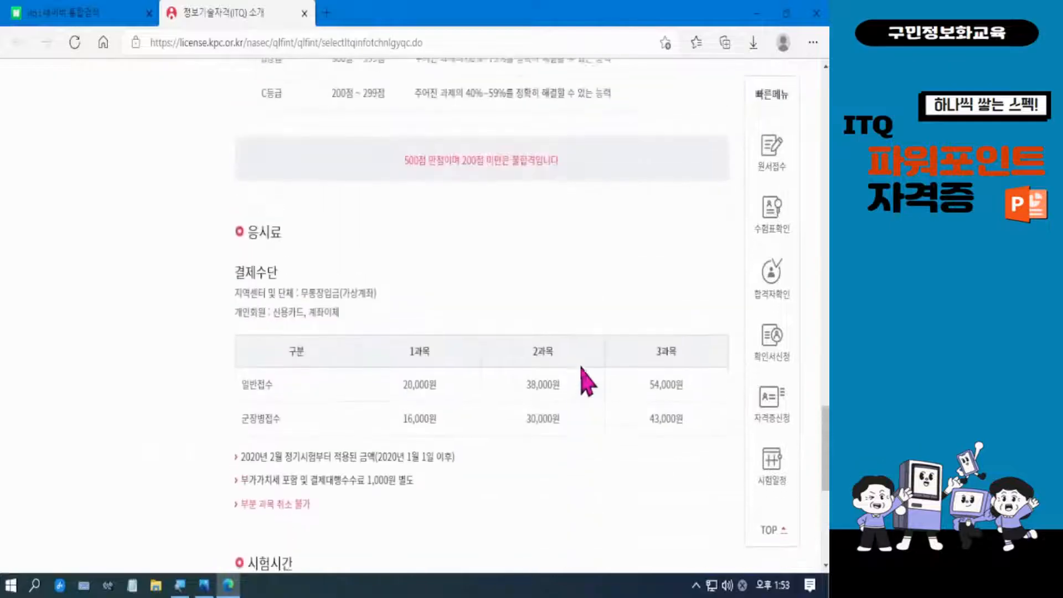
pyautogui.scroll(15, 590, 381)
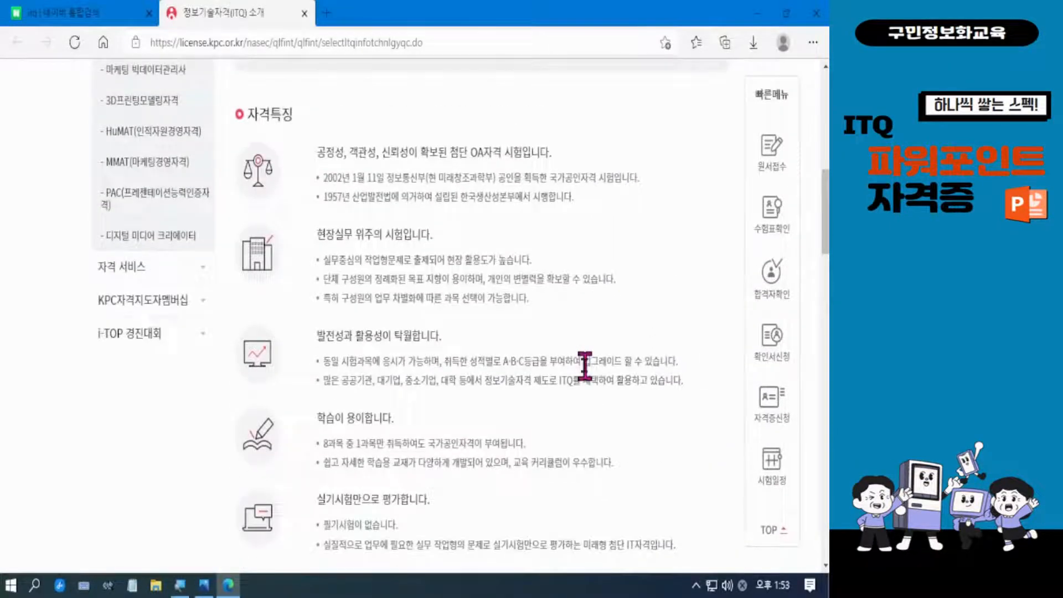
pyautogui.scroll(10, 585, 365)
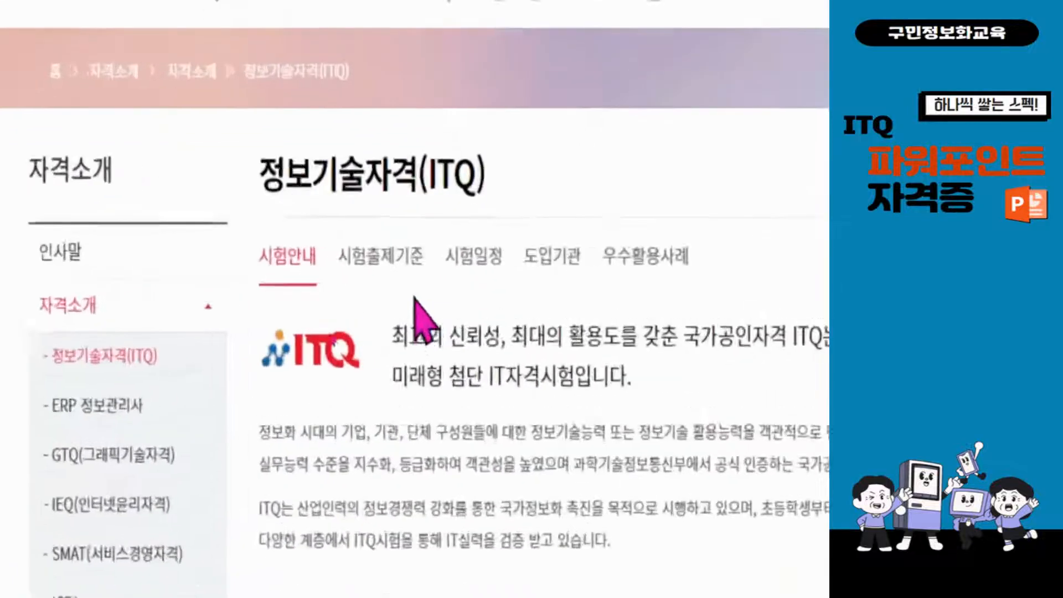
pyautogui.click(391, 265)
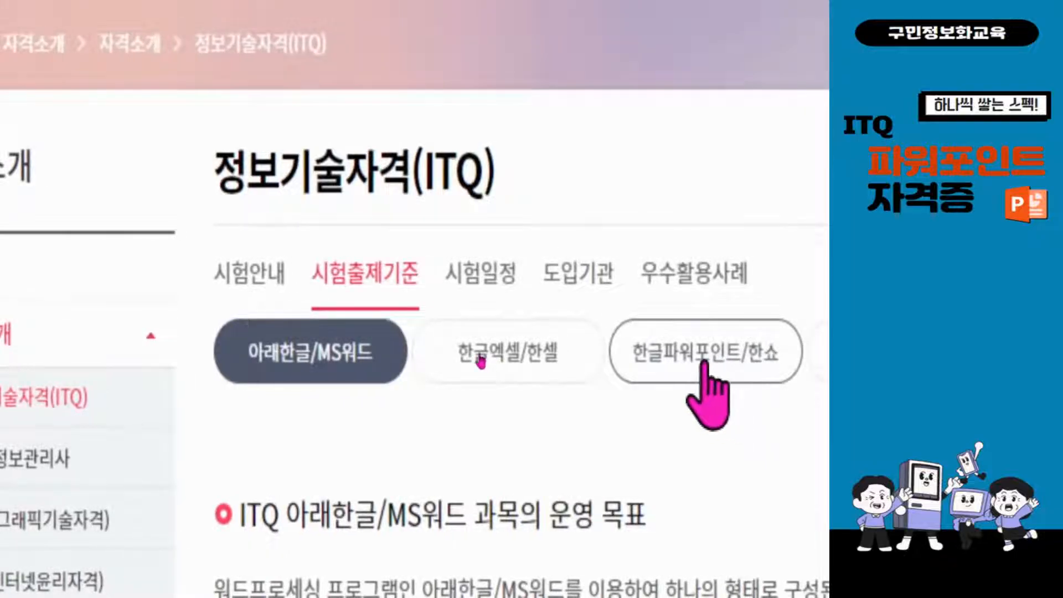
pyautogui.click(702, 359)
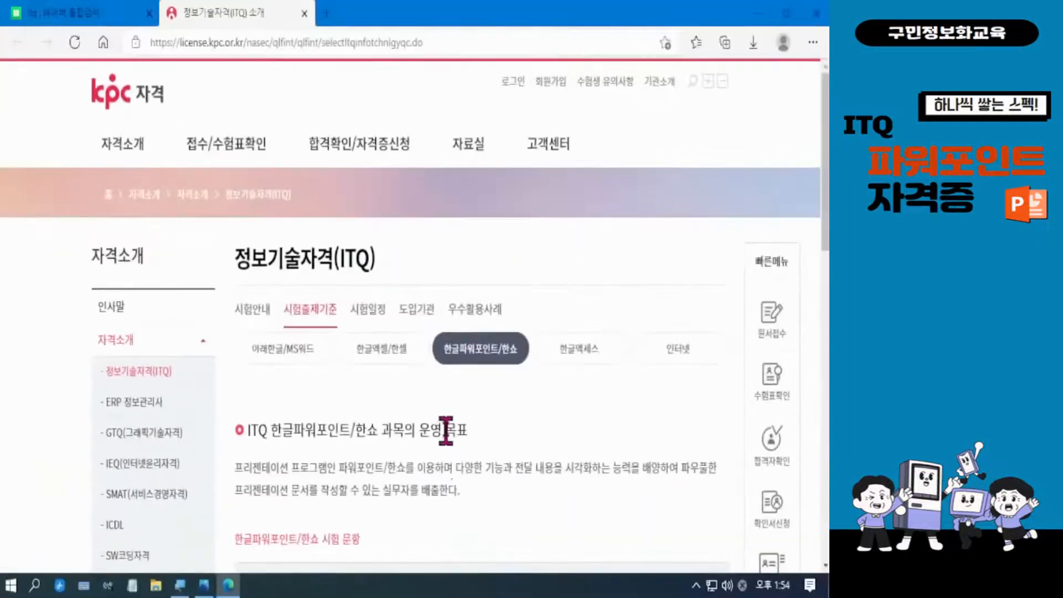
# Examine the 한글파워포인트/한쇼 question table, from 전체구성 through 도형 슬라이드, for points and assessment criteria.
pyautogui.scroll(-7, 415, 341)
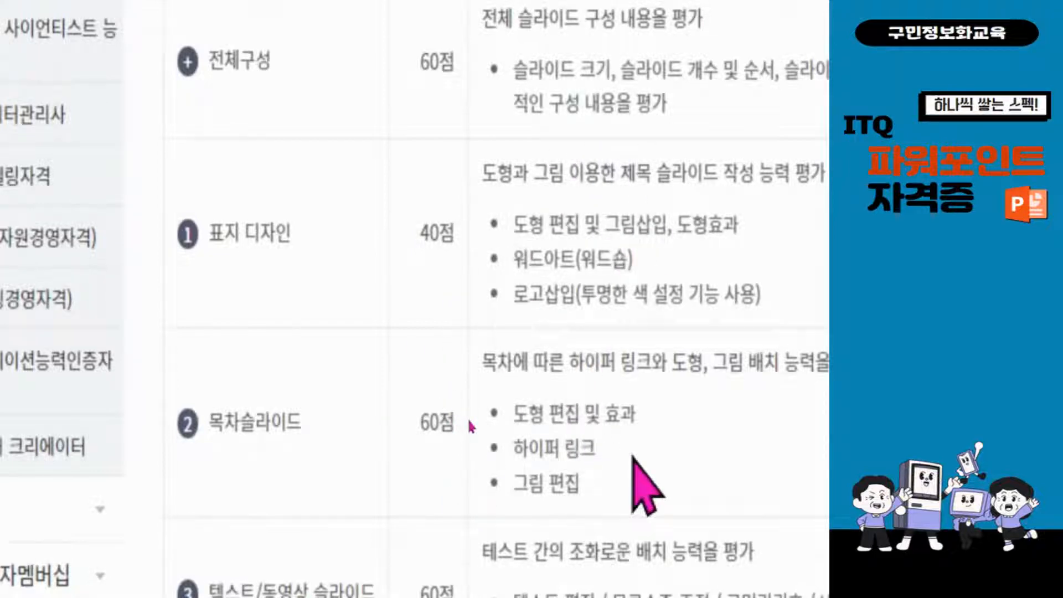
pyautogui.scroll(-7, 452, 419)
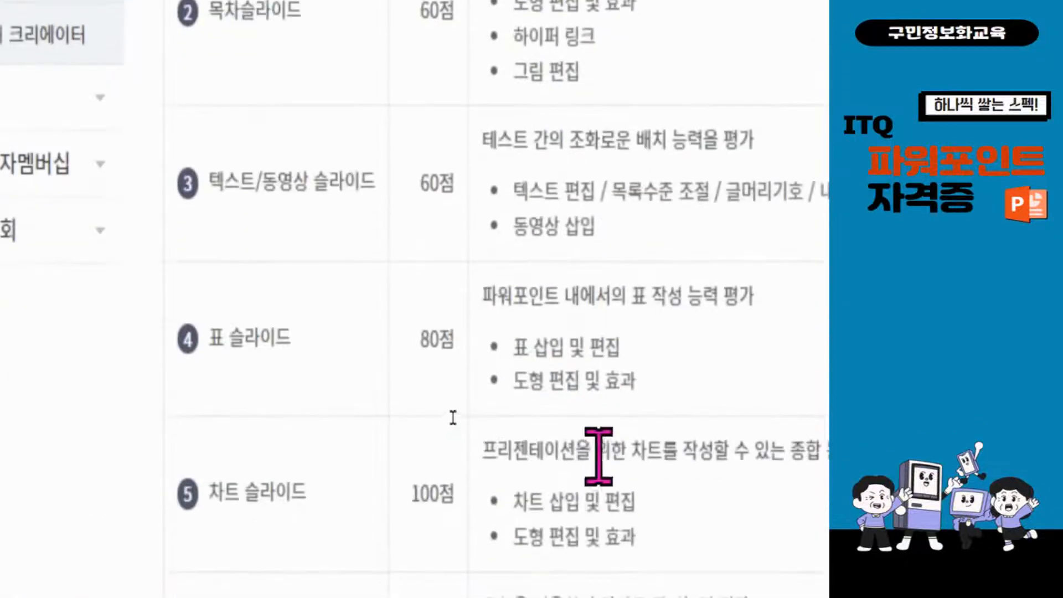
pyautogui.scroll(-3, 486, 412)
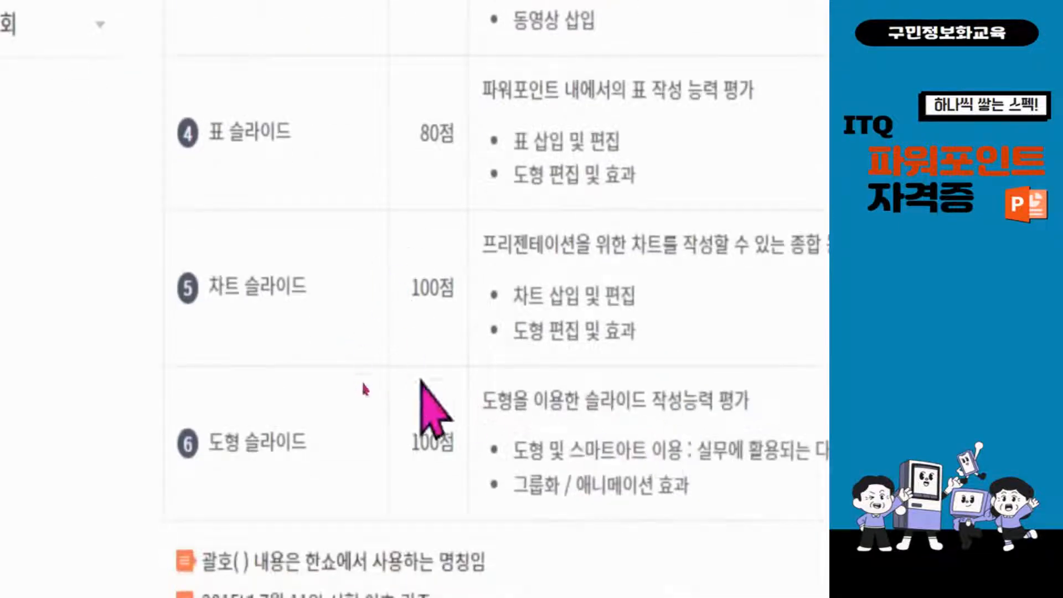
pyautogui.scroll(6, 519, 378)
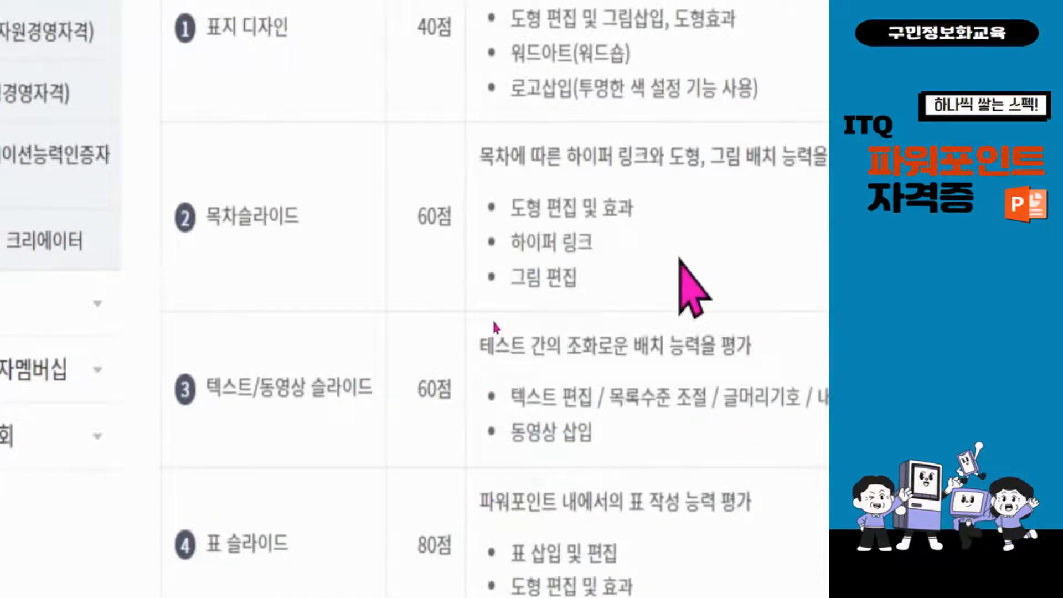
pyautogui.scroll(-5, 494, 324)
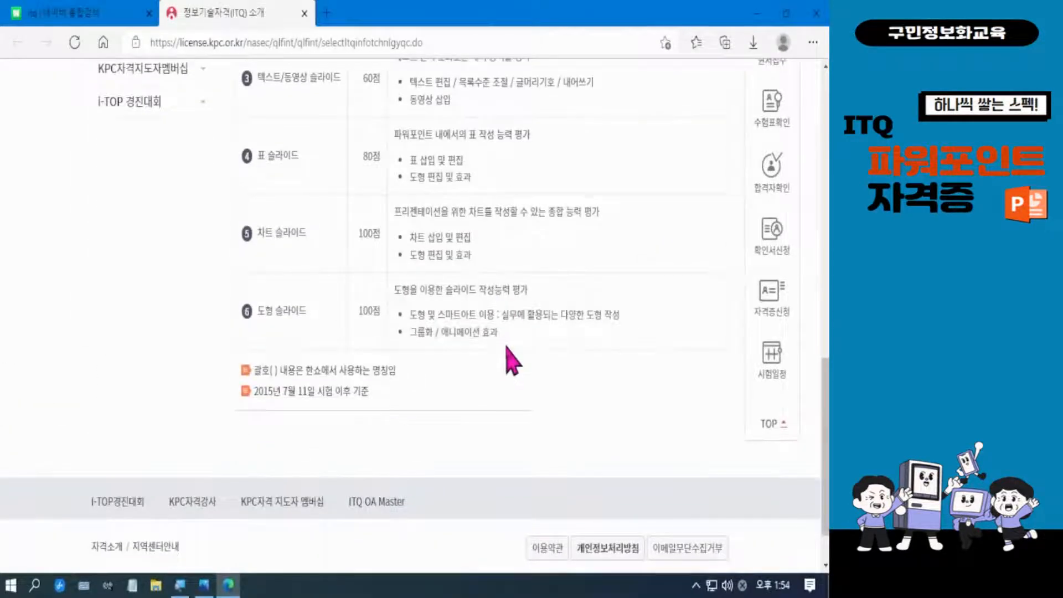
pyautogui.scroll(8, 513, 362)
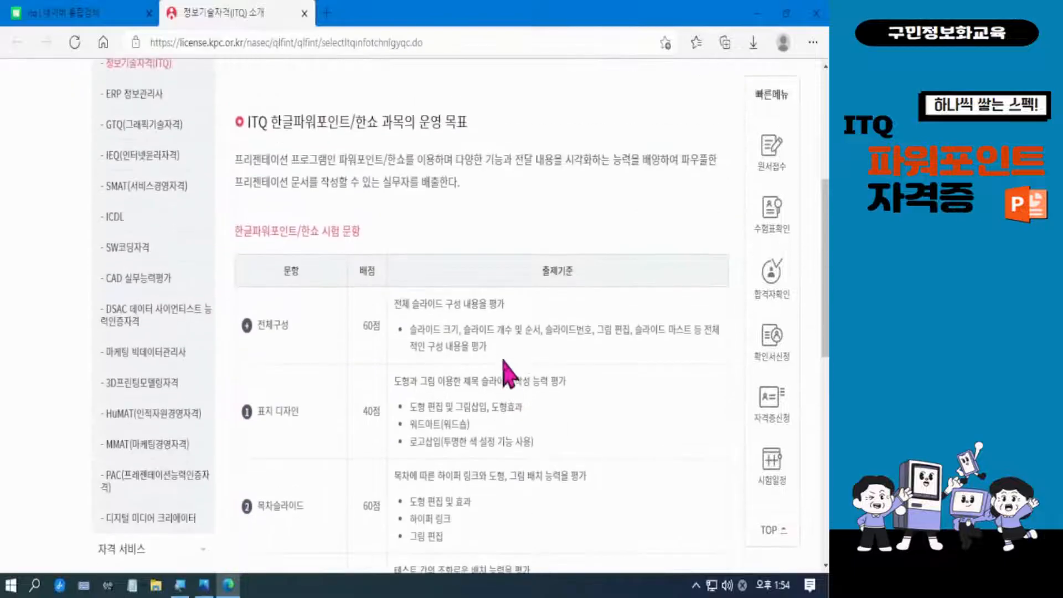
# Open the ITQ 시험일정 and check the date and name of the fourth regular exam of 2022.
pyautogui.scroll(3, 508, 373)
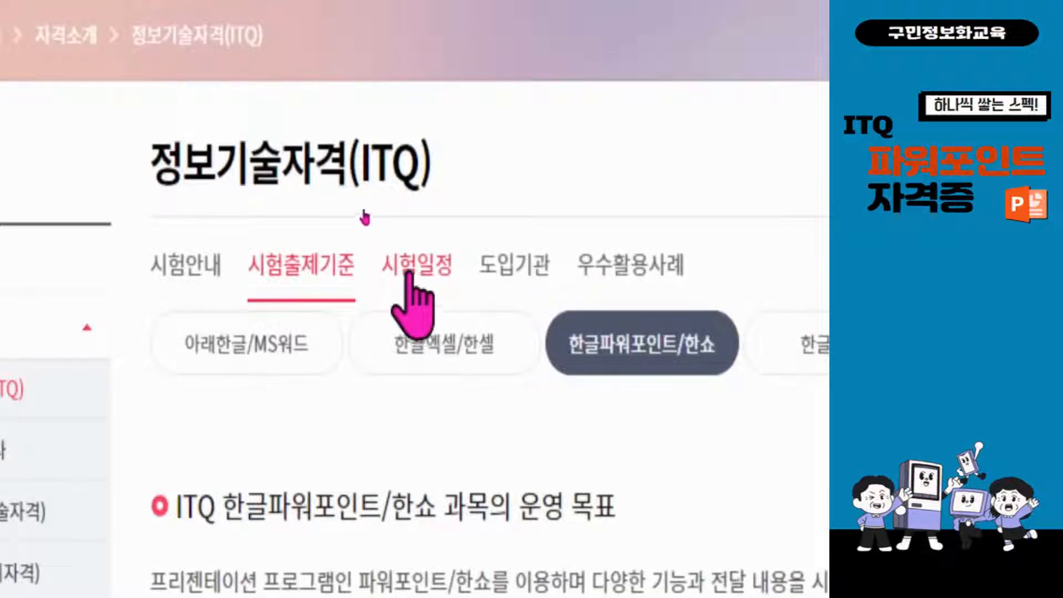
pyautogui.click(421, 267)
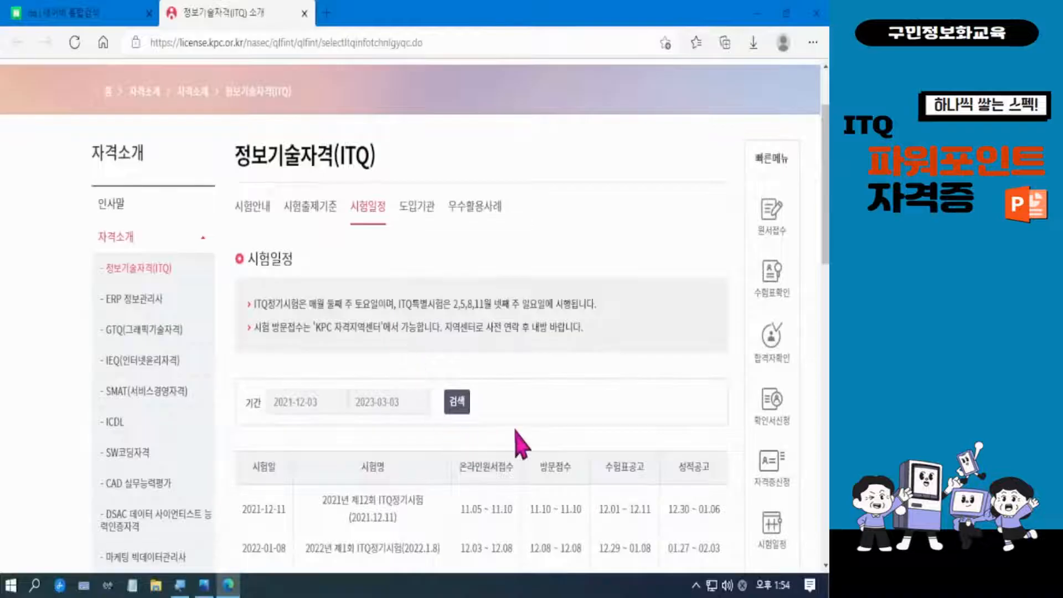
pyautogui.scroll(-5, 518, 439)
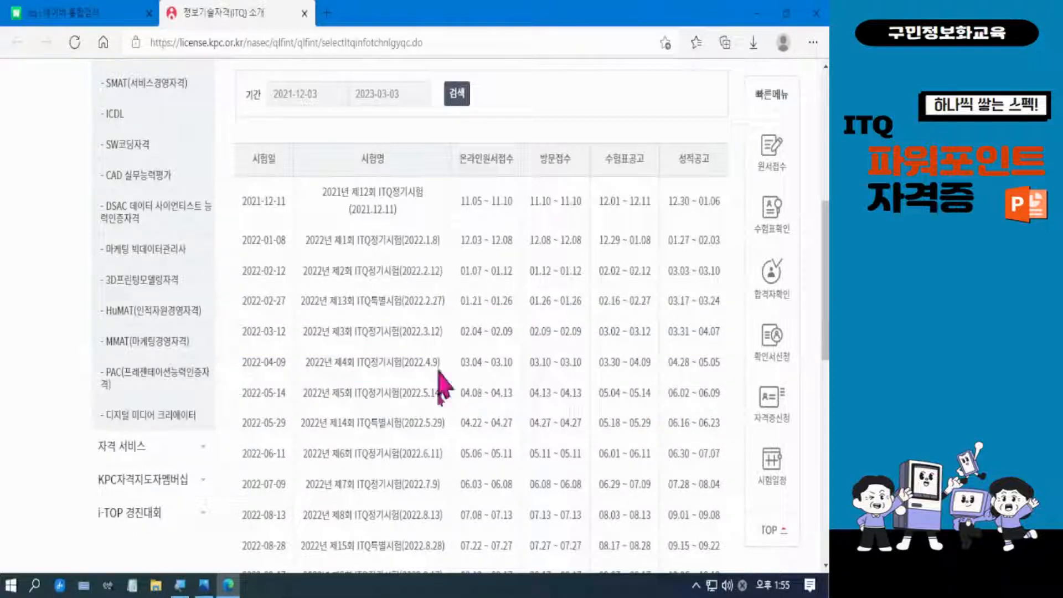
pyautogui.moveTo(239, 347)
pyautogui.mouseDown()
pyautogui.moveTo(294, 381)
pyautogui.moveTo(445, 385)
pyautogui.mouseUp()
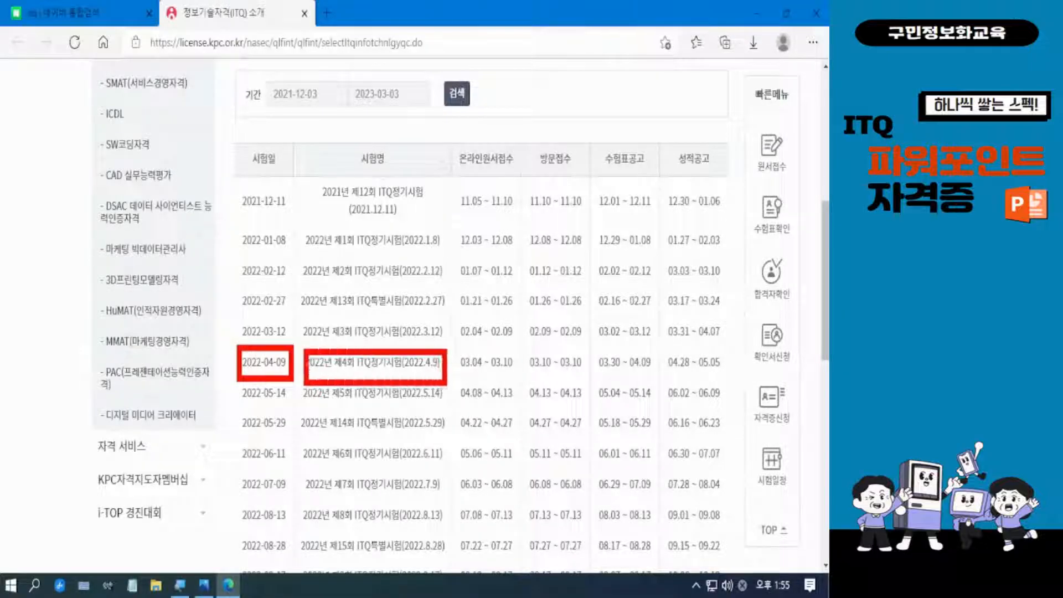
pyautogui.press('Escape')
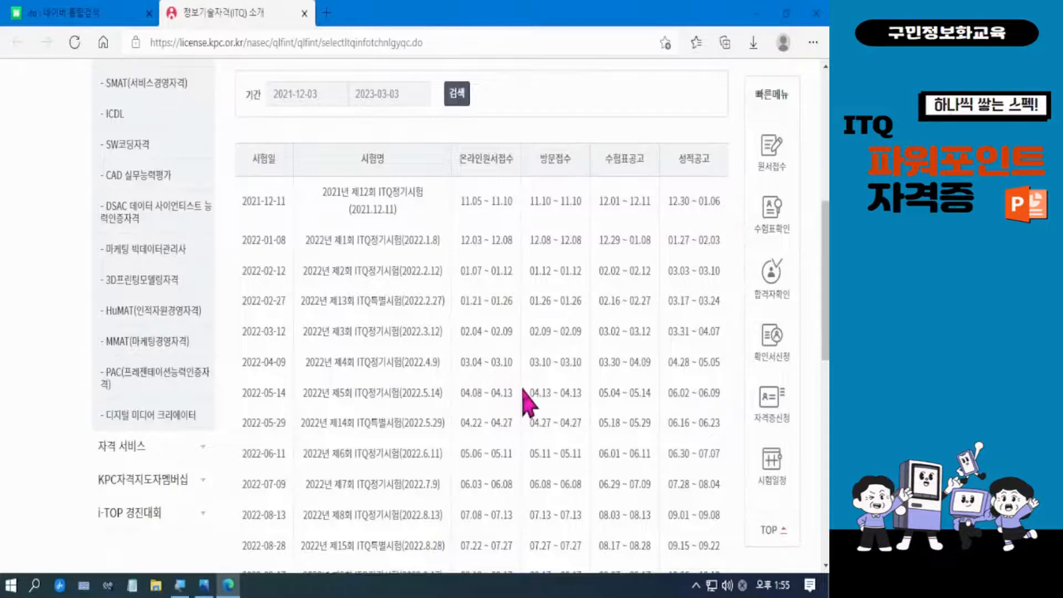
# Open the 기출/샘플문제 page from the 시험정보 section of the site's 자료실.
pyautogui.hotkey('ctrl', '1')
pyautogui.scroll(7, 537, 240)
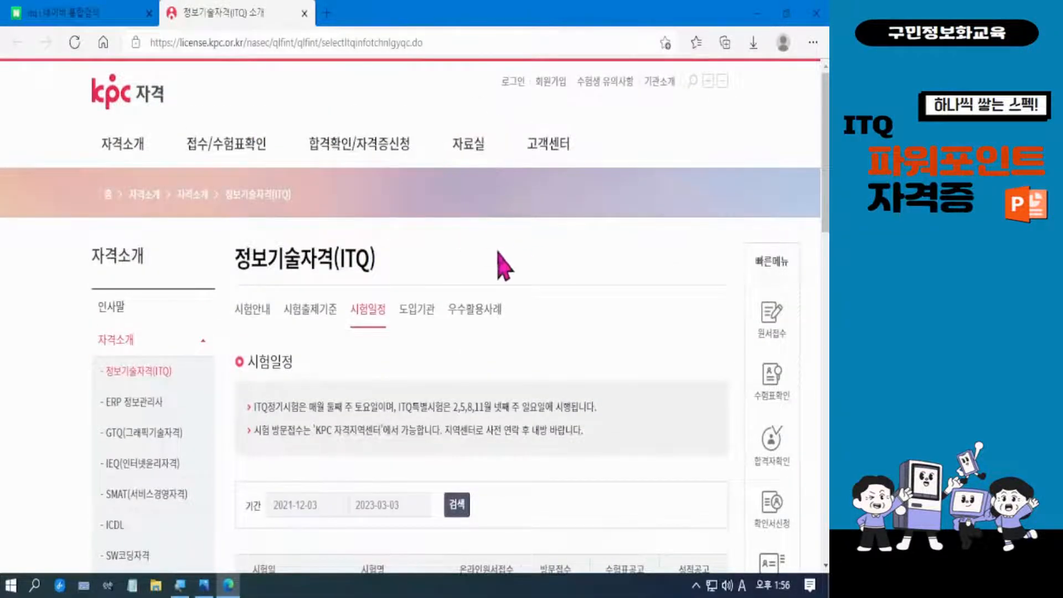
pyautogui.moveTo(470, 161)
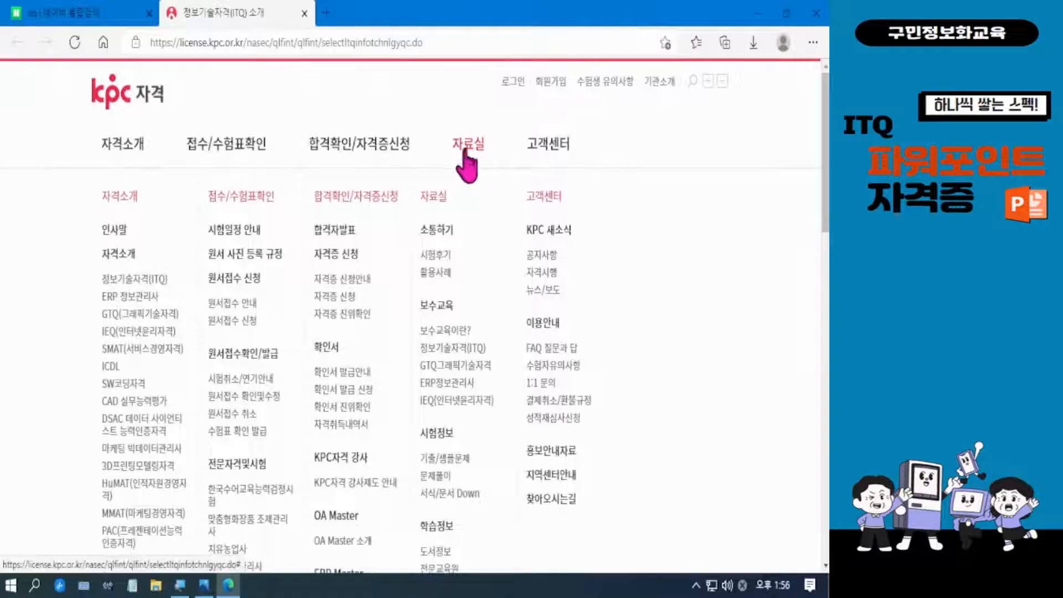
pyautogui.click(471, 148)
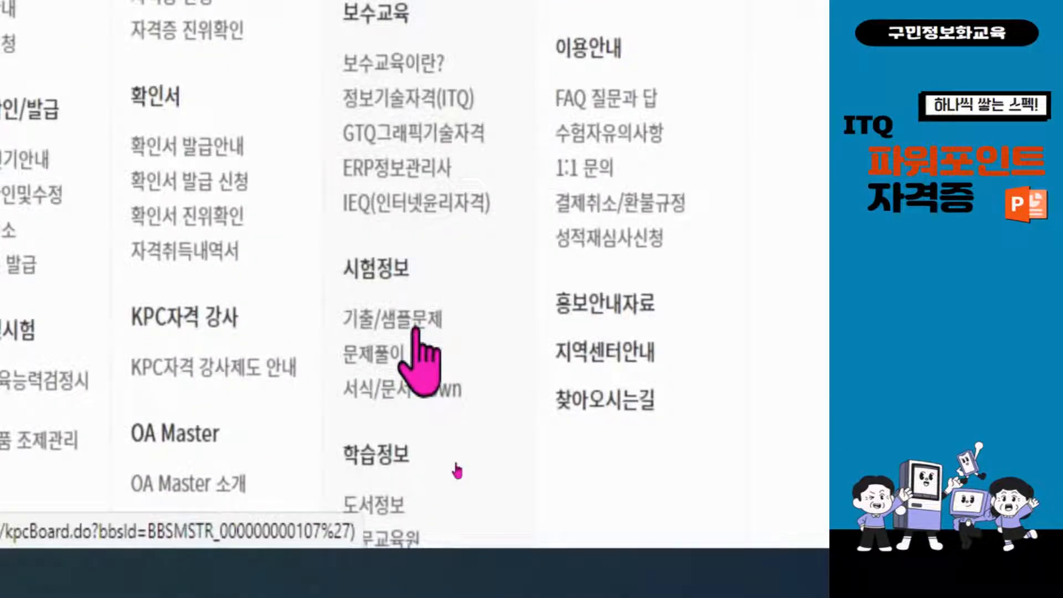
pyautogui.click(388, 320)
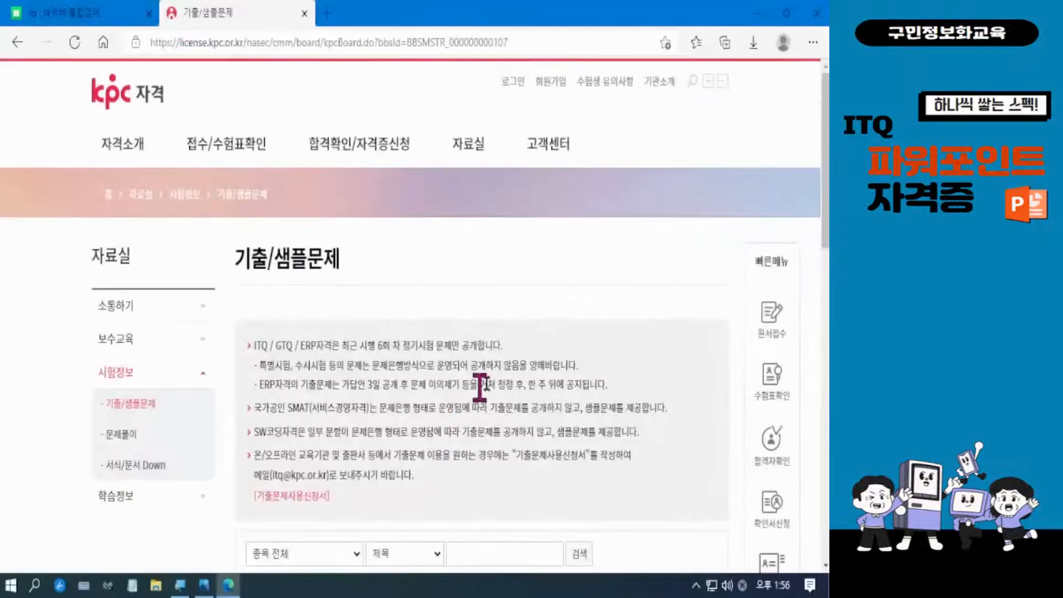
# Filter the 기출/샘플문제 list to 정보기술자격(ITQ) and search the titles for 파워포인트.
pyautogui.scroll(-5, 515, 388)
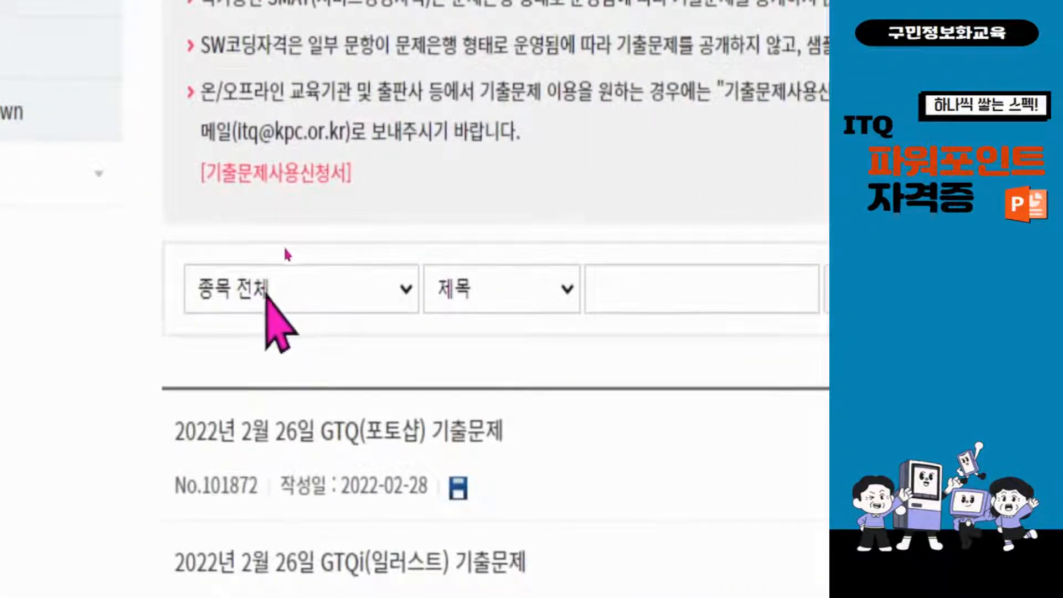
pyautogui.click(261, 297)
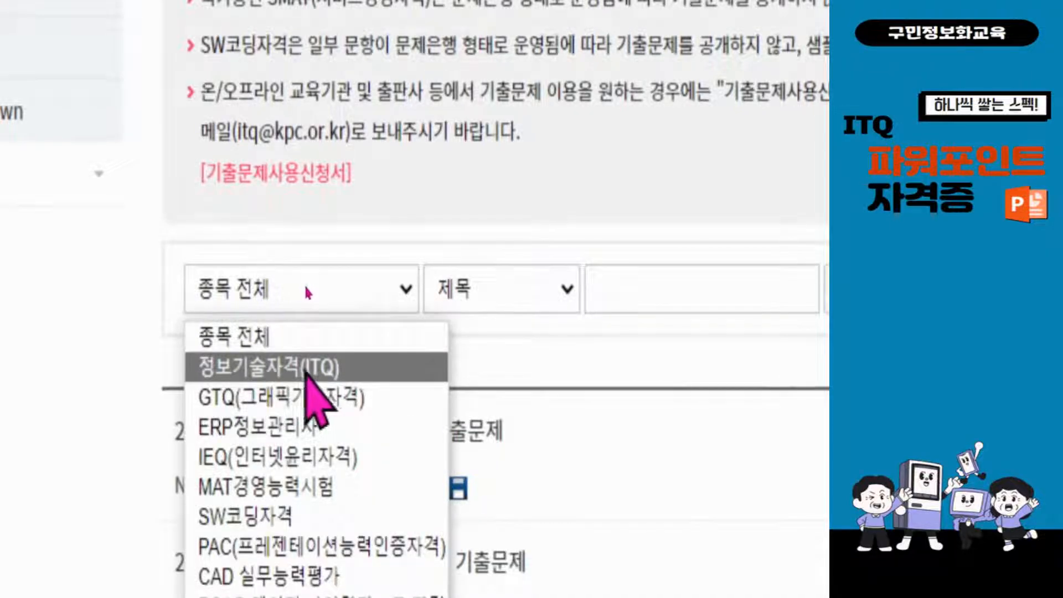
pyautogui.click(306, 367)
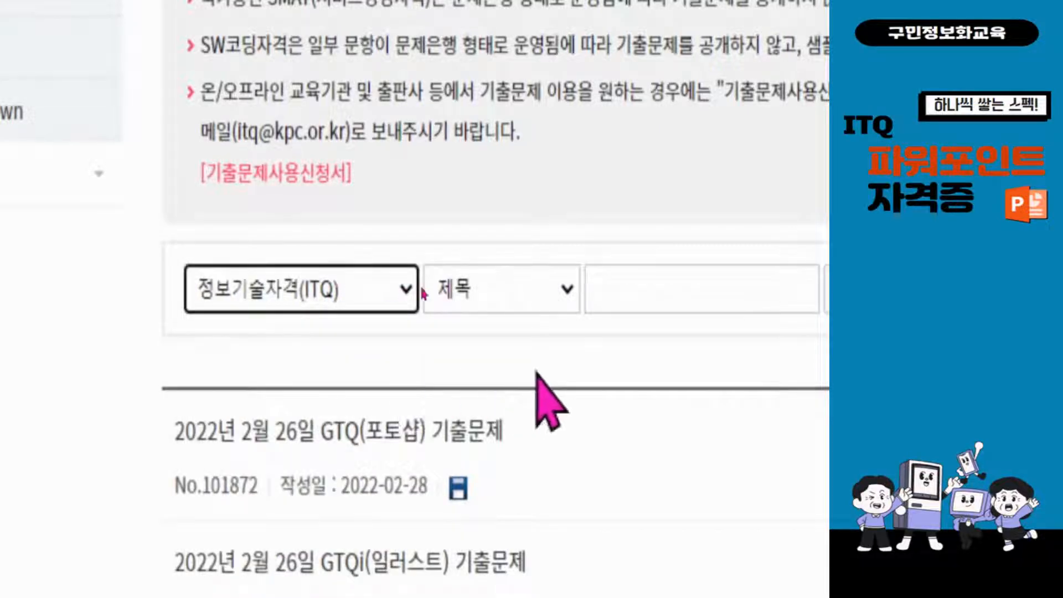
pyautogui.scroll(-2, 460, 271)
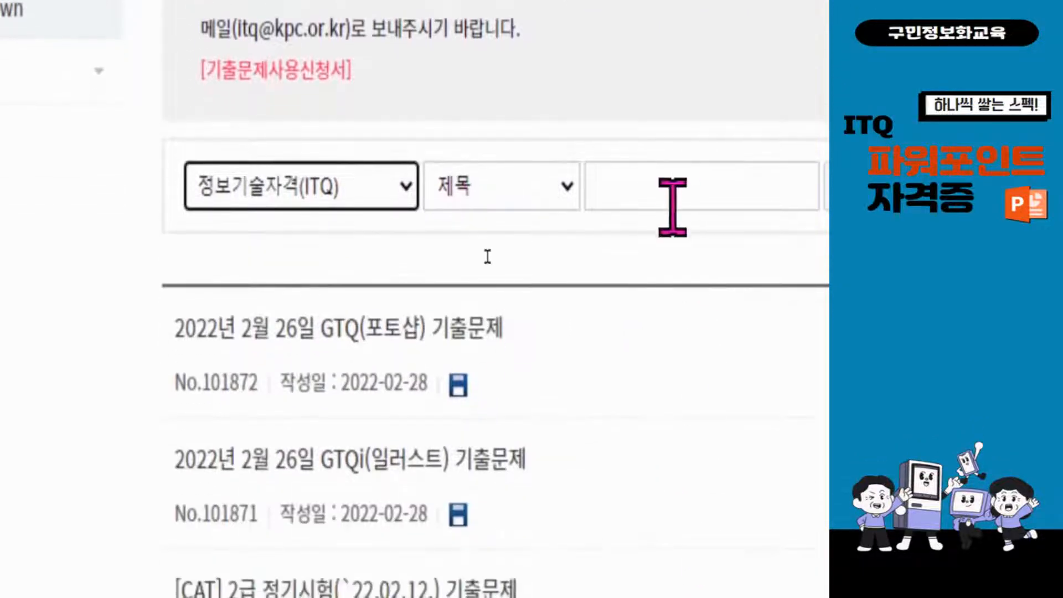
pyautogui.click(656, 195)
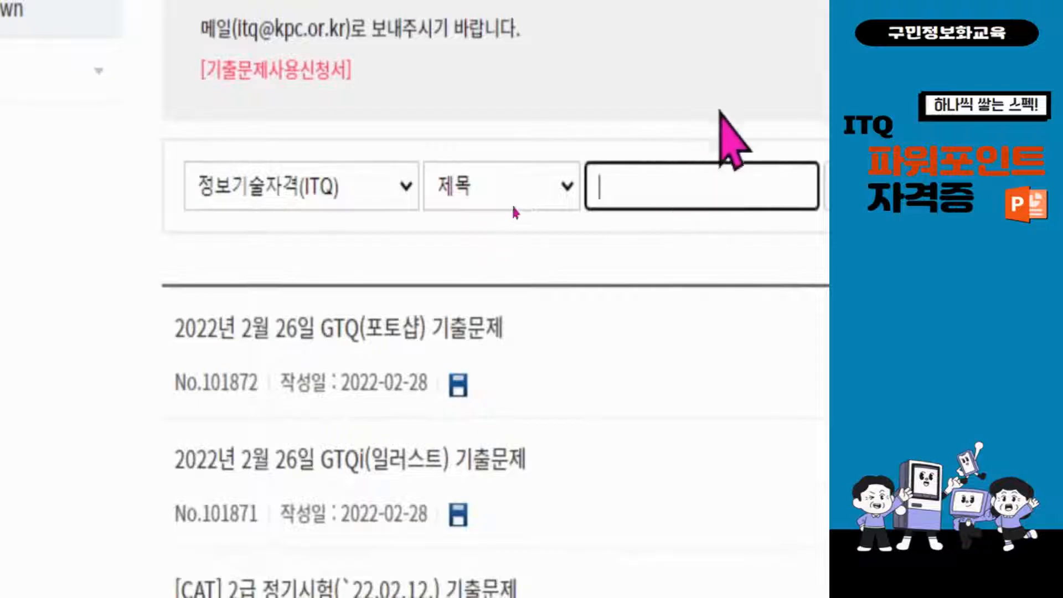
pyautogui.write('v')
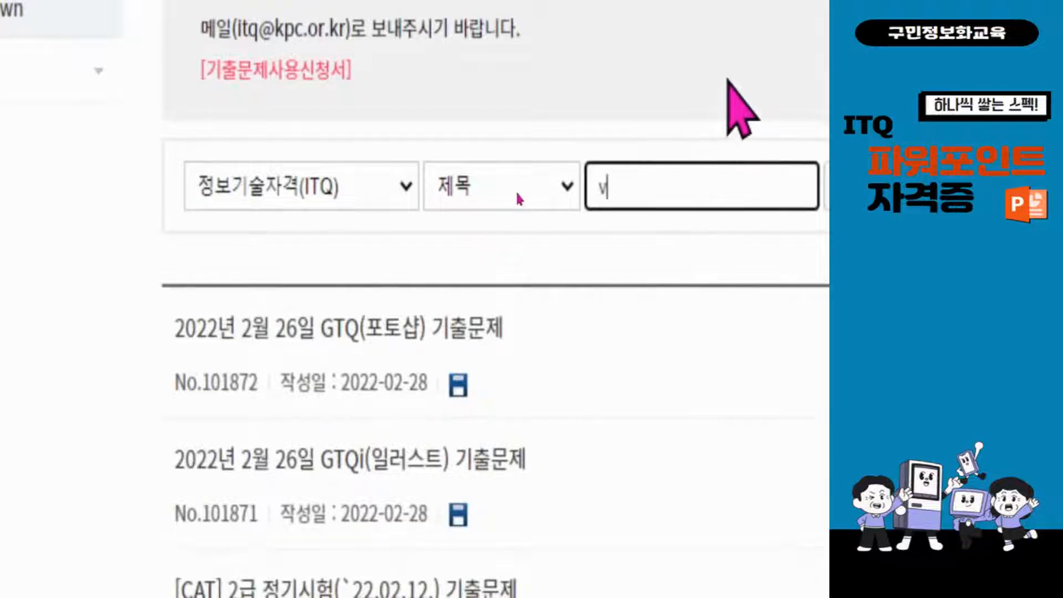
pyautogui.press('BackSpace')
pyautogui.write('파워포이')
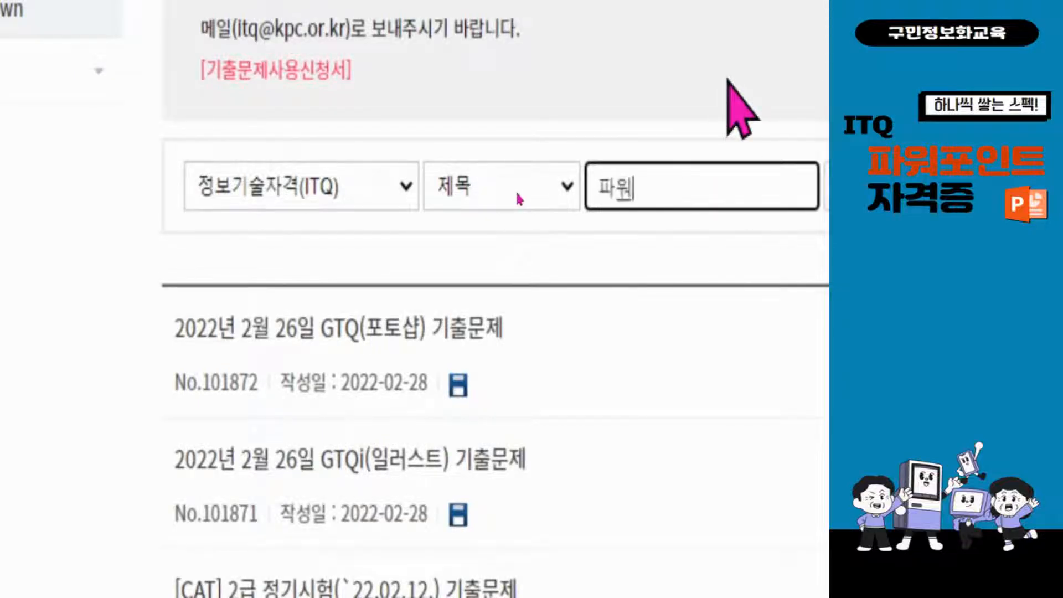
pyautogui.write('ㄴ트')
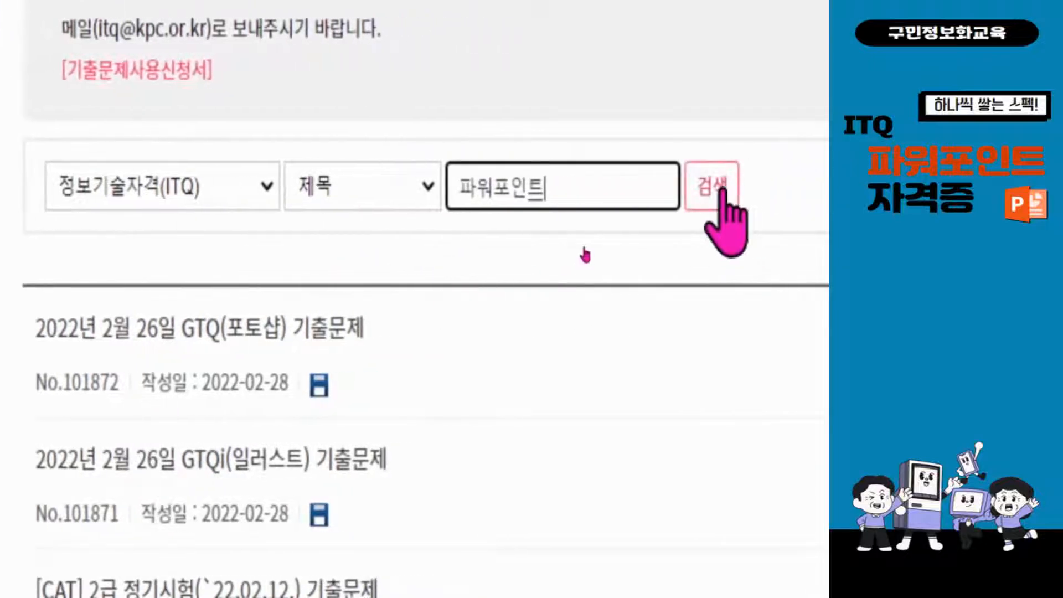
pyautogui.click(720, 188)
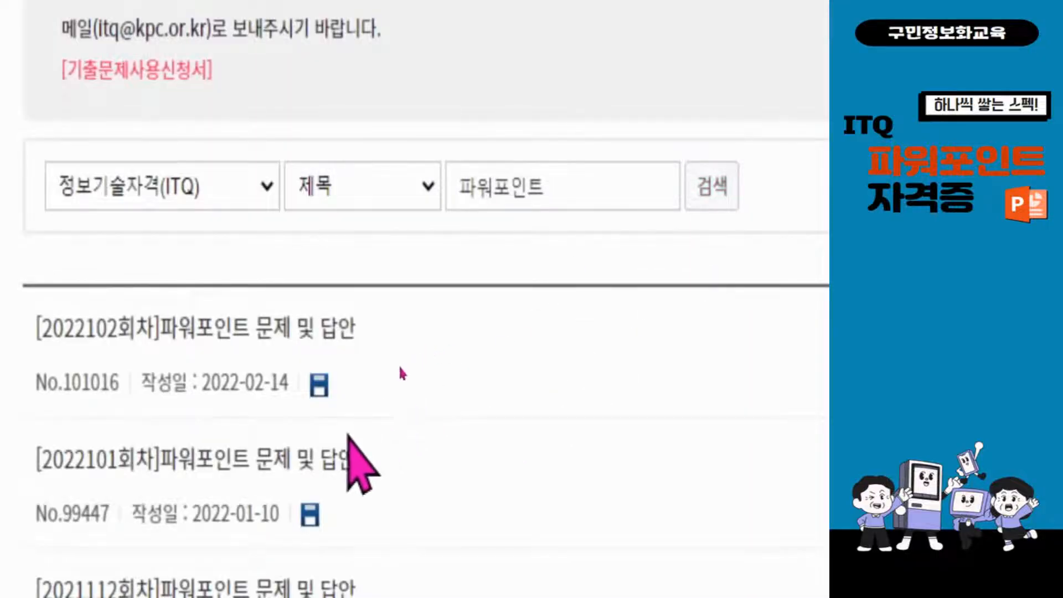
# Download 102_파워포인트.zip from the [2022102회차]파워포인트 문제 및 답안 post and show the file in its download folder.
pyautogui.scroll(-2, 435, 471)
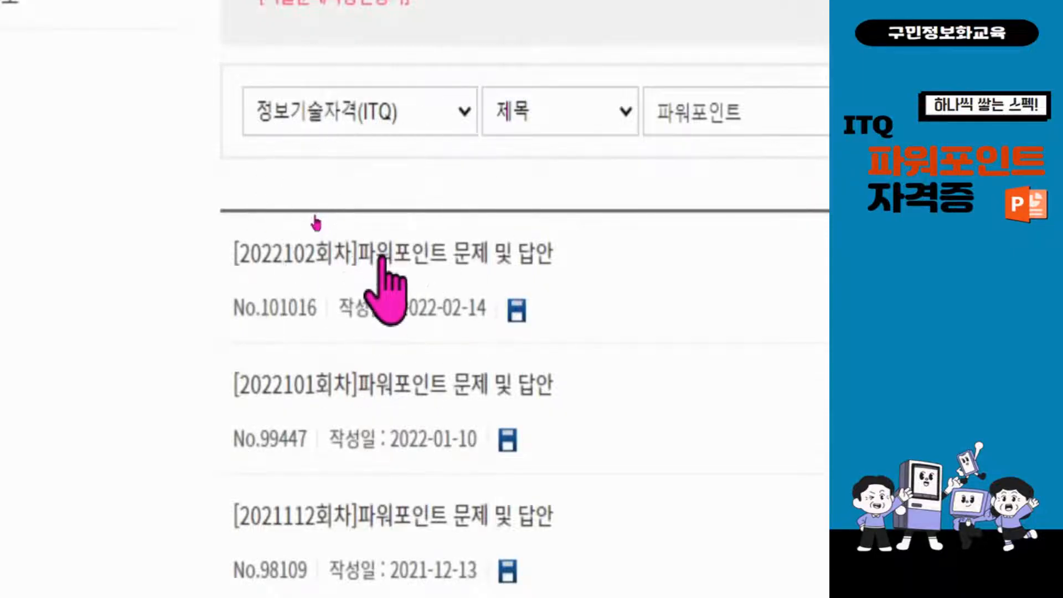
pyautogui.click(401, 253)
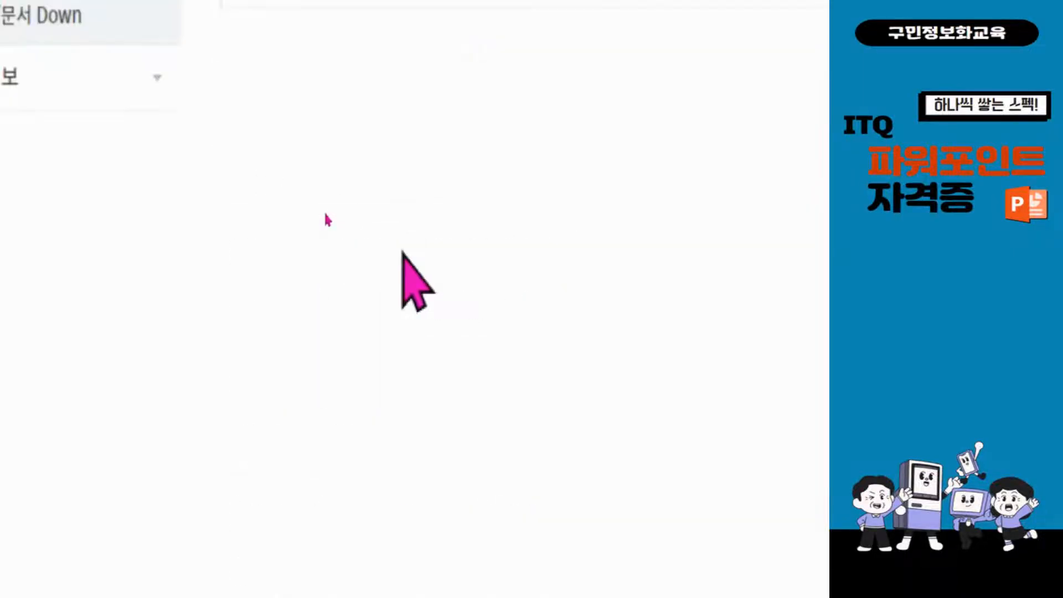
pyautogui.scroll(5, 431, 335)
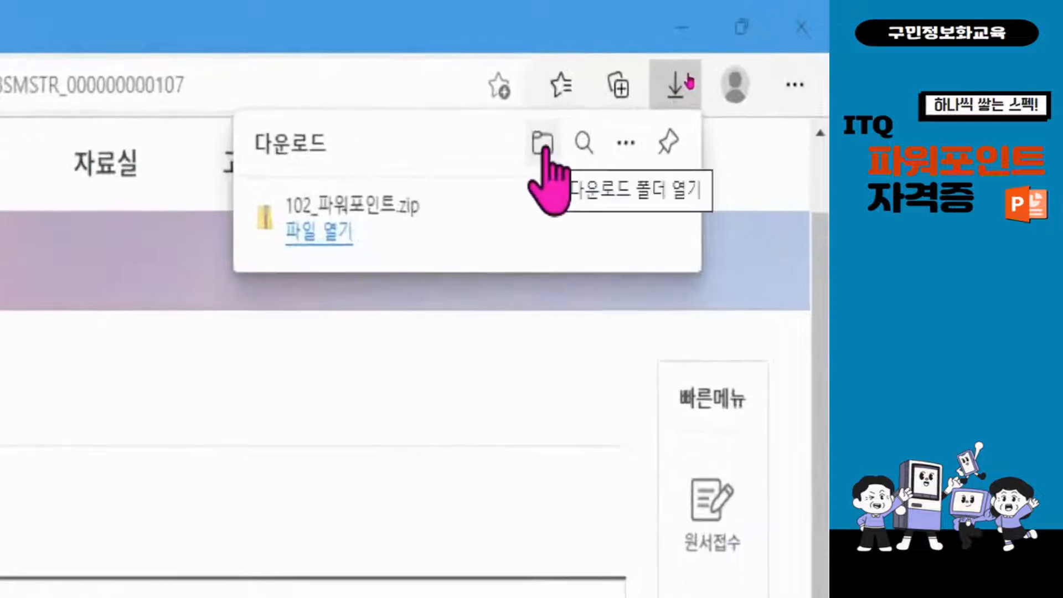
pyautogui.moveTo(545, 210)
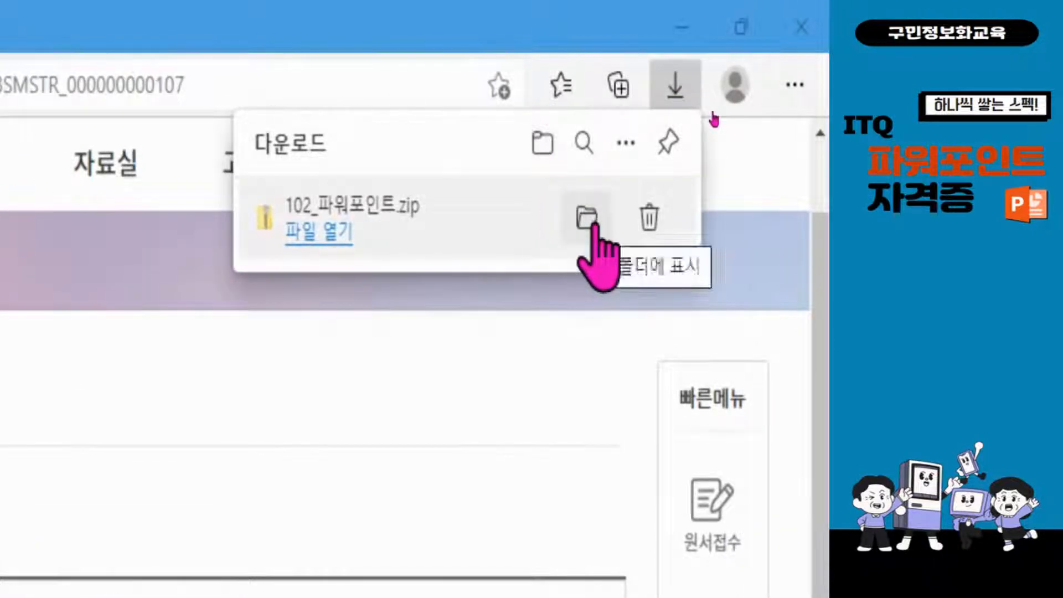
pyautogui.click(588, 218)
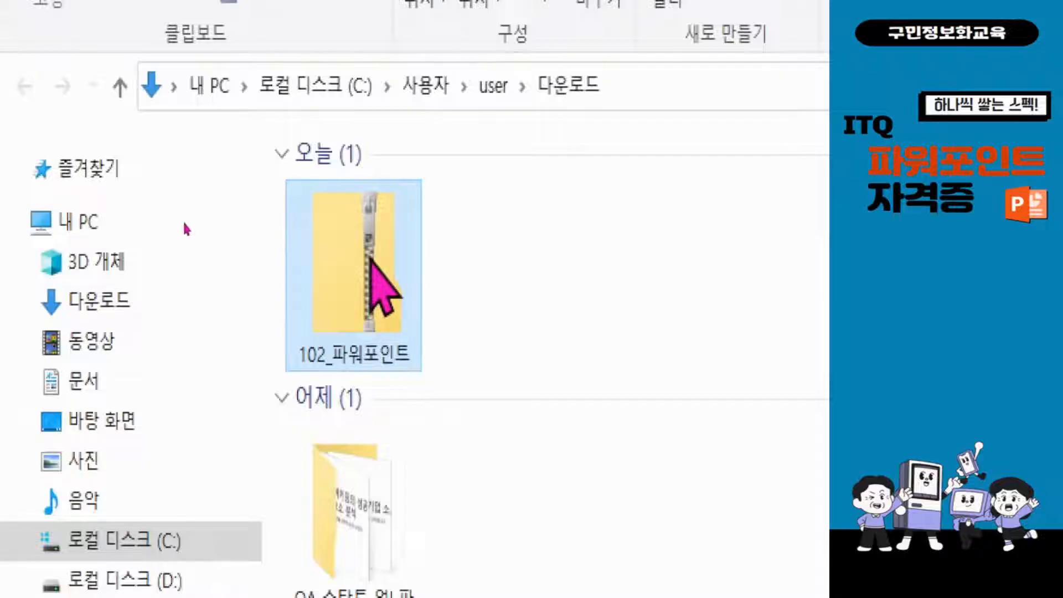
# Extract the 102_파워포인트 zip archive to the suggested 102_파워포인트 folder in the downloads folder.
pyautogui.rightClick(370, 258)
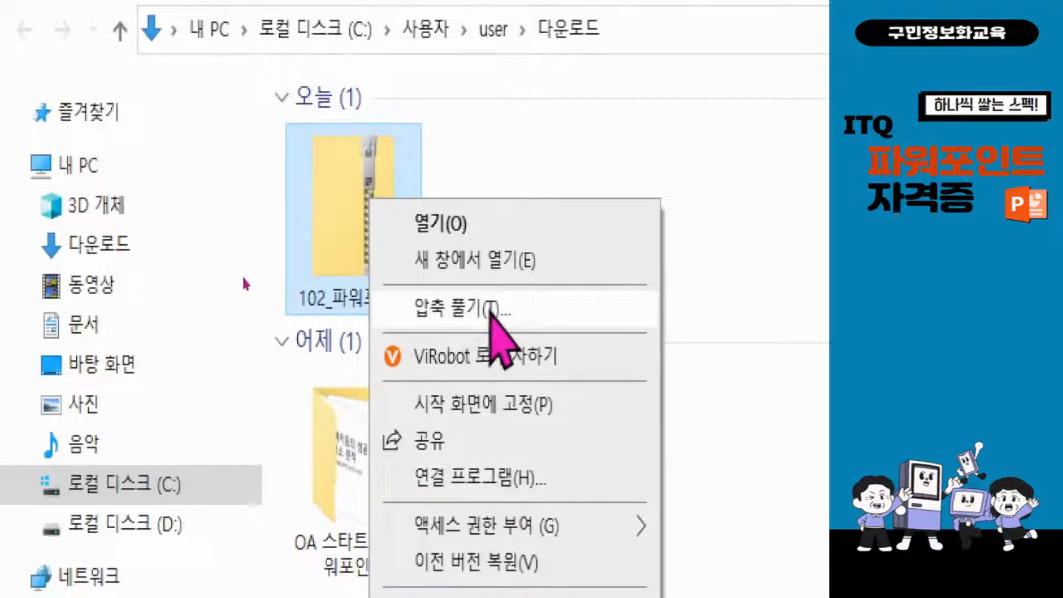
pyautogui.click(488, 310)
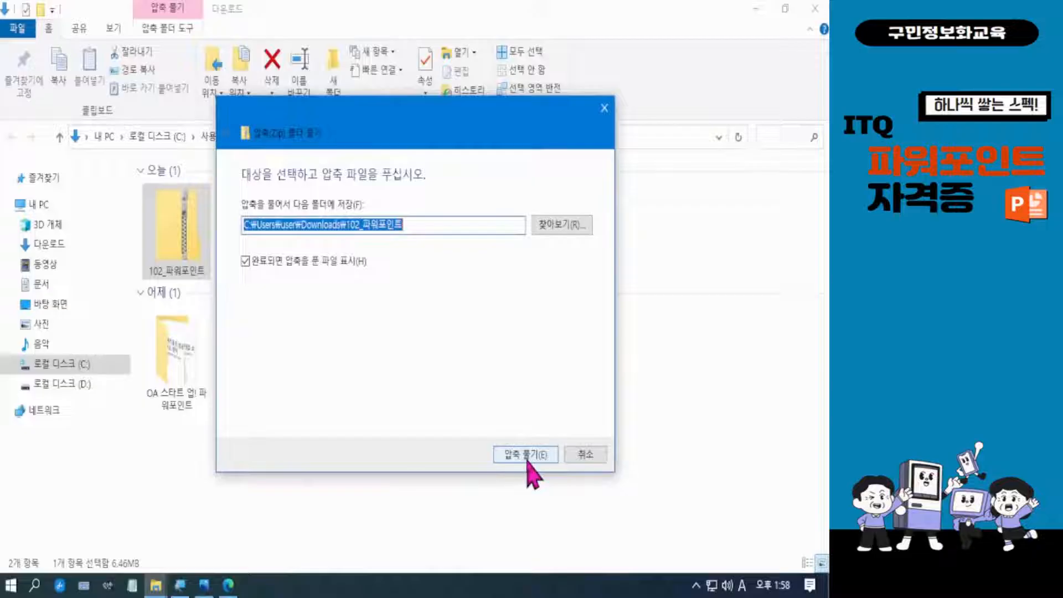
pyautogui.click(526, 457)
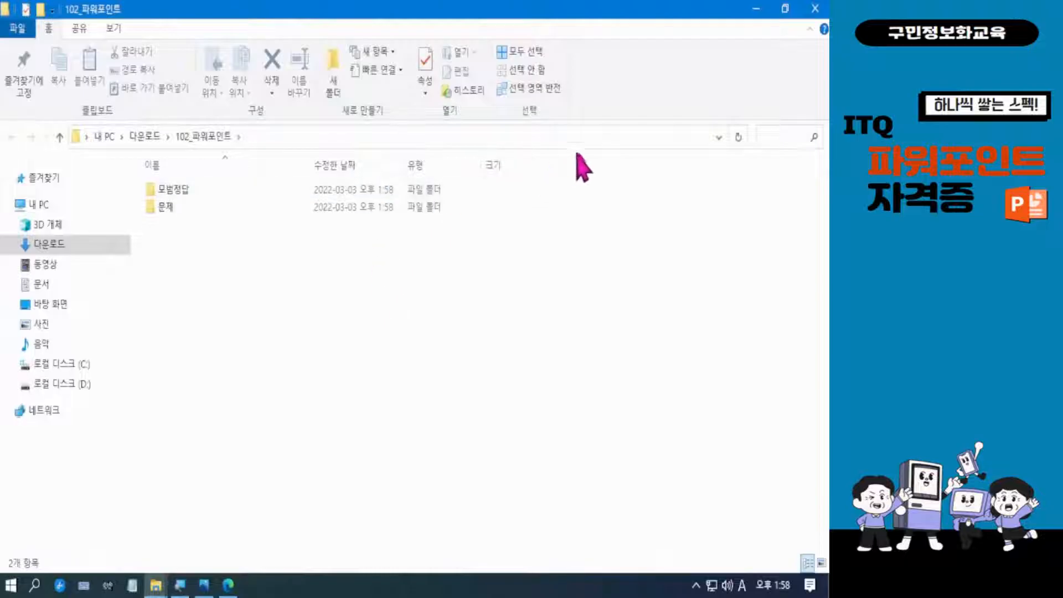
# Close the extracted folder's separate window and delete the 102_파워포인트 zip archive from the downloads folder.
pyautogui.click(785, 8)
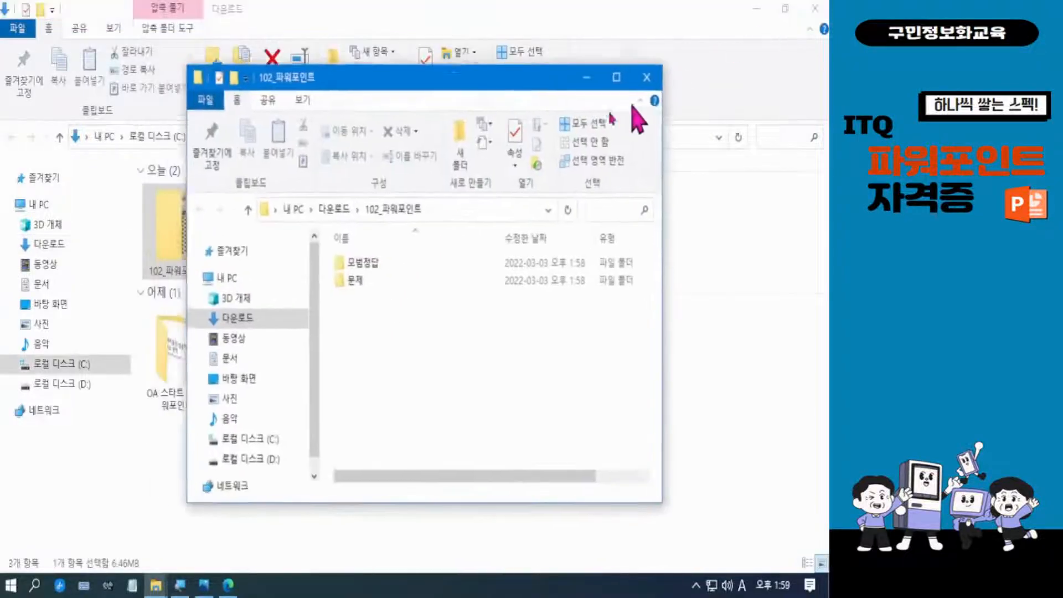
pyautogui.moveTo(482, 83); pyautogui.dragTo(527, 107)
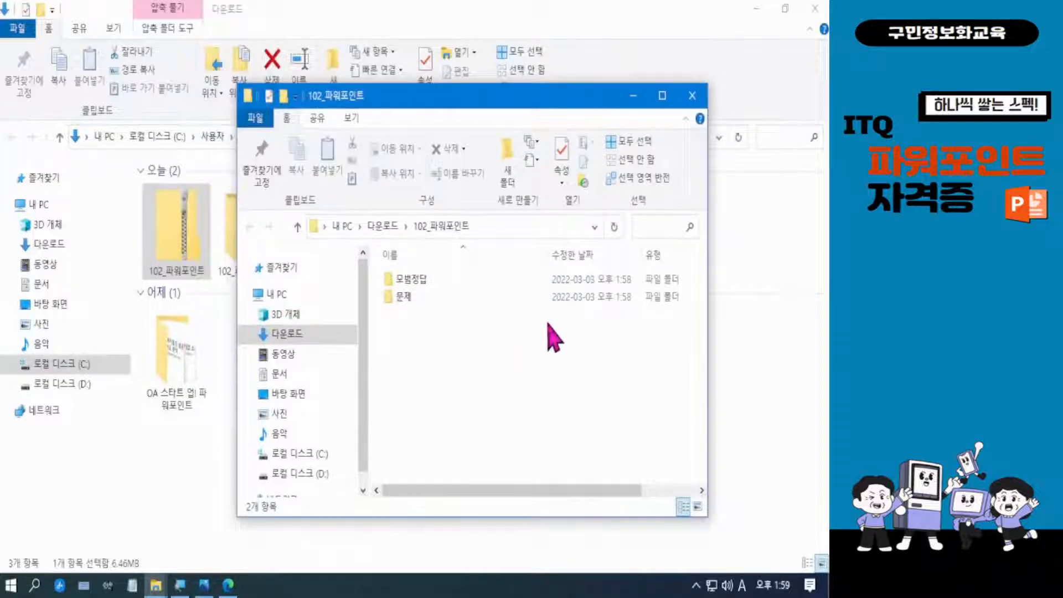
pyautogui.click(694, 99)
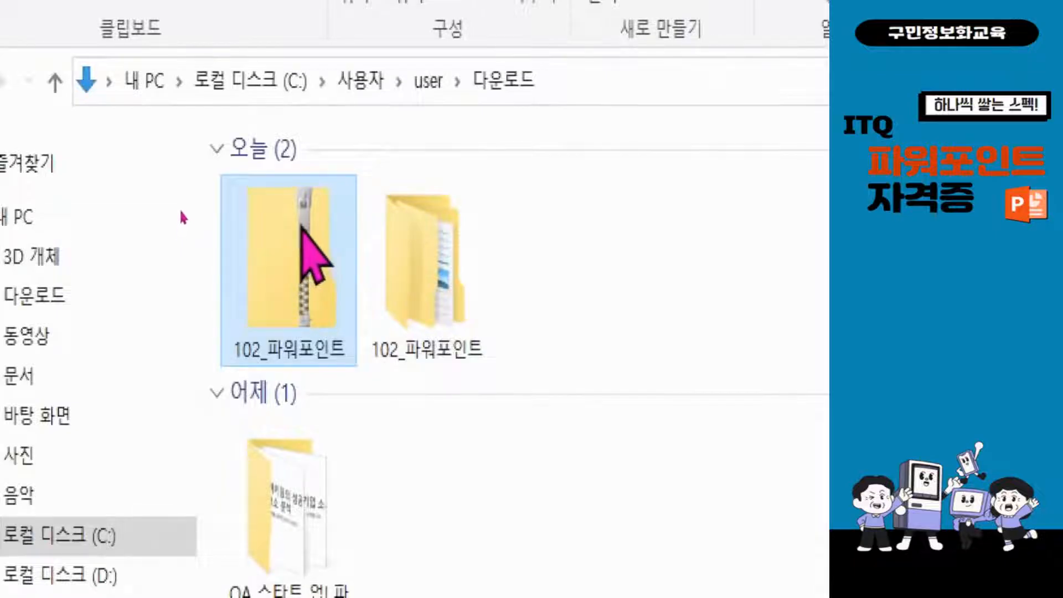
pyautogui.rightClick(297, 245)
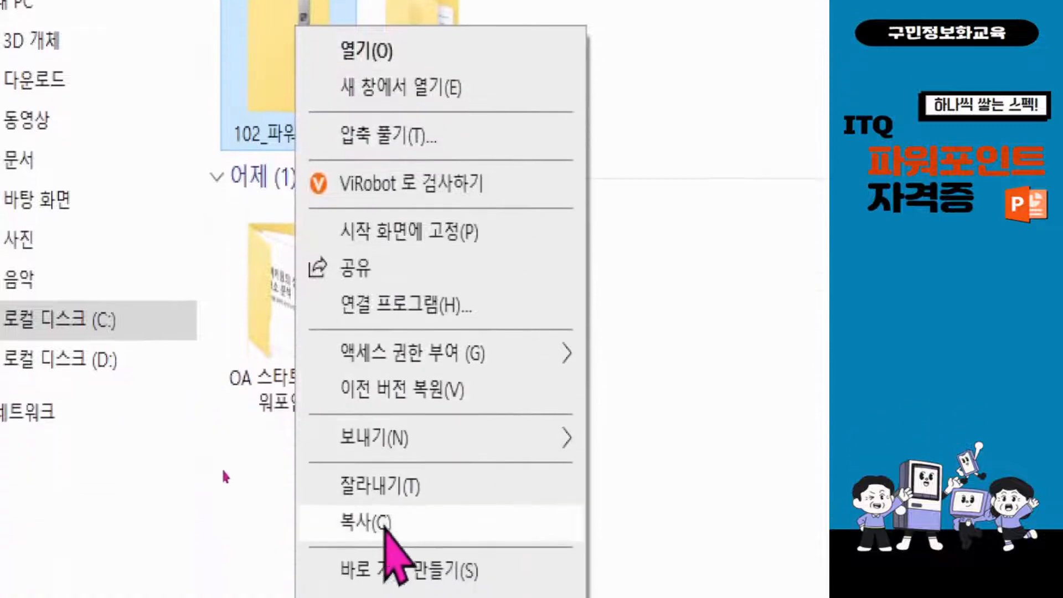
pyautogui.click(404, 517)
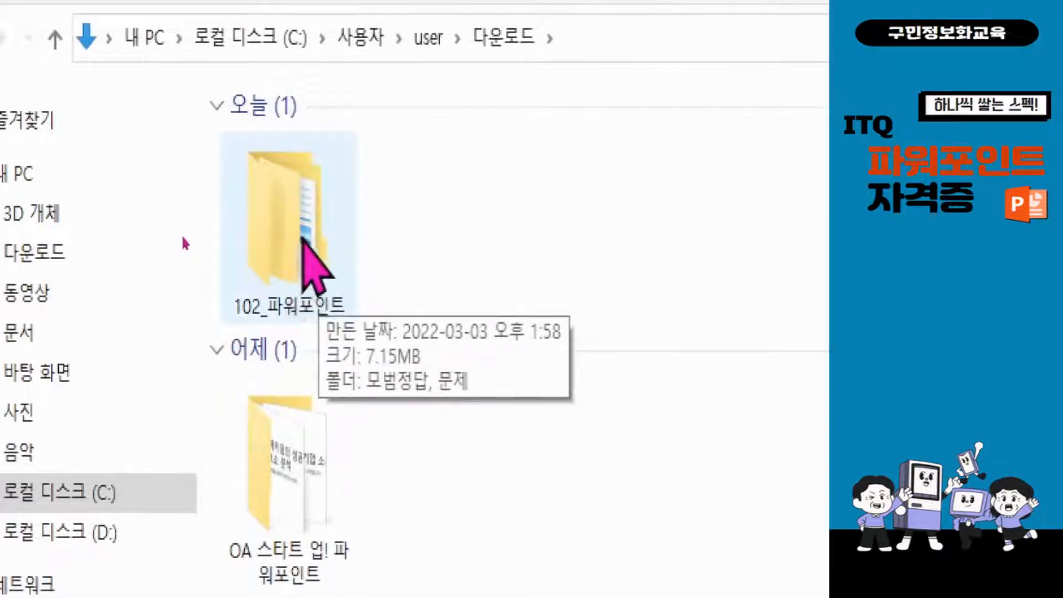
# Open the 문제 subfolder inside the extracted 102_파워포인트 folder to view its exam files.
pyautogui.doubleClick(302, 237)
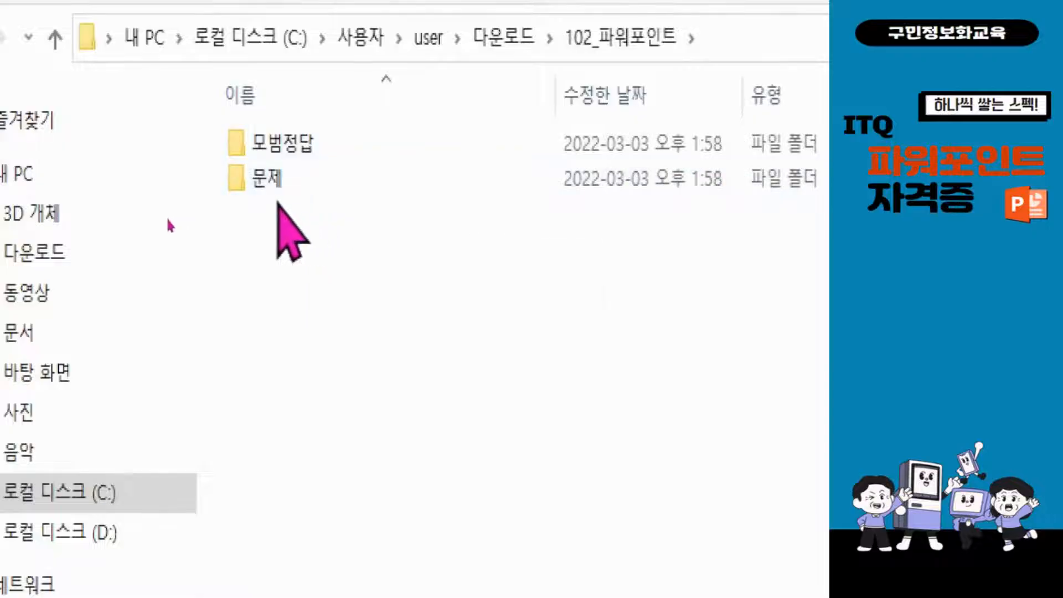
pyautogui.doubleClick(260, 183)
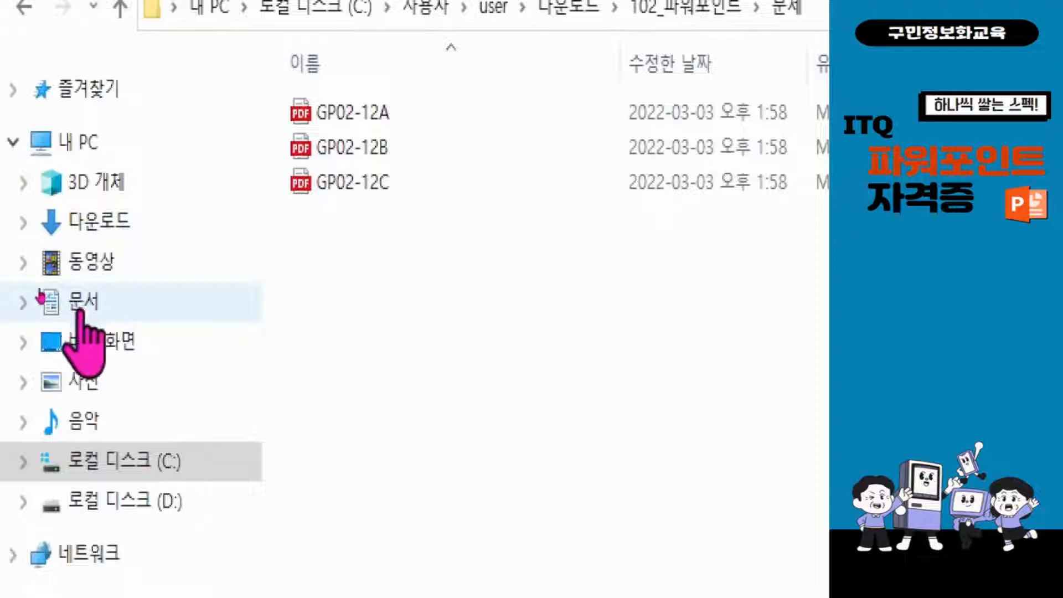
# Open the exam PDF 문제1_GP01-08A from the ITQ folder in 문서.
pyautogui.click(41, 299)
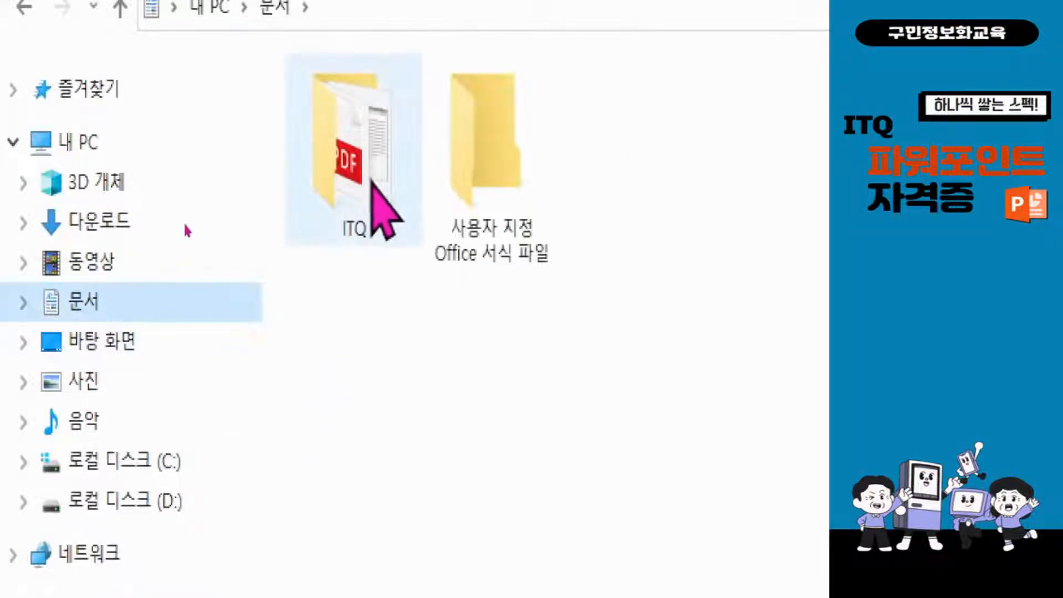
pyautogui.moveTo(362, 175)
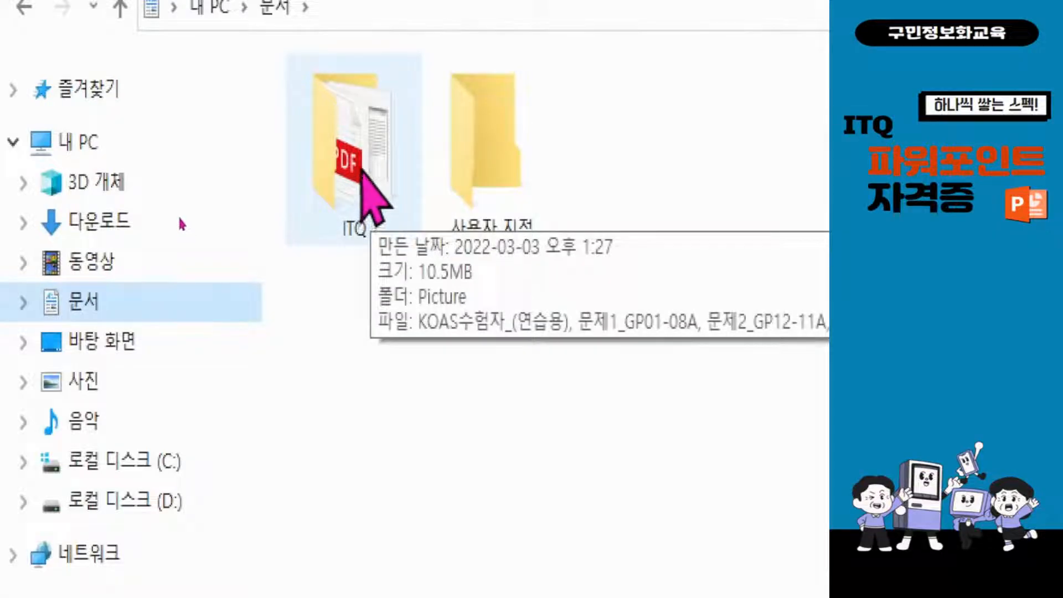
pyautogui.doubleClick(361, 174)
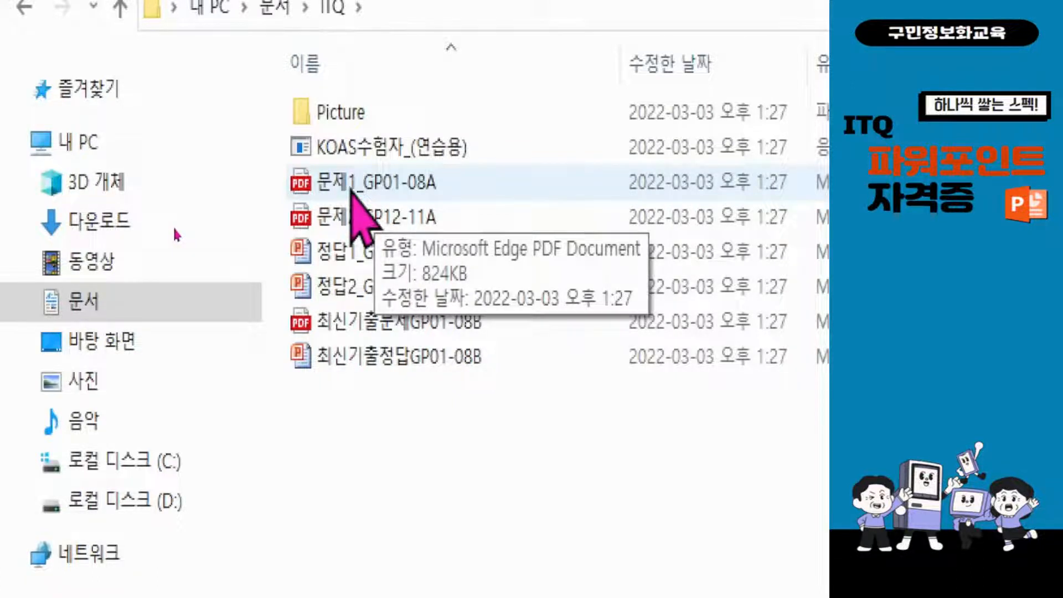
pyautogui.doubleClick(350, 188)
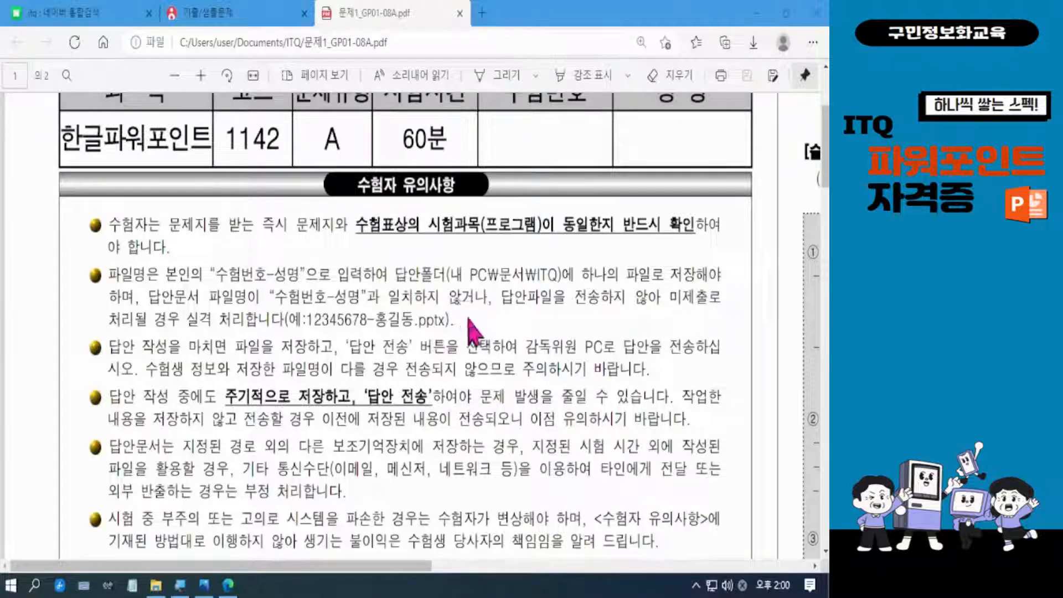
# Read the exam sheet's 수험자 유의사항, 답안 작성요령 and 전체구성 sections, highlighting the slide size and order instruction.
pyautogui.scroll(-10, 473, 335)
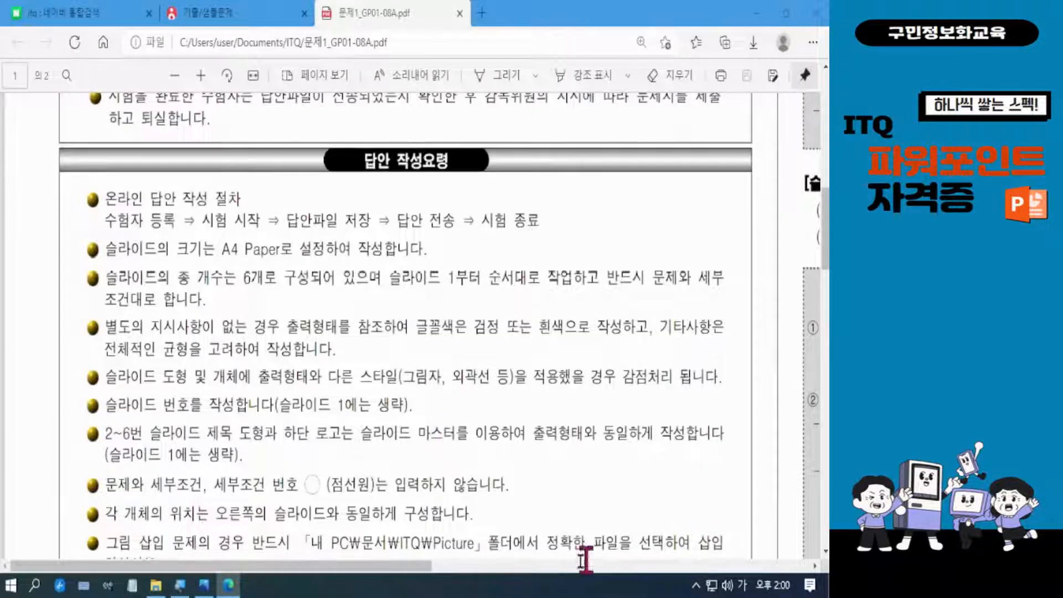
pyautogui.moveTo(418, 570); pyautogui.dragTo(741, 570)
pyautogui.scroll(5, 664, 321)
pyautogui.scroll(5, 661, 321)
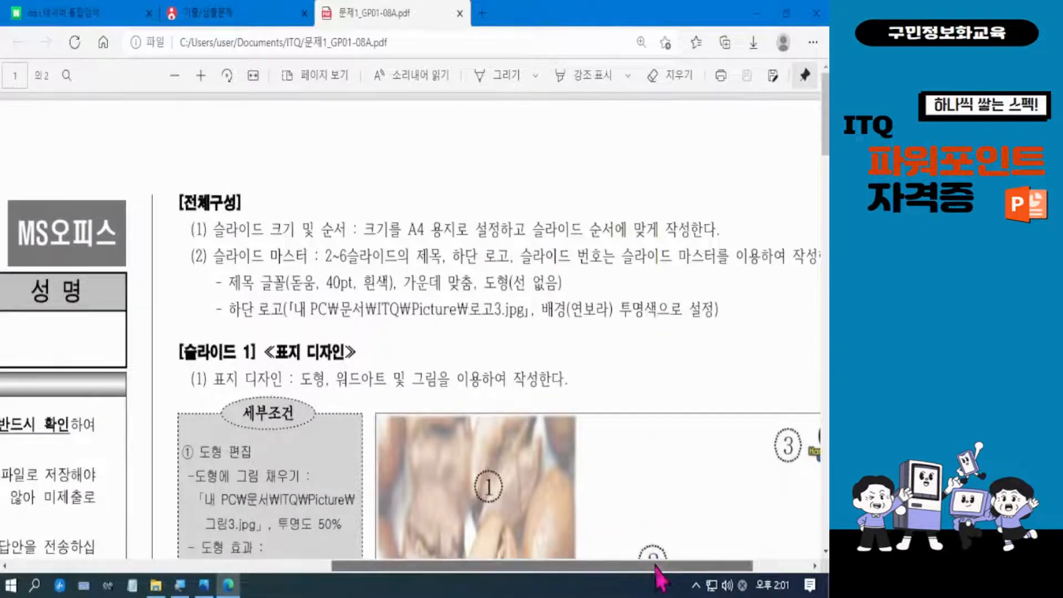
pyautogui.moveTo(656, 565); pyautogui.dragTo(712, 579)
pyautogui.scroll(-2, 587, 372)
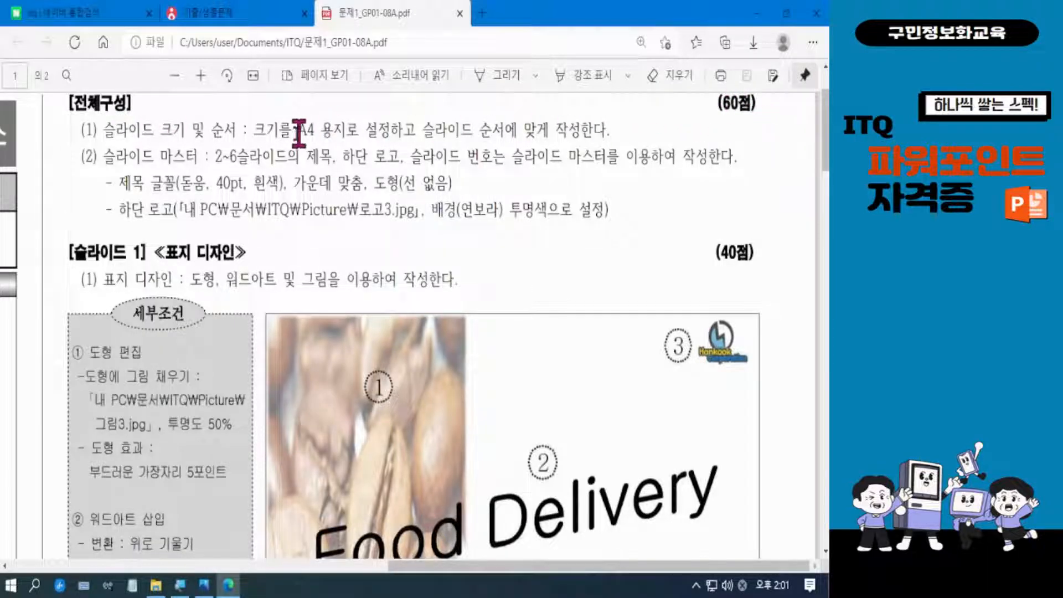
pyautogui.moveTo(105, 129); pyautogui.dragTo(607, 129)
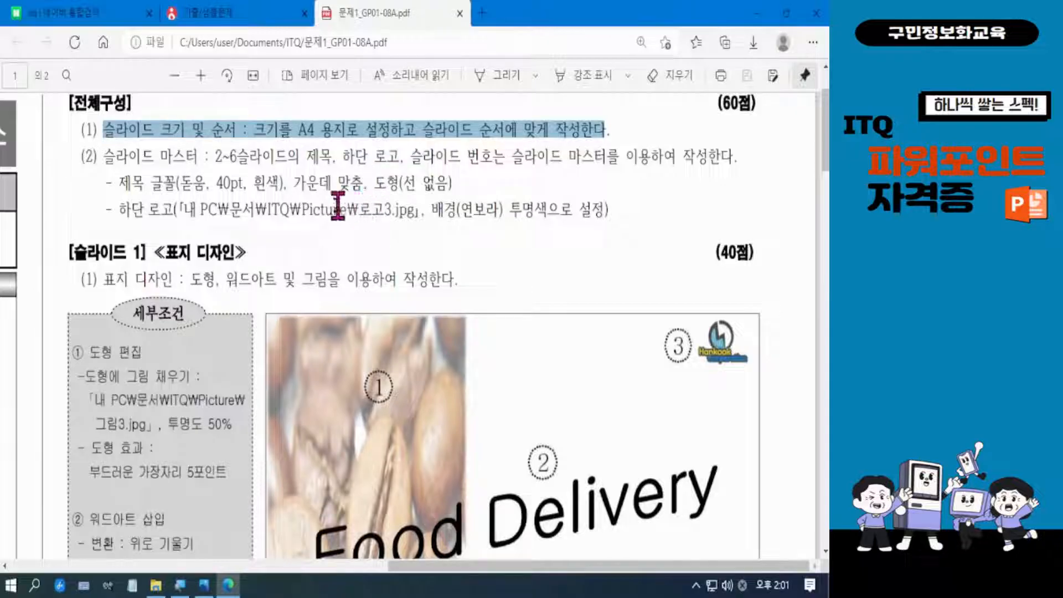
# Examine the 슬라이드 1 표지 디자인 question, comparing its 세부조건 with the sample slide.
pyautogui.scroll(-2, 340, 275)
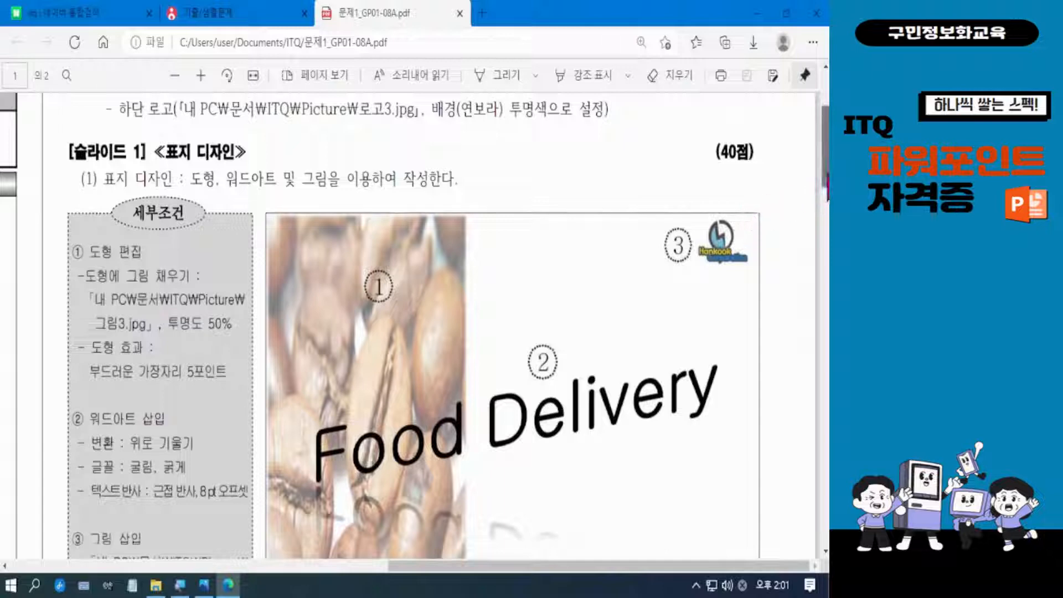
pyautogui.scroll(-1, 825, 193)
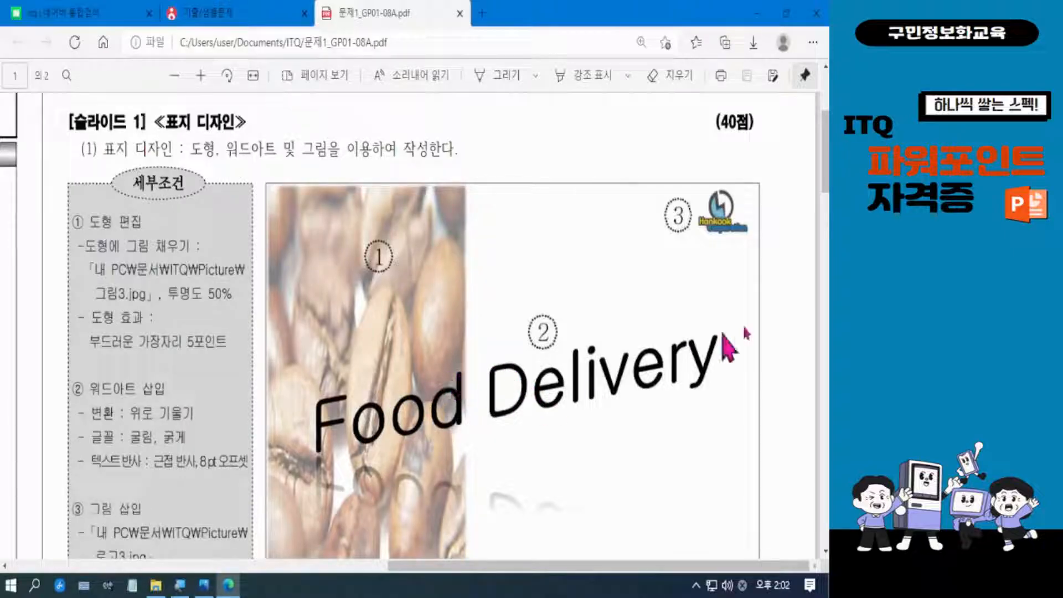
pyautogui.scroll(-1, 415, 326)
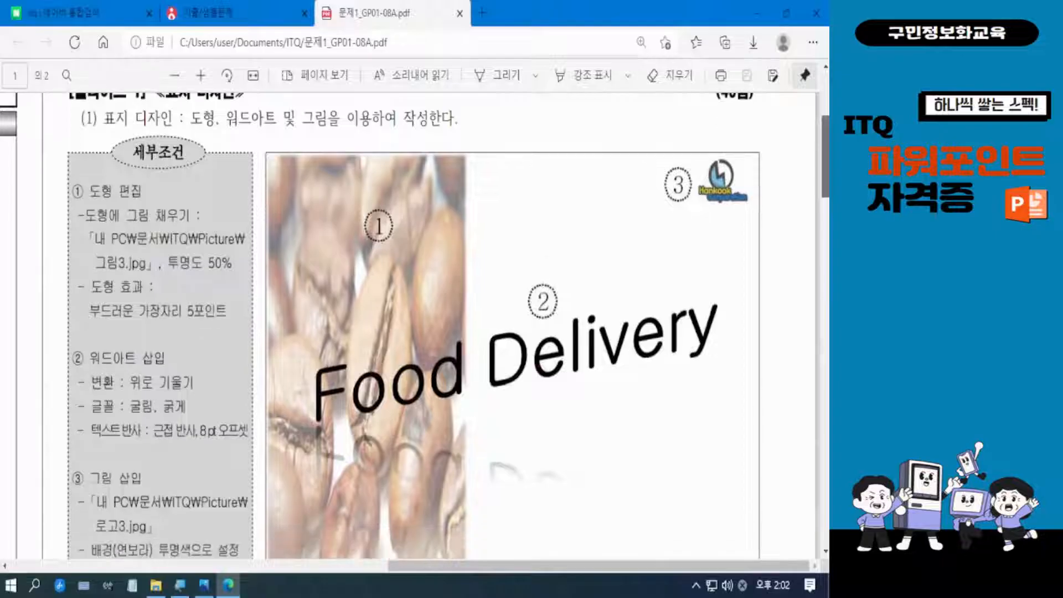
# Examine the 슬라이드 2 목차 슬라이드 question, comparing its 세부조건 with the sample and highlighting the 자르기 기능 condition.
pyautogui.scroll(-2, 806, 227)
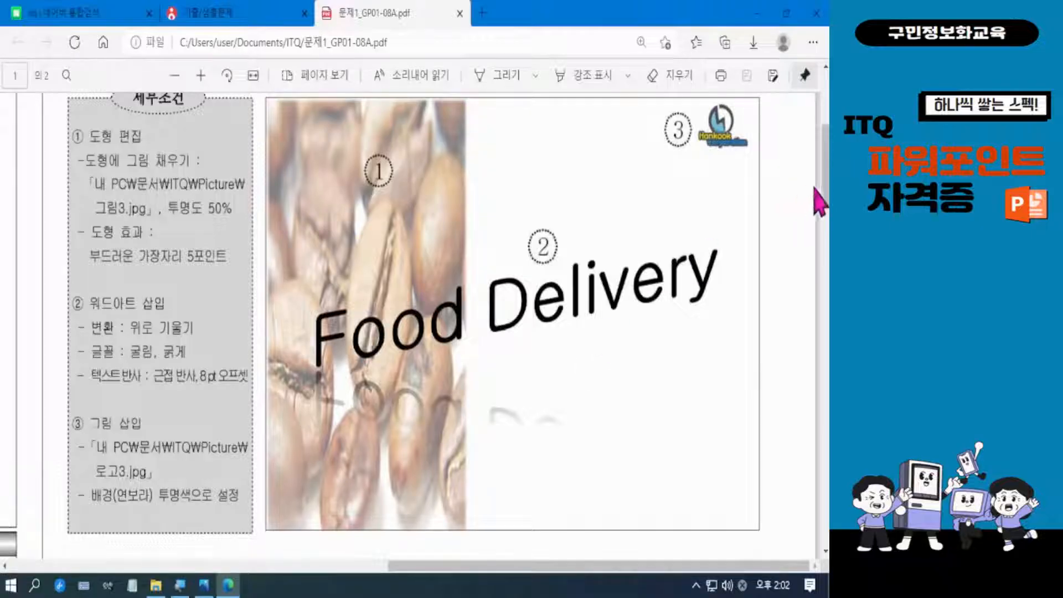
pyautogui.scroll(-3, 820, 205)
pyautogui.moveTo(828, 208); pyautogui.dragTo(824, 257)
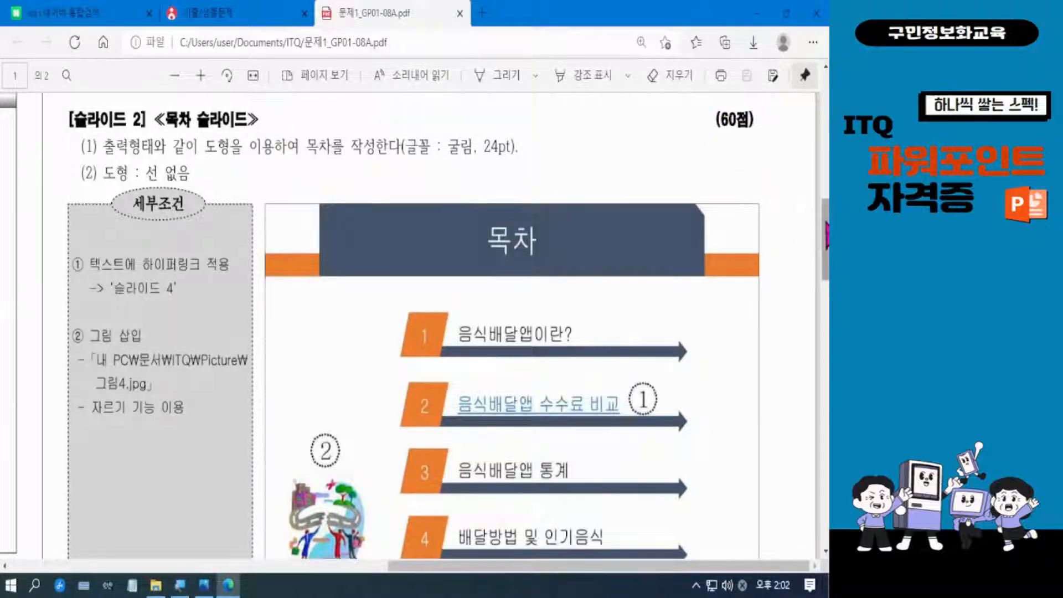
pyautogui.moveTo(826, 222); pyautogui.dragTo(826, 224)
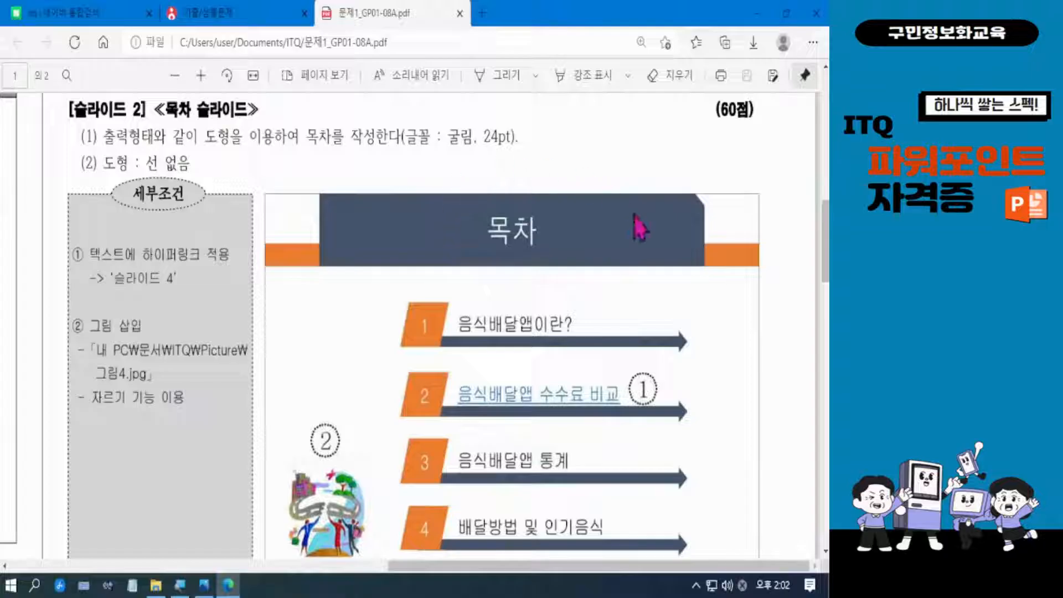
pyautogui.scroll(-2, 662, 246)
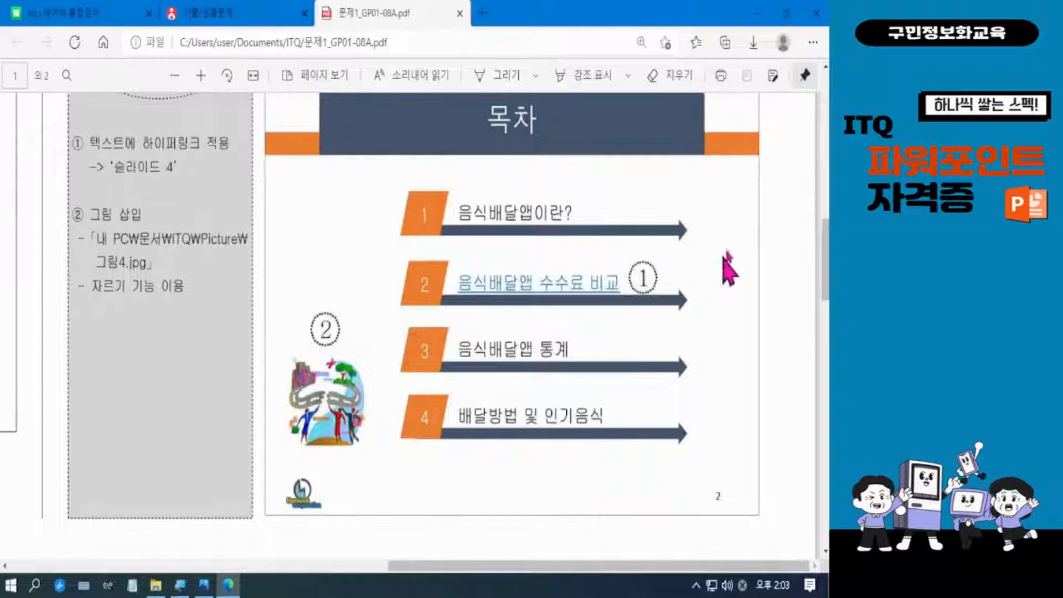
pyautogui.scroll(2, 825, 265)
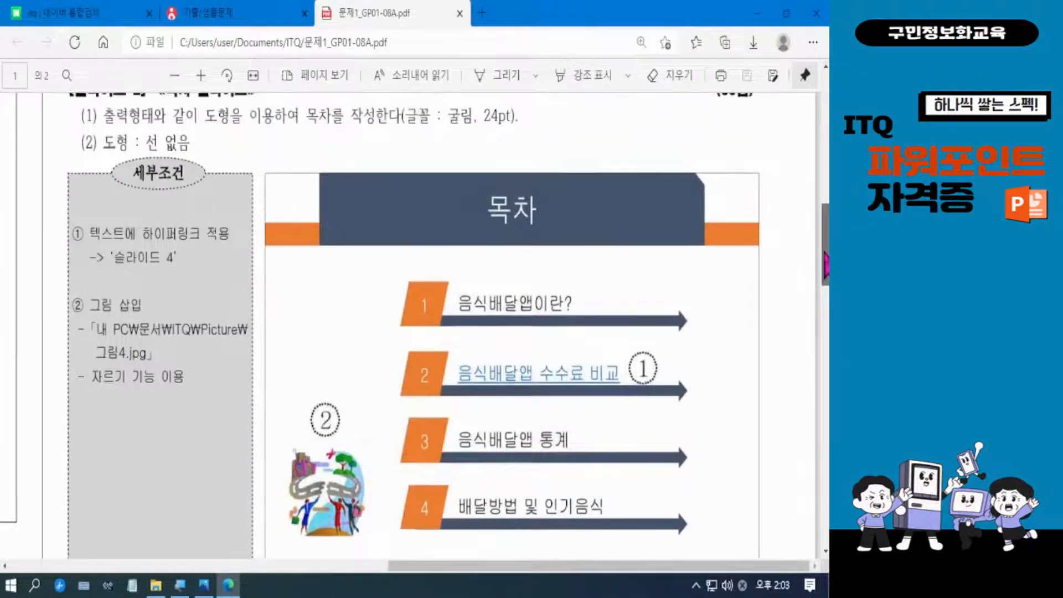
pyautogui.scroll(1, 825, 264)
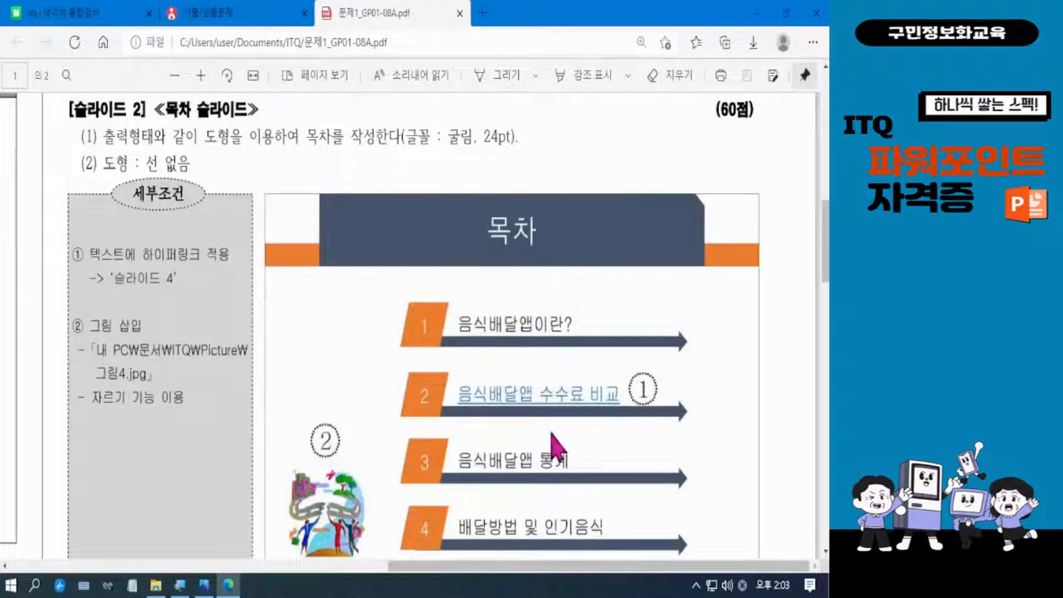
pyautogui.scroll(-1, 825, 272)
pyautogui.scroll(-1, 824, 271)
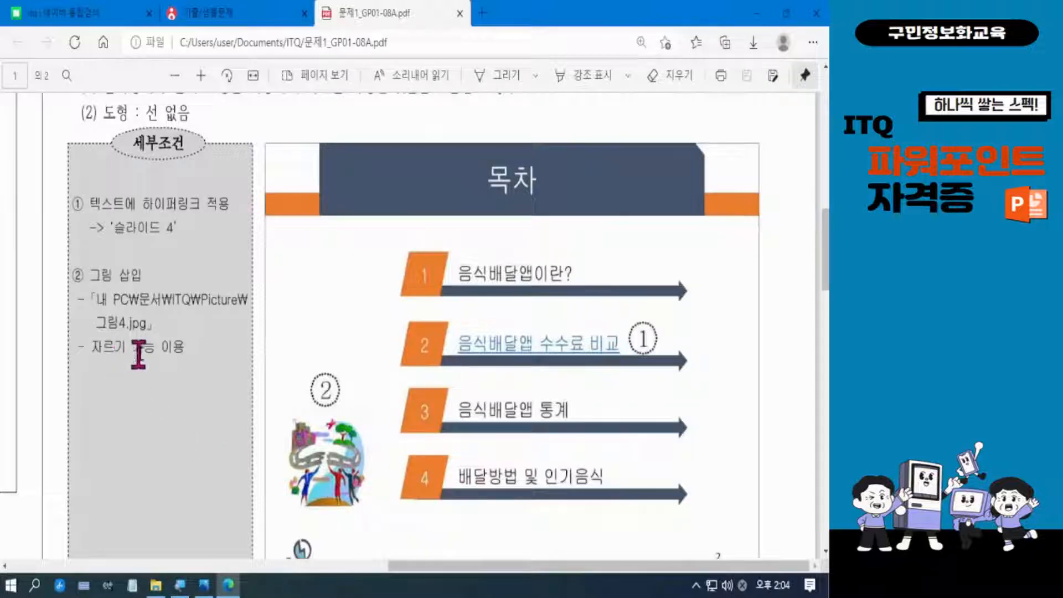
pyautogui.moveTo(84, 348); pyautogui.dragTo(169, 350)
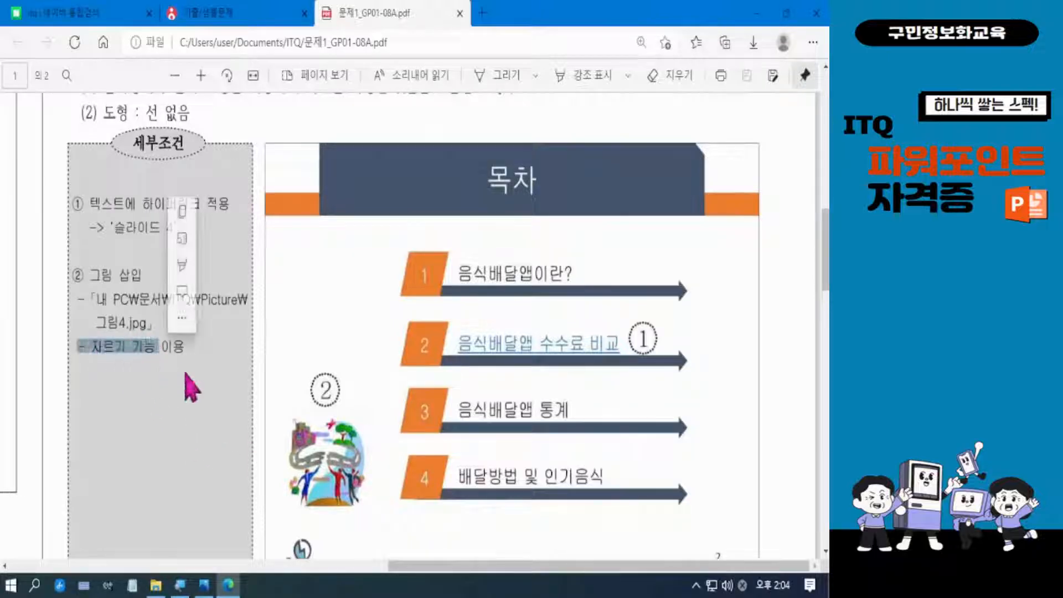
pyautogui.click(189, 428)
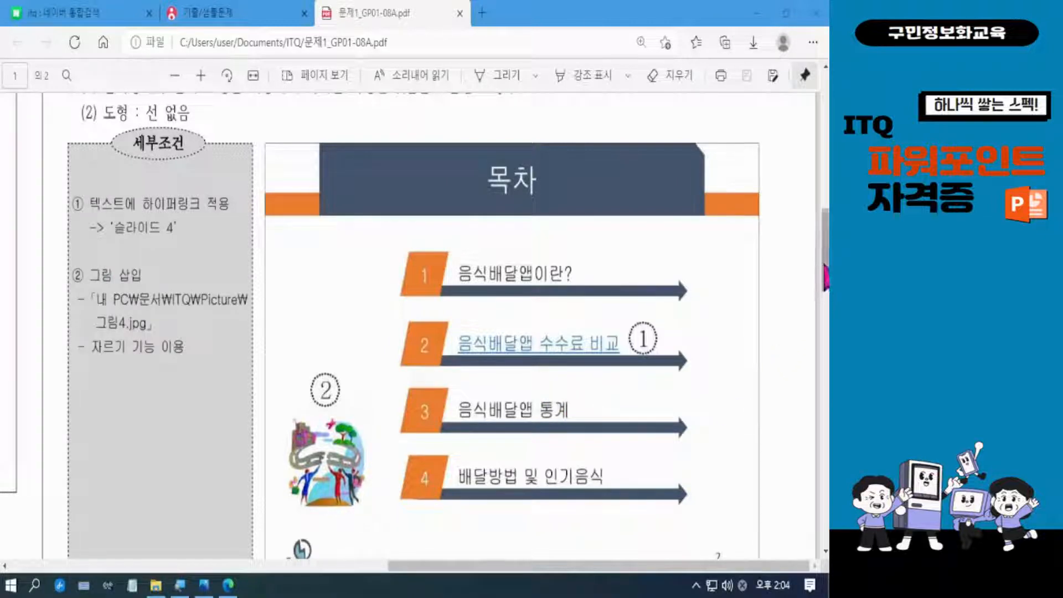
# Read the 슬라이드 3 텍스트/동영상 슬라이드 question on page 2, checking its paragraph formatting and video conditions against the sample.
pyautogui.moveTo(825, 271); pyautogui.dragTo(825, 421)
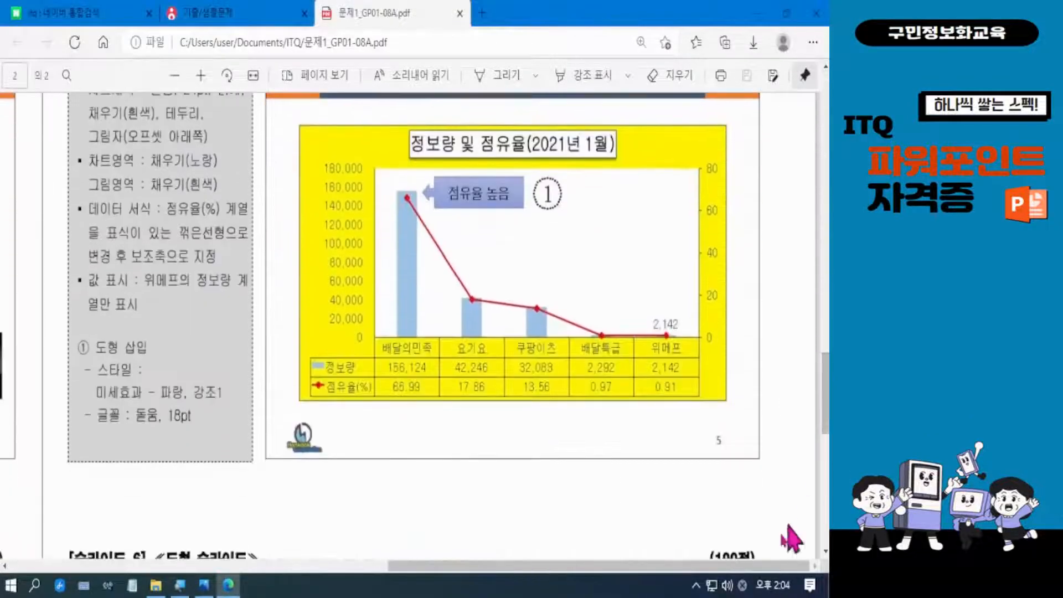
pyautogui.moveTo(723, 579); pyautogui.dragTo(383, 570)
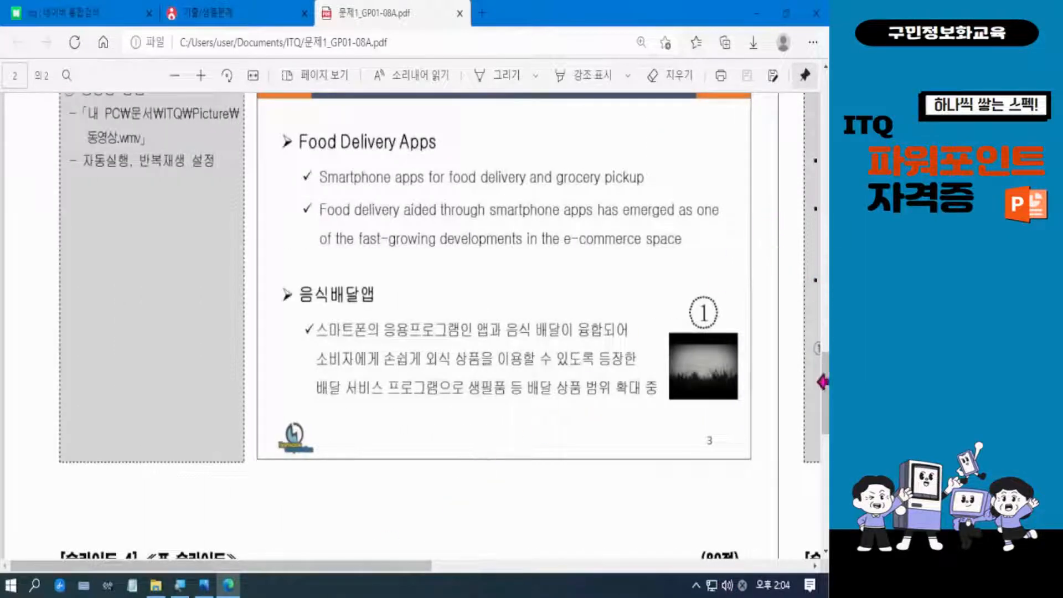
pyautogui.scroll(2, 824, 381)
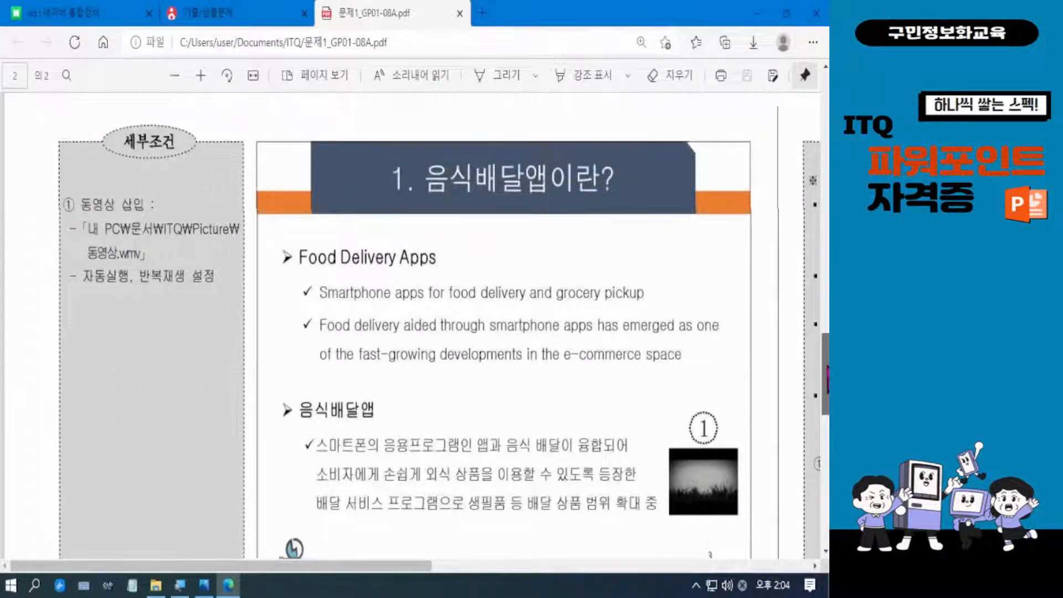
pyautogui.scroll(2, 827, 380)
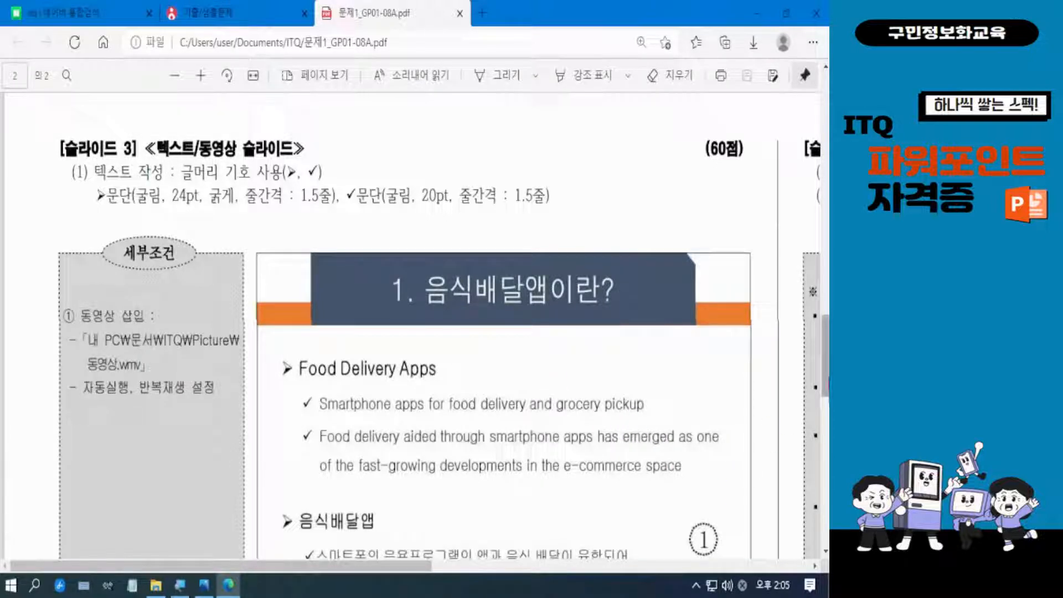
pyautogui.moveTo(826, 378); pyautogui.dragTo(826, 406)
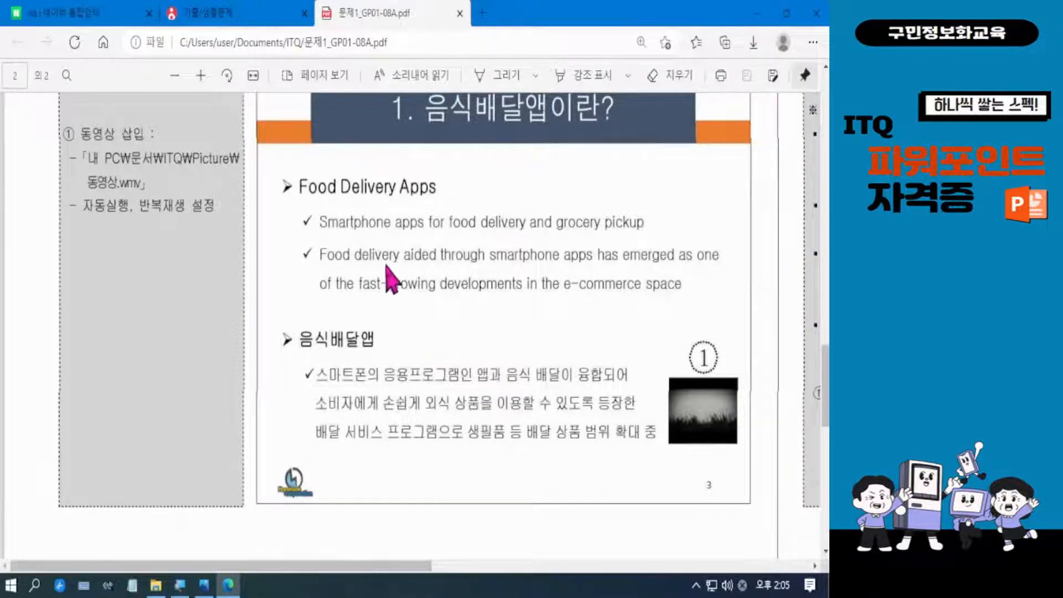
pyautogui.scroll(3, 391, 266)
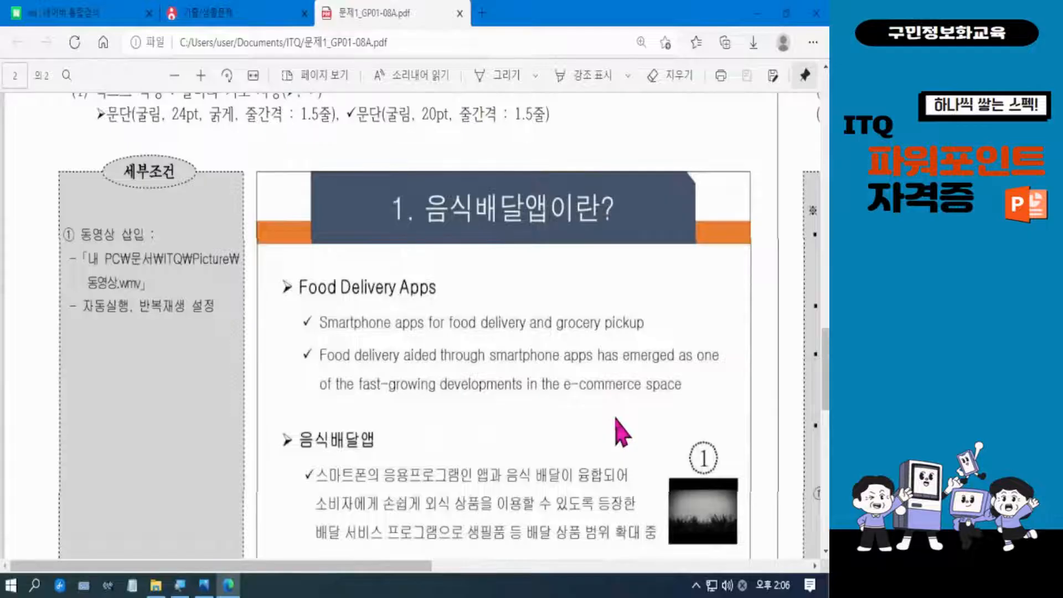
# Examine the 슬라이드 4 표 슬라이드 question, comparing its font, shape and table style conditions with the sample table.
pyautogui.scroll(-3, 621, 432)
pyautogui.scroll(-5, 621, 432)
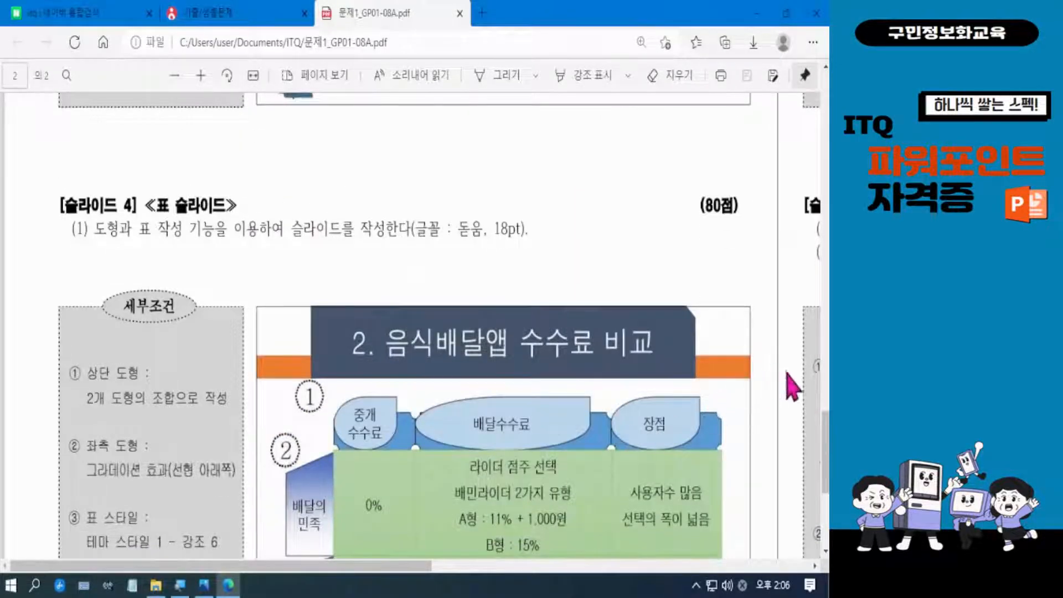
pyautogui.scroll(-1, 811, 446)
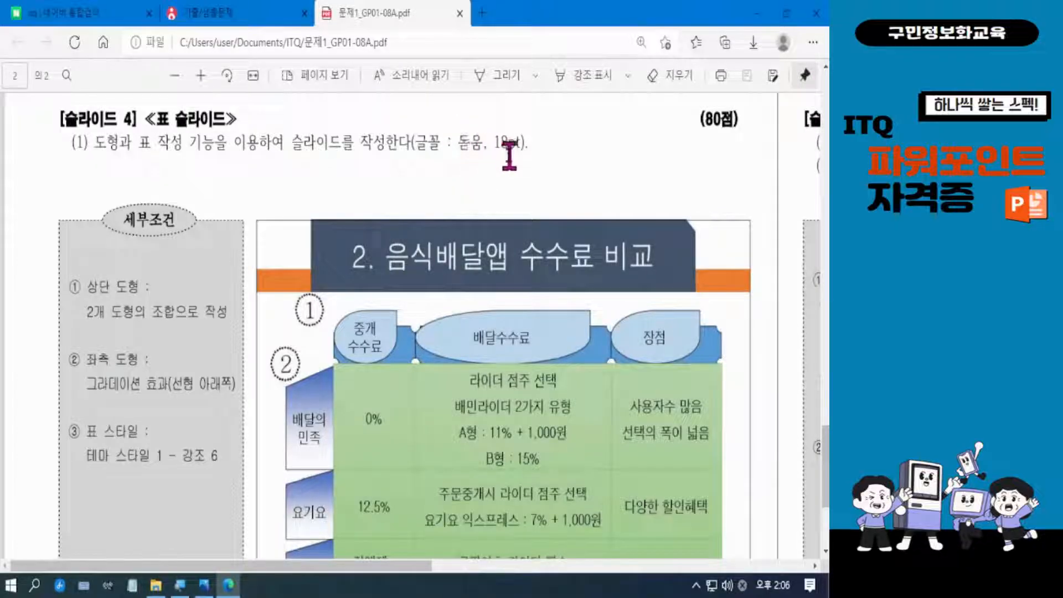
pyautogui.scroll(-2, 826, 459)
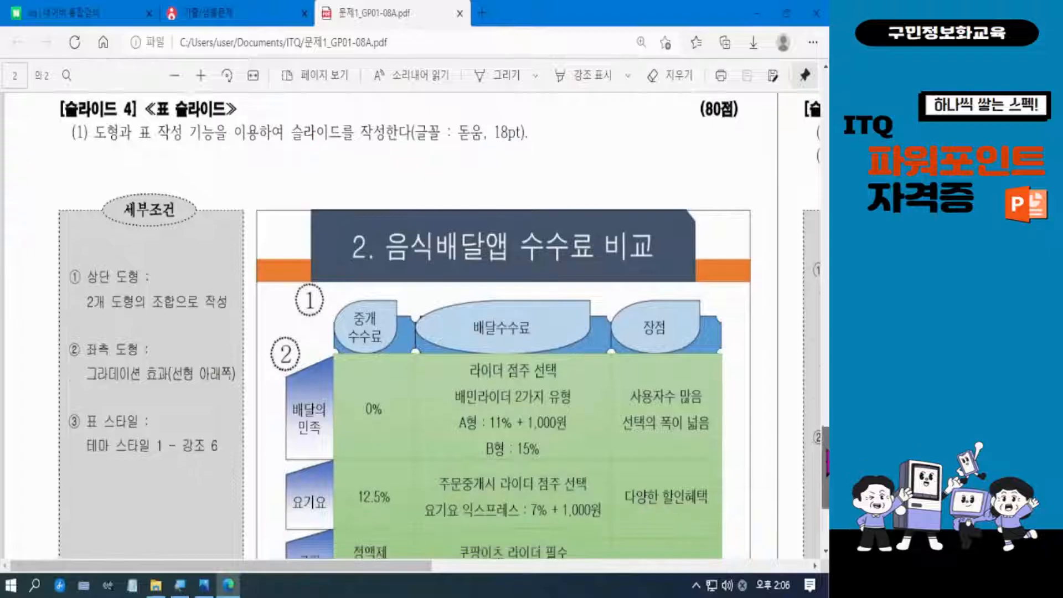
pyautogui.scroll(-3, 826, 459)
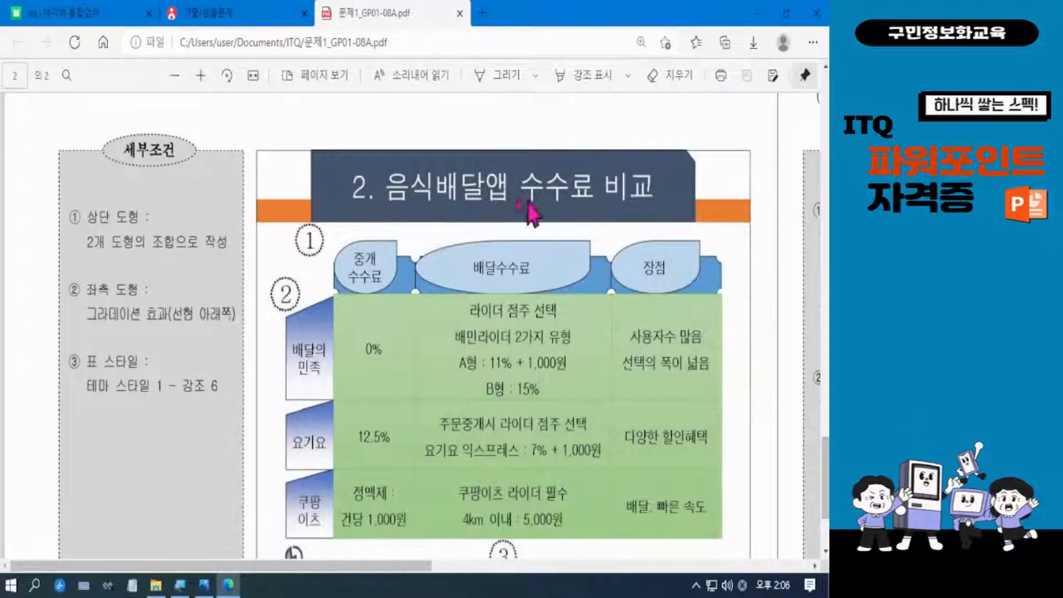
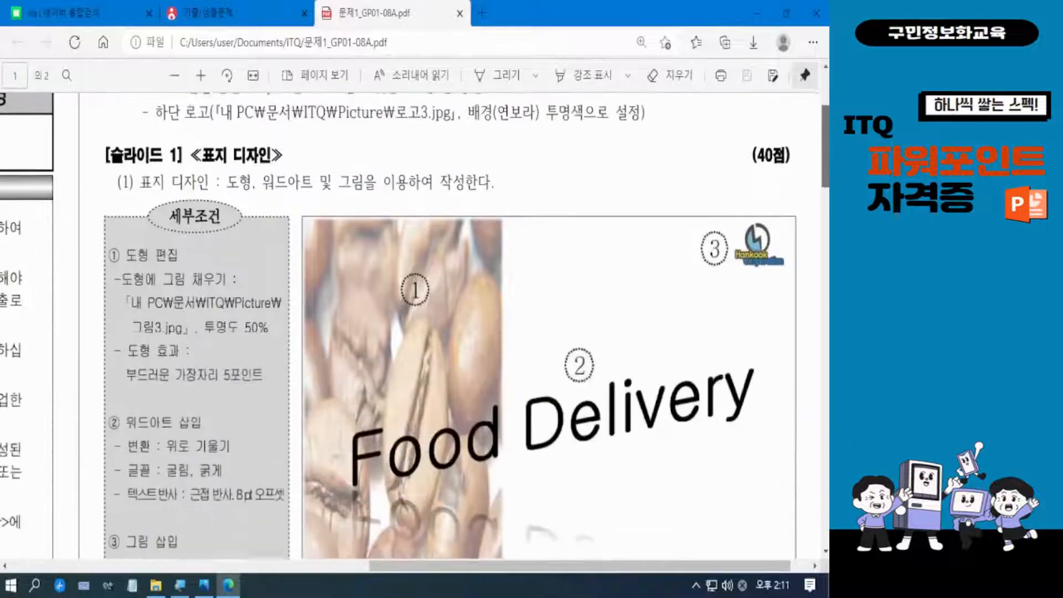
# Start PowerPoint 2016 with a new blank presentation.
pyautogui.scroll(-1, 415, 327)
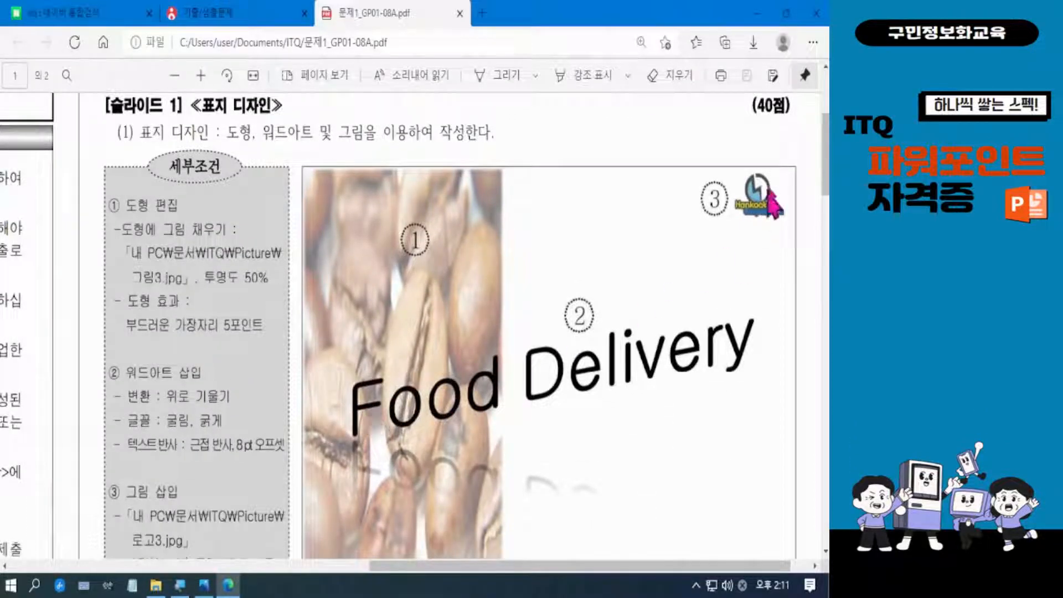
pyautogui.moveTo(826, 172); pyautogui.dragTo(828, 184)
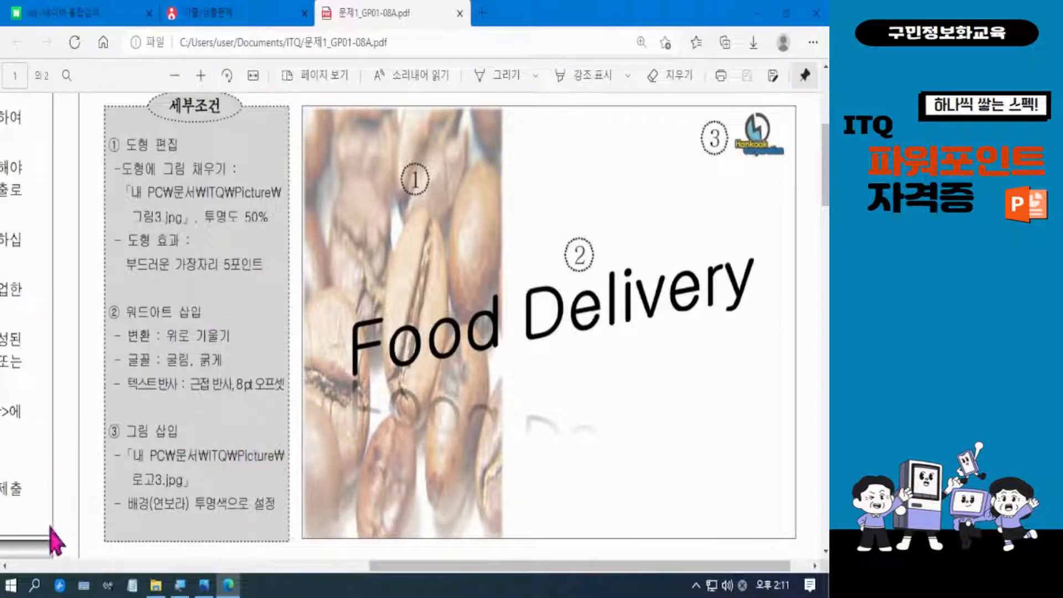
pyautogui.click(12, 587)
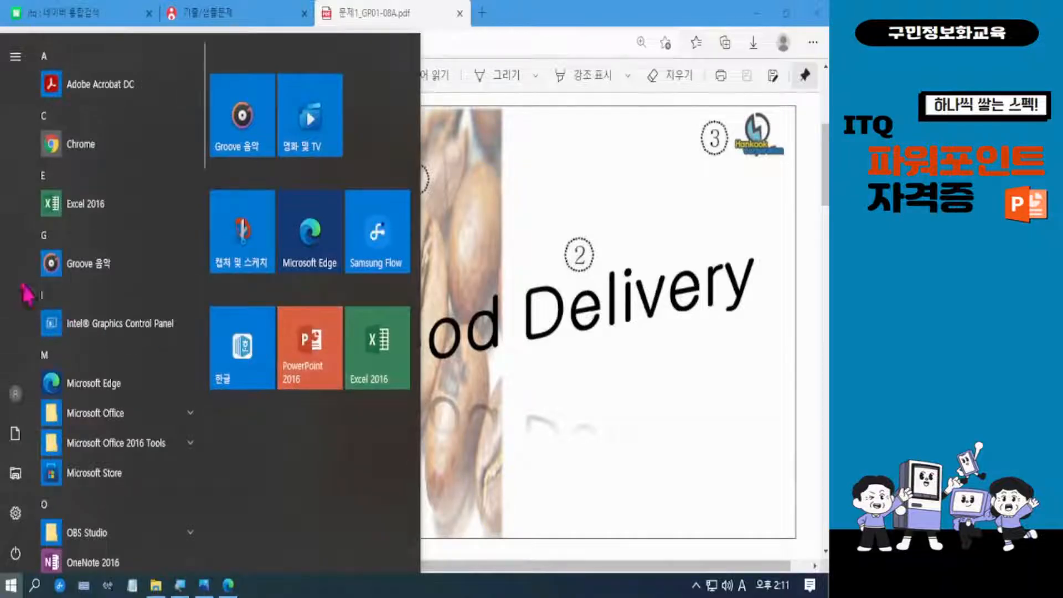
pyautogui.click(54, 295)
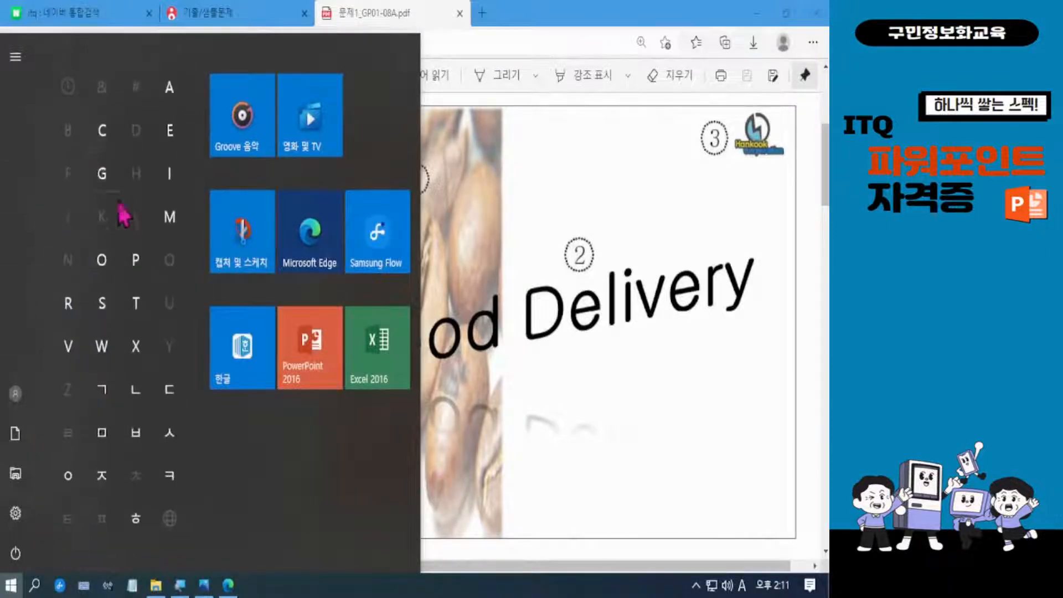
pyautogui.click(138, 262)
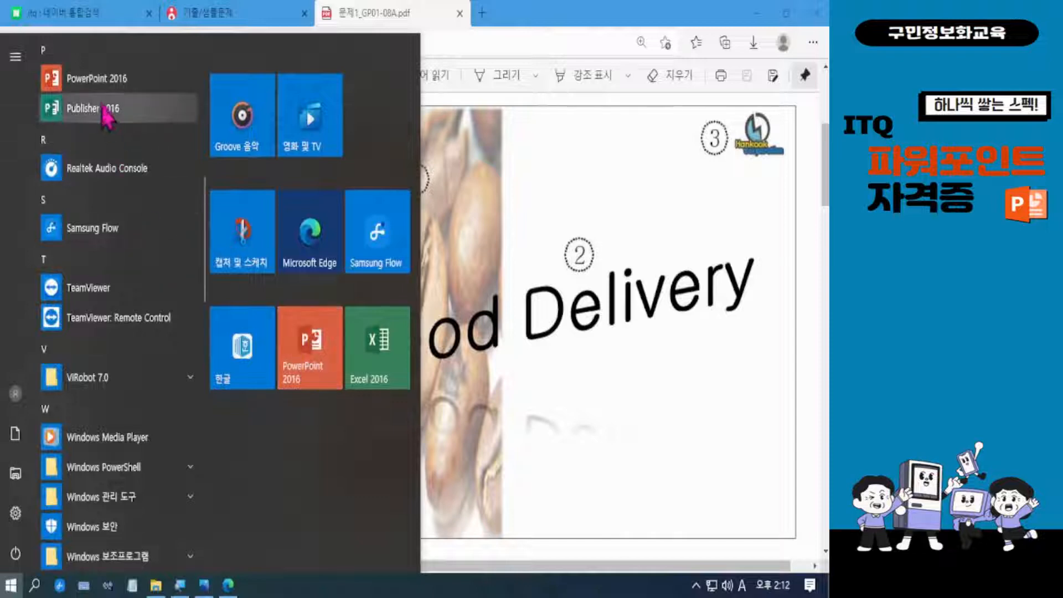
pyautogui.moveTo(111, 82); pyautogui.dragTo(304, 361)
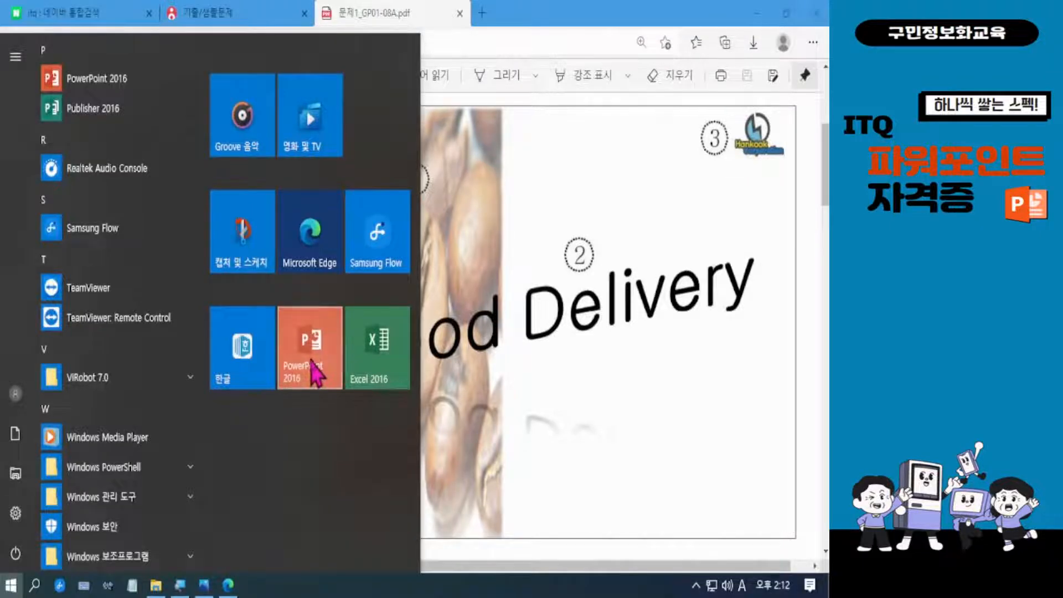
pyautogui.click(310, 368)
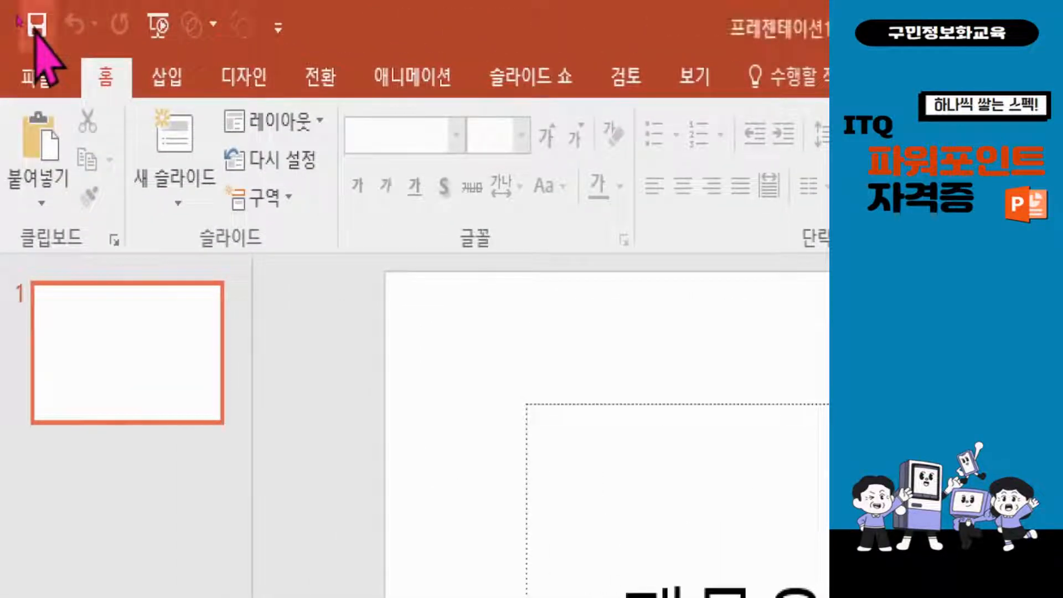
pyautogui.click(36, 27)
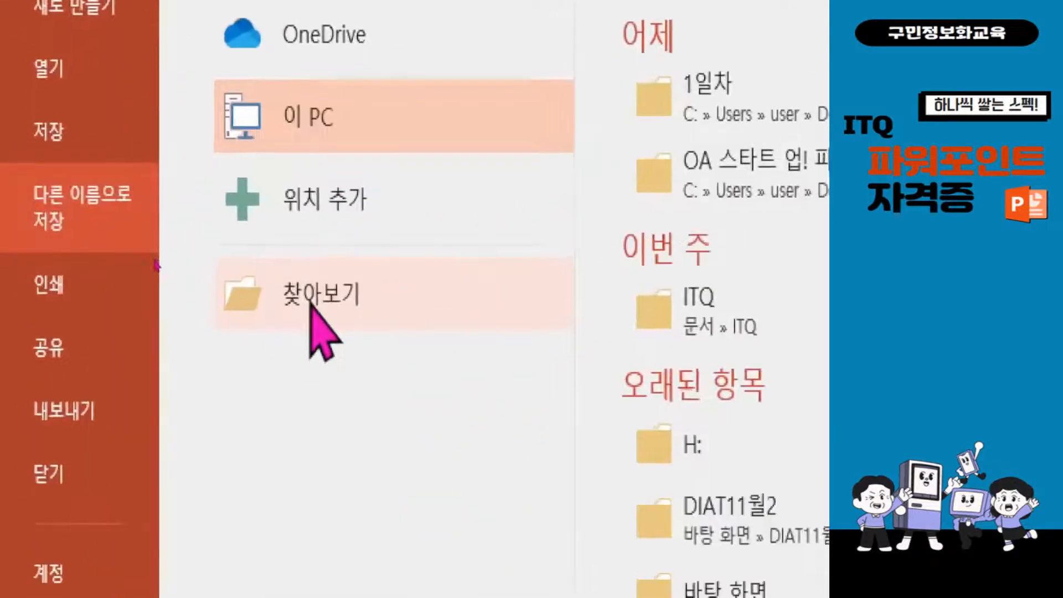
pyautogui.click(339, 299)
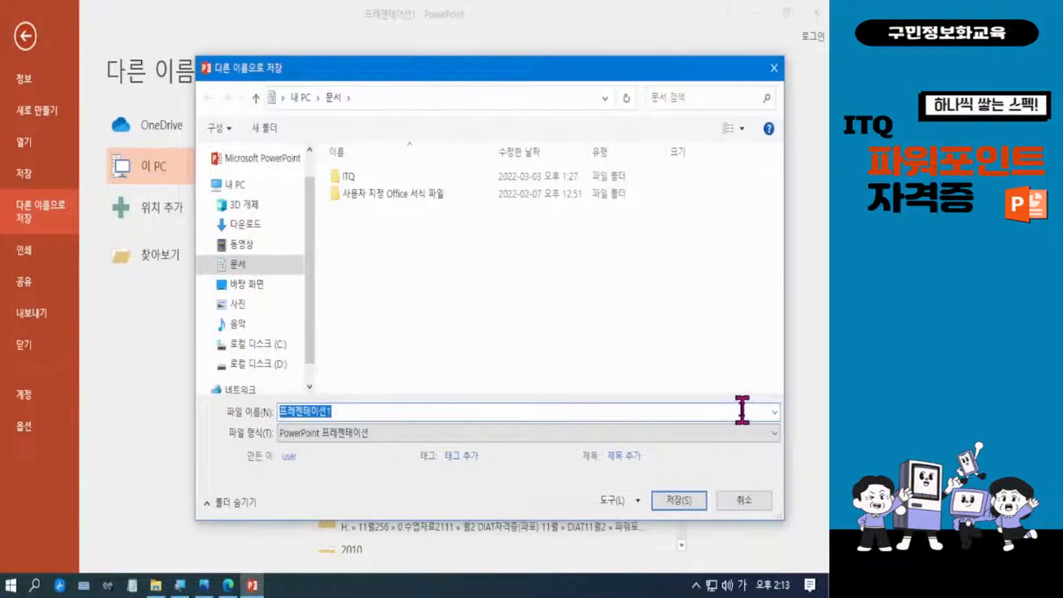
pyautogui.click(745, 501)
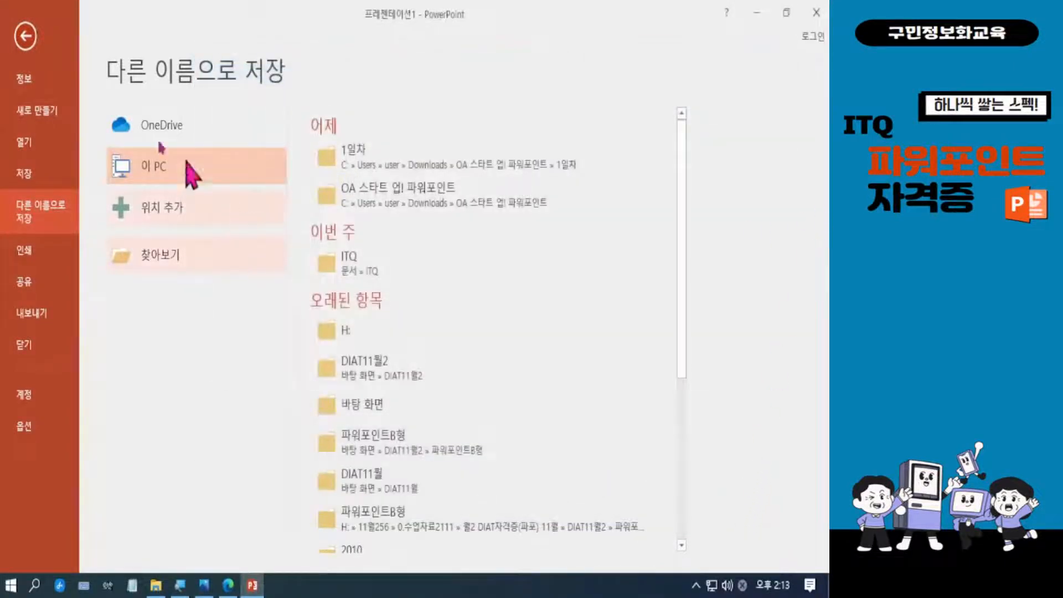
pyautogui.click(27, 38)
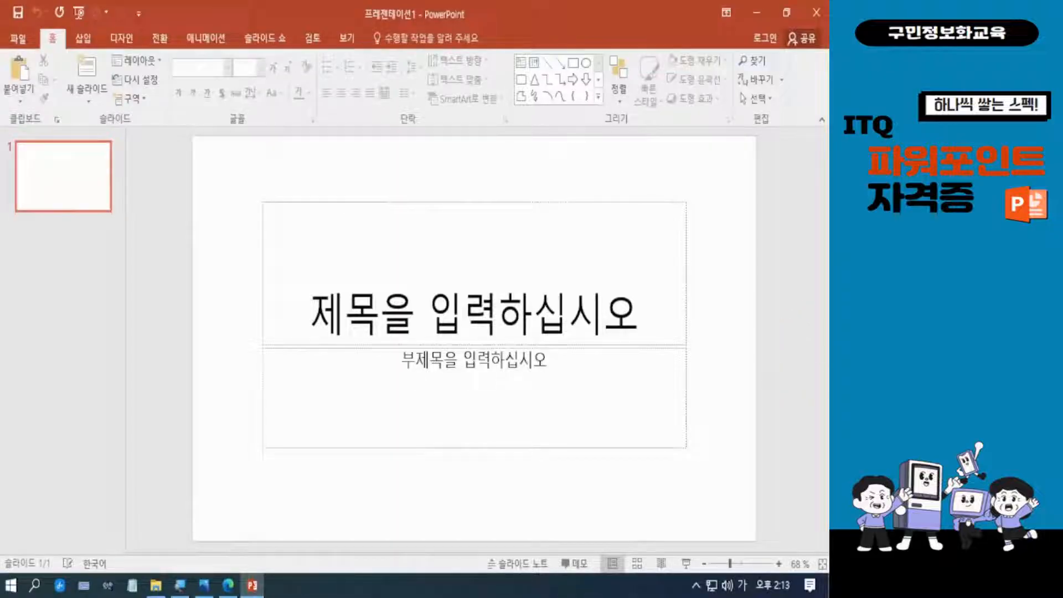
# Save the presentation in the ITQ folder under 문서, naming the file with the examinee number and full name joined by a hyphen.
pyautogui.press('Hangul')
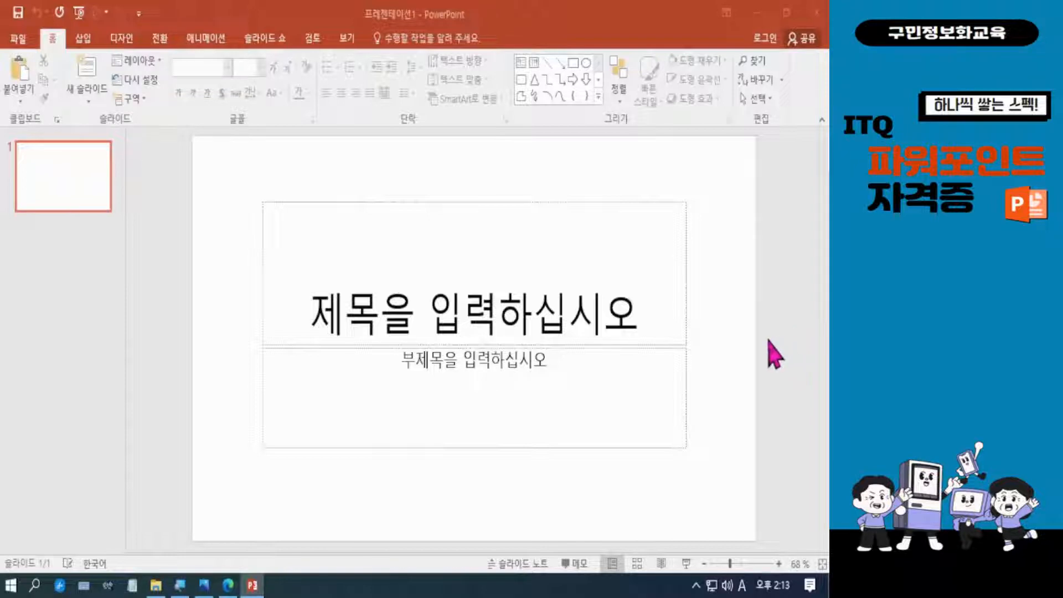
pyautogui.click(749, 322)
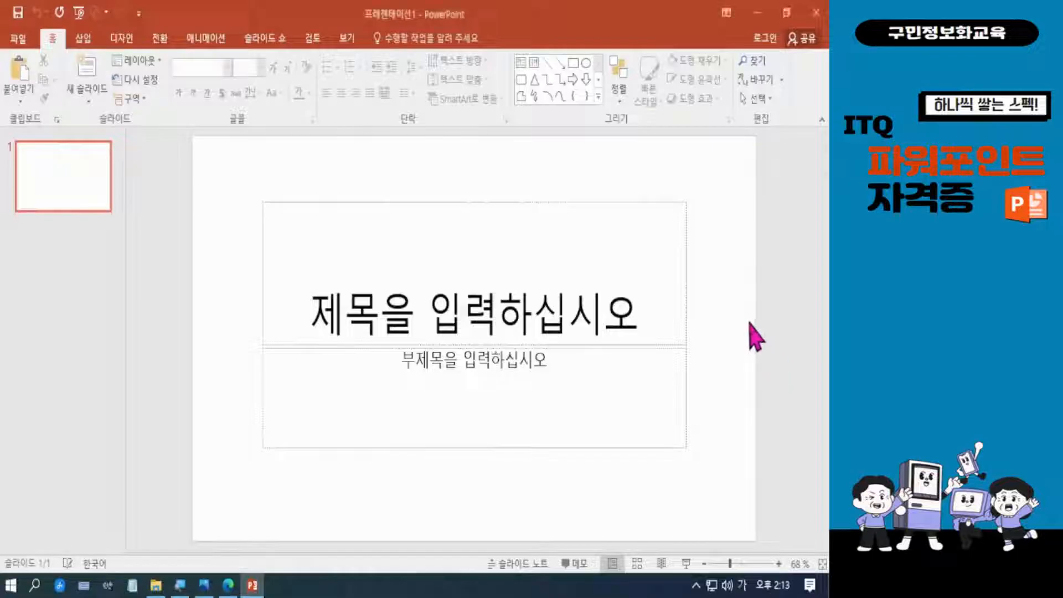
pyautogui.press('F12')
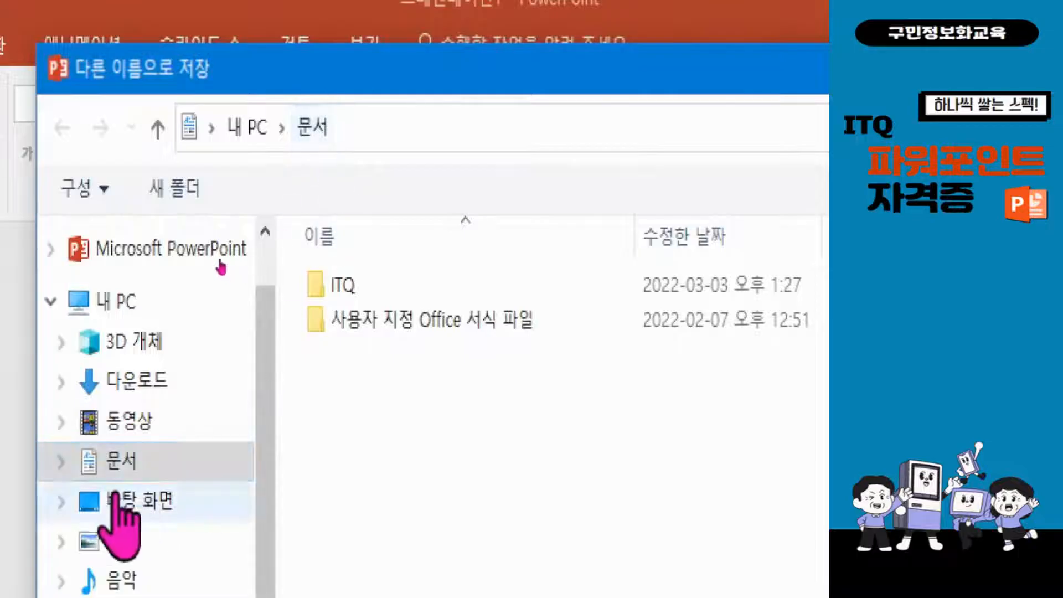
pyautogui.click(119, 461)
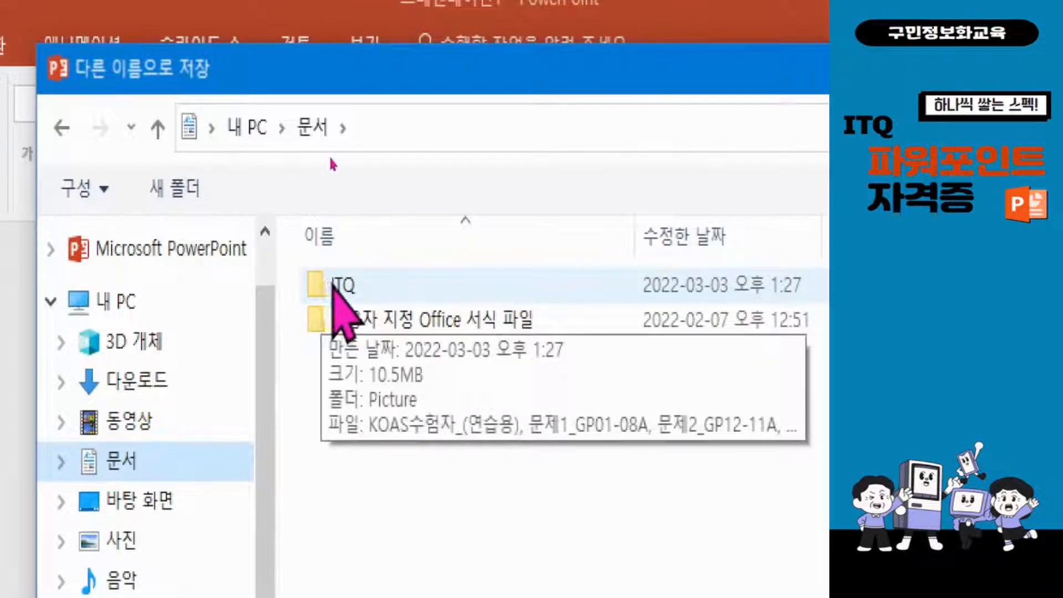
pyautogui.doubleClick(333, 283)
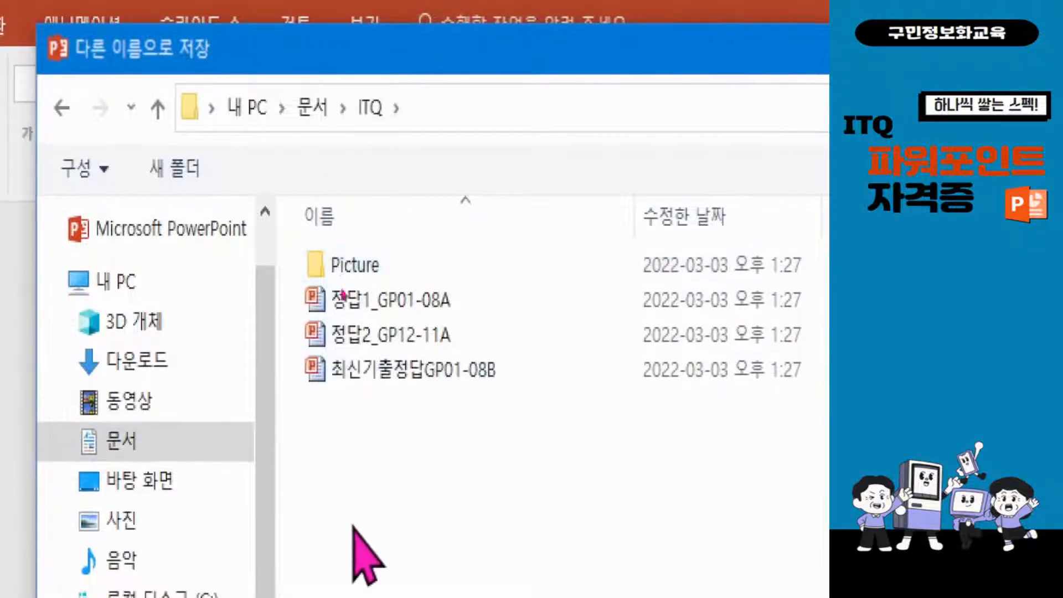
pyautogui.doubleClick(324, 430)
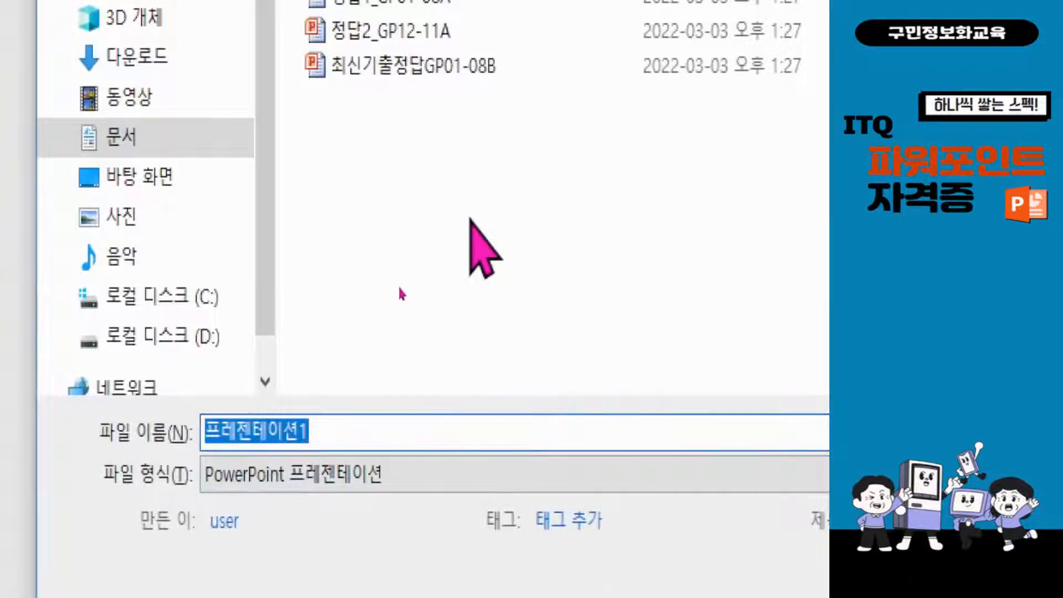
pyautogui.write('123')
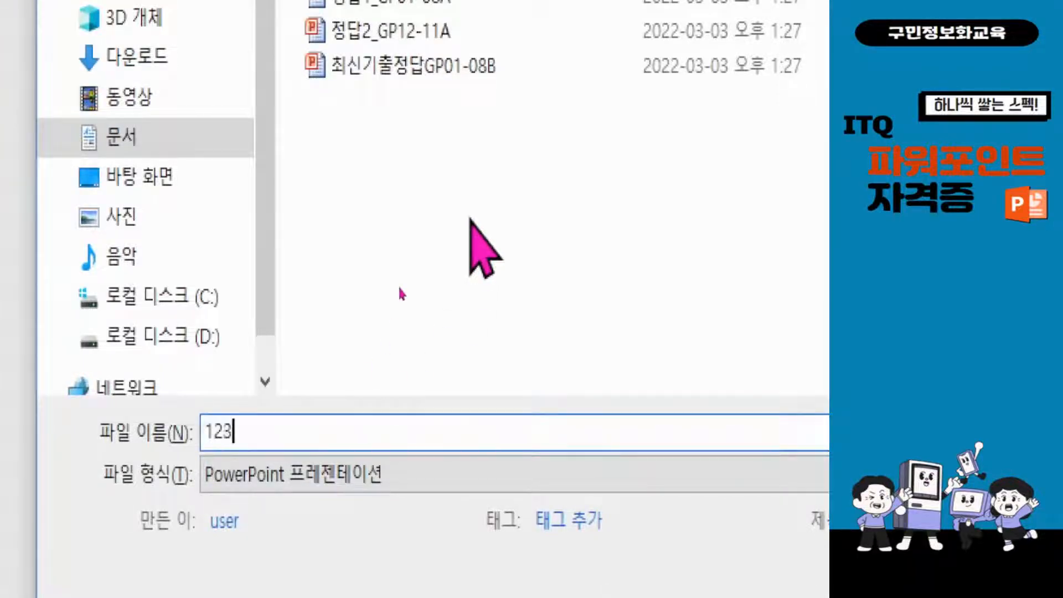
pyautogui.write('45678')
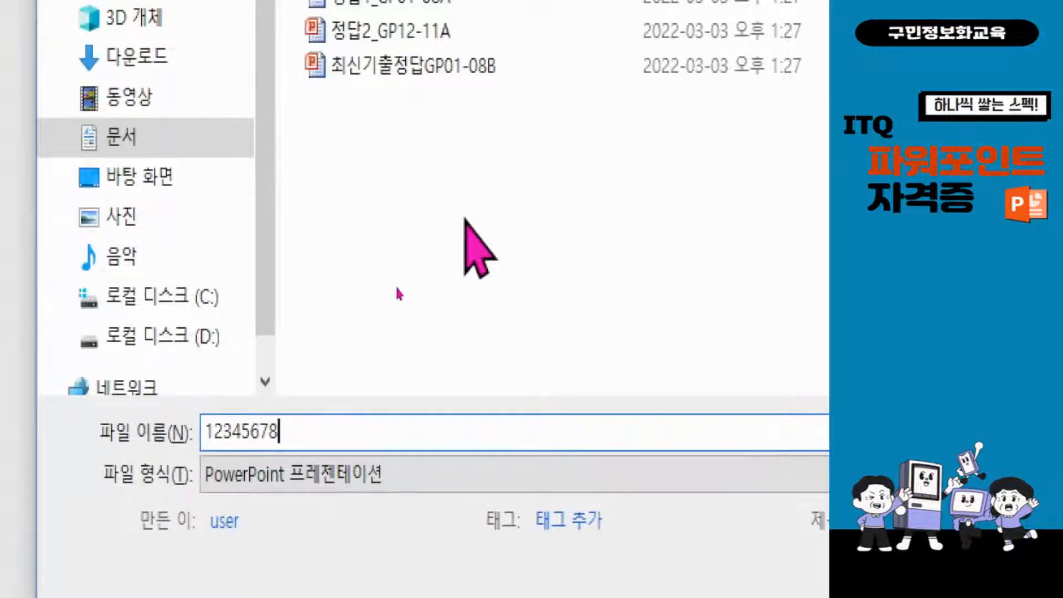
pyautogui.write('-홍길동')
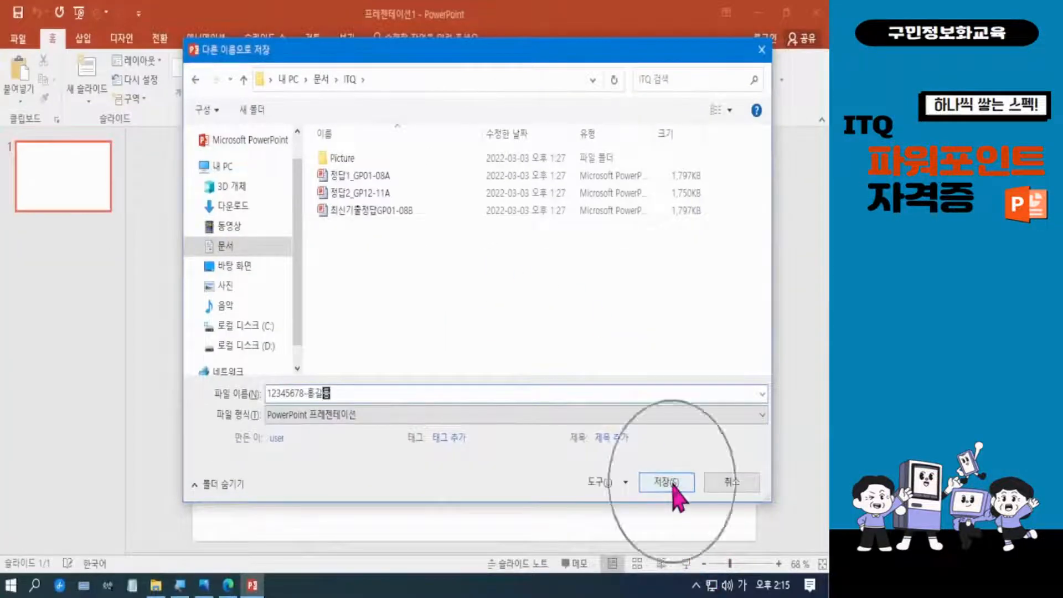
pyautogui.click(672, 482)
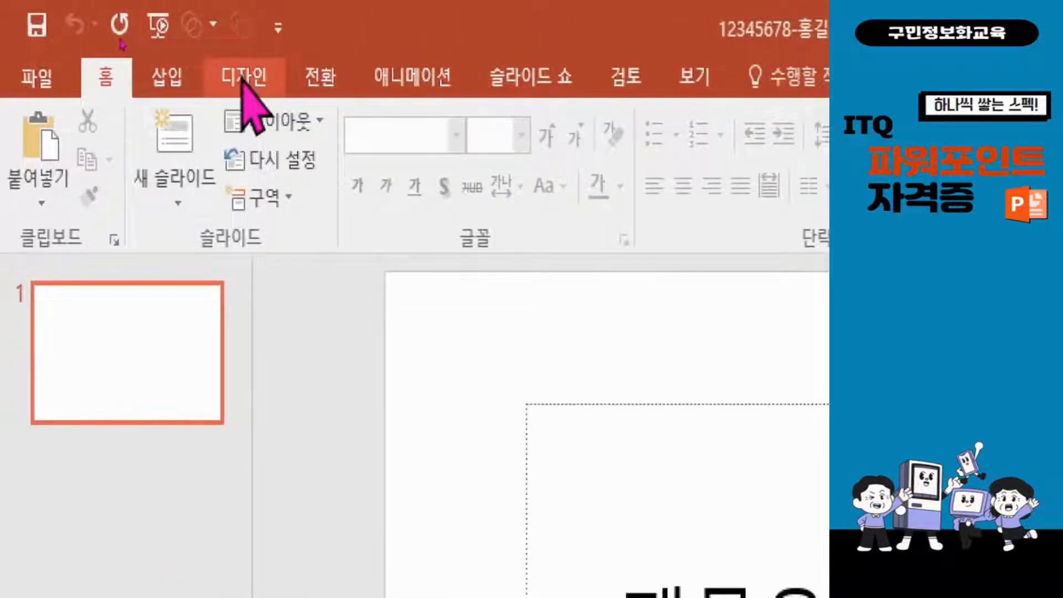
# Set the slide size to A4 용지(210x297mm), scaling the content with the 맞춤 확인 option.
pyautogui.click(244, 83)
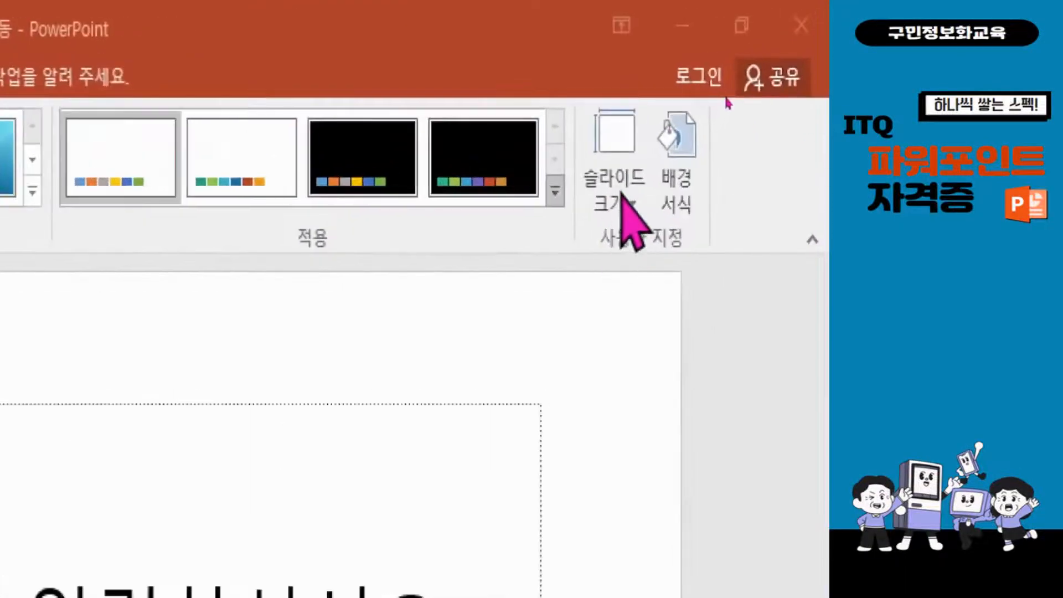
pyautogui.click(620, 166)
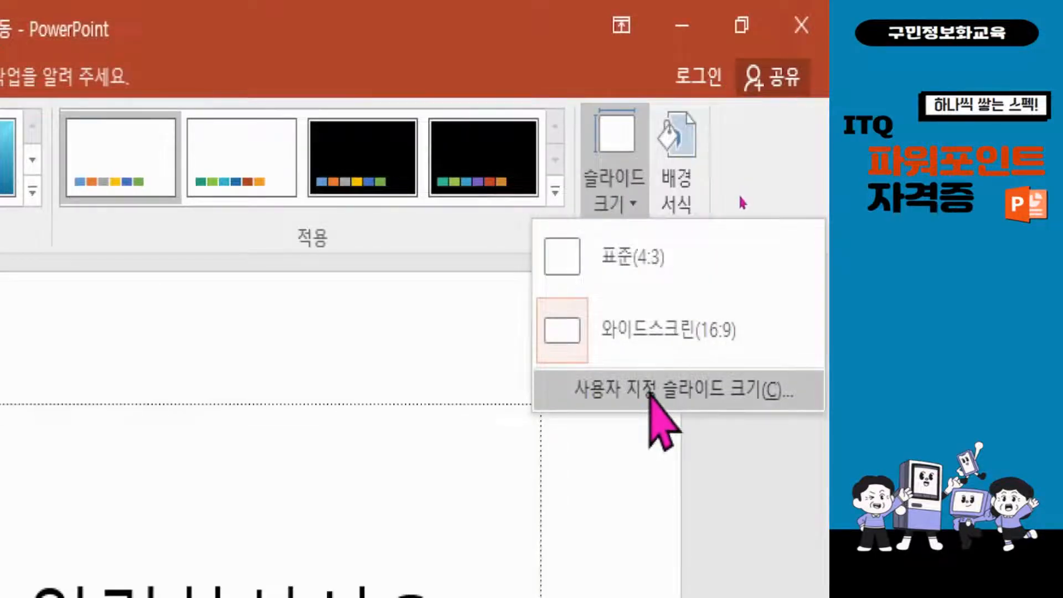
pyautogui.click(649, 390)
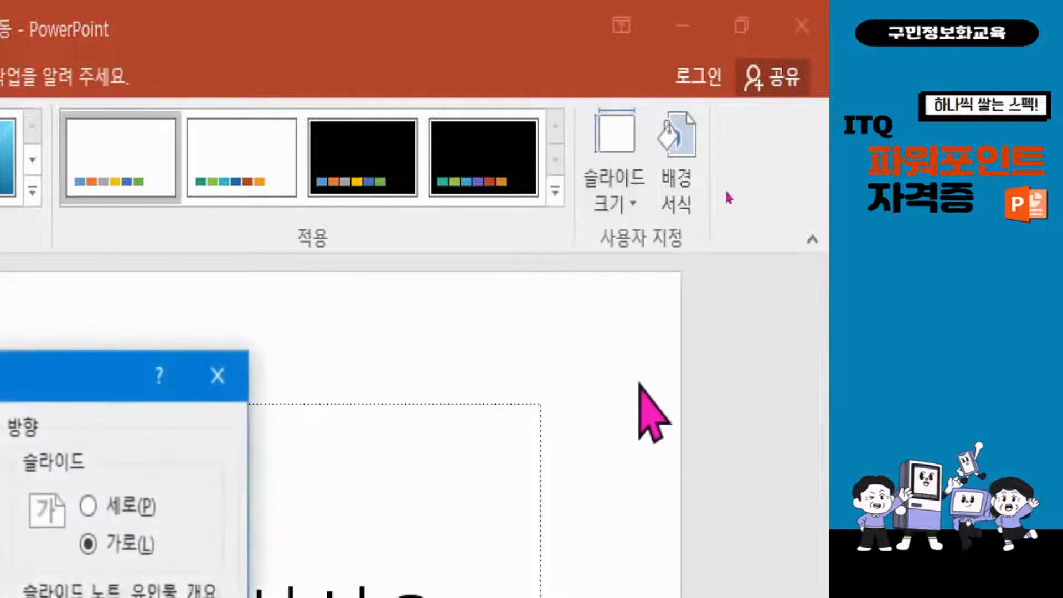
pyautogui.moveTo(114, 363); pyautogui.dragTo(605, 130)
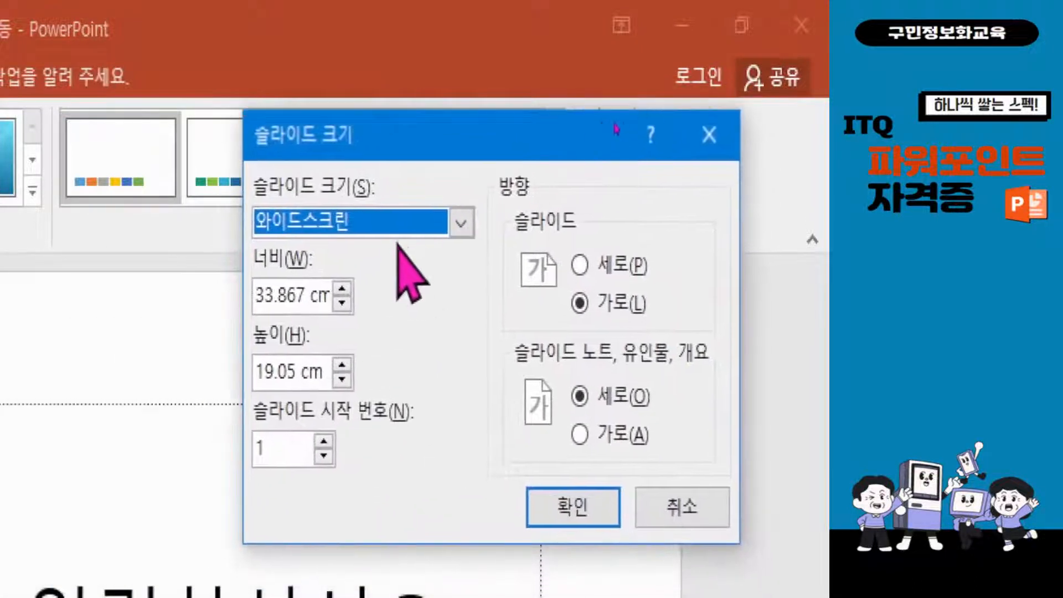
pyautogui.click(460, 224)
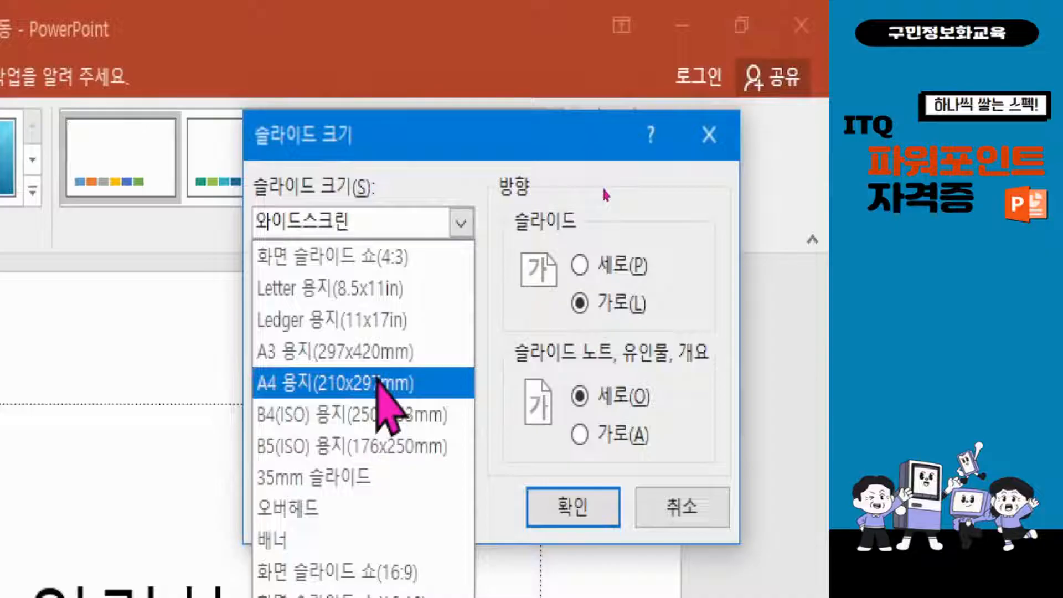
pyautogui.click(381, 386)
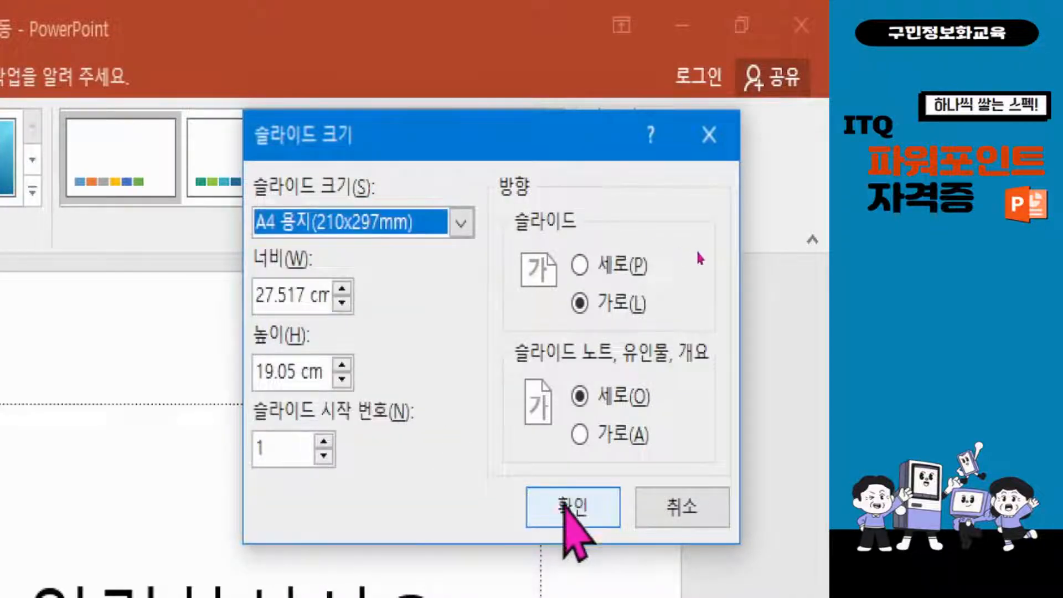
pyautogui.click(567, 507)
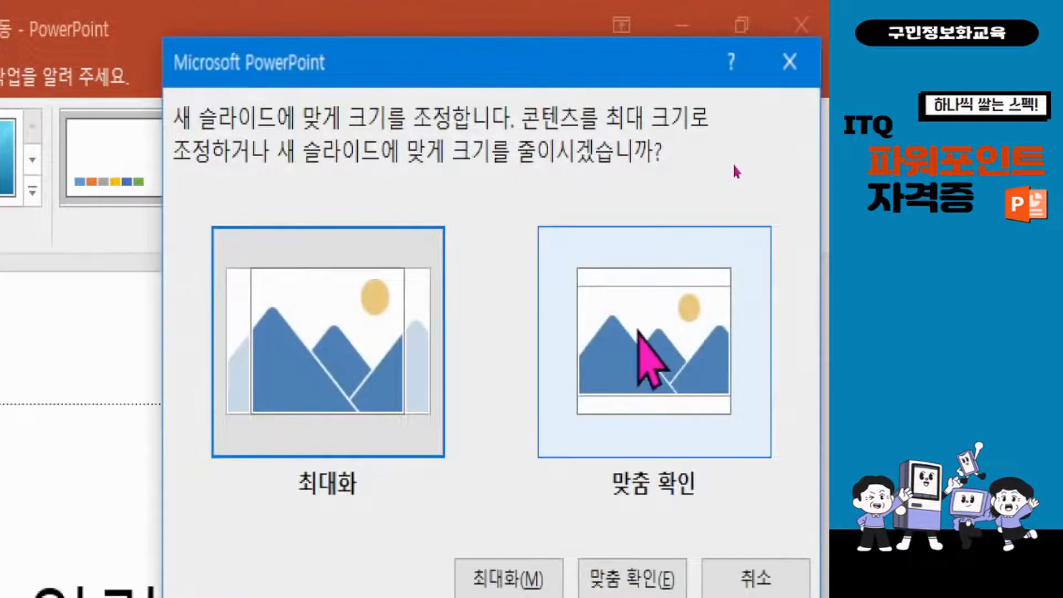
pyautogui.click(640, 333)
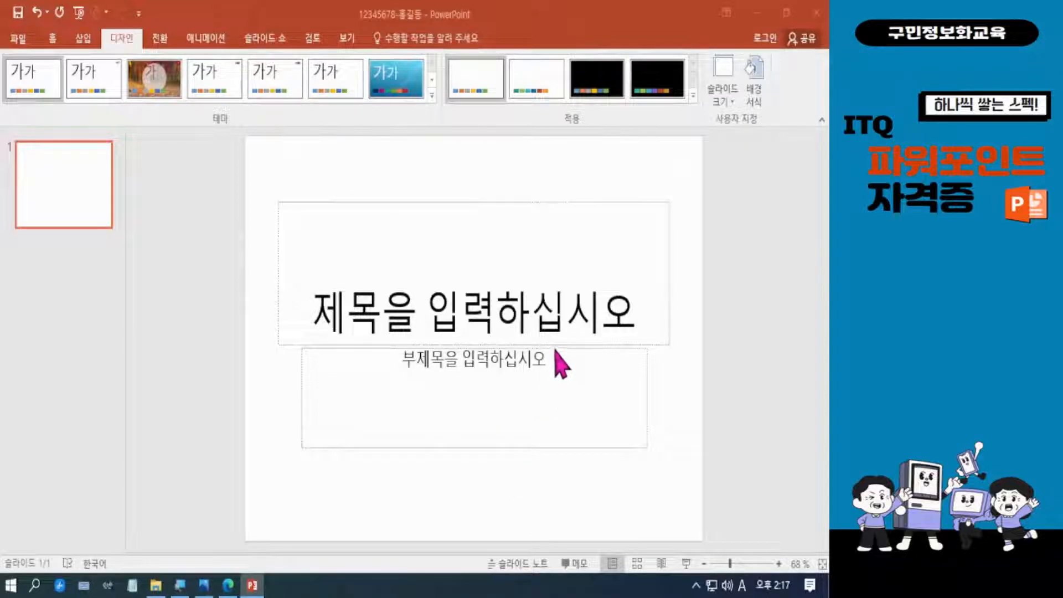
# Delete the title and subtitle placeholders from slide 1.
pyautogui.click(244, 159)
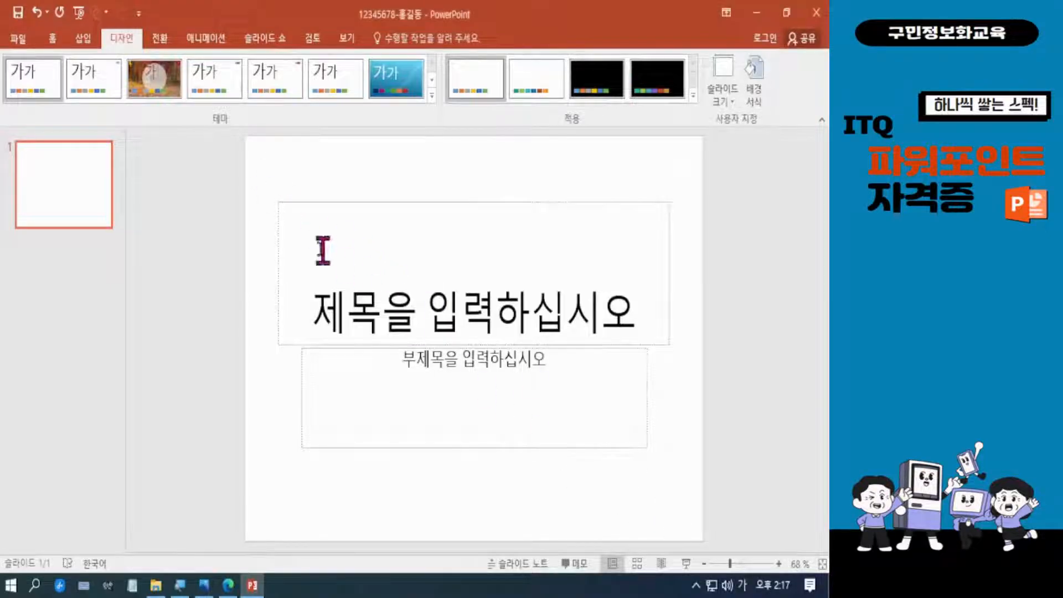
pyautogui.moveTo(236, 158); pyautogui.dragTo(757, 552)
pyautogui.press('Delete')
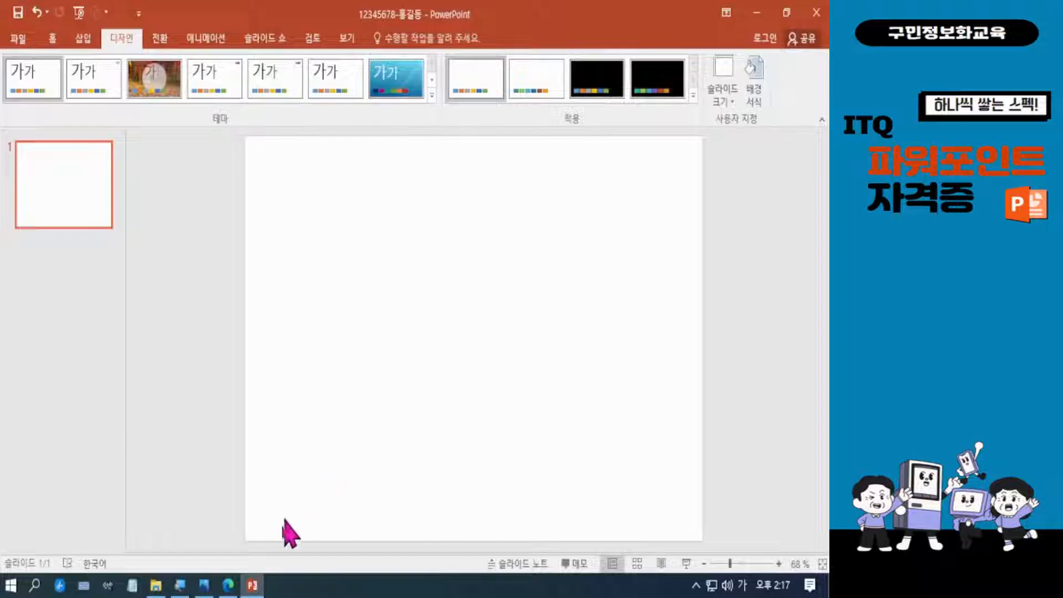
# Check the title slide sample in the exam PDF, and insert the 로고3 picture from 문서\ITQ\Picture onto slide 1.
pyautogui.click(228, 585)
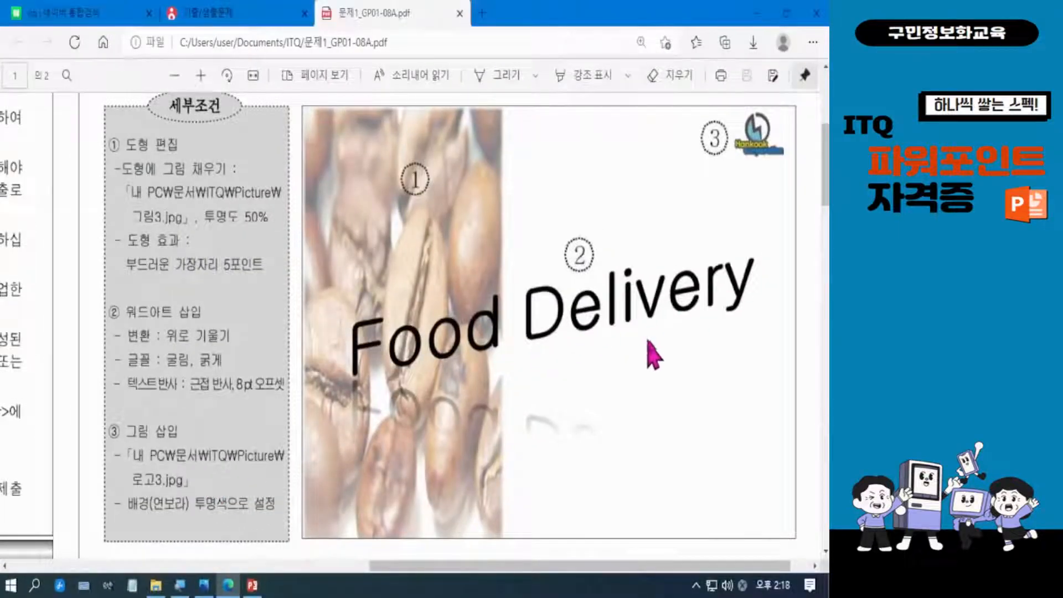
pyautogui.click(758, 16)
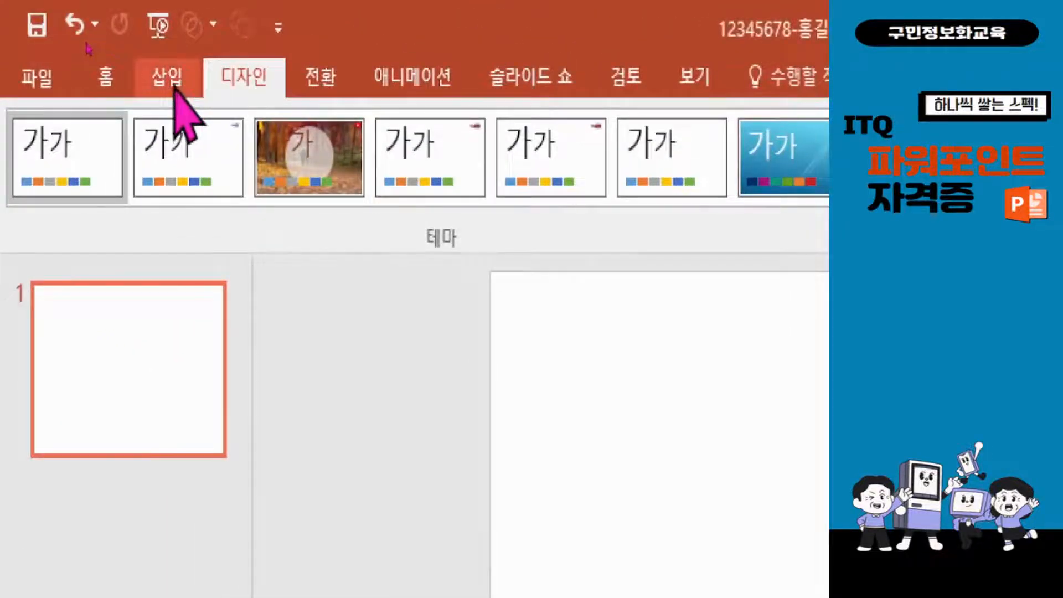
pyautogui.click(173, 86)
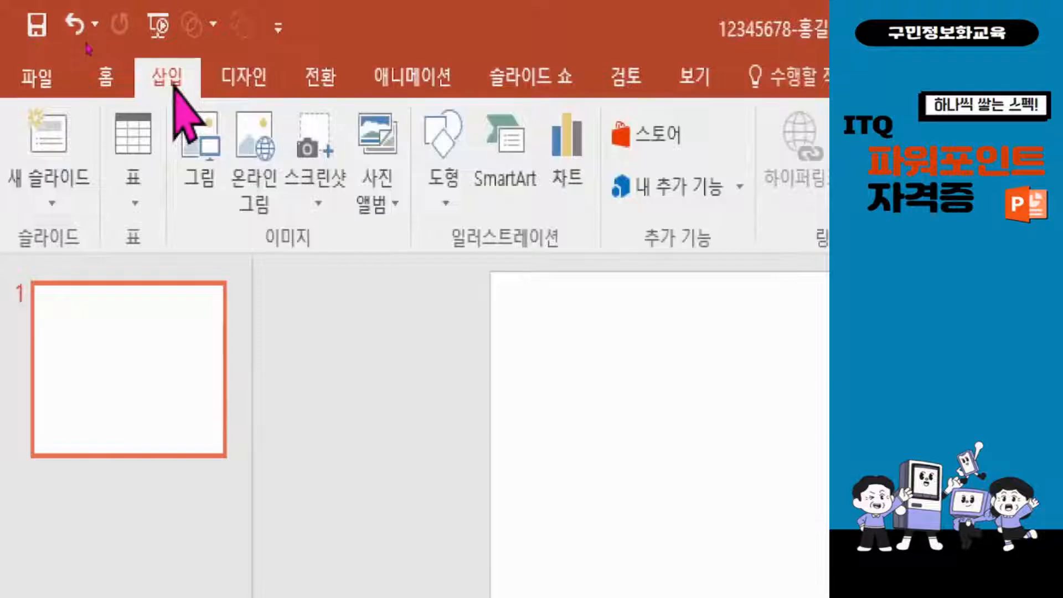
pyautogui.click(209, 173)
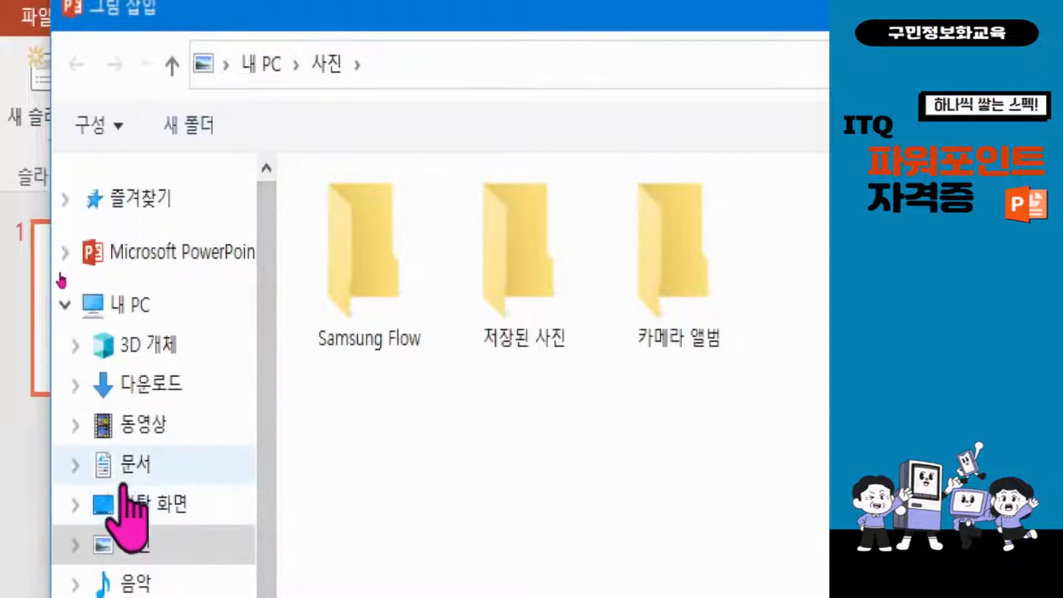
pyautogui.click(128, 472)
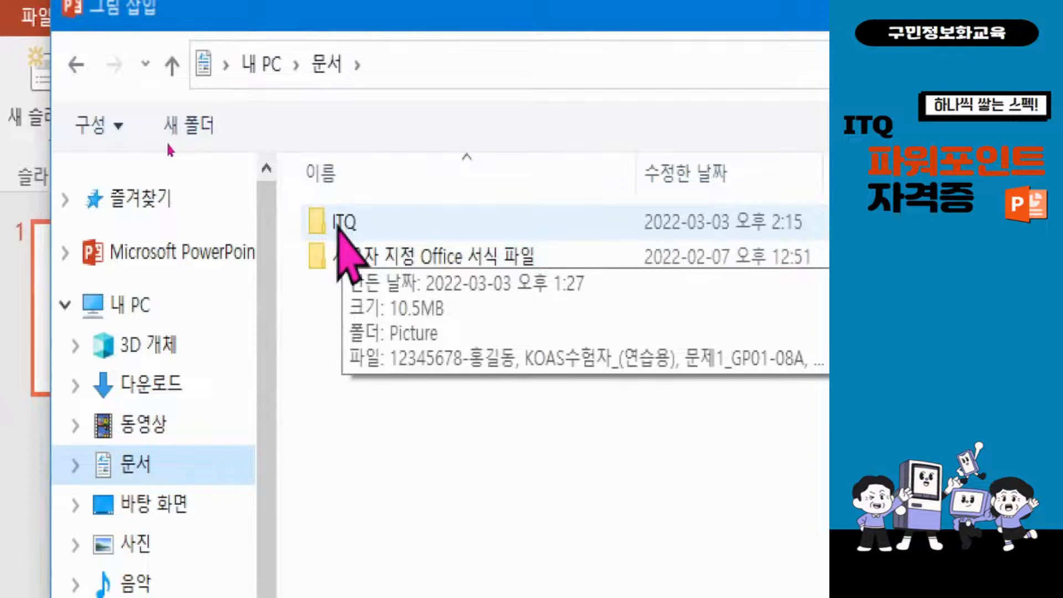
pyautogui.doubleClick(339, 225)
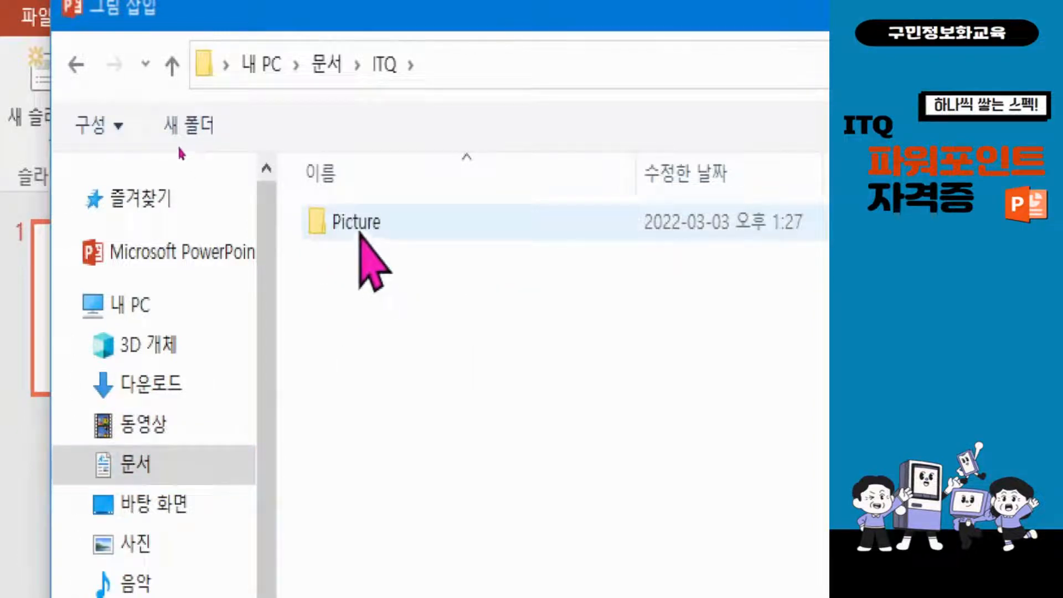
pyautogui.click(358, 230)
pyautogui.doubleClick(357, 229)
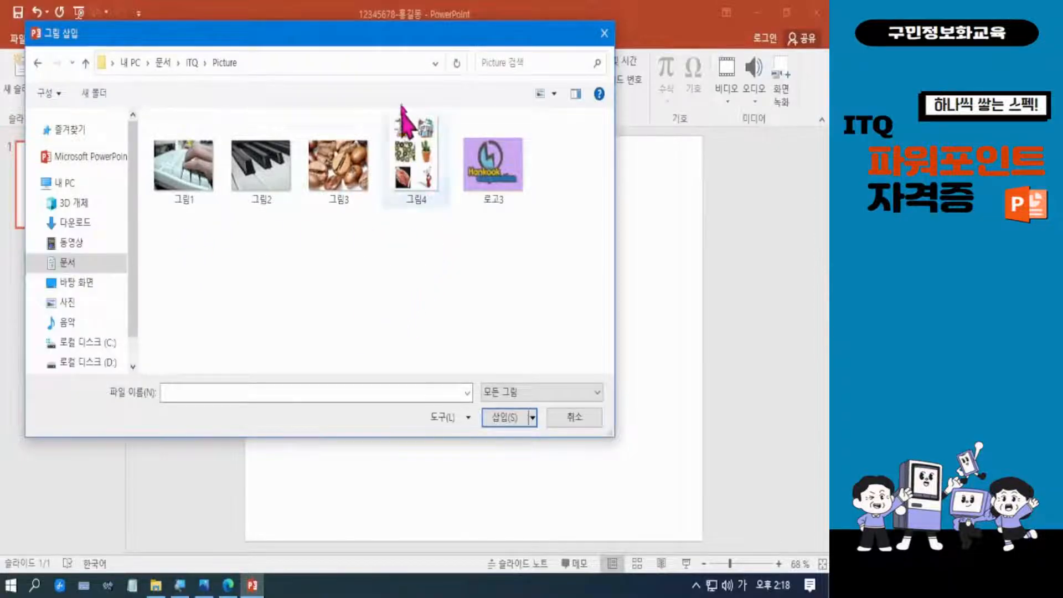
pyautogui.moveTo(384, 37); pyautogui.dragTo(448, 82)
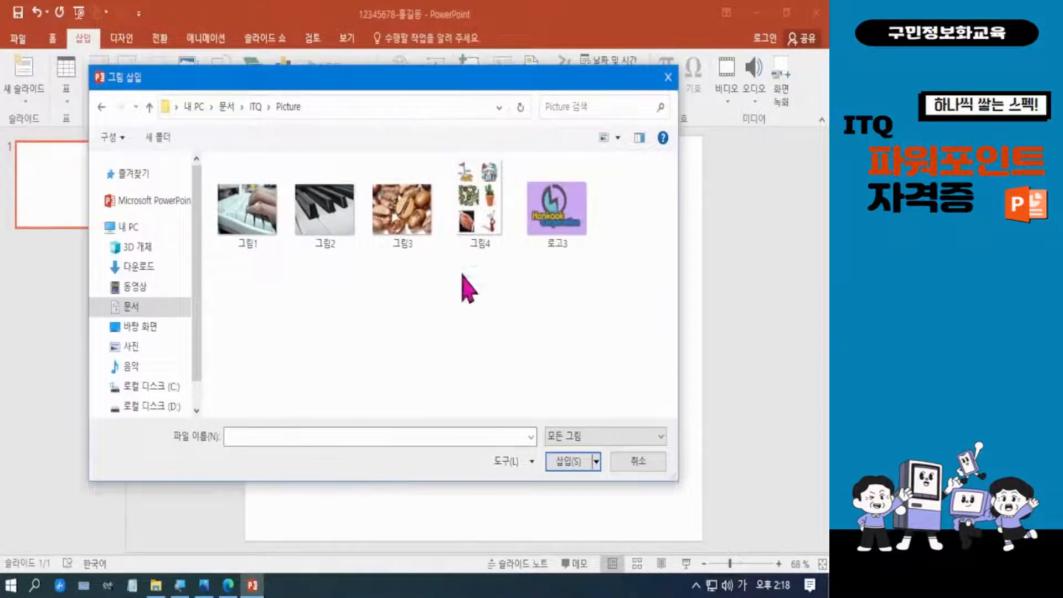
pyautogui.click(566, 232)
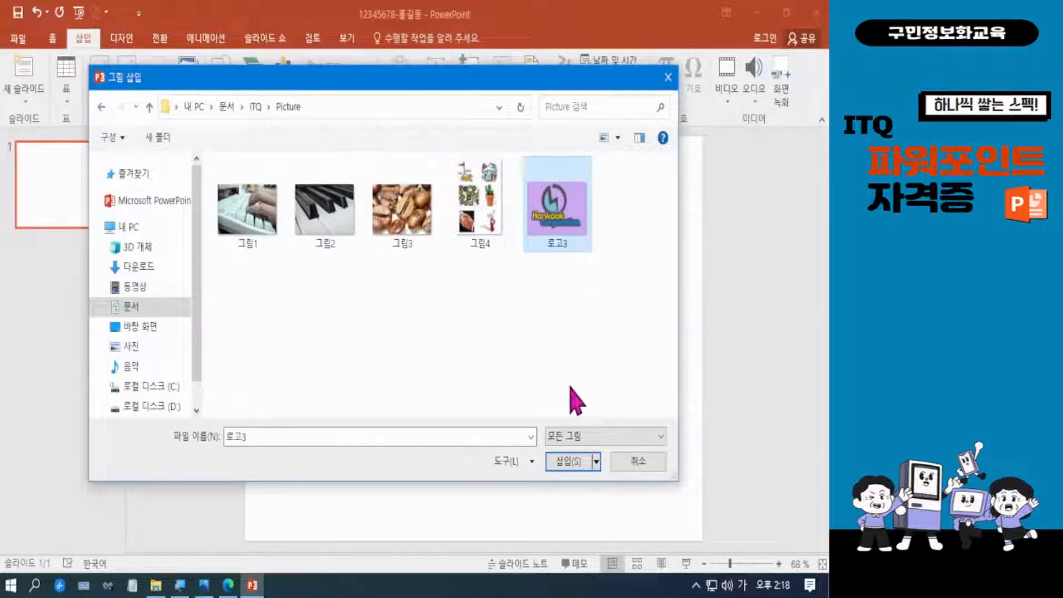
pyautogui.click(569, 461)
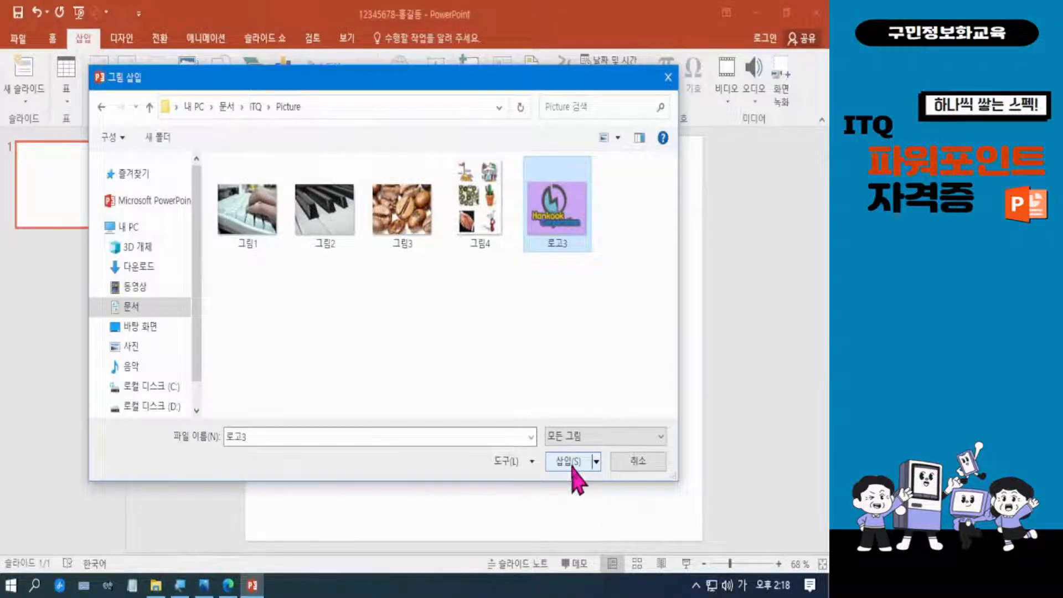
pyautogui.click(572, 466)
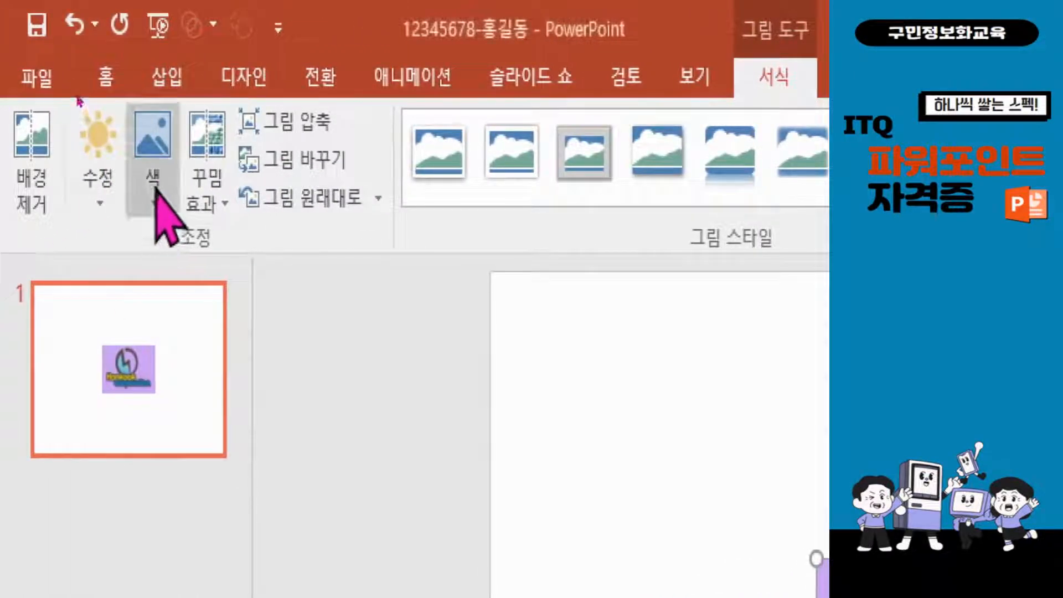
# Make the light purple background of the 로고3 logo transparent with 투명한 색 설정.
pyautogui.click(154, 182)
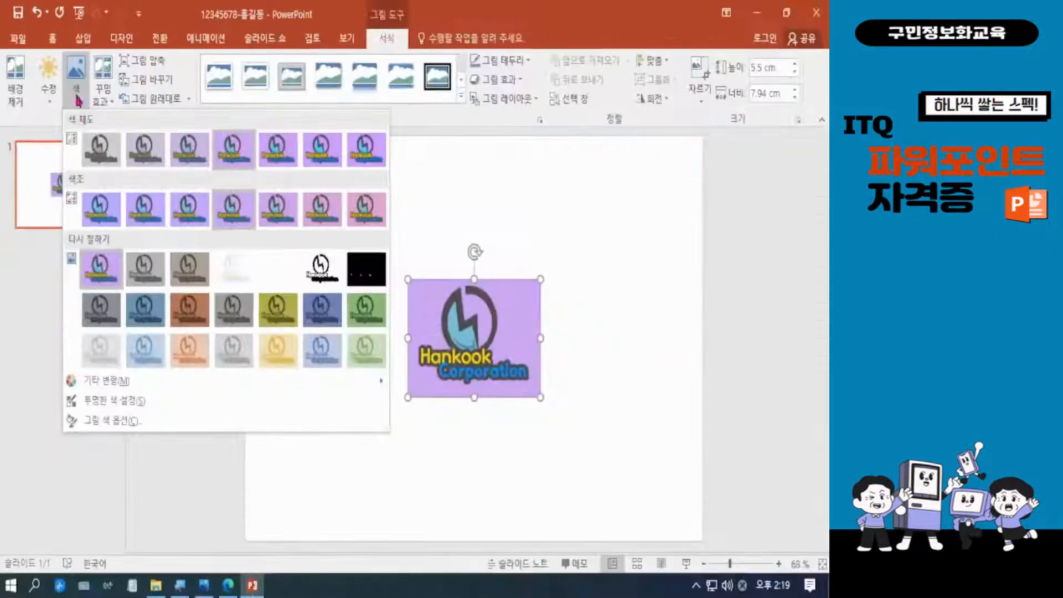
pyautogui.click(123, 407)
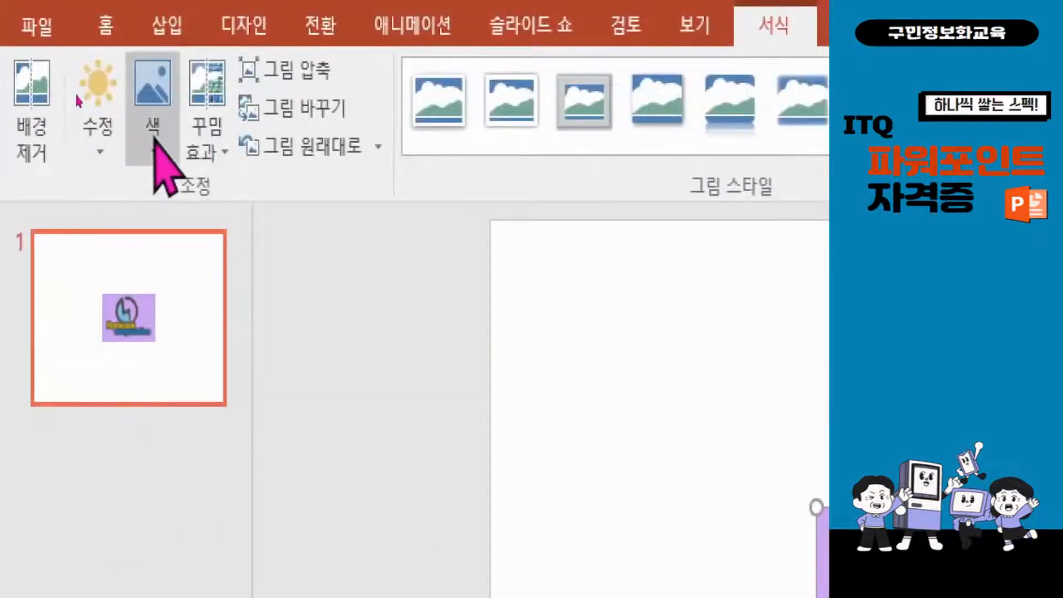
pyautogui.click(153, 148)
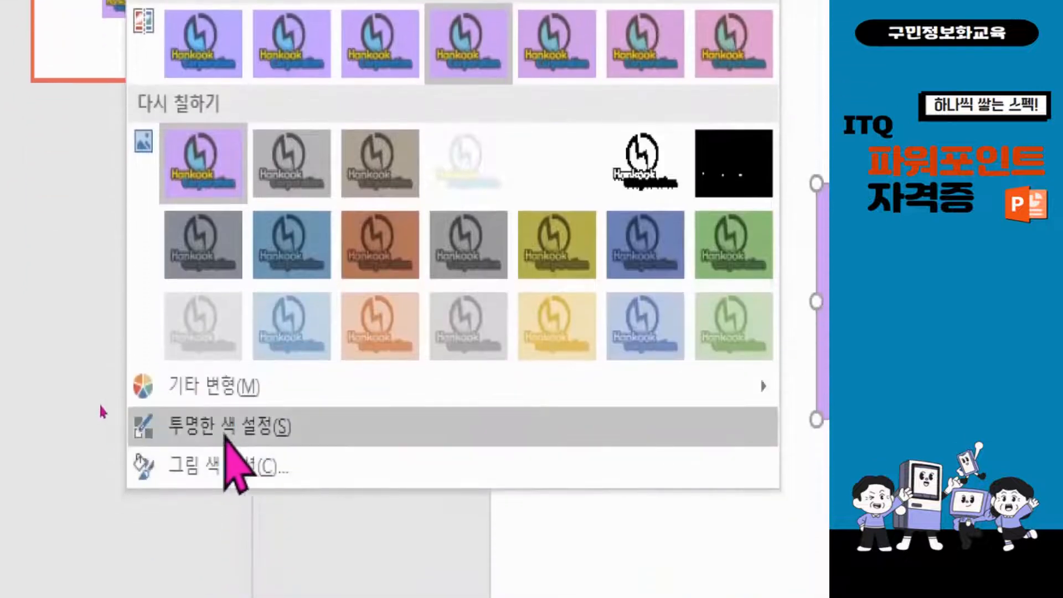
pyautogui.click(201, 435)
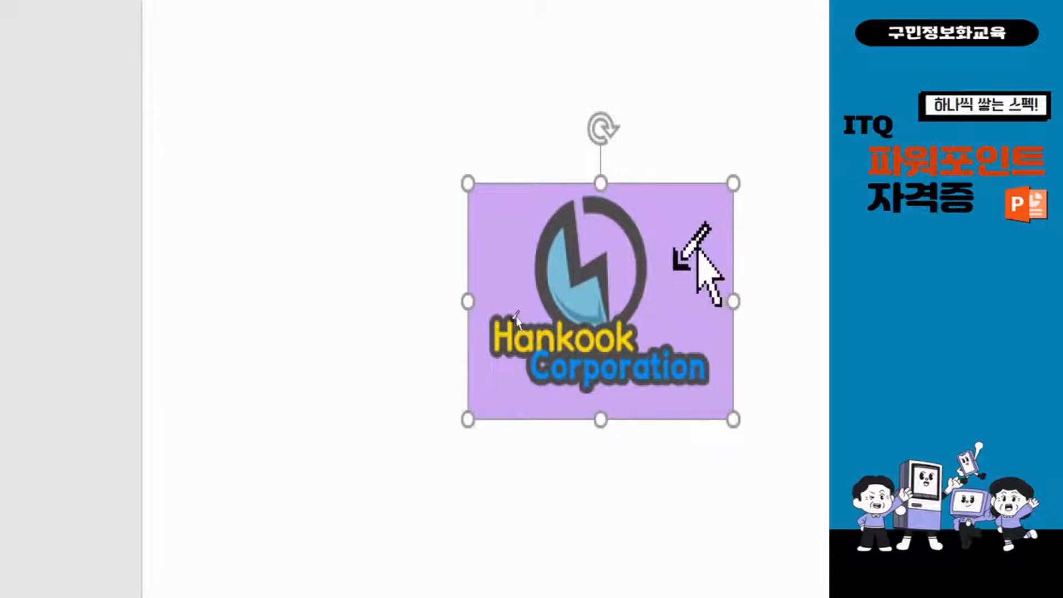
pyautogui.click(515, 309)
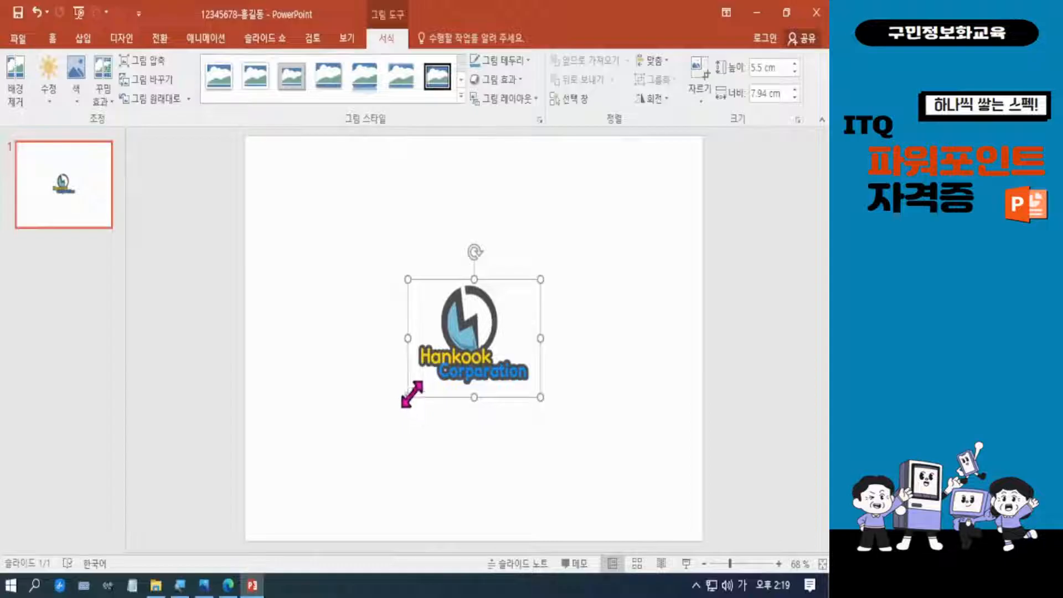
# Shrink the logo to about 2.19 cm high and 3.16 cm wide and place it in the slide's upper-right corner.
pyautogui.moveTo(409, 400); pyautogui.dragTo(483, 331)
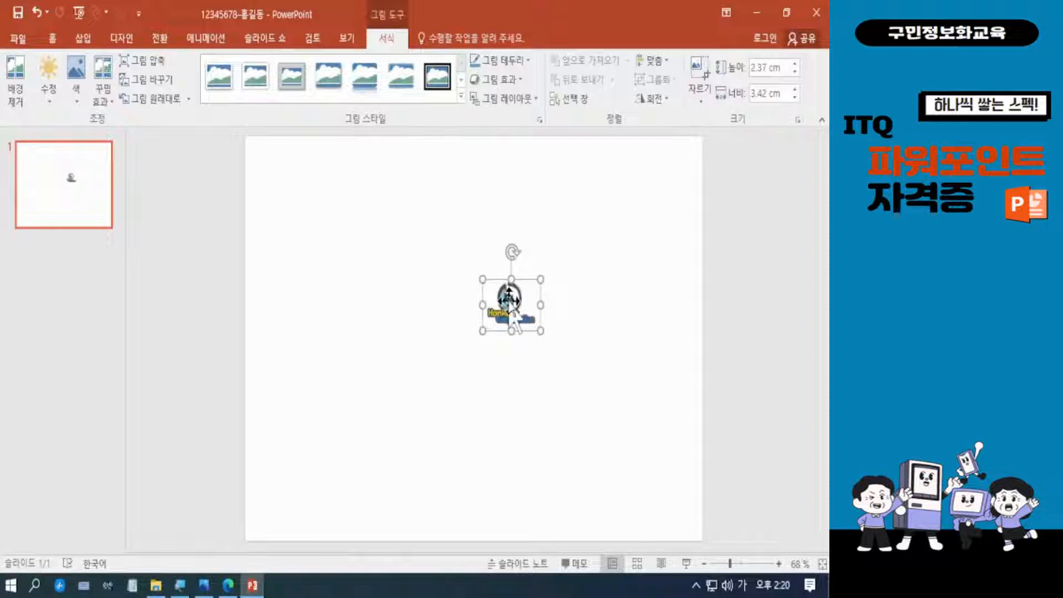
pyautogui.moveTo(509, 303); pyautogui.dragTo(663, 164)
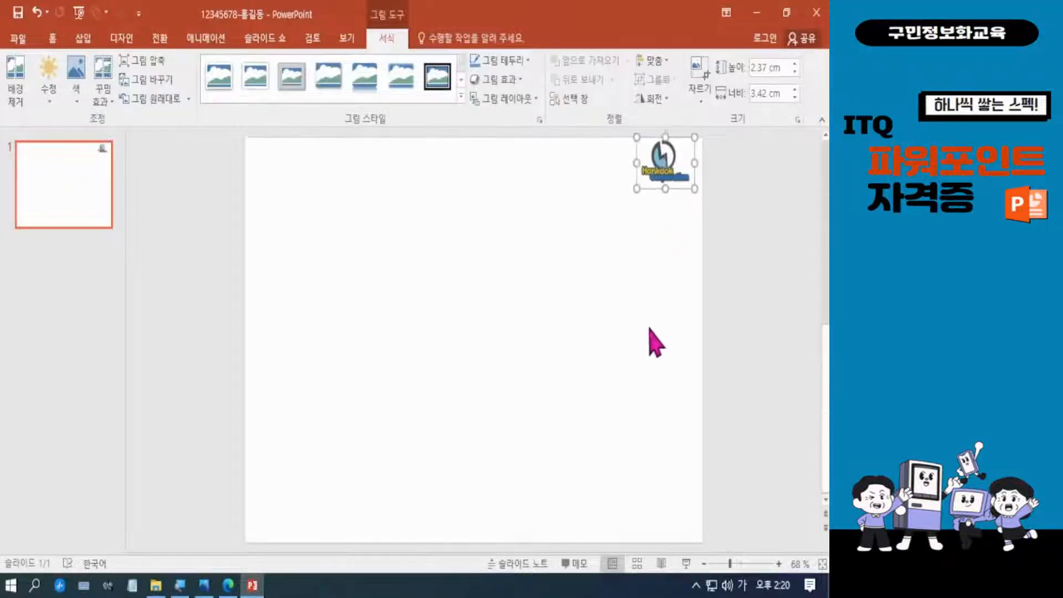
pyautogui.moveTo(637, 189); pyautogui.dragTo(641, 184)
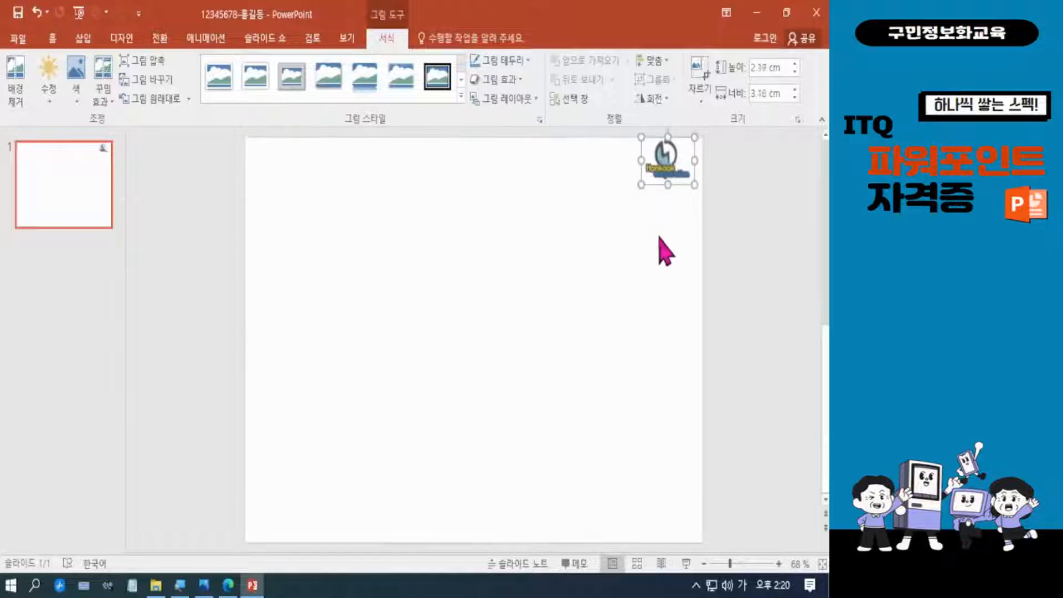
# Nudge the logo slightly down and toward the slide's right edge, comparing its position with the sample in the exam PDF.
pyautogui.press('Down')
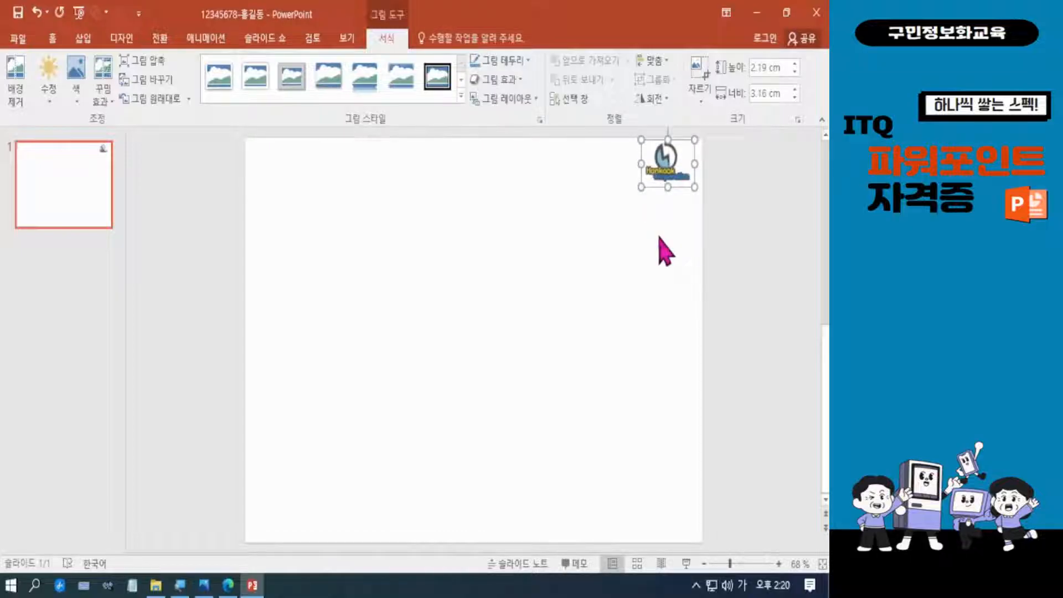
pyautogui.hotkey('ctrl', 'Up')
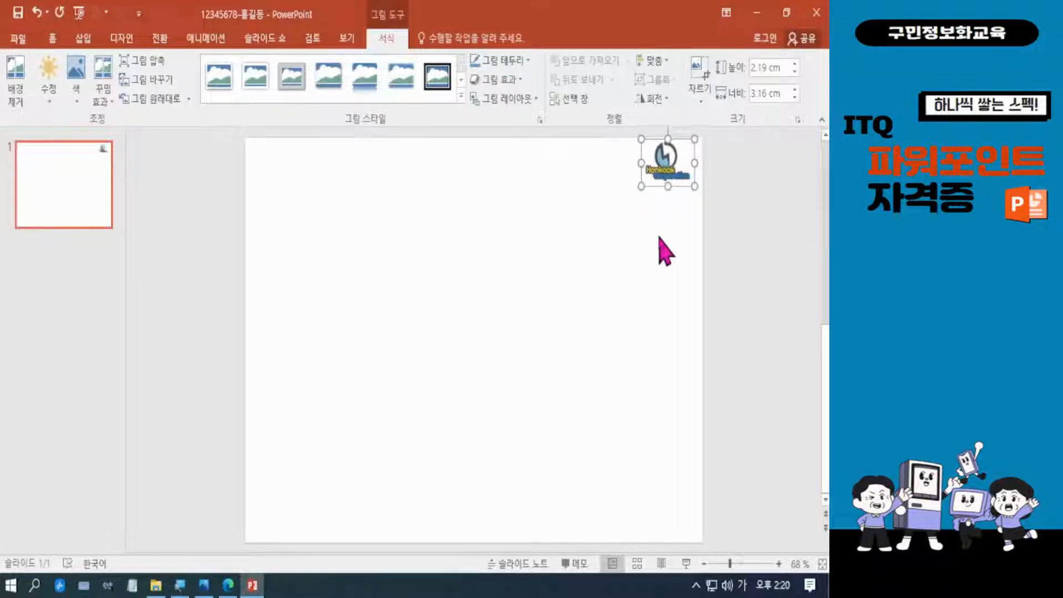
pyautogui.hotkey('ctrl', 'Right')
pyautogui.hotkey('ctrl', 'Right')
pyautogui.hotkey('ctrl', 'Right')
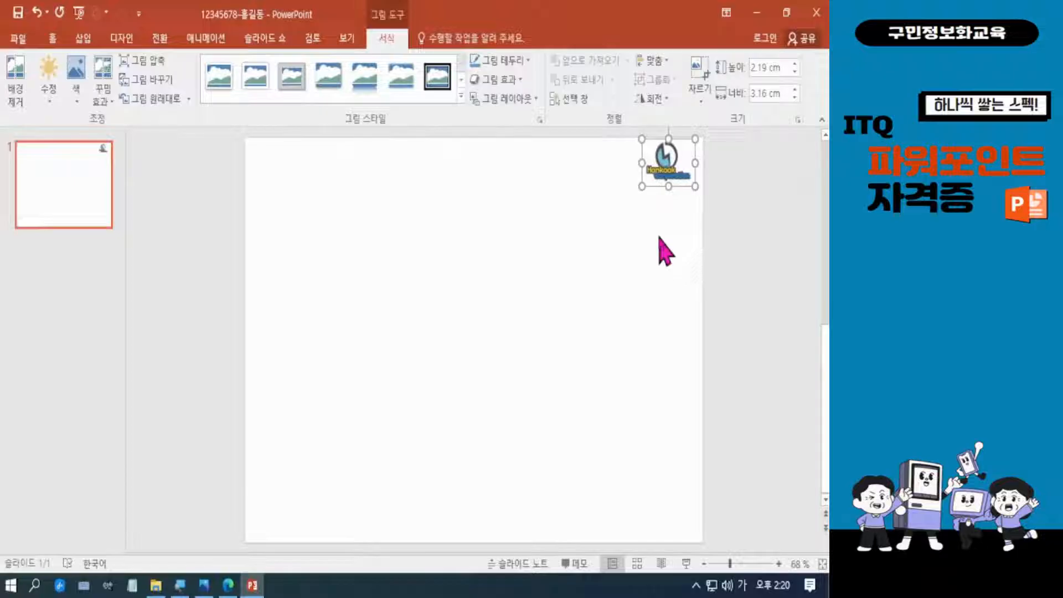
pyautogui.click(229, 586)
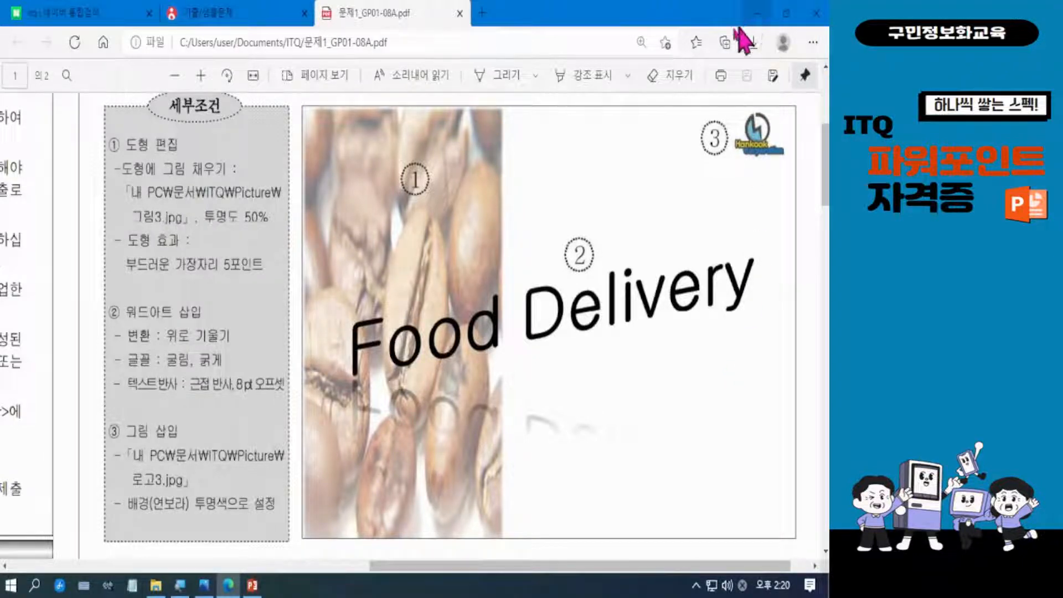
pyautogui.click(252, 585)
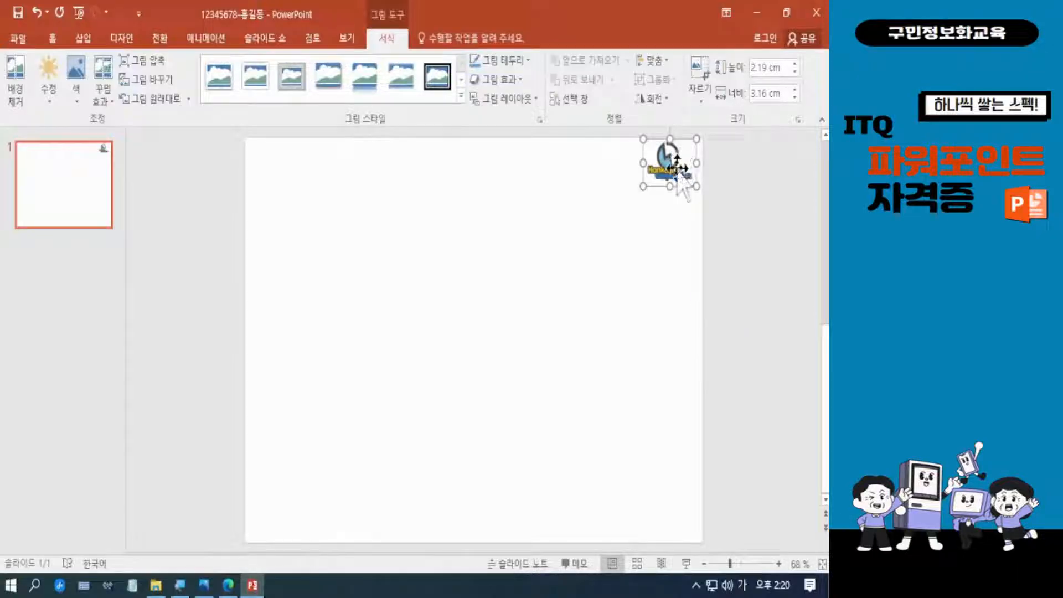
pyautogui.hotkey('ctrl', 'Right')
pyautogui.hotkey('ctrl', 'Right')
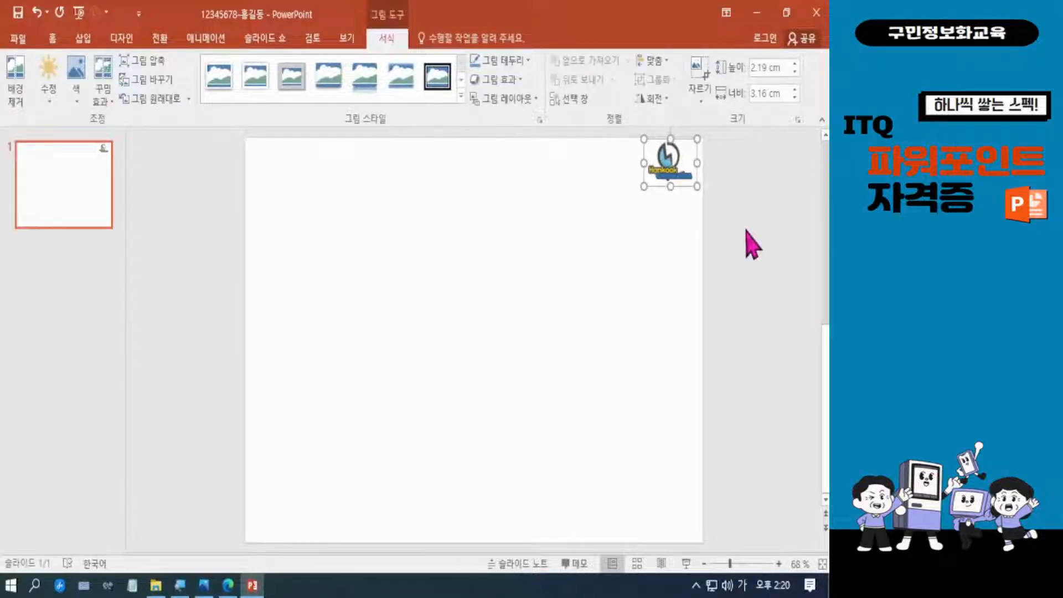
# Check the sample in the exam PDF and draw a full-height rectangle about 19.05 cm by 10.9 cm along the slide's left edge.
pyautogui.click(228, 585)
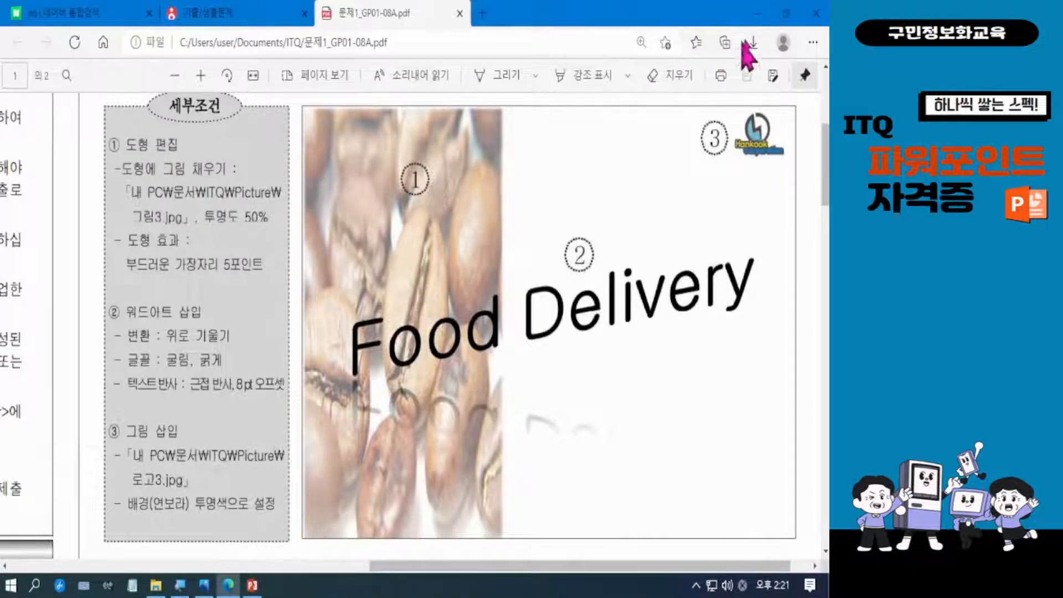
pyautogui.press('ctrl')
pyautogui.press('ctrl')
pyautogui.press('ctrl')
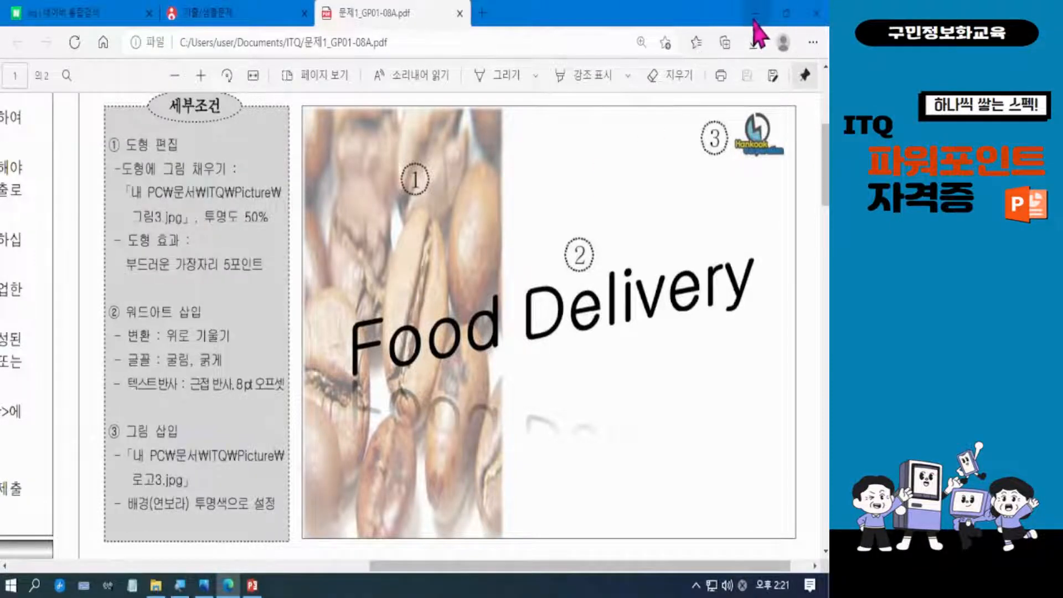
pyautogui.click(754, 16)
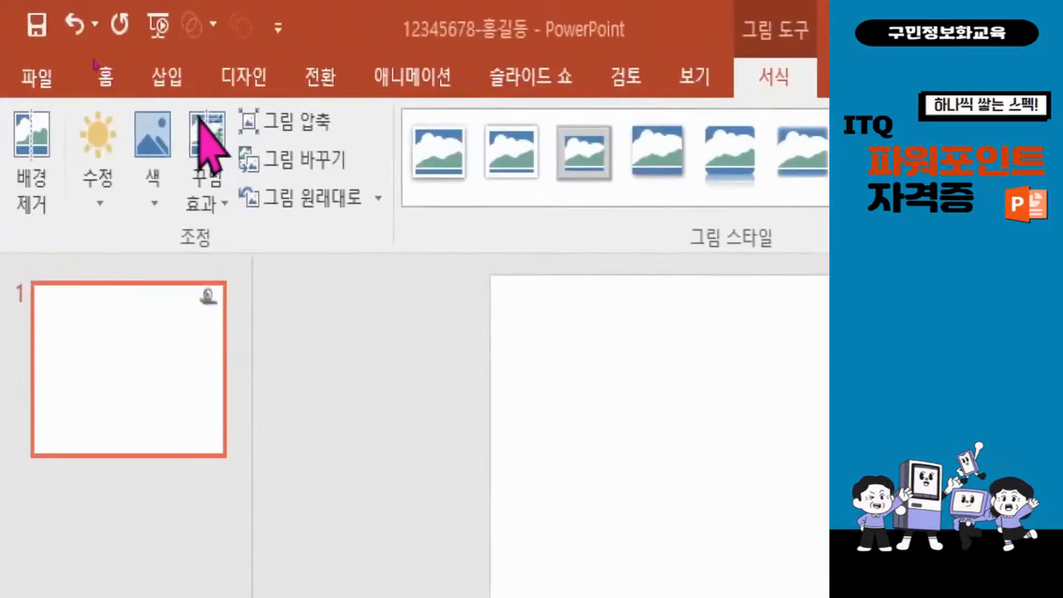
pyautogui.click(167, 81)
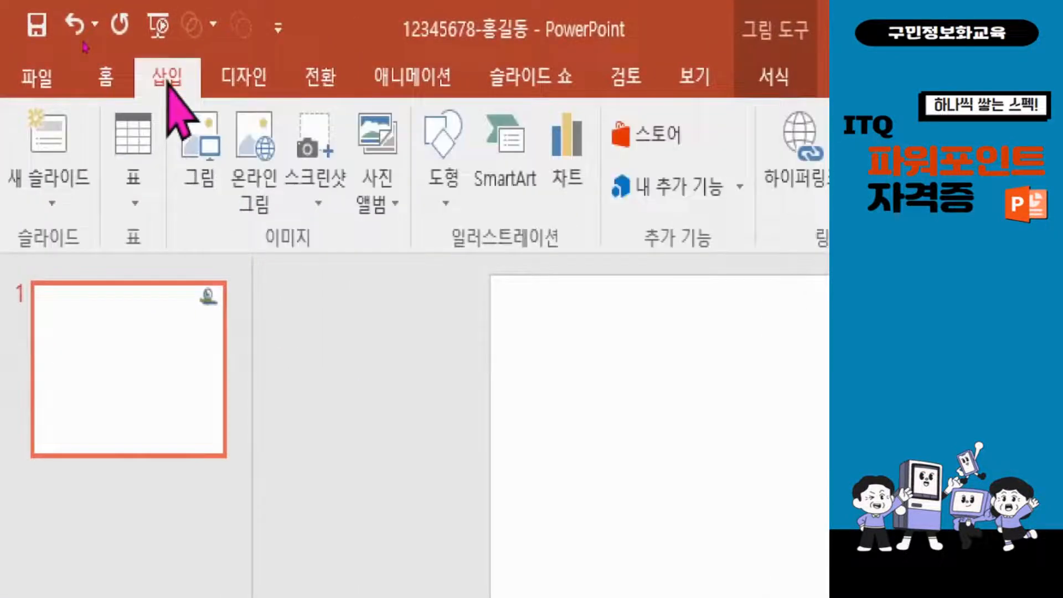
pyautogui.click(443, 178)
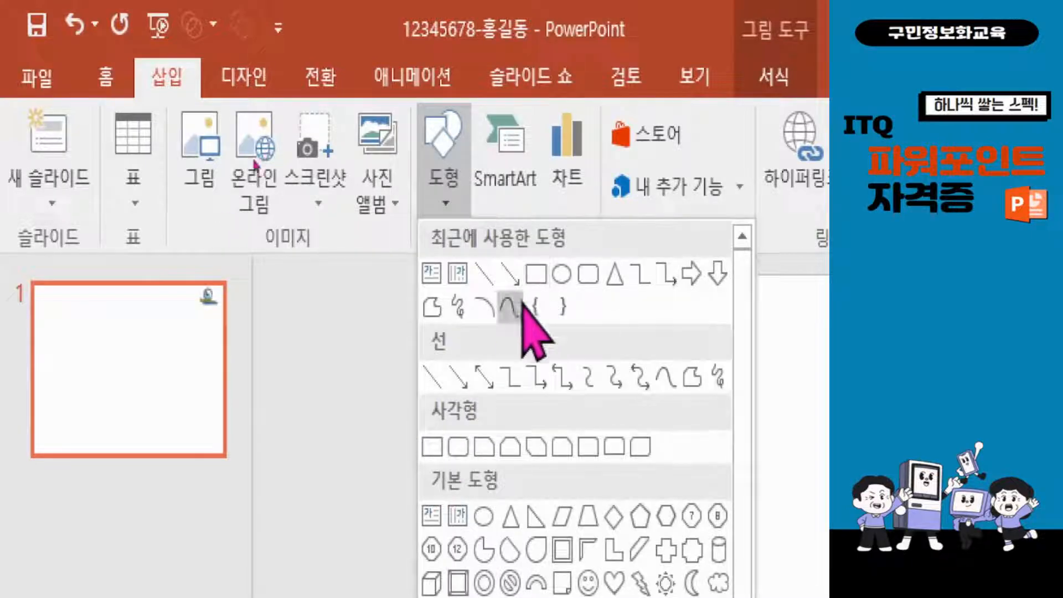
pyautogui.click(433, 447)
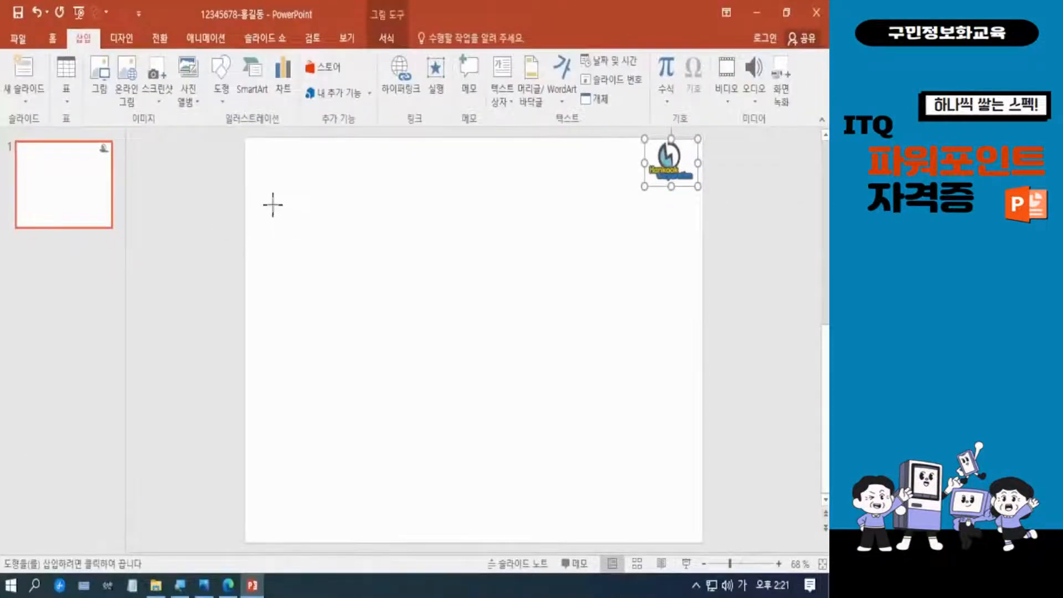
pyautogui.moveTo(245, 136); pyautogui.dragTo(409, 539)
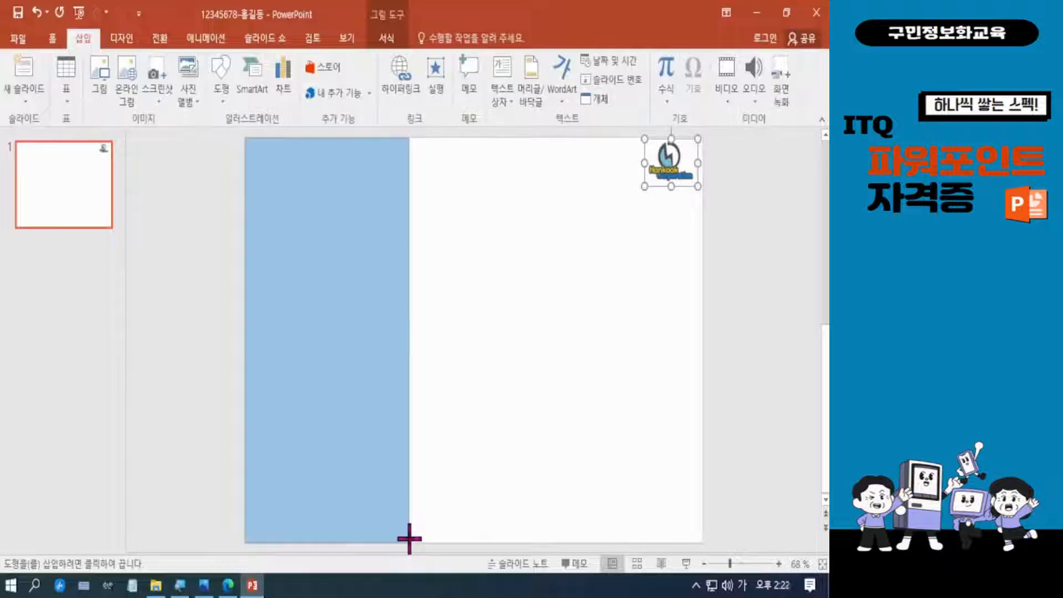
pyautogui.moveTo(409, 538); pyautogui.dragTo(427, 542)
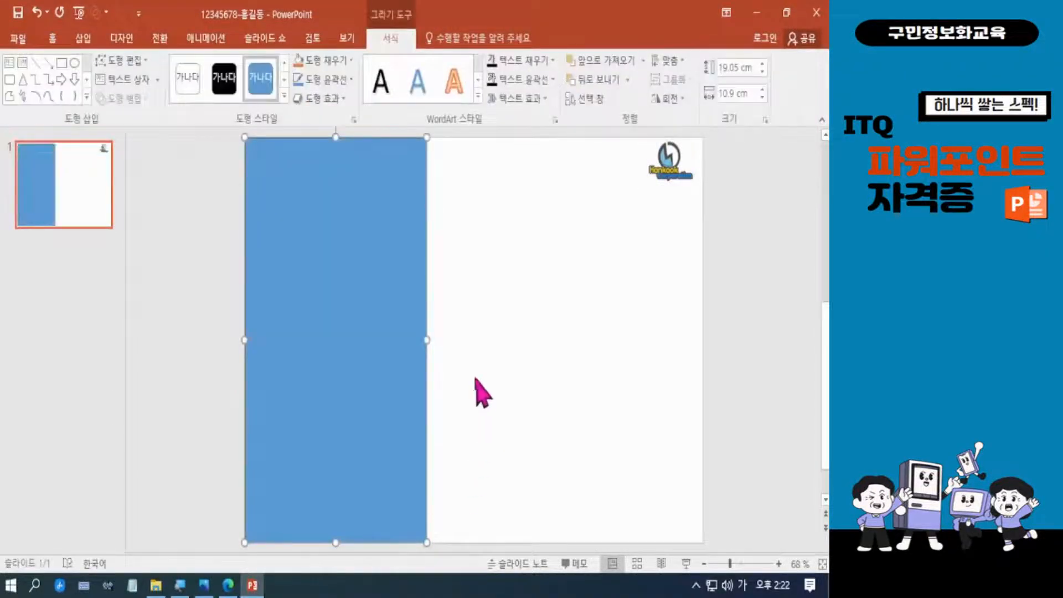
# Check the shape fill conditions in the exam PDF and fill the rectangle with the 그림3 picture from 문서\ITQ\Picture.
pyautogui.click(229, 585)
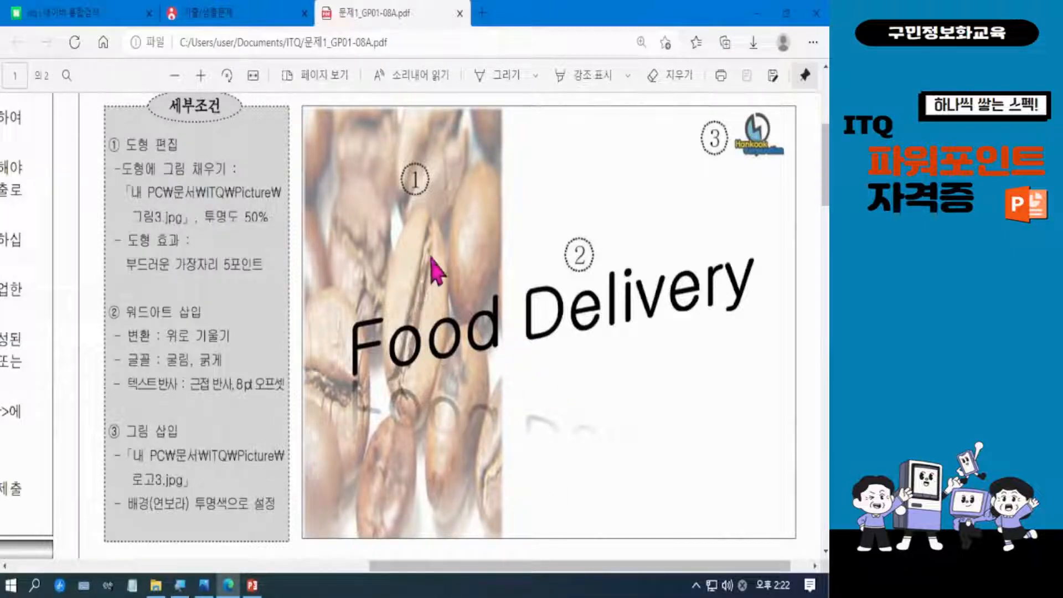
pyautogui.click(756, 14)
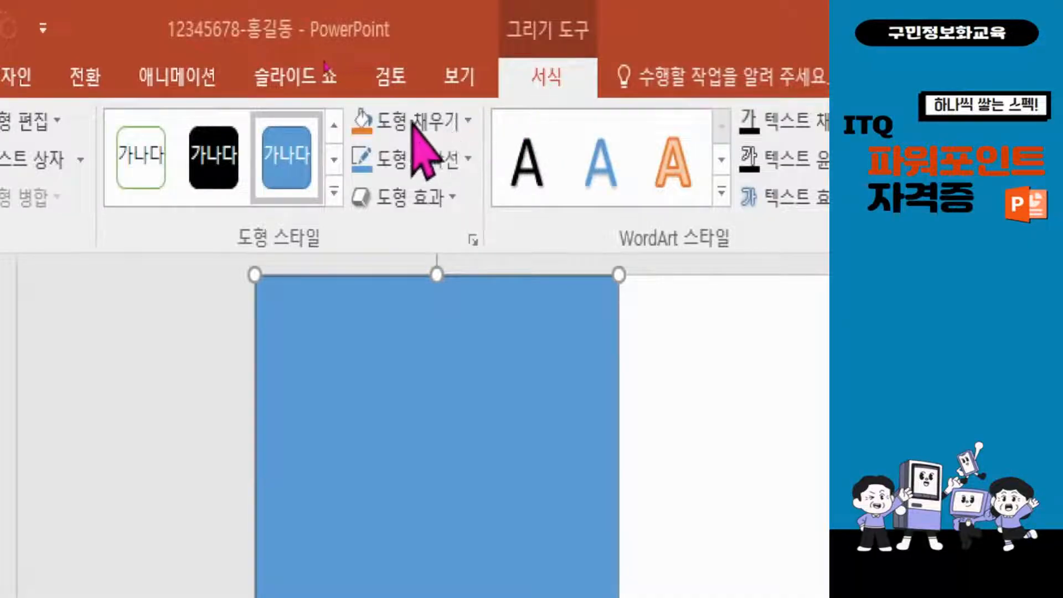
pyautogui.click(441, 123)
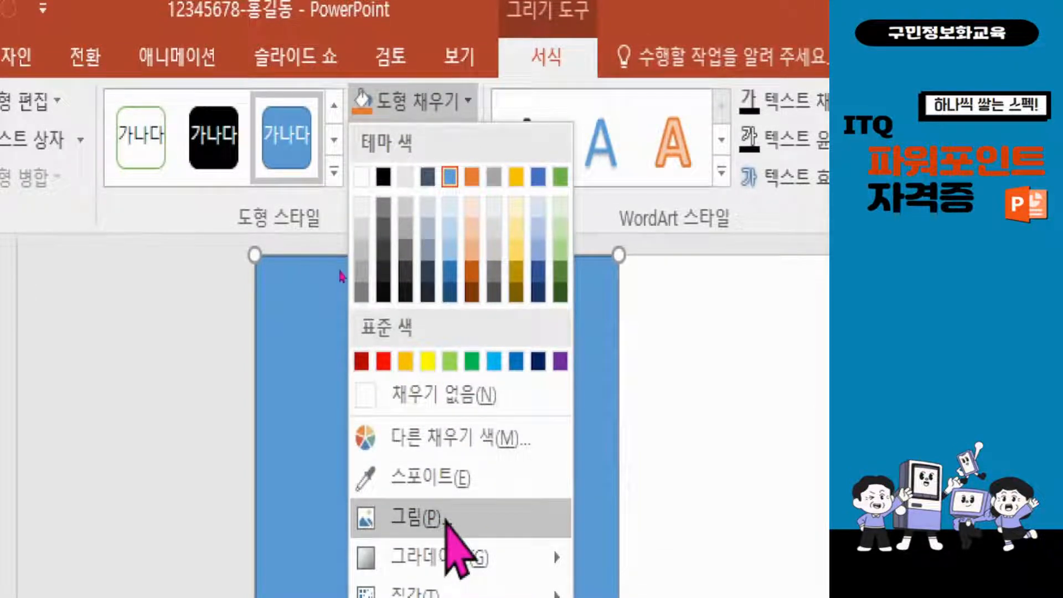
pyautogui.click(447, 516)
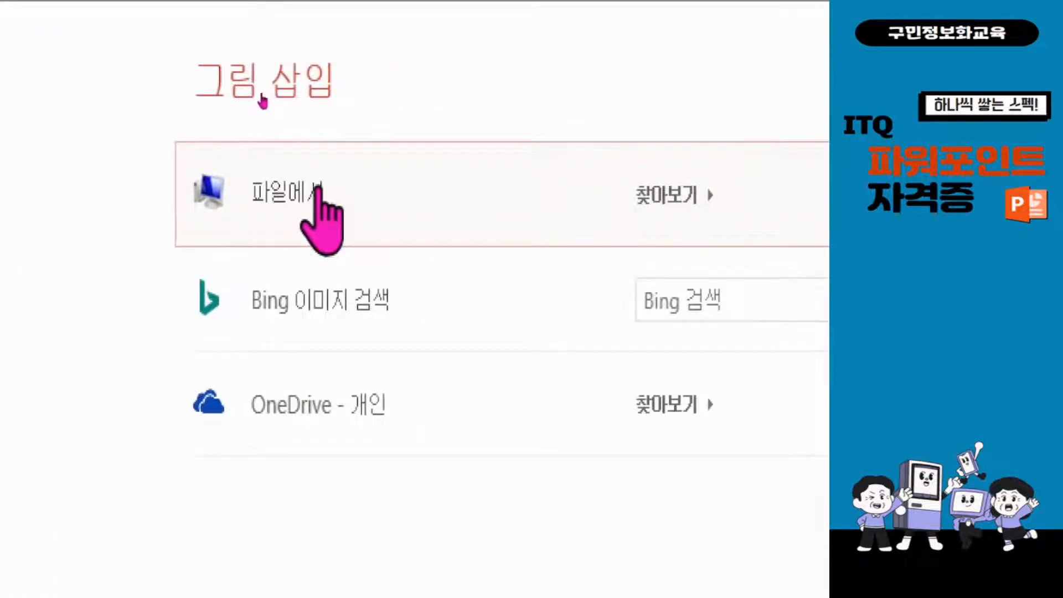
pyautogui.click(317, 189)
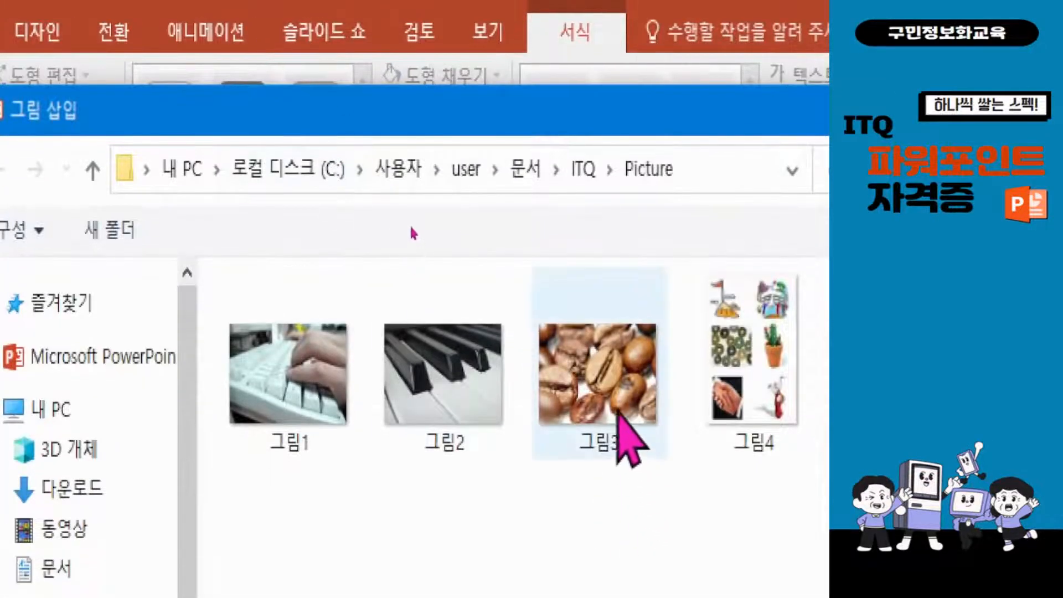
pyautogui.click(609, 382)
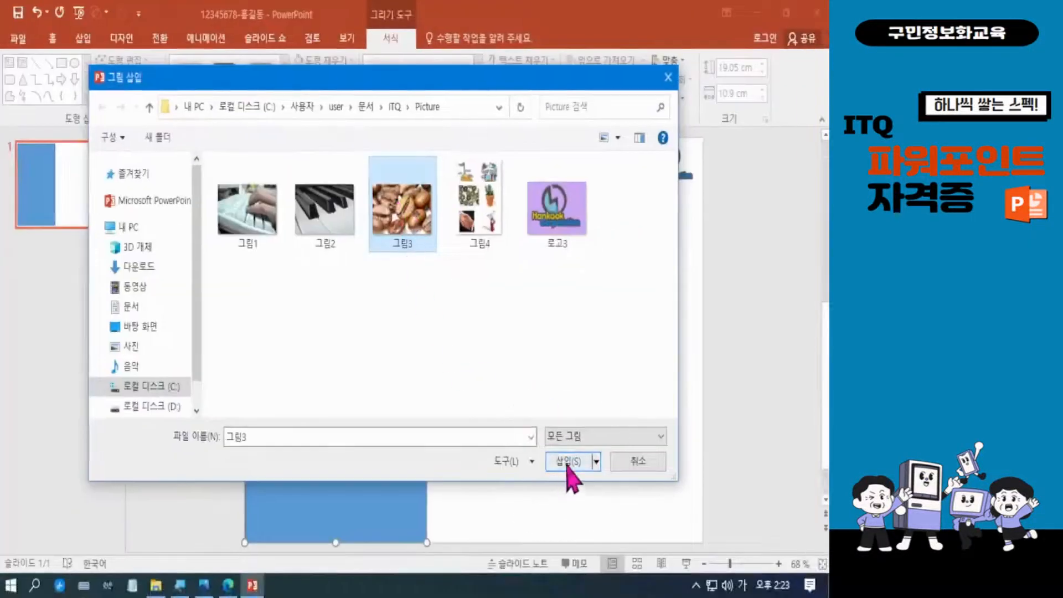
pyautogui.click(567, 462)
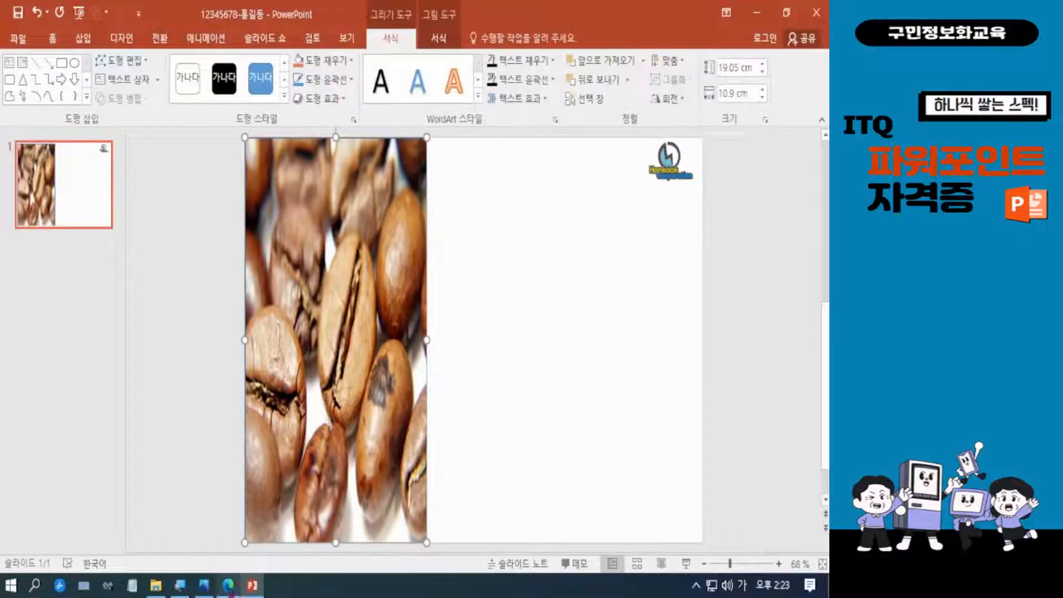
# Review the shape conditions in the exam PDF and apply a 5 포인트 부드러운 가장자리 effect to the picture-filled rectangle.
pyautogui.click(216, 526)
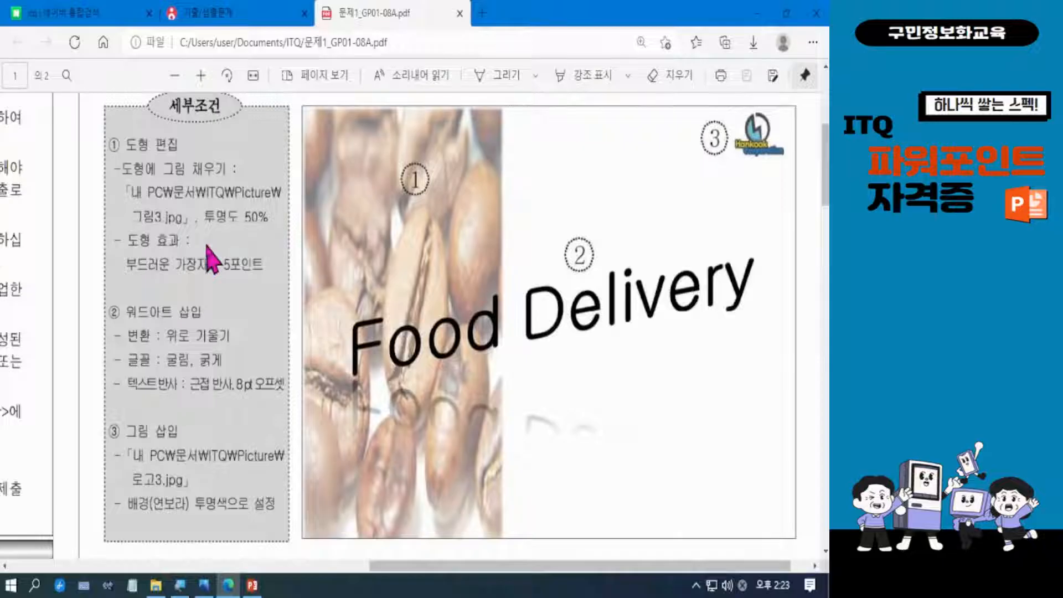
pyautogui.moveTo(125, 178)
pyautogui.mouseDown()
pyautogui.moveTo(249, 235)
pyautogui.moveTo(278, 236)
pyautogui.mouseUp()
pyautogui.press('Escape')
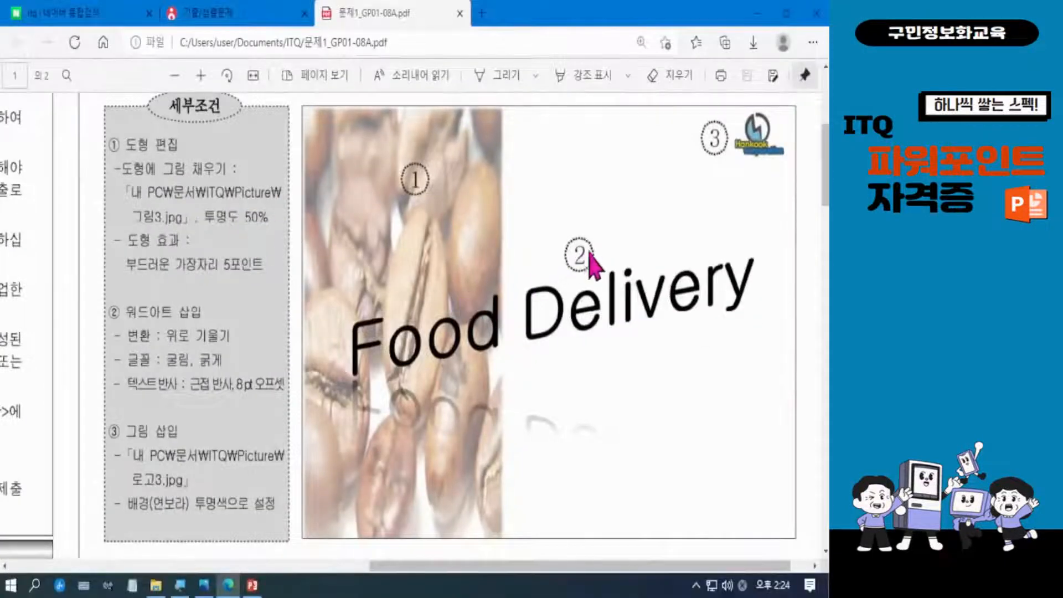
pyautogui.click(755, 14)
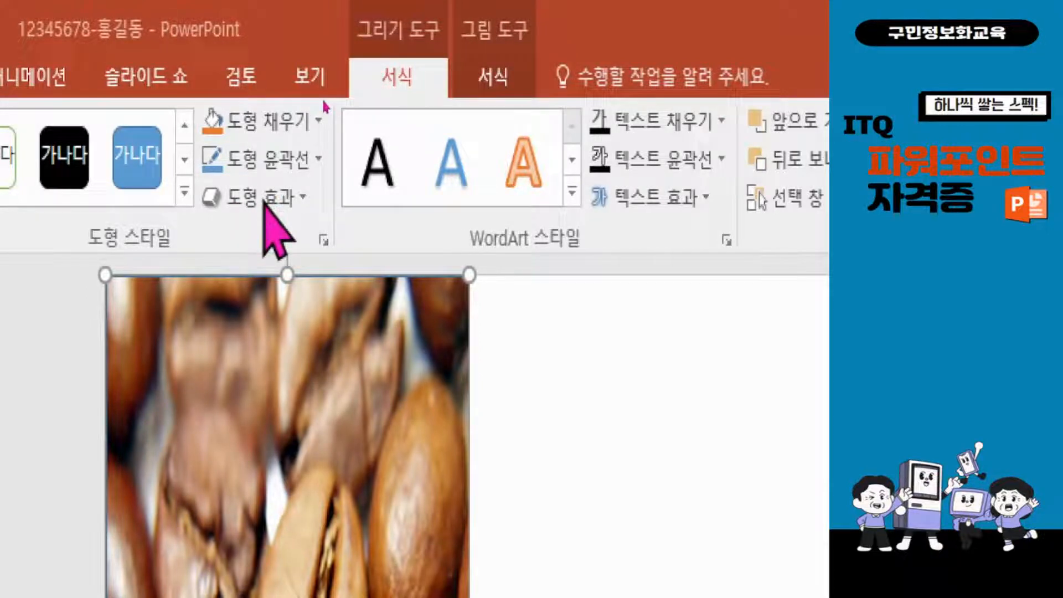
pyautogui.click(263, 199)
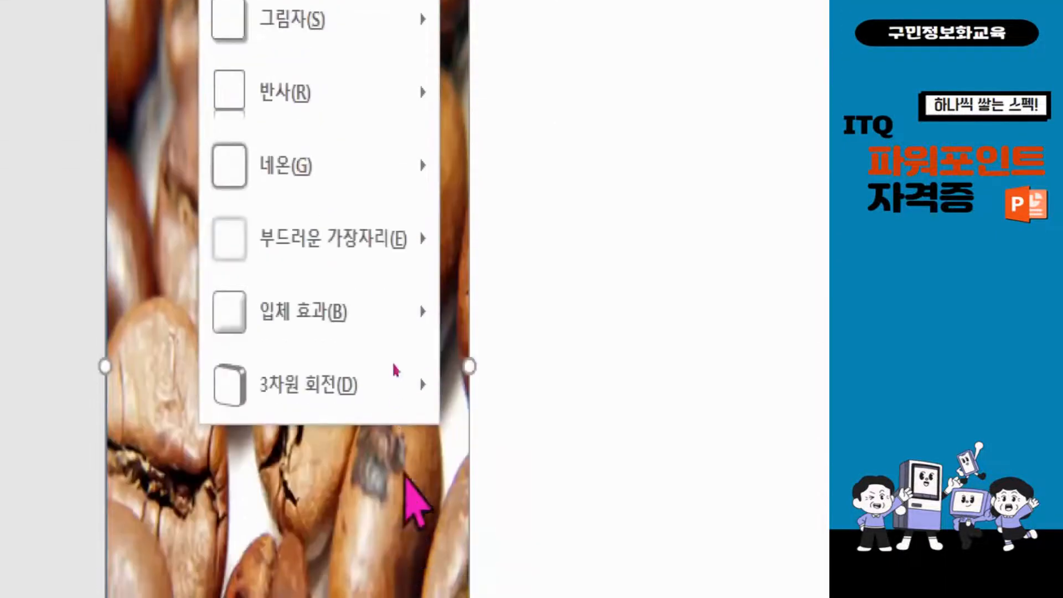
pyautogui.moveTo(394, 255)
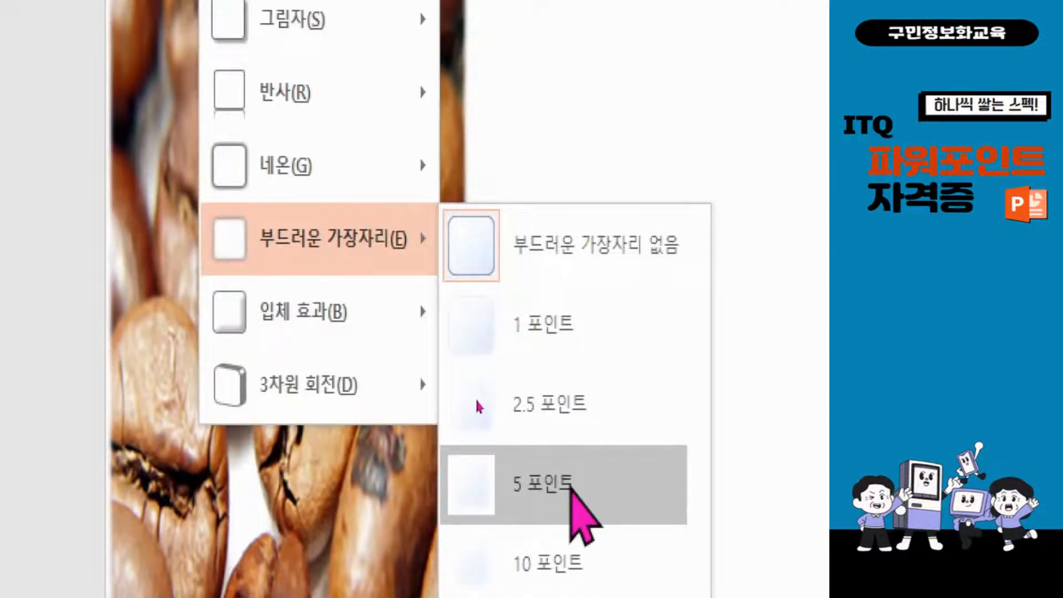
pyautogui.click(570, 486)
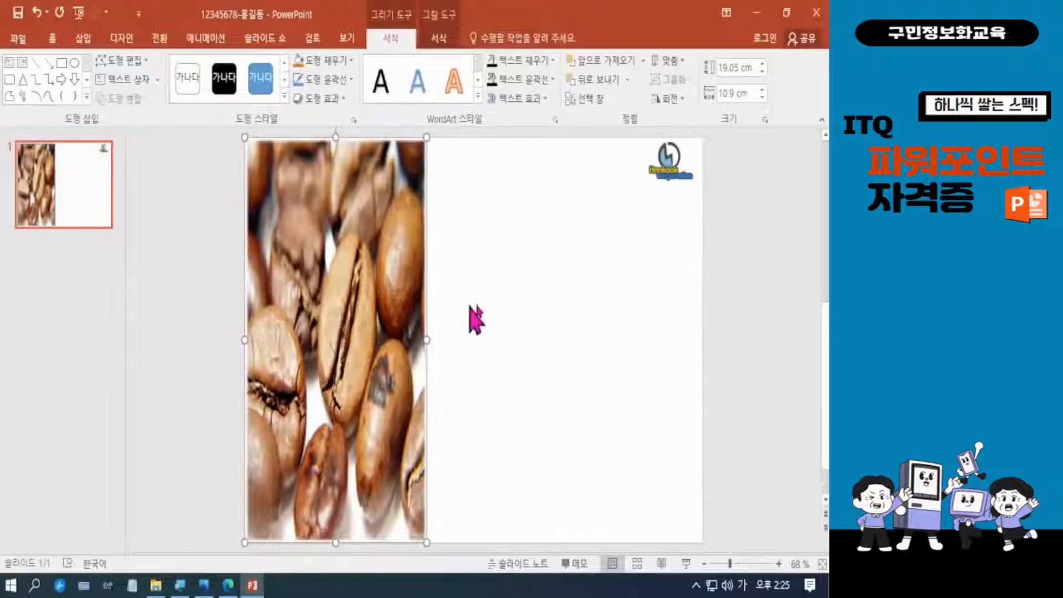
# Open the 그림 서식 settings for the picture-filled rectangle and expand its 채우기 options.
pyautogui.click(546, 356)
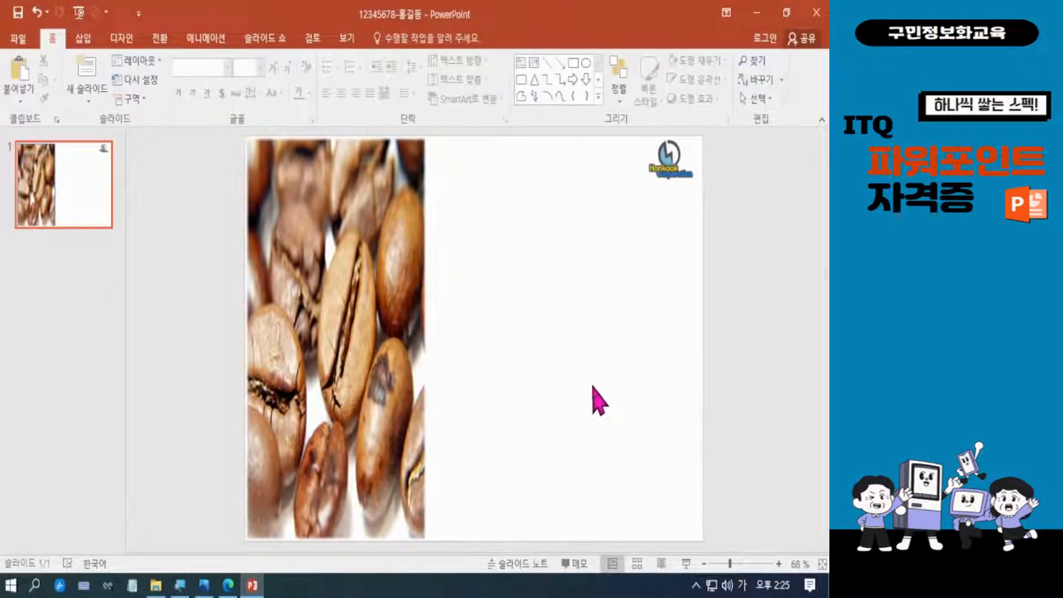
pyautogui.click(352, 269)
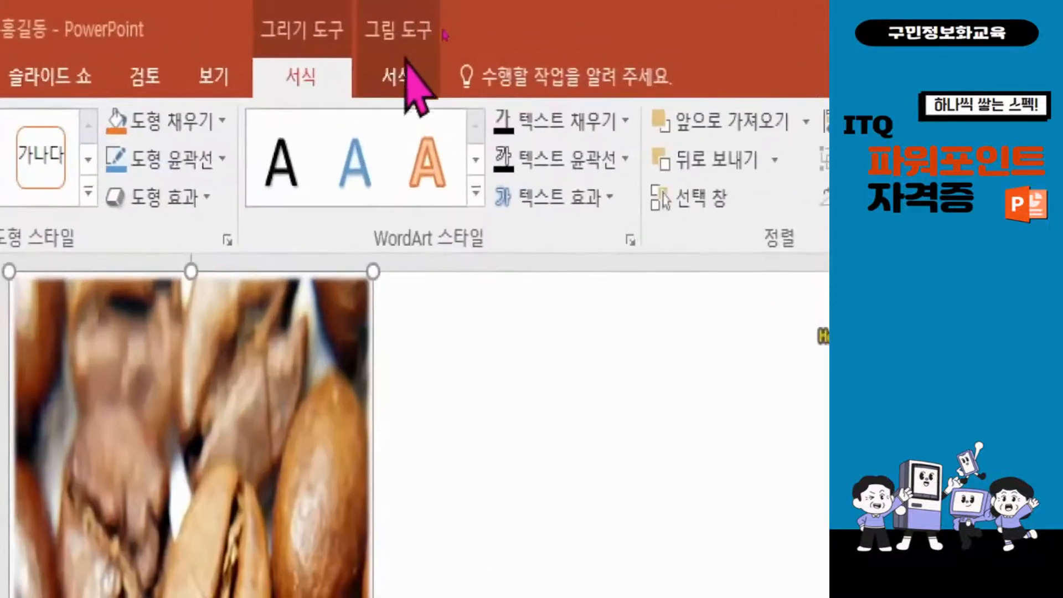
pyautogui.click(397, 75)
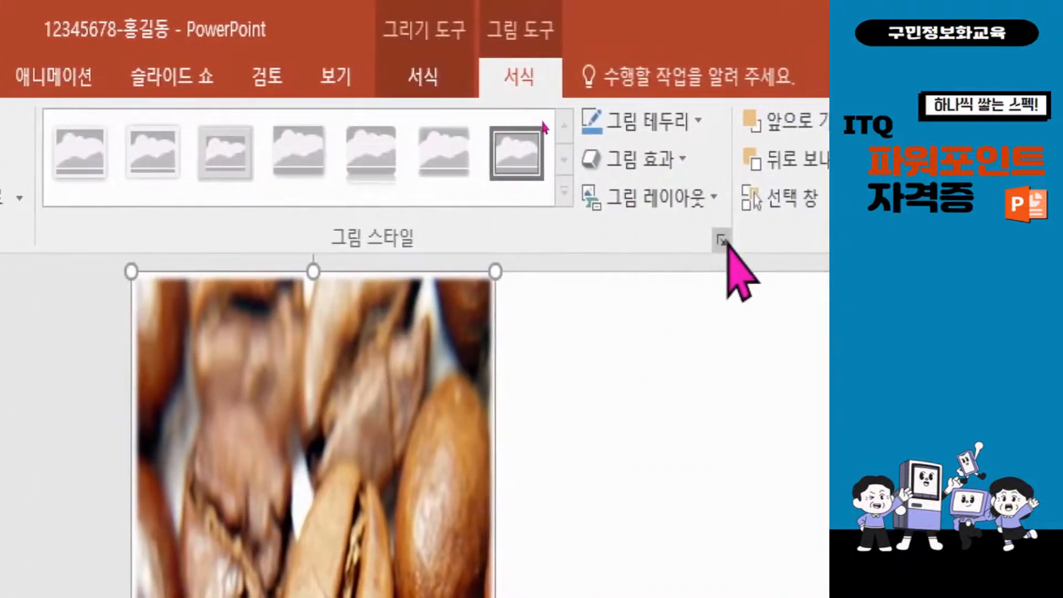
pyautogui.click(725, 244)
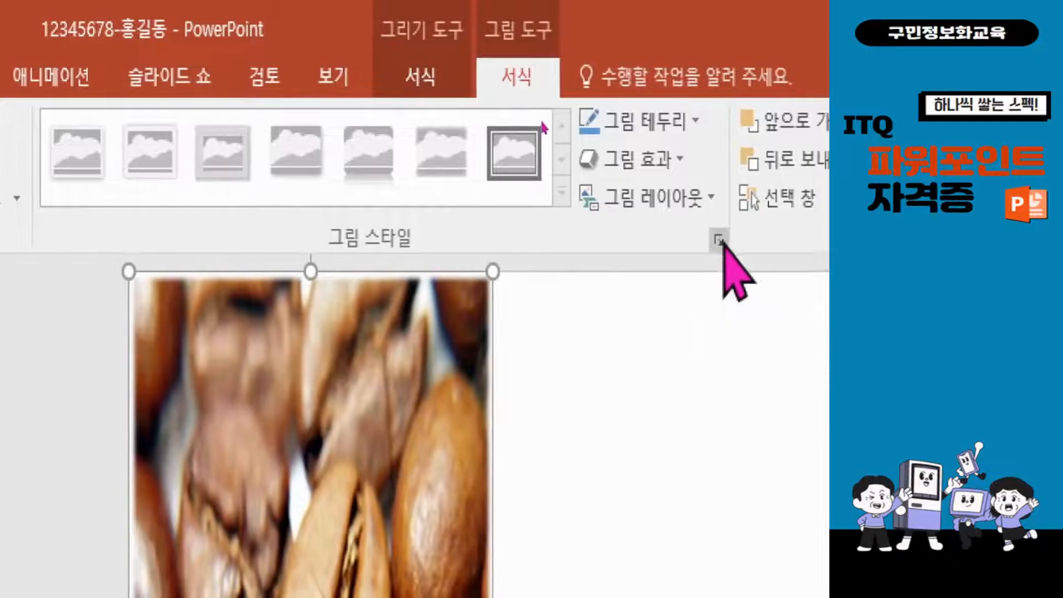
pyautogui.rightClick(394, 370)
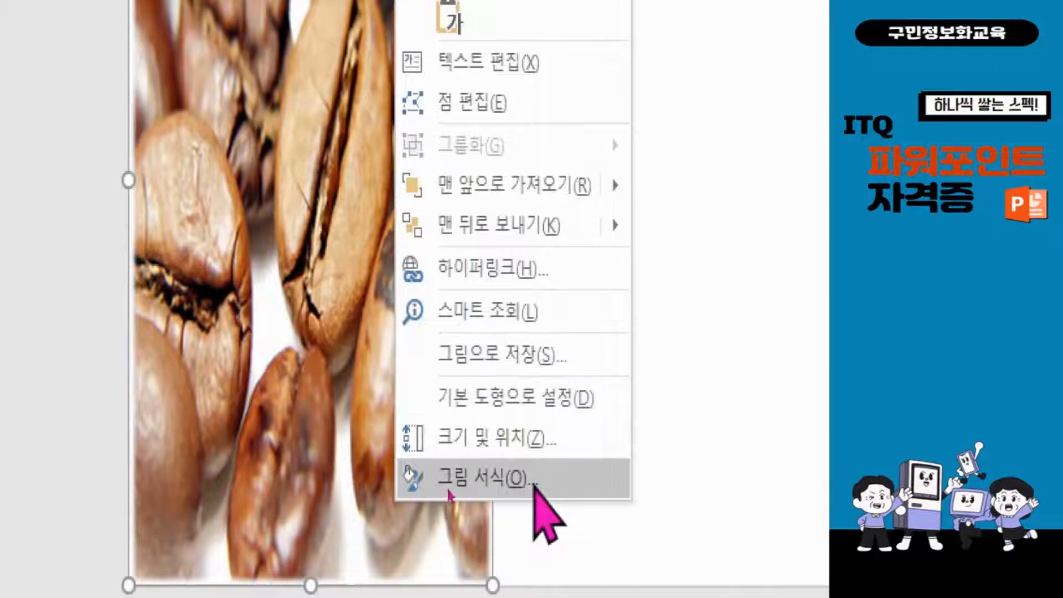
pyautogui.click(450, 489)
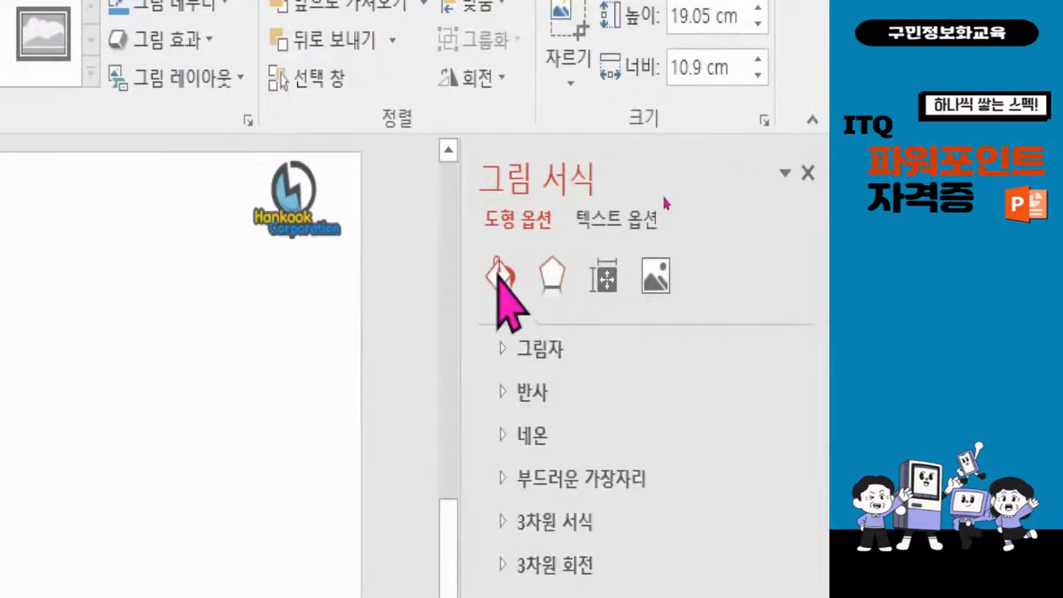
pyautogui.click(498, 274)
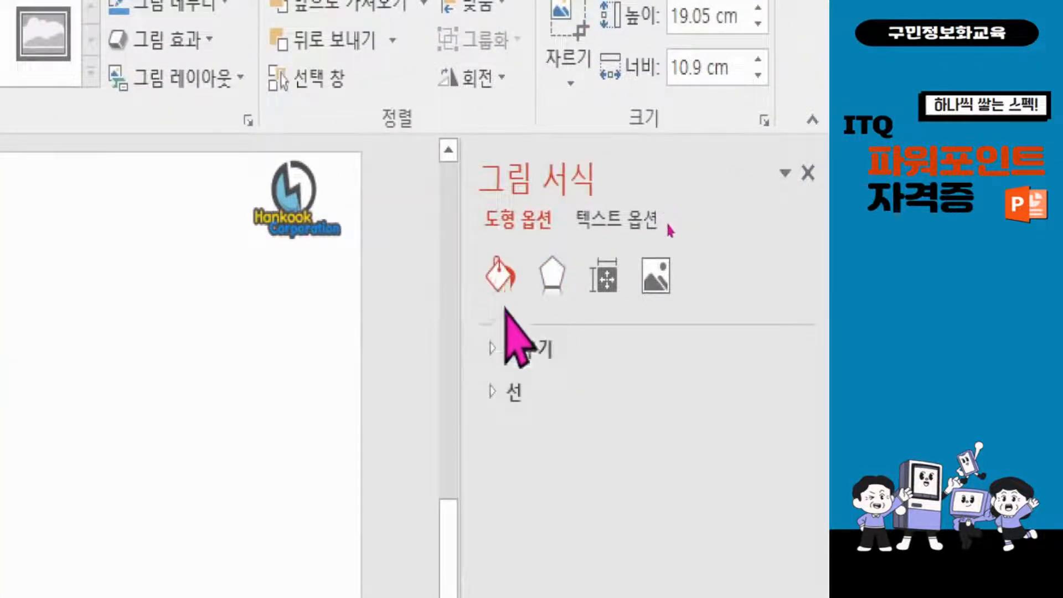
pyautogui.click(499, 350)
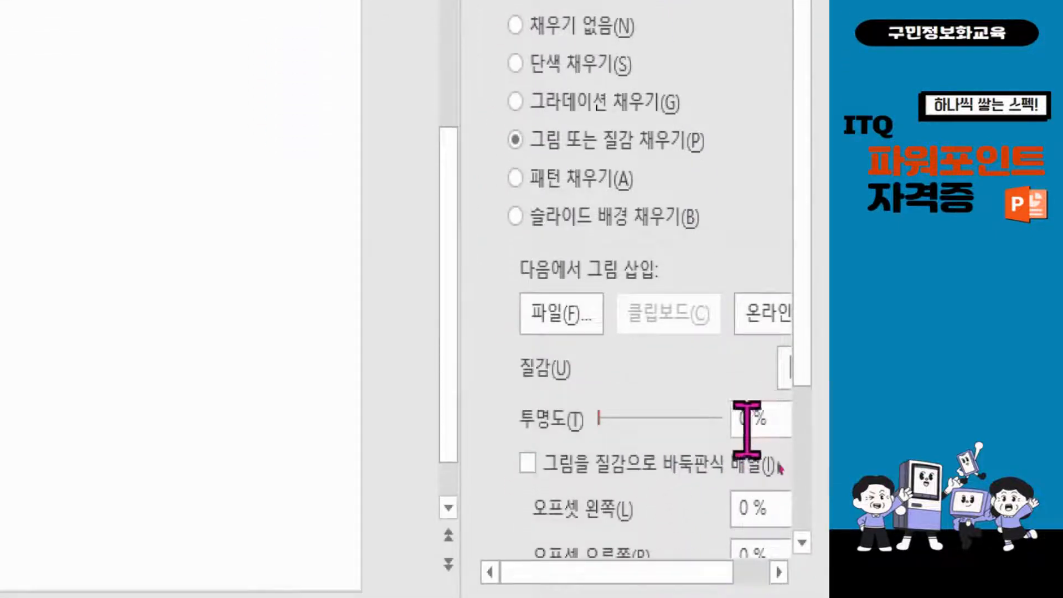
# Set the rectangle's picture fill transparency (투명도) to 50% and save the presentation.
pyautogui.moveTo(600, 421); pyautogui.dragTo(666, 451)
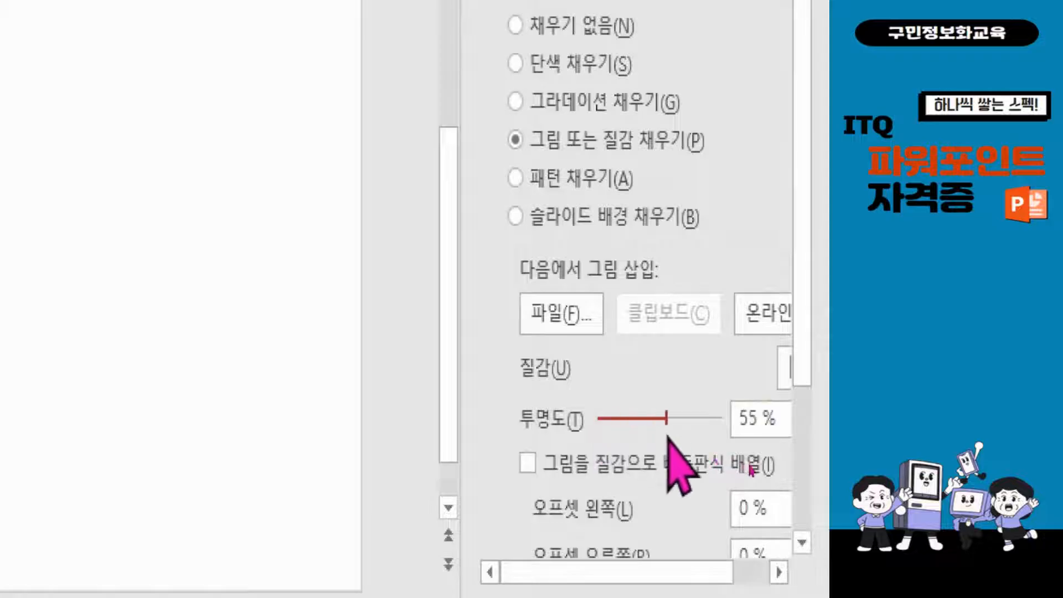
pyautogui.click(755, 419)
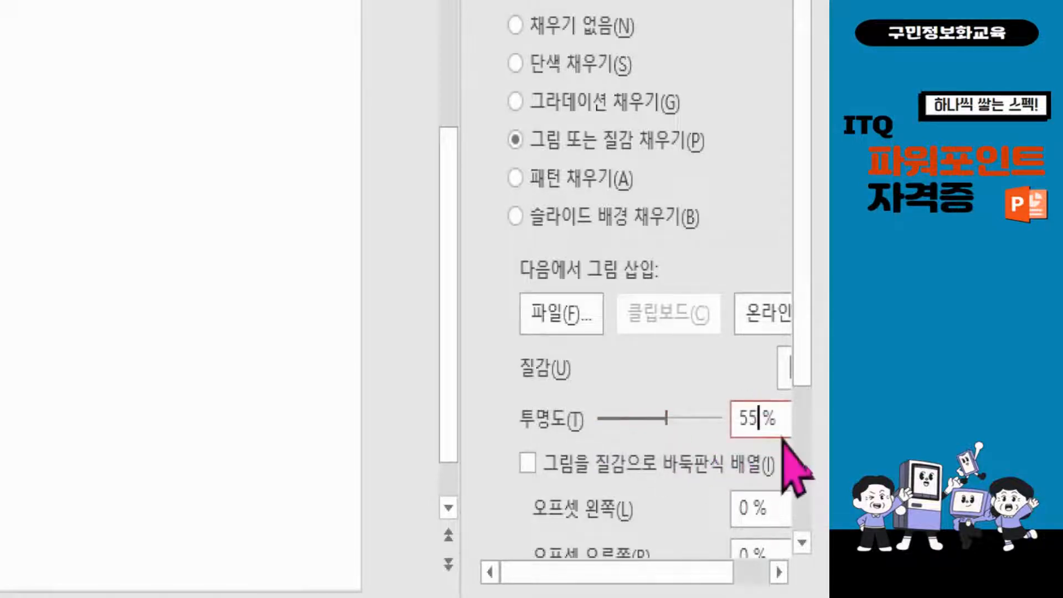
pyautogui.press('BackSpace')
pyautogui.press('BackSpace')
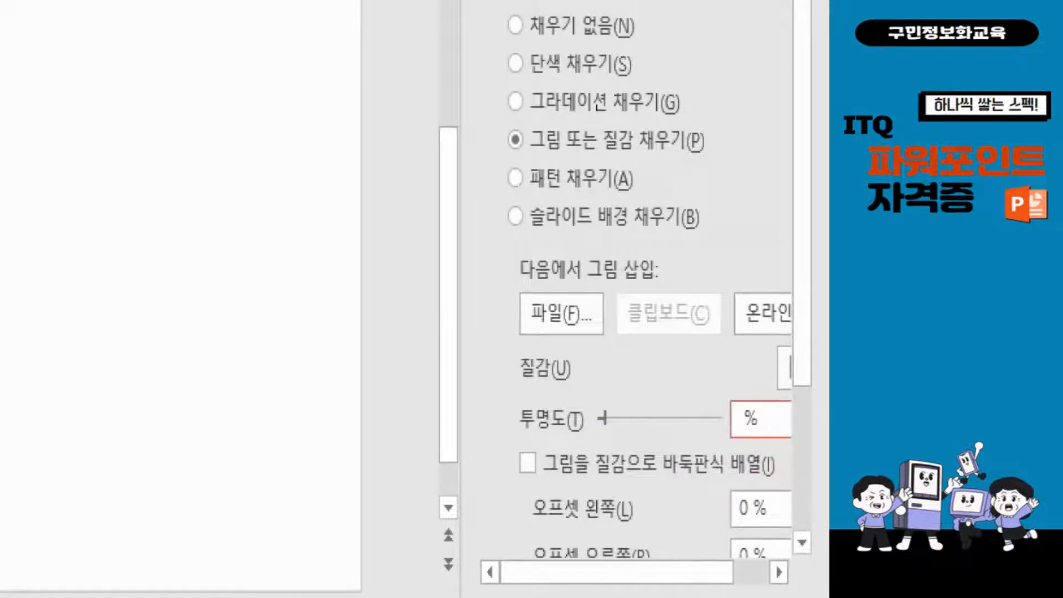
pyautogui.write('50')
pyautogui.press('Return')
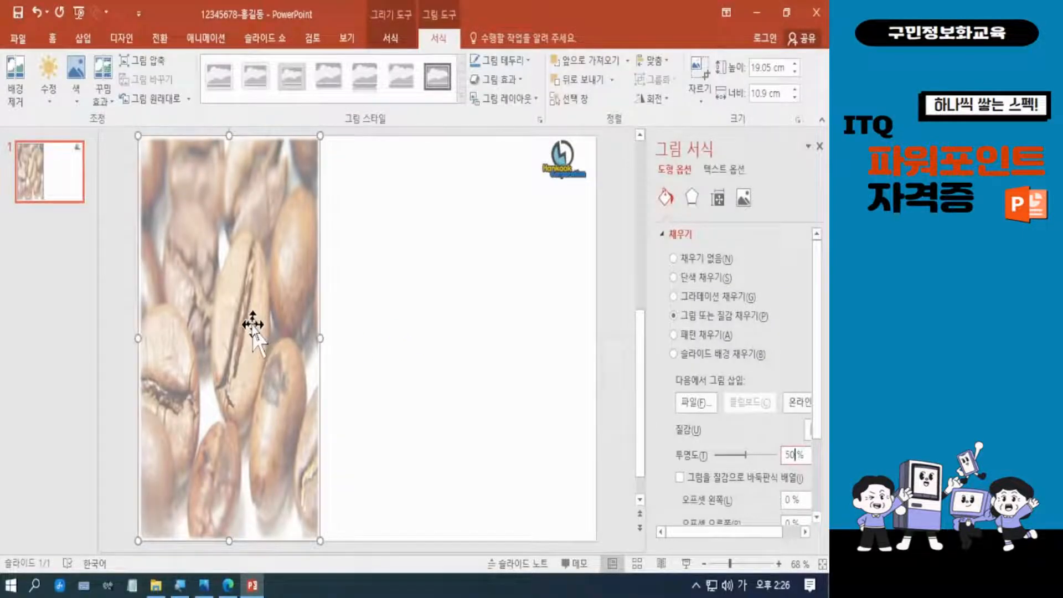
pyautogui.click(437, 314)
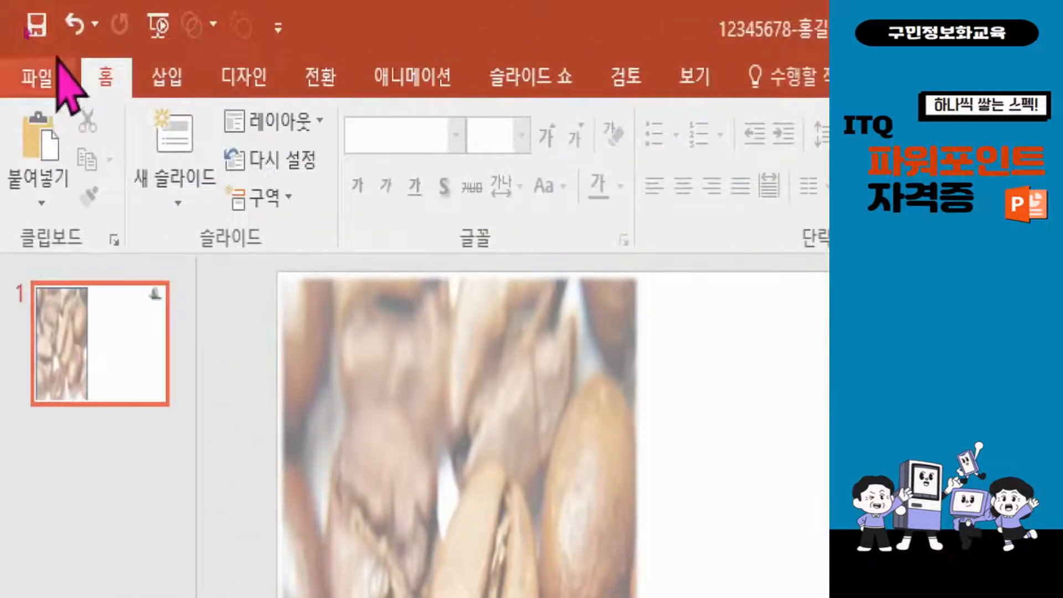
pyautogui.click(36, 25)
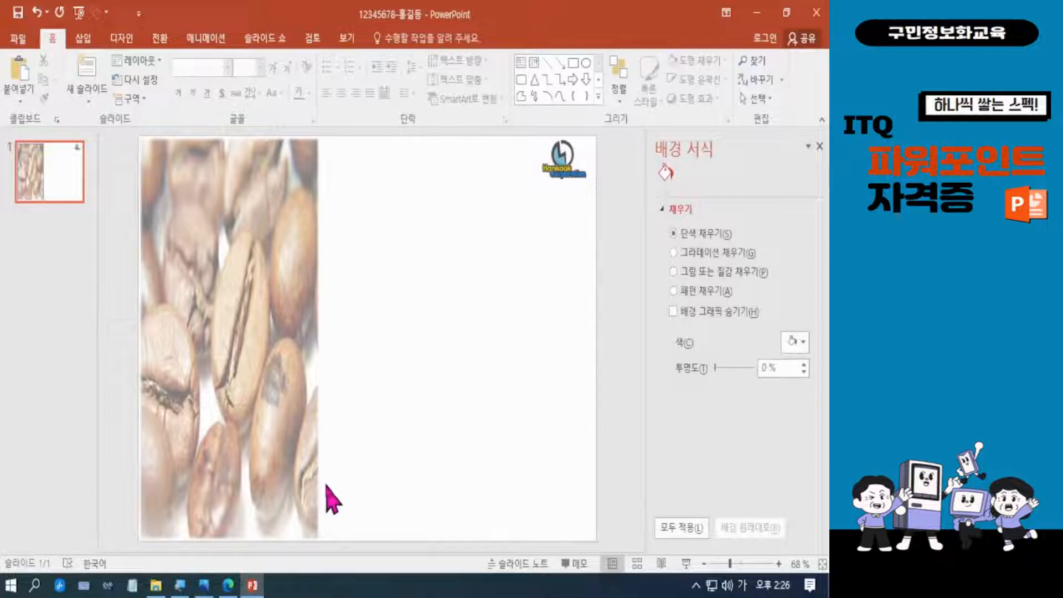
# Review the WordArt conditions and the slanted, reflected title sample in the exam PDF, and return to PowerPoint.
pyautogui.click(231, 594)
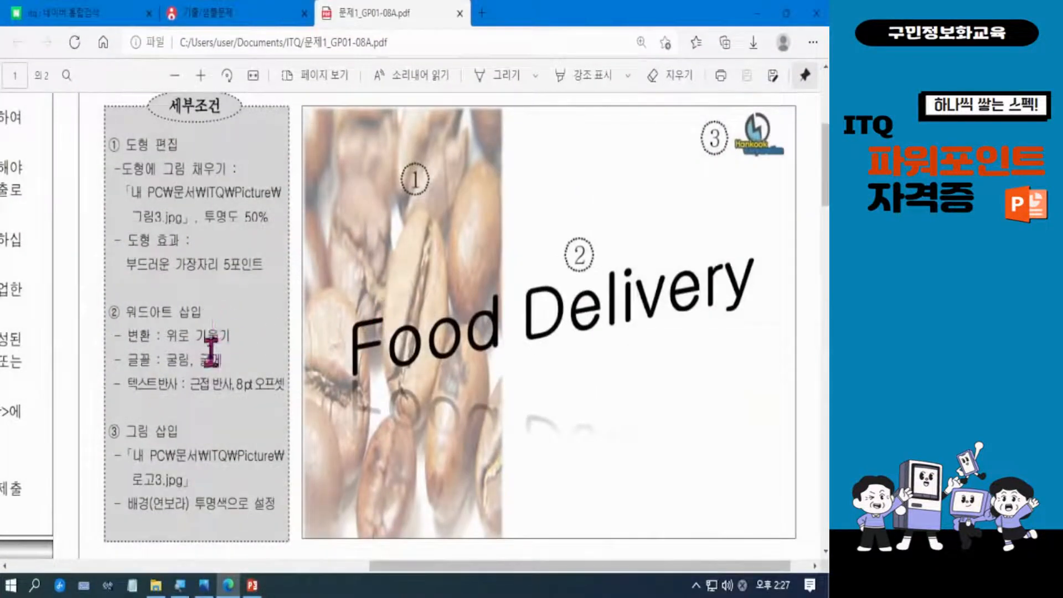
pyautogui.moveTo(89, 297)
pyautogui.mouseDown()
pyautogui.moveTo(125, 360)
pyautogui.moveTo(294, 413)
pyautogui.mouseUp()
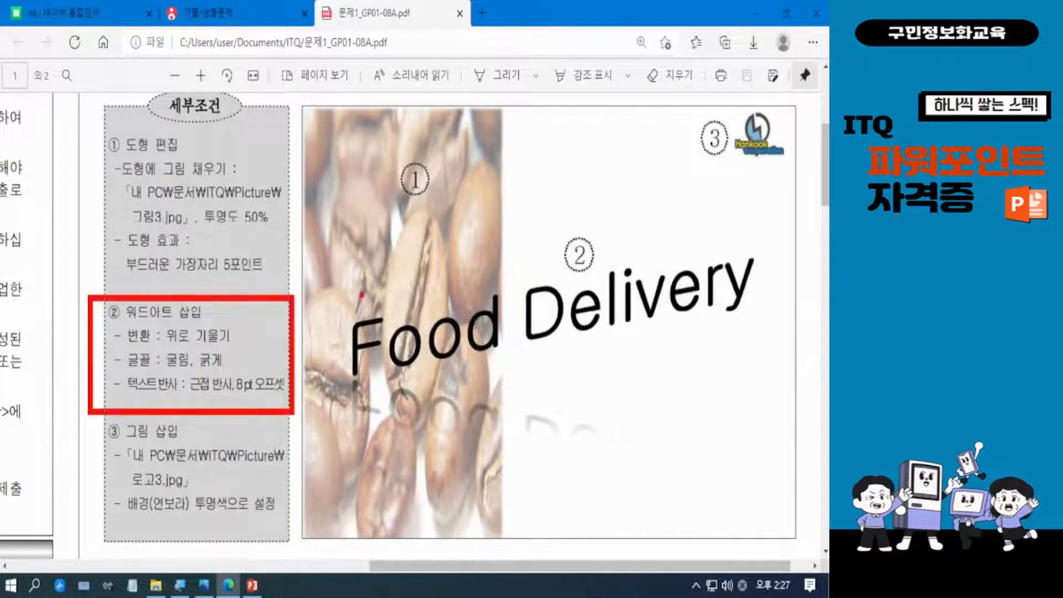
pyautogui.moveTo(346, 269)
pyautogui.mouseDown()
pyautogui.moveTo(352, 384)
pyautogui.moveTo(647, 501)
pyautogui.moveTo(775, 487)
pyautogui.moveTo(767, 508)
pyautogui.mouseUp()
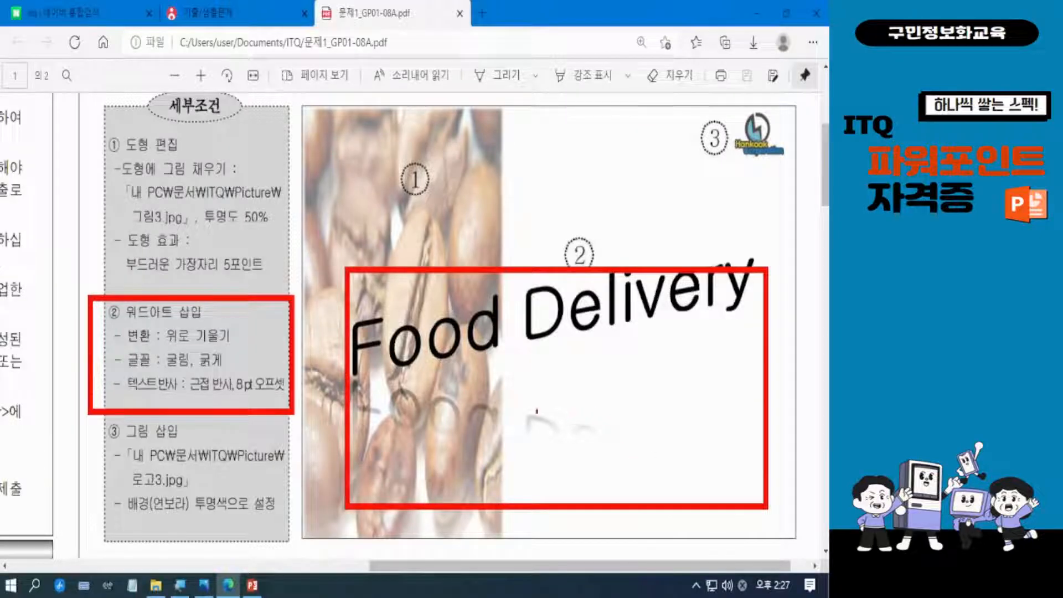
pyautogui.press('Escape')
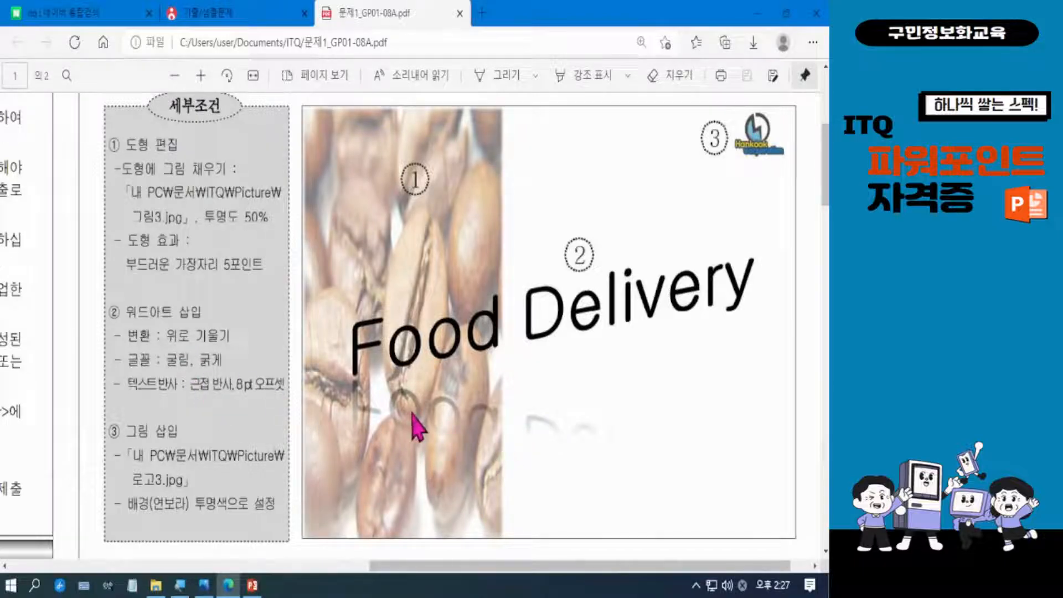
pyautogui.hotkey('ctrl', '2')
pyautogui.moveTo(407, 357); pyautogui.dragTo(748, 283)
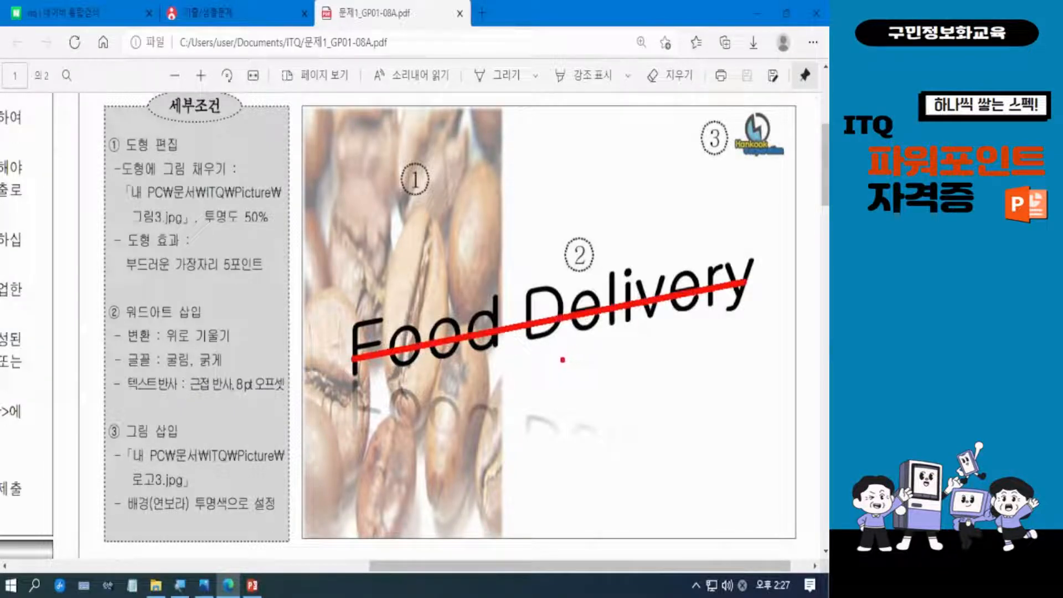
pyautogui.press('Escape')
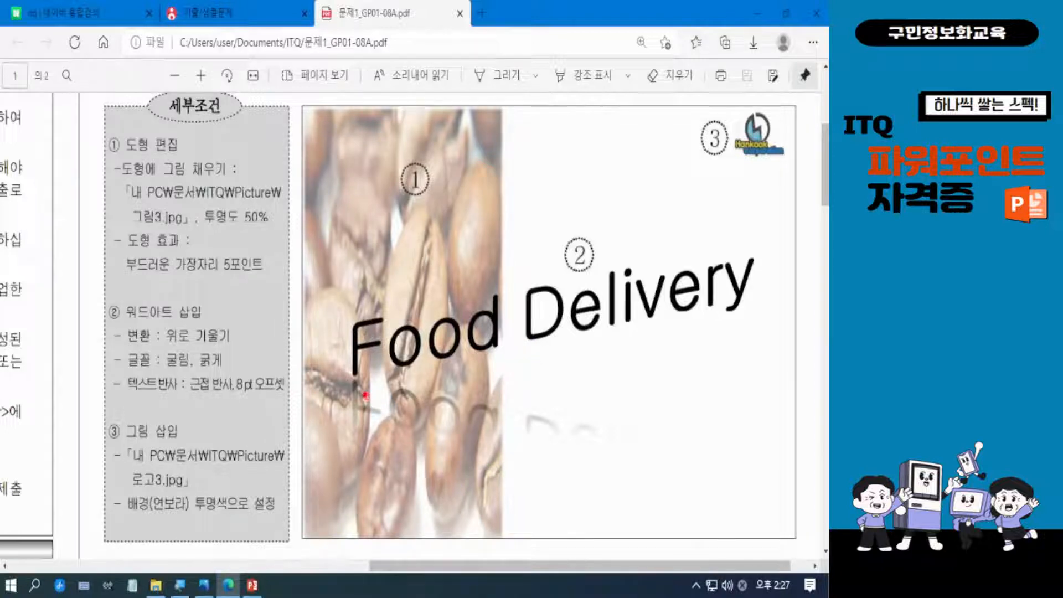
pyautogui.moveTo(412, 409); pyautogui.dragTo(693, 493)
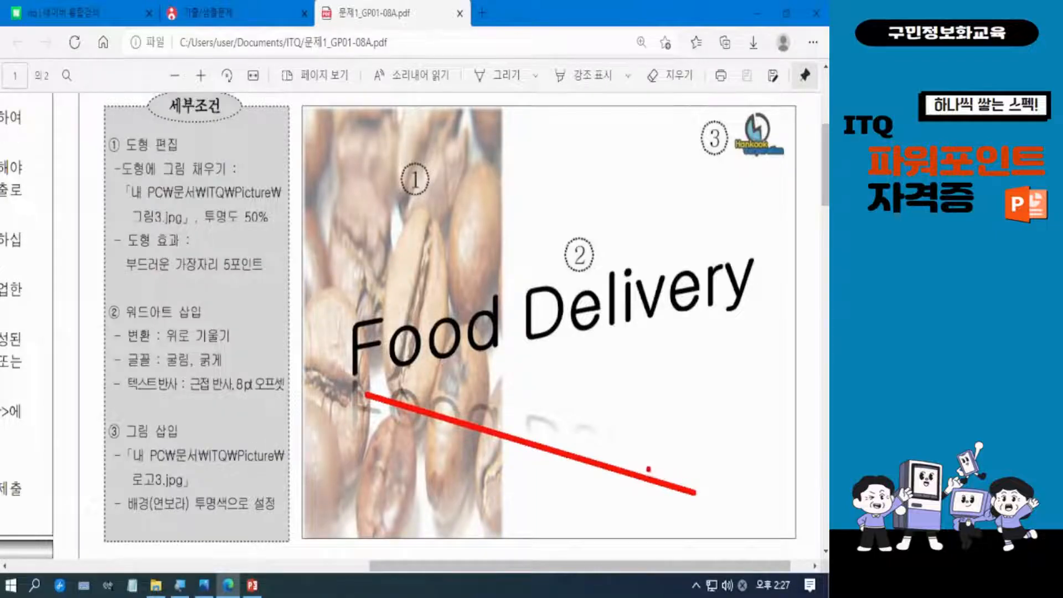
pyautogui.press('Escape')
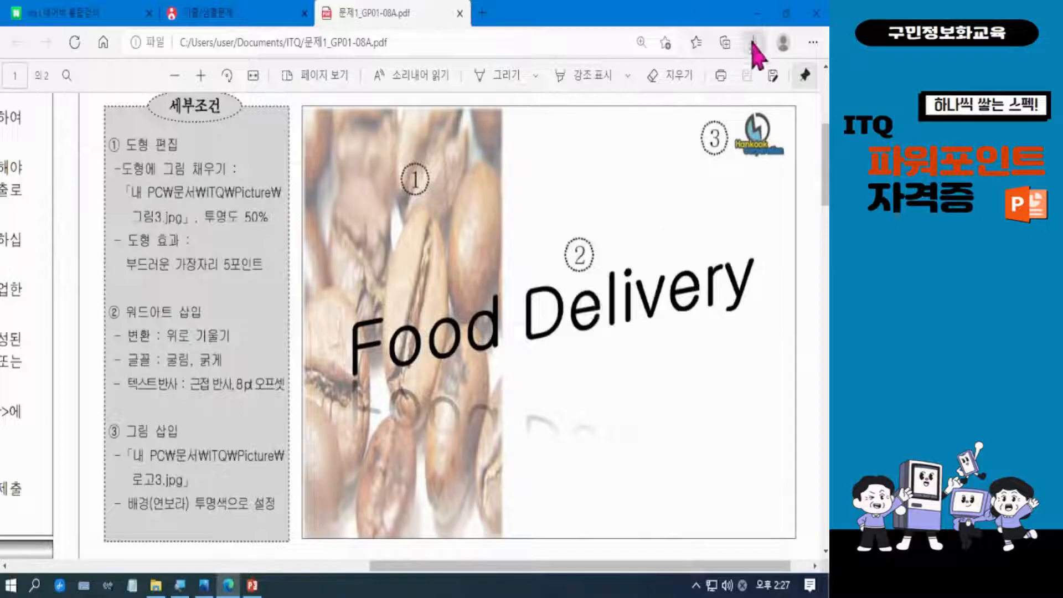
pyautogui.click(757, 16)
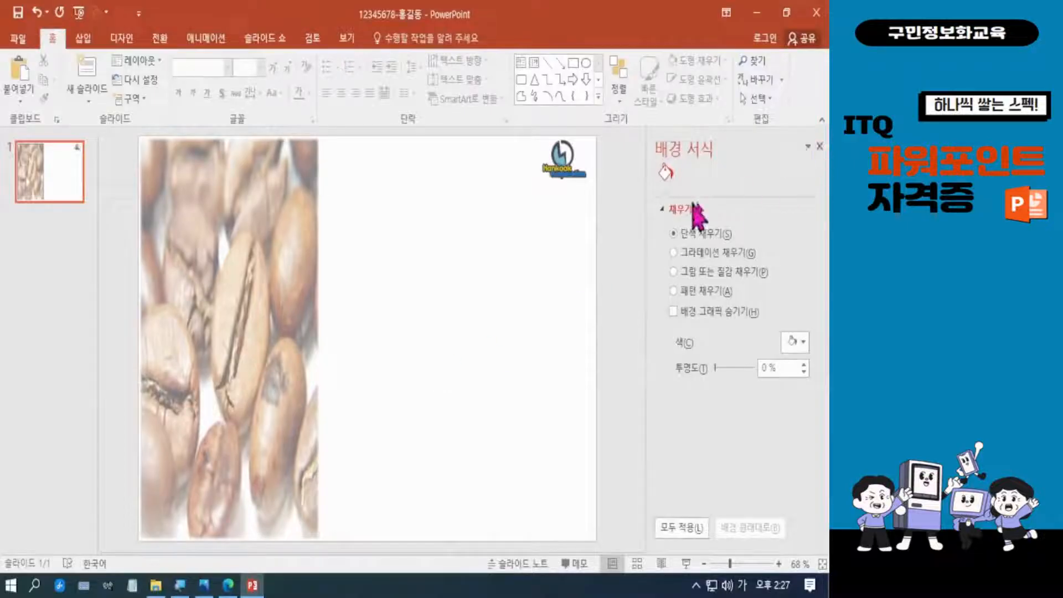
# Close the 배경 서식 settings and insert WordArt in the first, black style with the text Food Delivery.
pyautogui.click(822, 147)
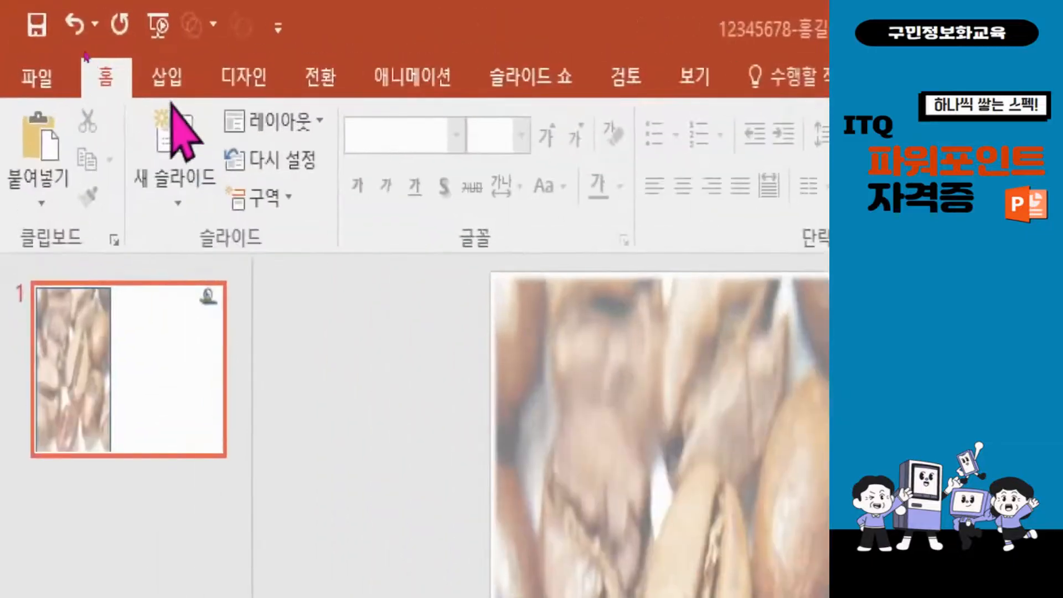
pyautogui.click(102, 50)
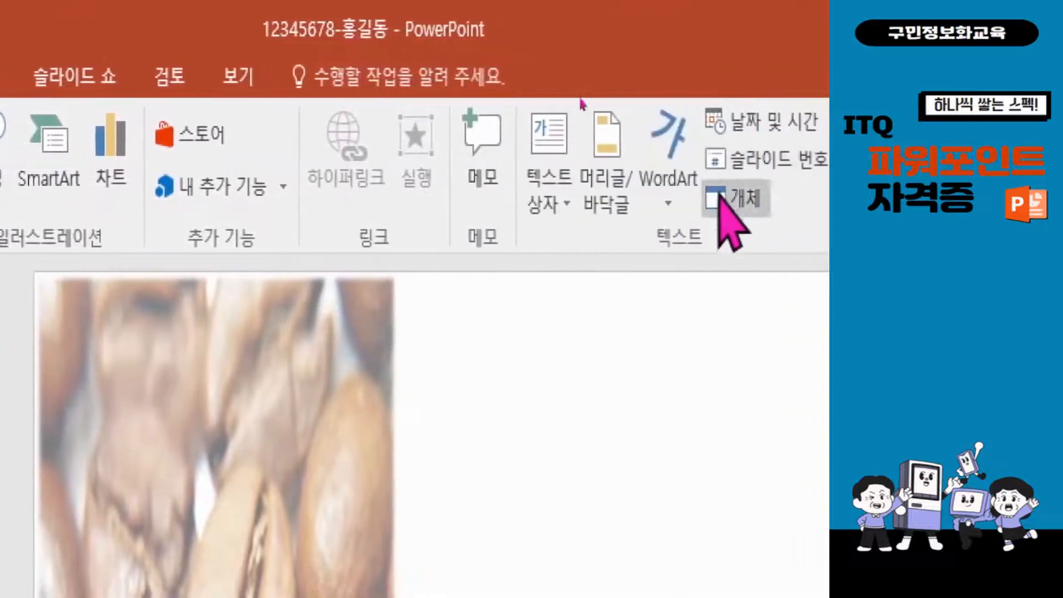
pyautogui.click(672, 167)
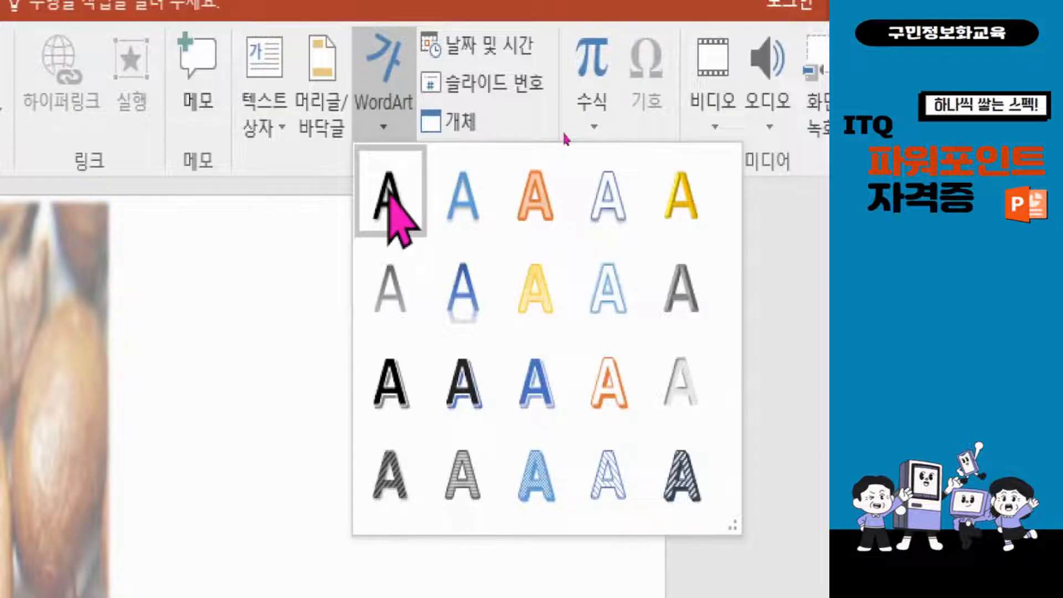
pyautogui.click(391, 195)
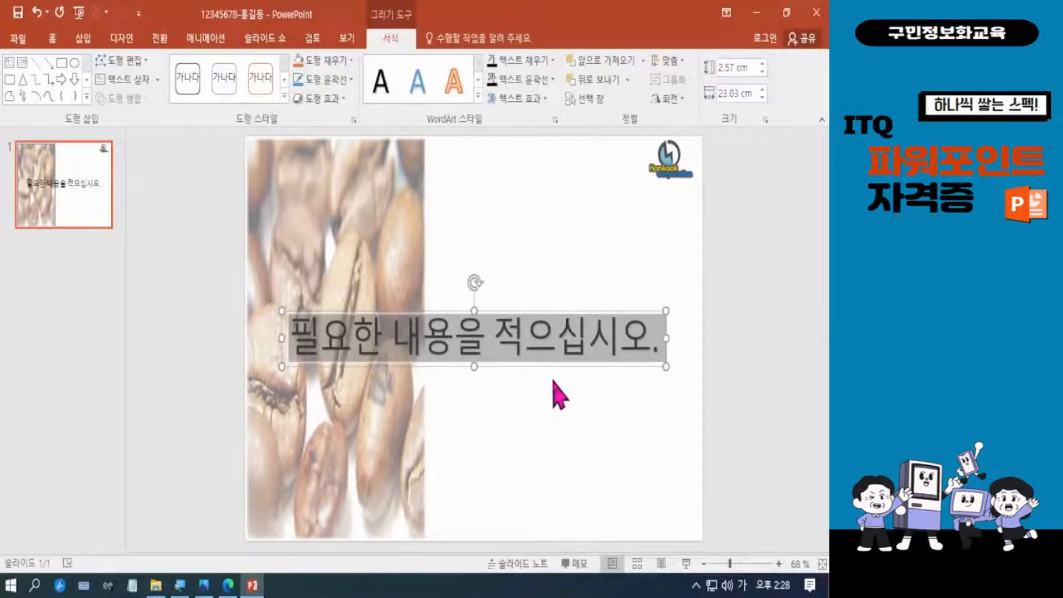
pyautogui.write('F')
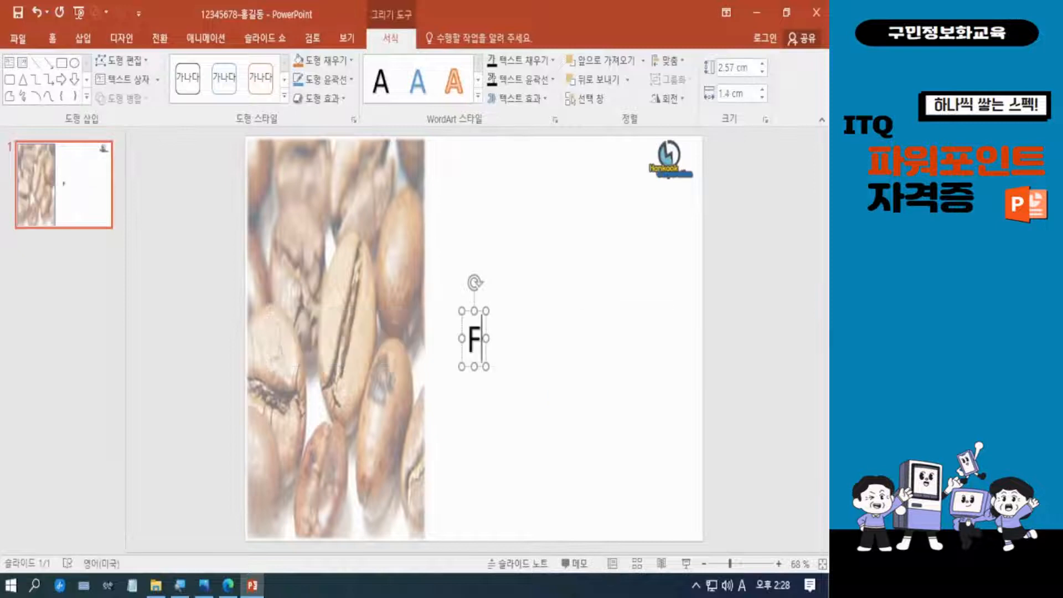
pyautogui.write('ood Del')
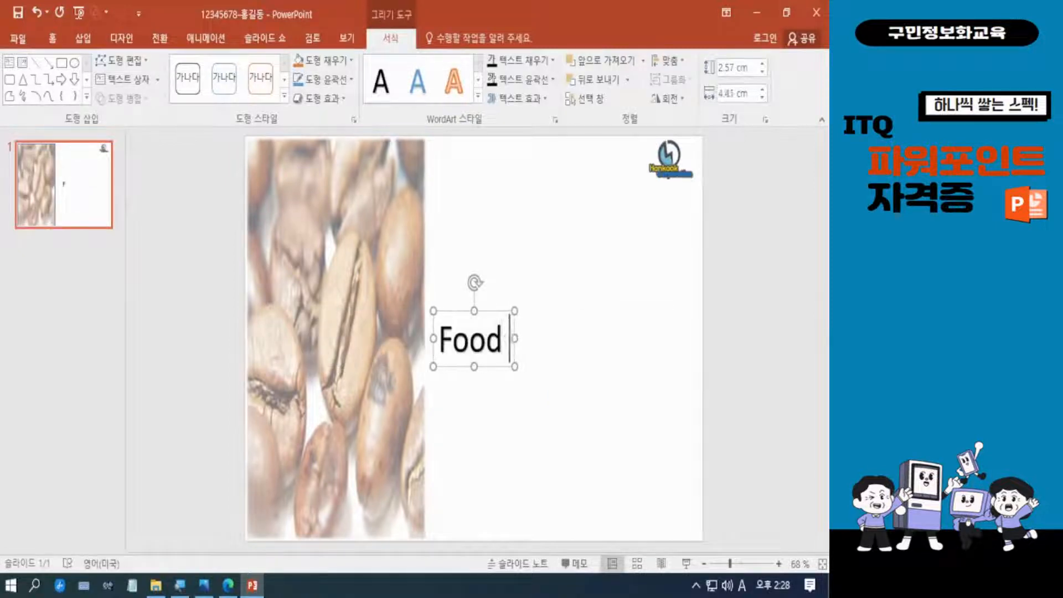
pyautogui.write('ivery')
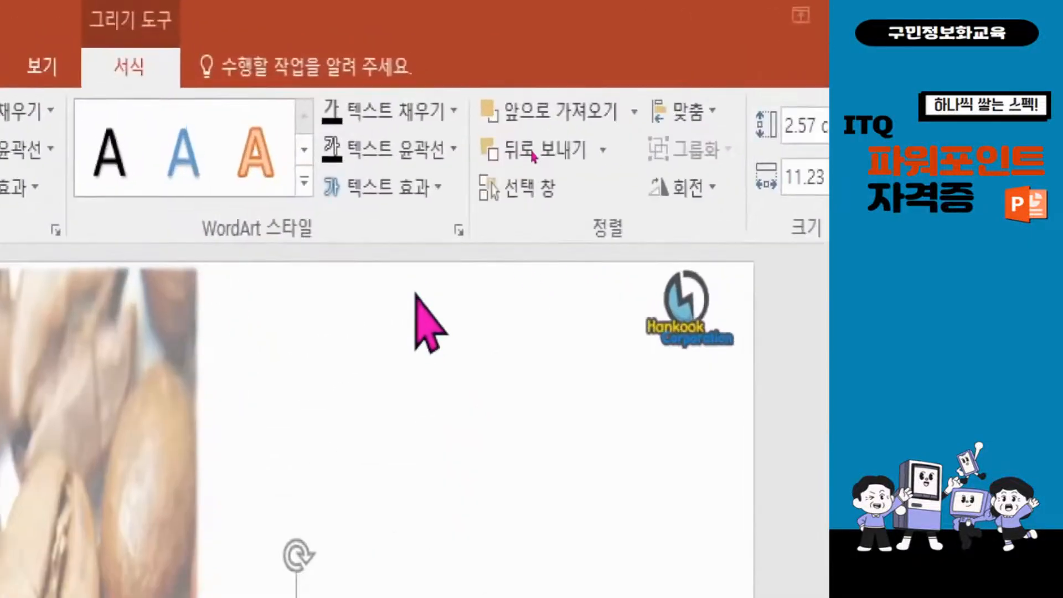
# Remove the shadow from the Food Delivery WordArt and move it onto the blank area beside the picture, below the logo.
pyautogui.click(398, 195)
pyautogui.moveTo(412, 277)
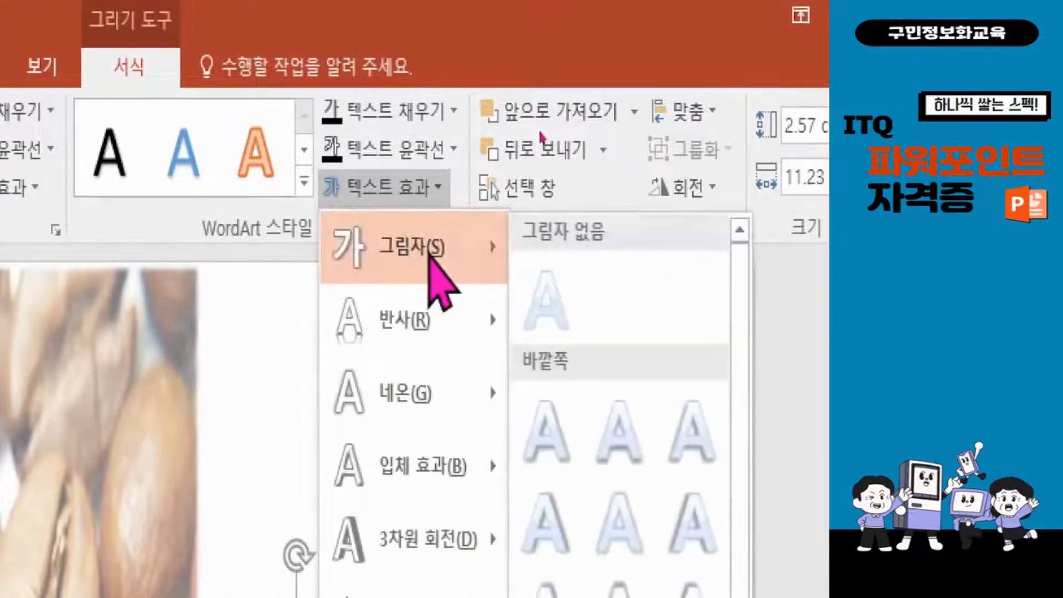
pyautogui.click(547, 300)
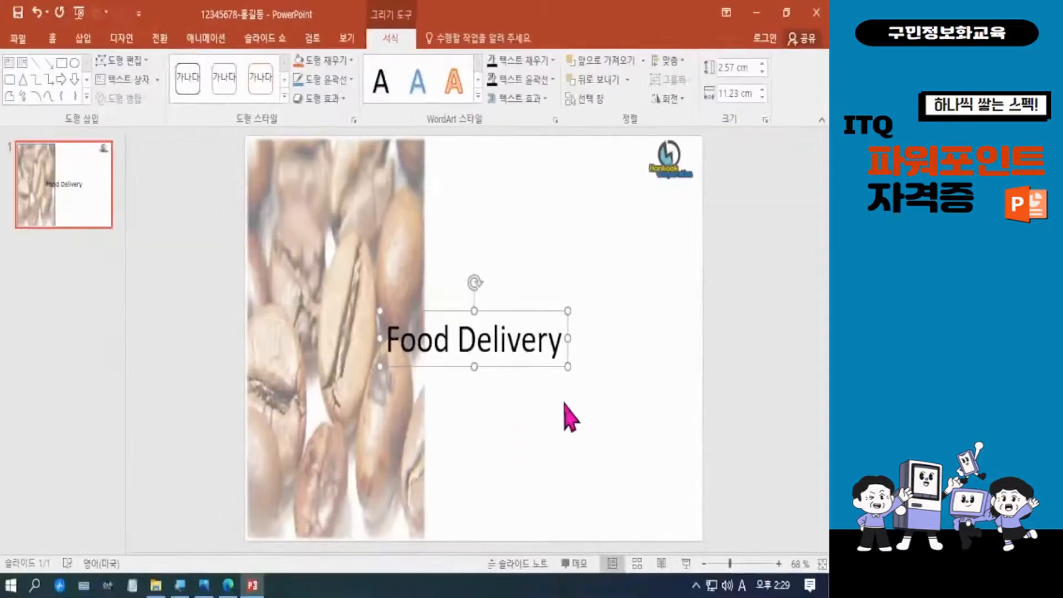
pyautogui.moveTo(533, 303); pyautogui.dragTo(578, 277)
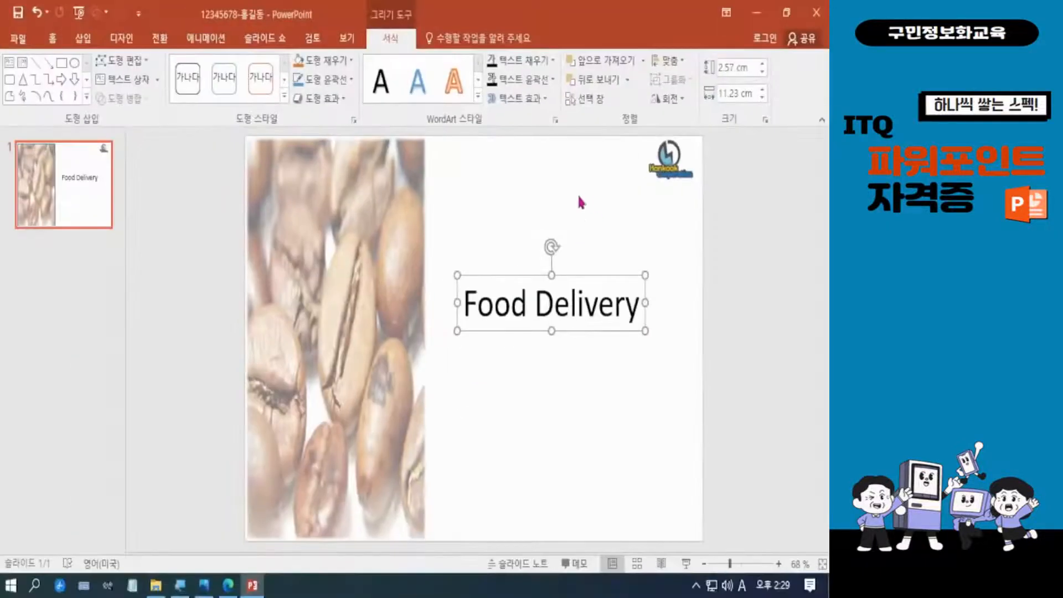
# Look through the bevel, shadow, 3-D rotation and transform (변환) text effects for the Food Delivery WordArt.
pyautogui.click(517, 100)
pyautogui.click(519, 100)
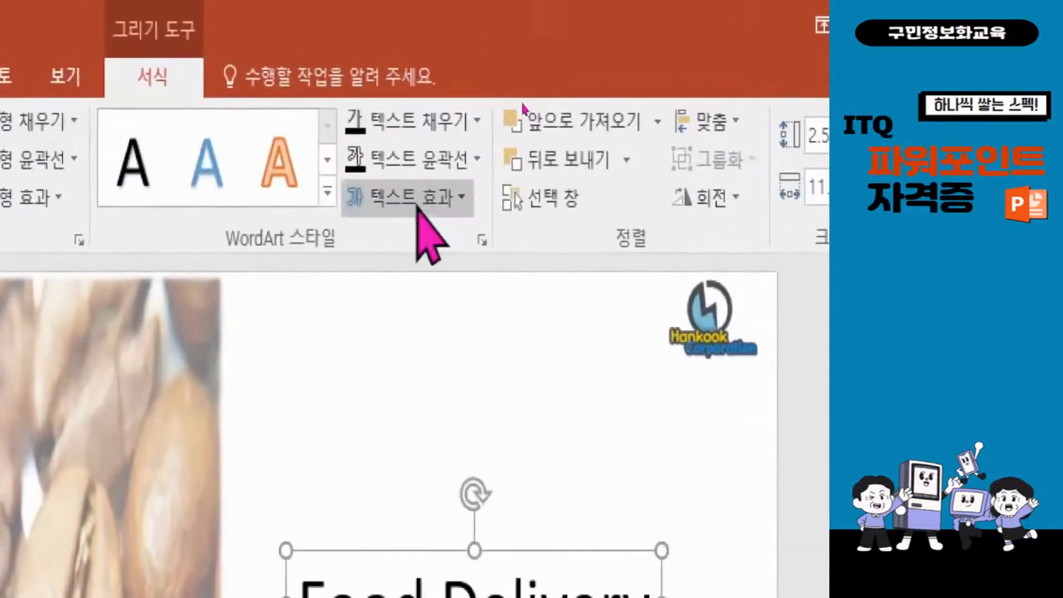
pyautogui.click(416, 204)
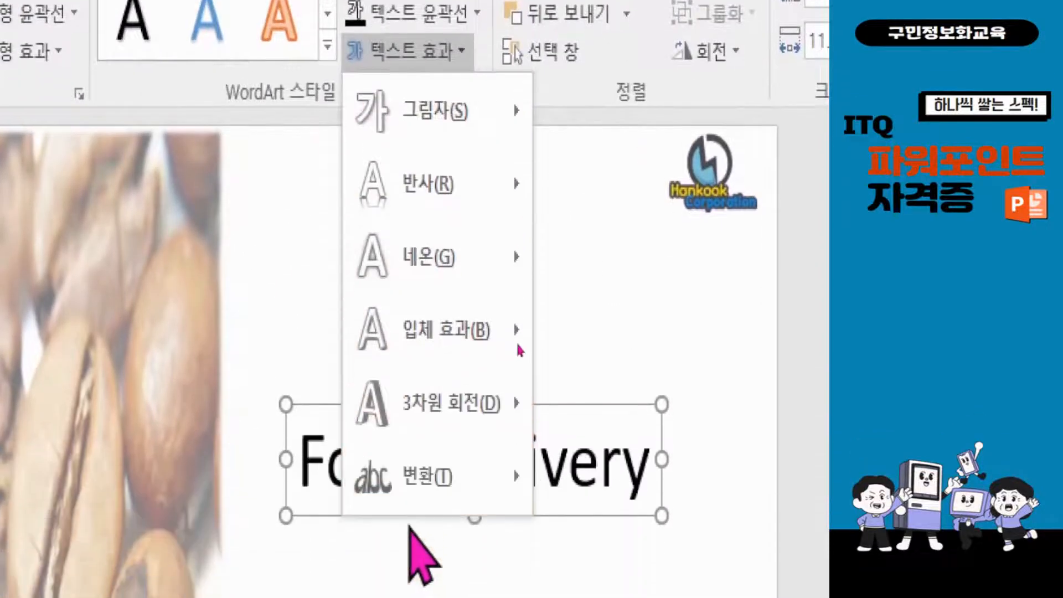
pyautogui.moveTo(443, 349)
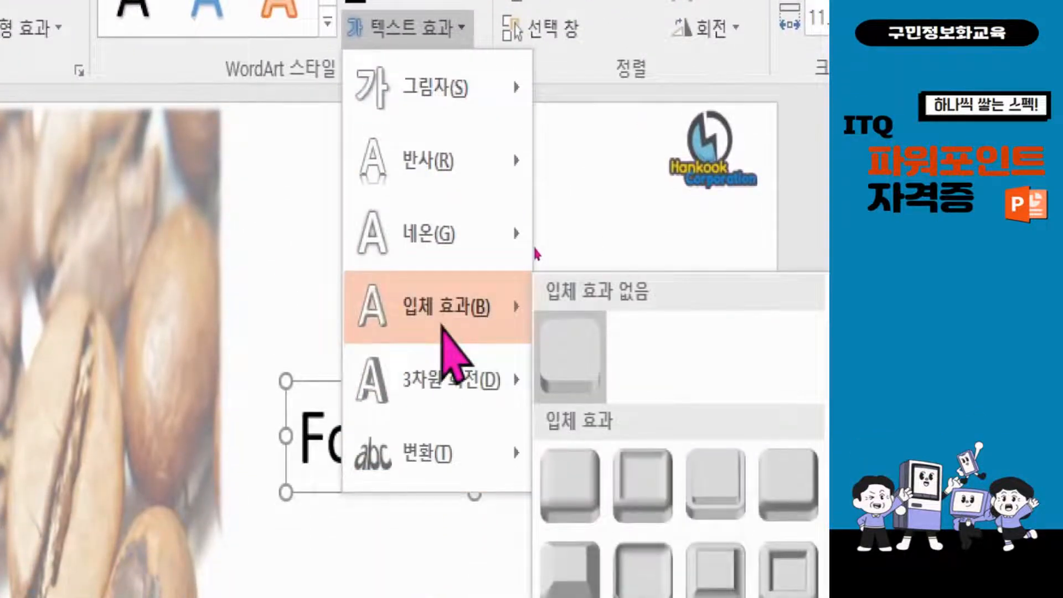
pyautogui.moveTo(500, 256)
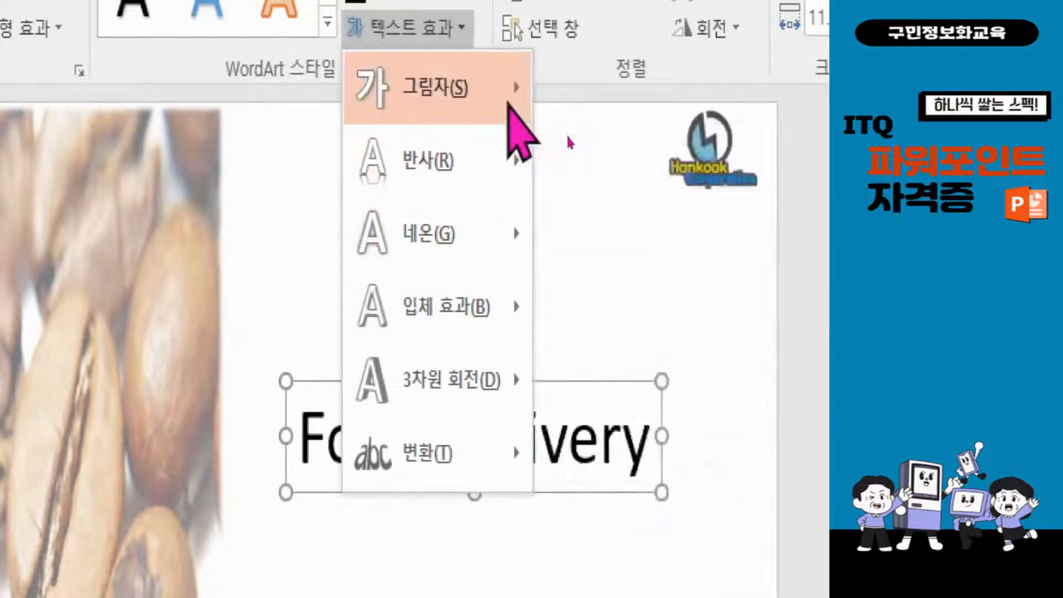
pyautogui.moveTo(506, 387)
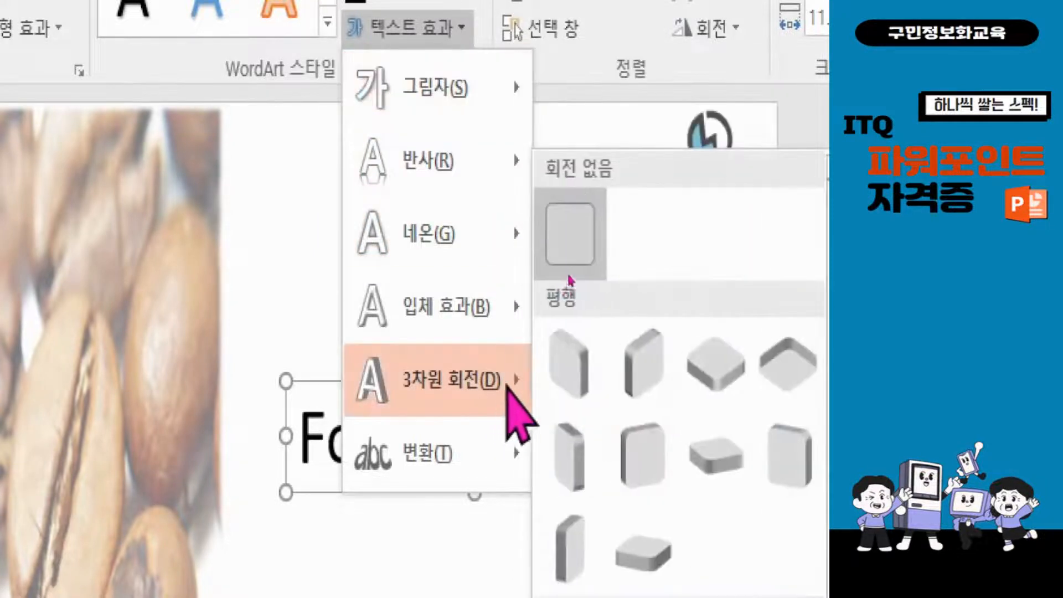
pyautogui.moveTo(493, 451)
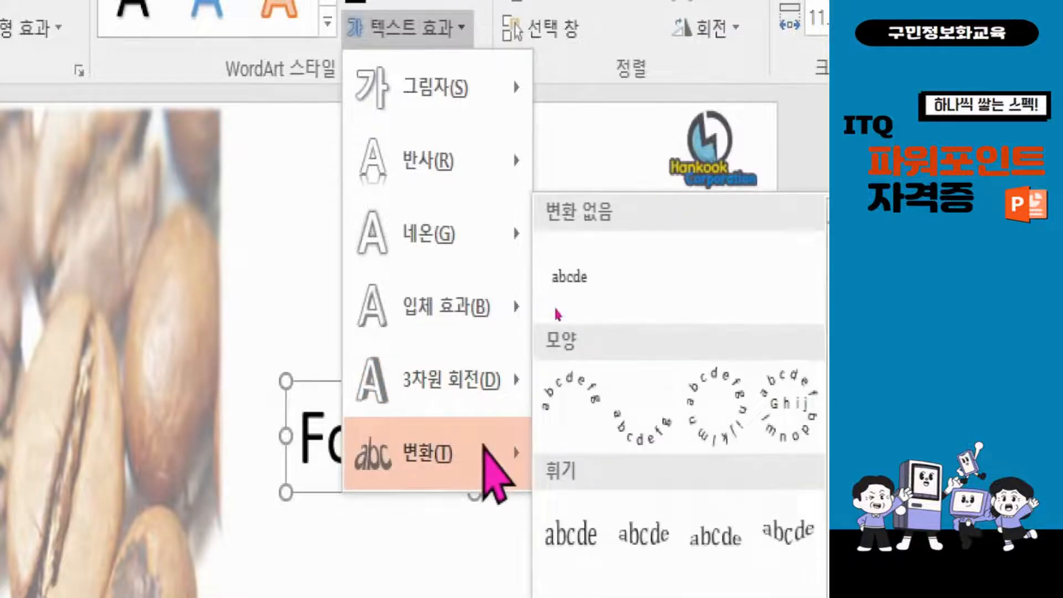
pyautogui.click(582, 285)
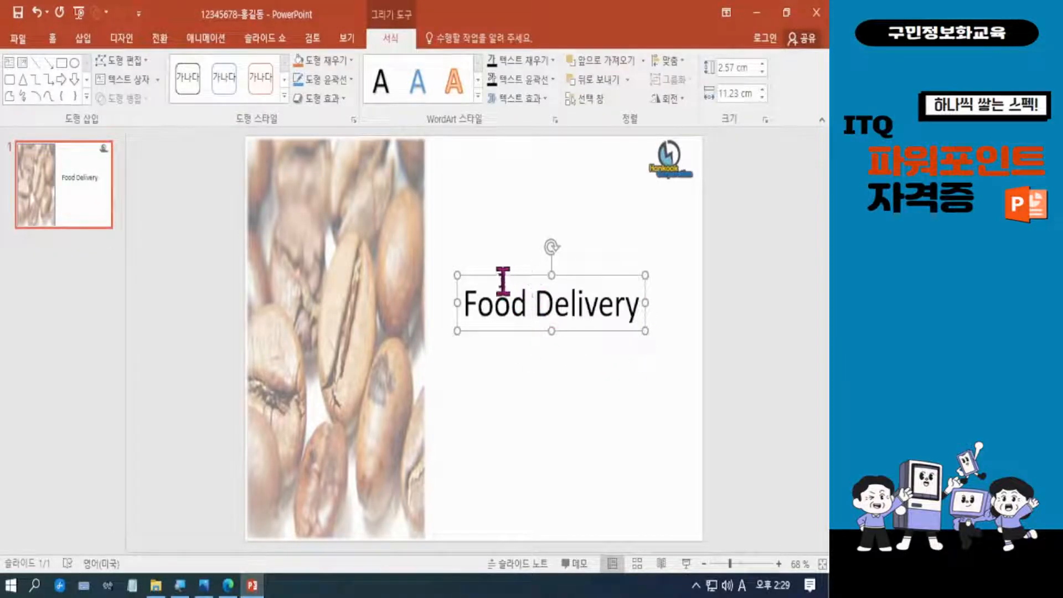
# Widen the Food Delivery WordArt to about 21.4 cm and apply the 근접 반사, 8 pt 오프셋 text reflection.
pyautogui.moveTo(457, 275); pyautogui.dragTo(329, 229)
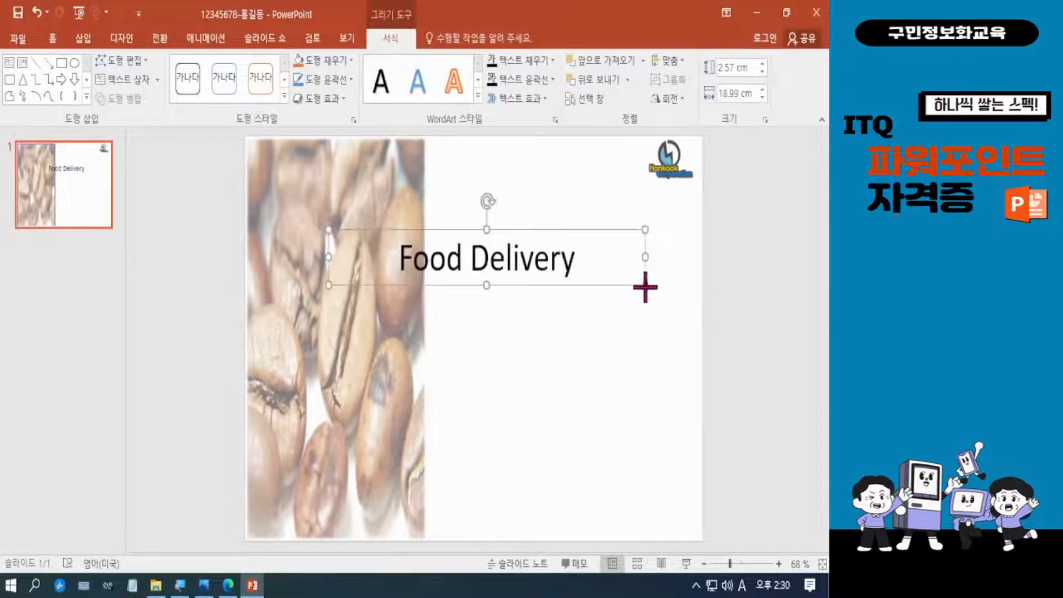
pyautogui.moveTo(645, 286); pyautogui.dragTo(686, 349)
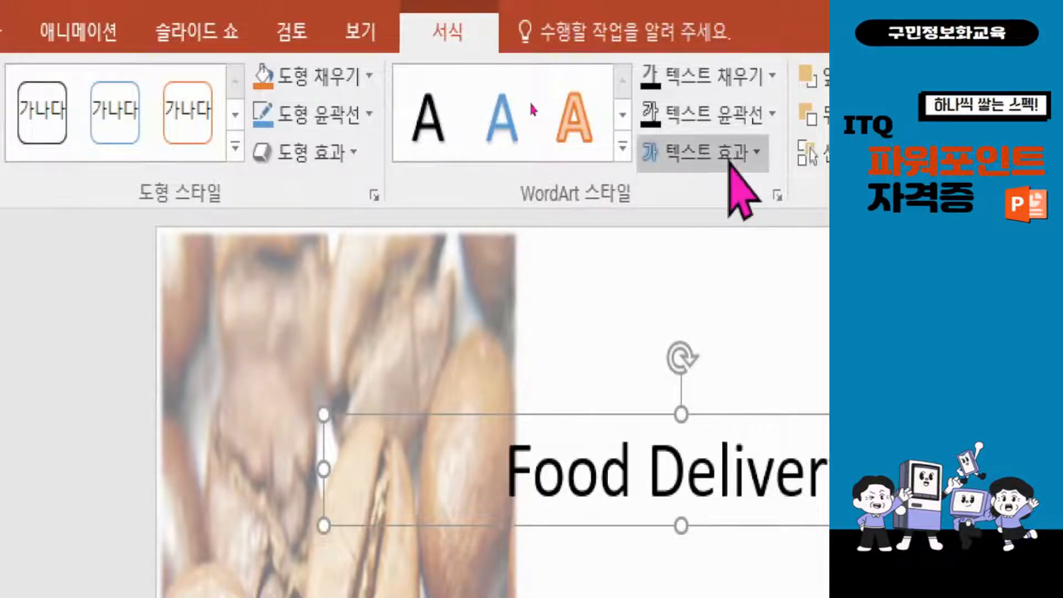
pyautogui.click(730, 157)
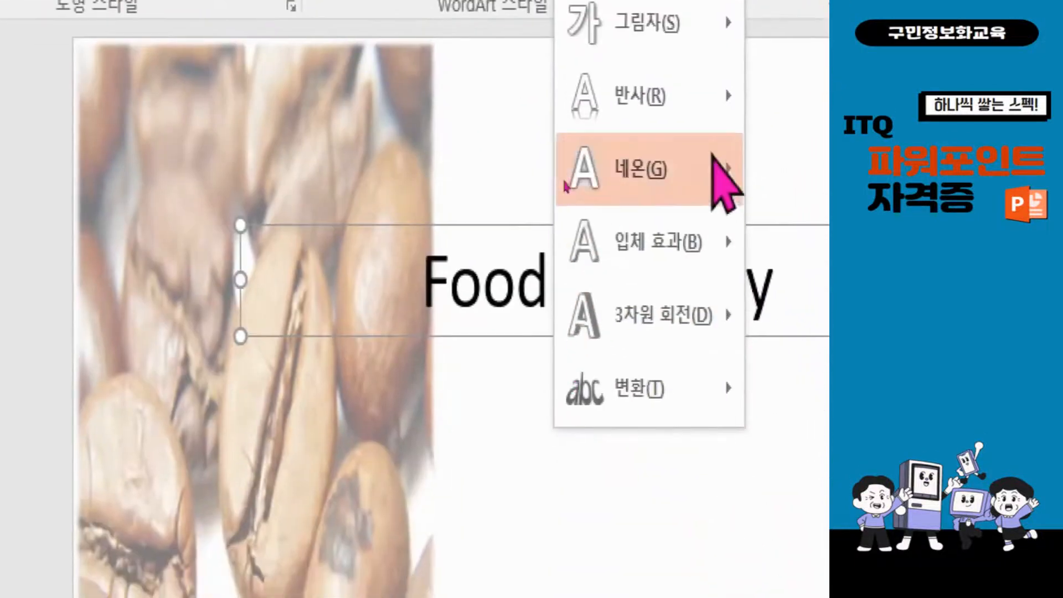
pyautogui.moveTo(765, 286)
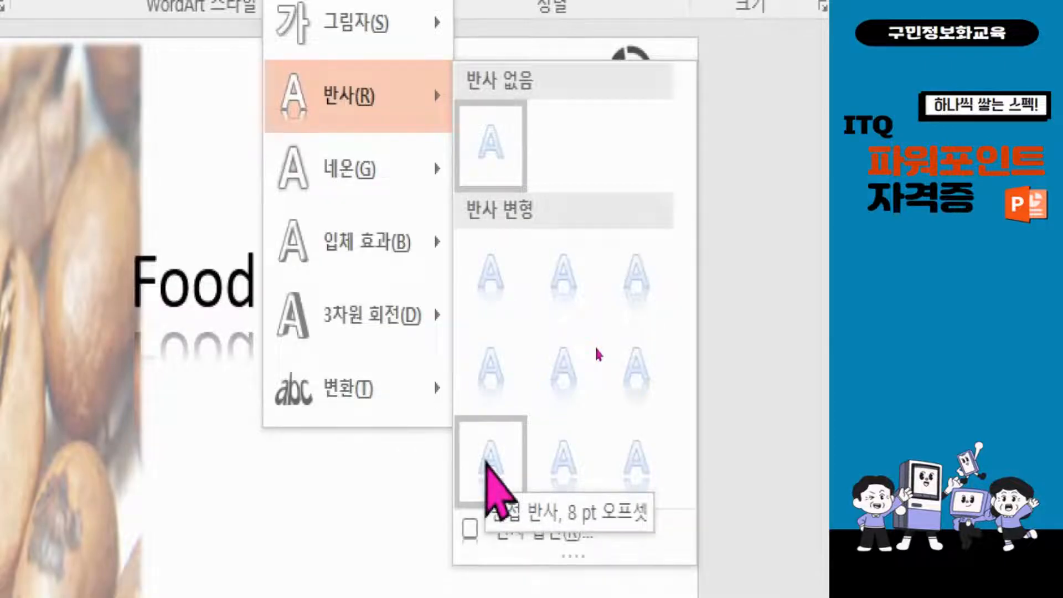
pyautogui.click(487, 462)
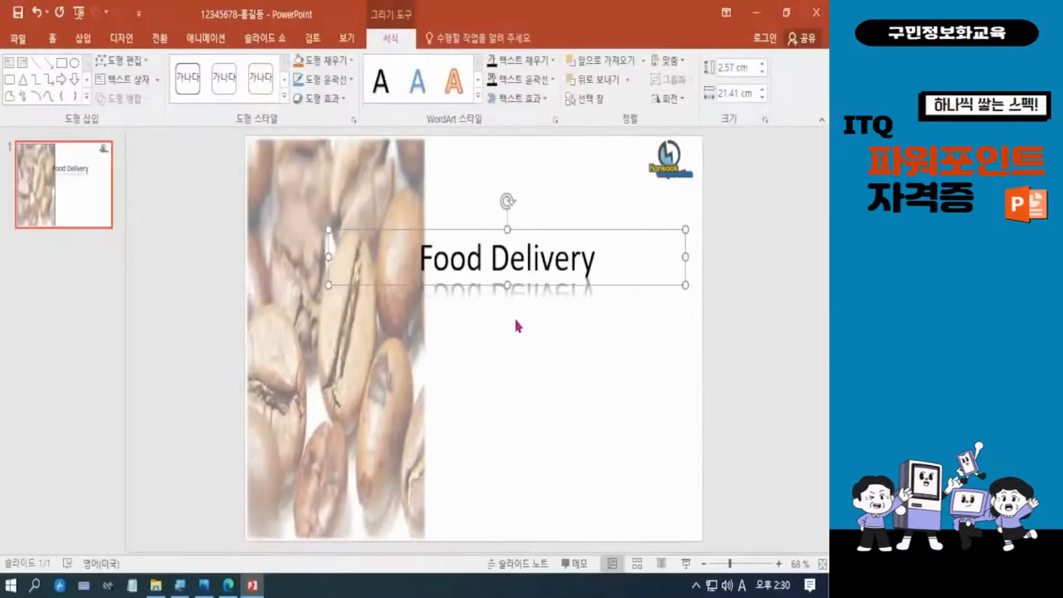
# Adjust the WordArt's width to about 22 cm and move it down toward the slide's middle, overlapping the picture.
pyautogui.moveTo(325, 288); pyautogui.dragTo(310, 399)
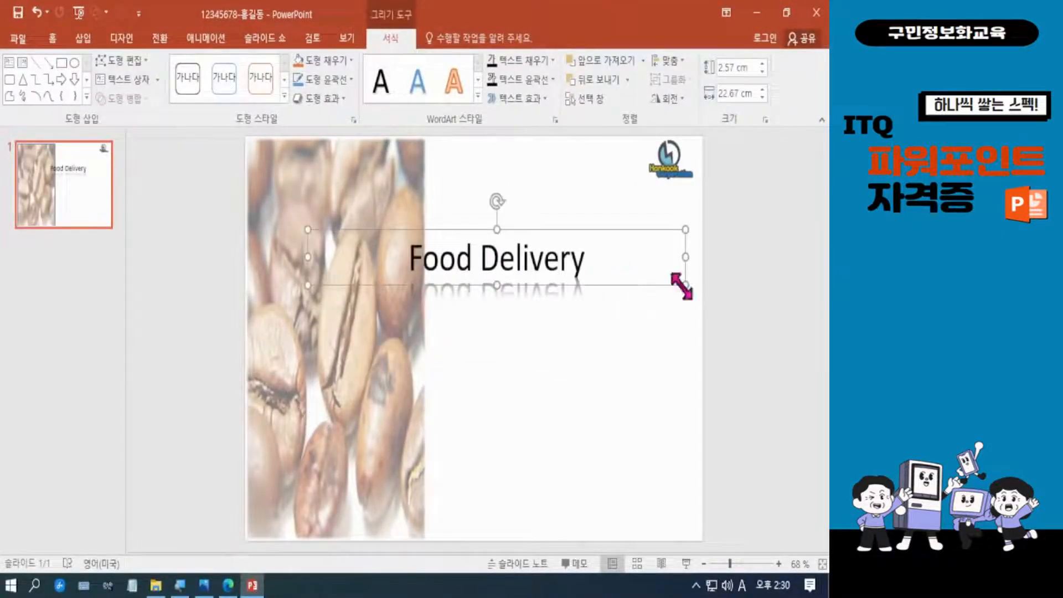
pyautogui.moveTo(686, 285); pyautogui.dragTo(674, 341)
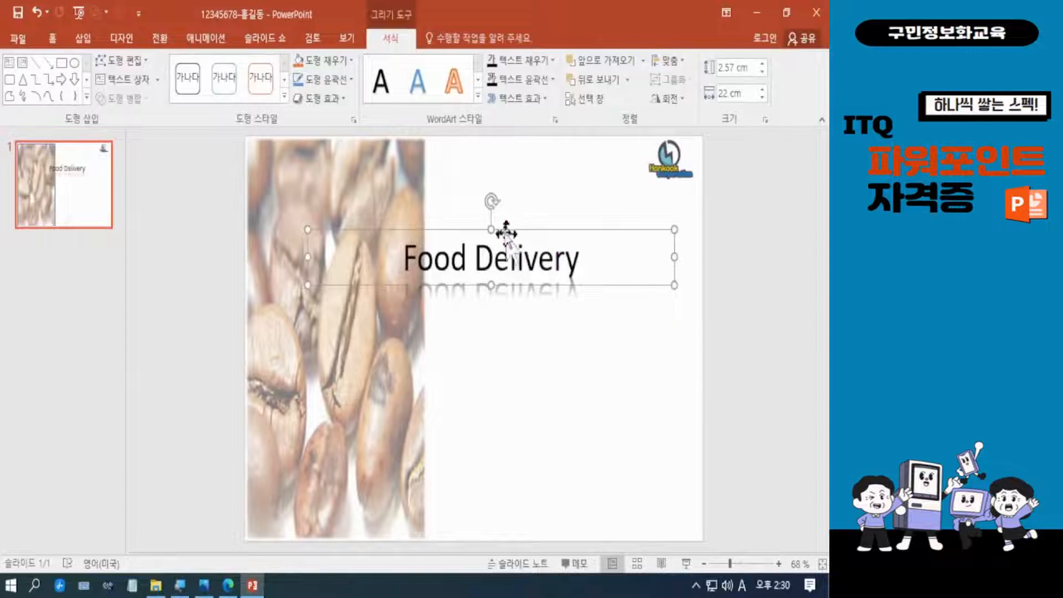
pyautogui.moveTo(455, 227); pyautogui.dragTo(435, 296)
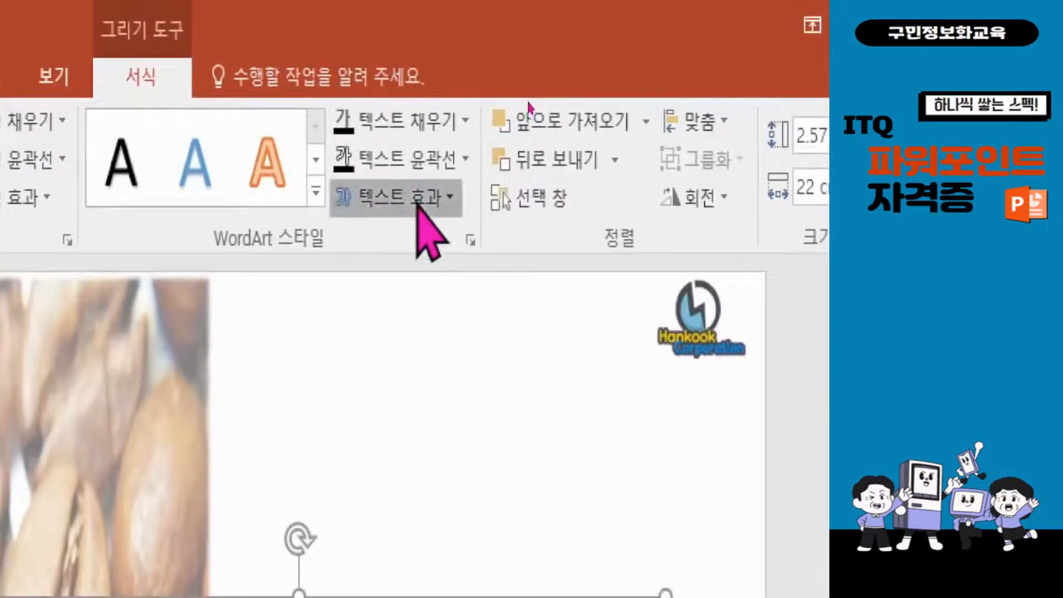
# Apply the 위로 기울기 transform (변환) text effect to the Food Delivery WordArt.
pyautogui.click(418, 199)
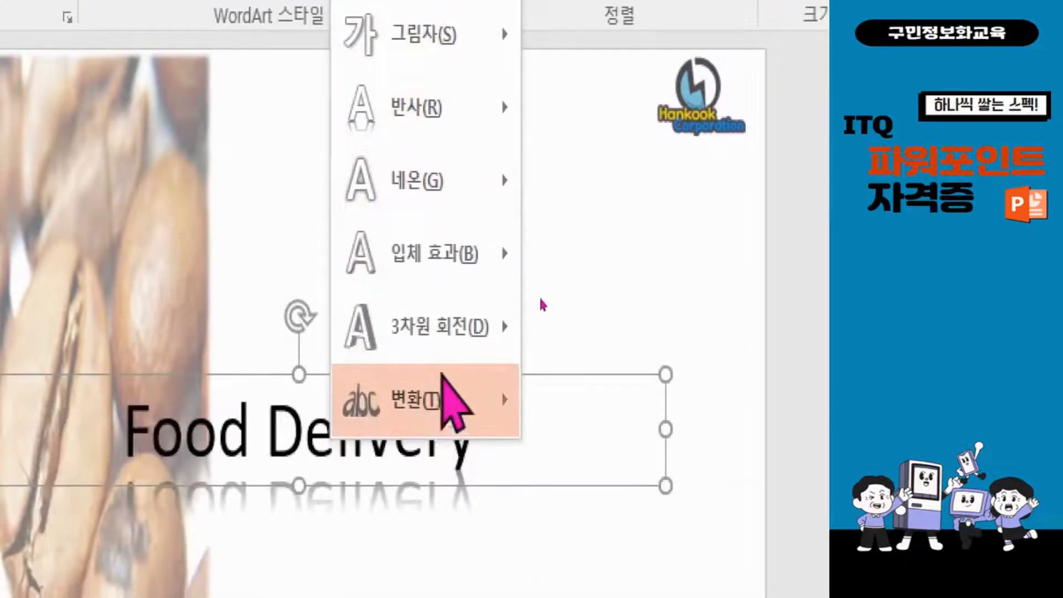
pyautogui.moveTo(443, 382)
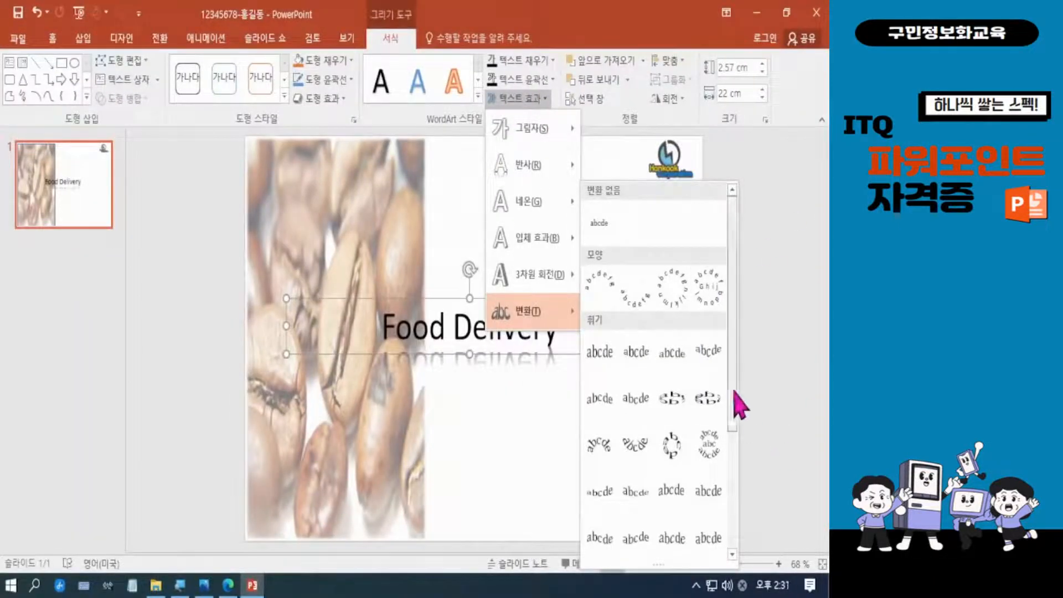
pyautogui.moveTo(736, 404); pyautogui.dragTo(729, 568)
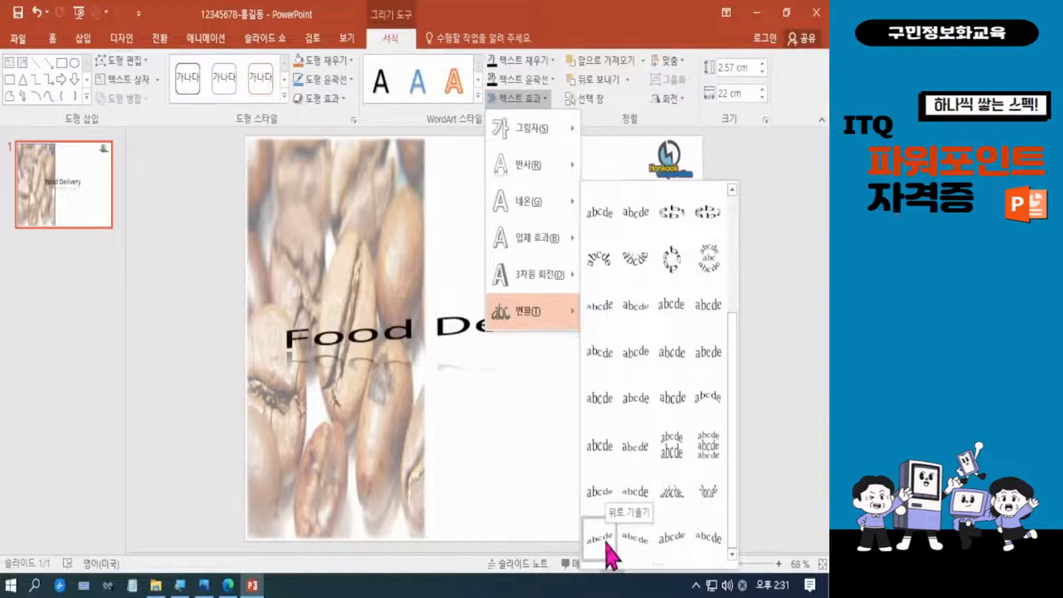
pyautogui.hotkey('ctrl', '4')
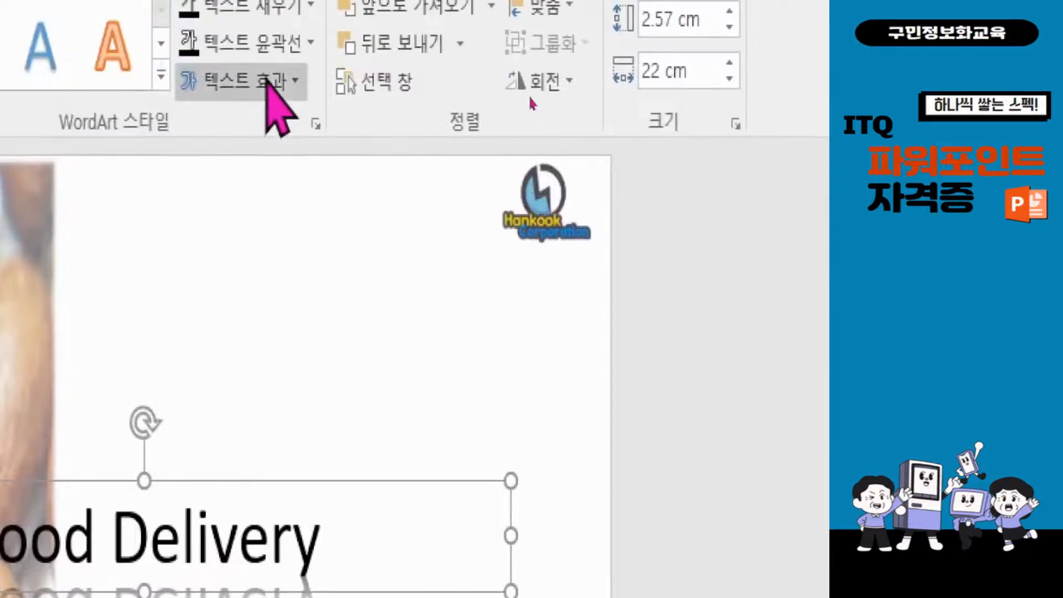
pyautogui.click(266, 5)
pyautogui.moveTo(272, 501)
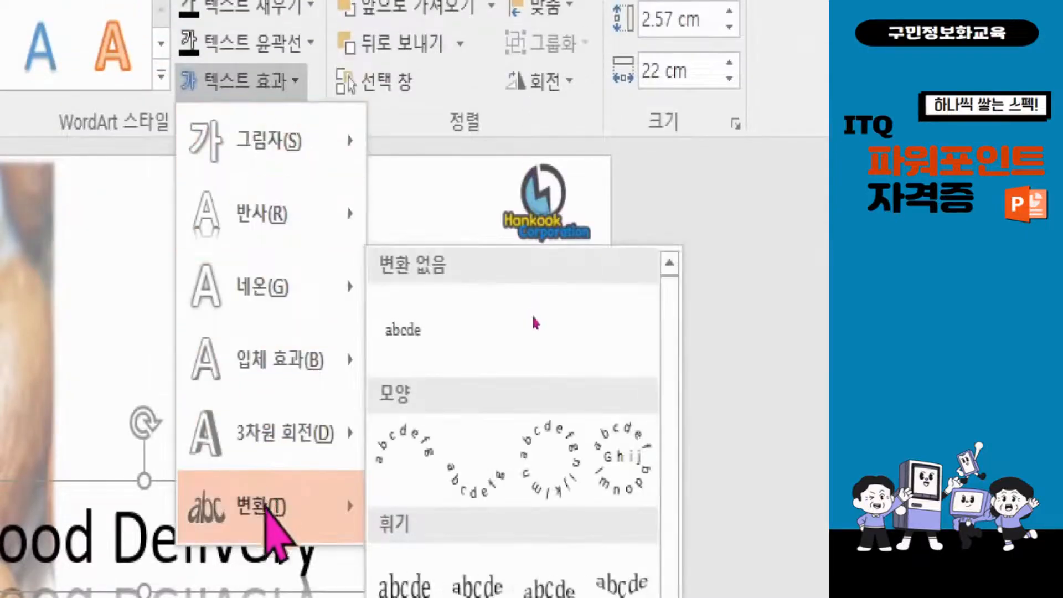
pyautogui.scroll(-3, 522, 532)
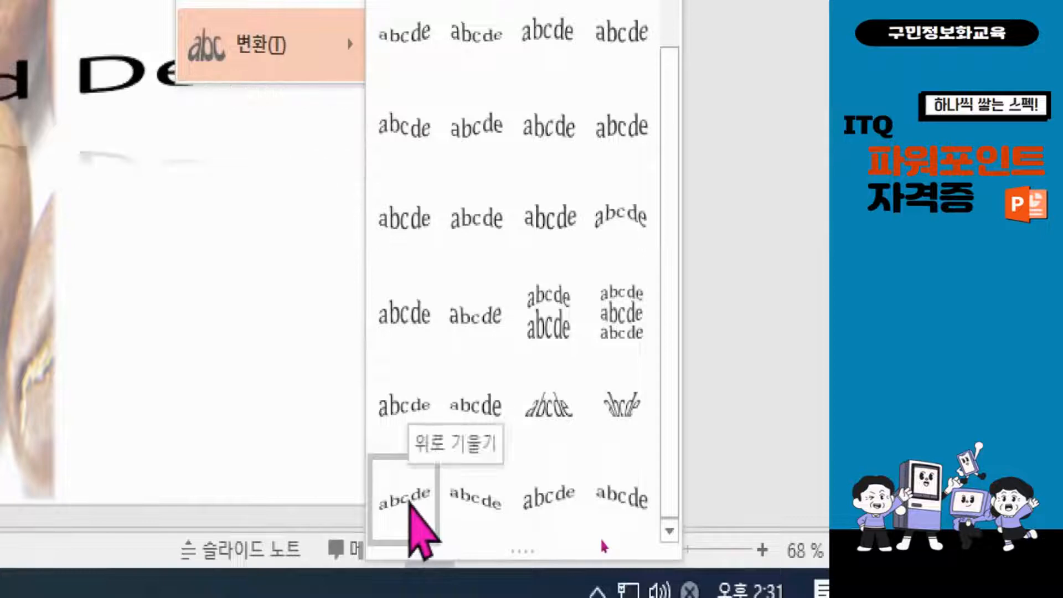
pyautogui.click(410, 501)
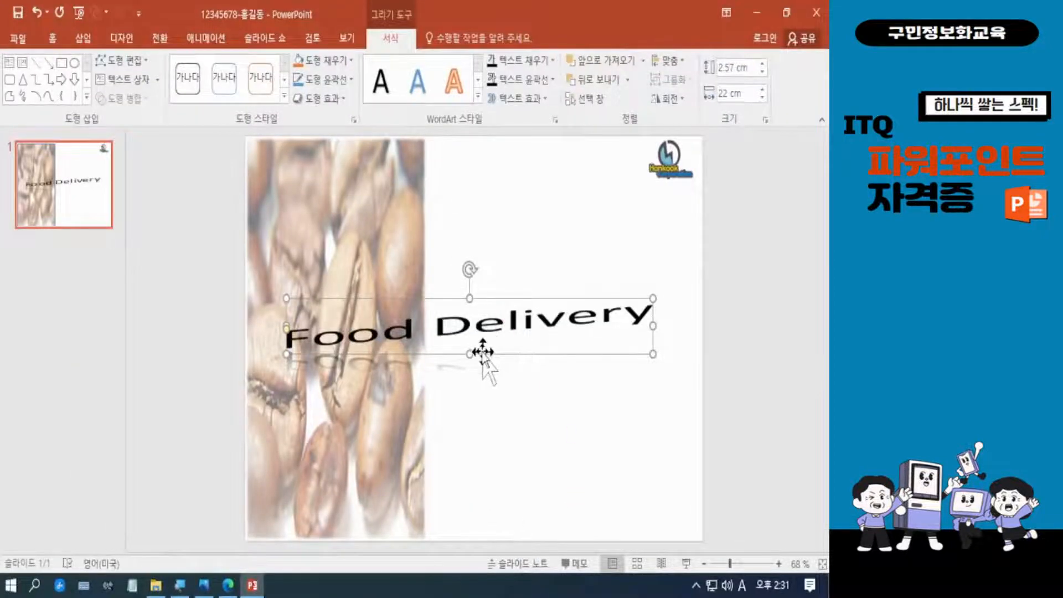
# Enlarge the slanted WordArt to a height of about 6.75 cm and position it across the picture and blank area.
pyautogui.moveTo(467, 356); pyautogui.dragTo(468, 409)
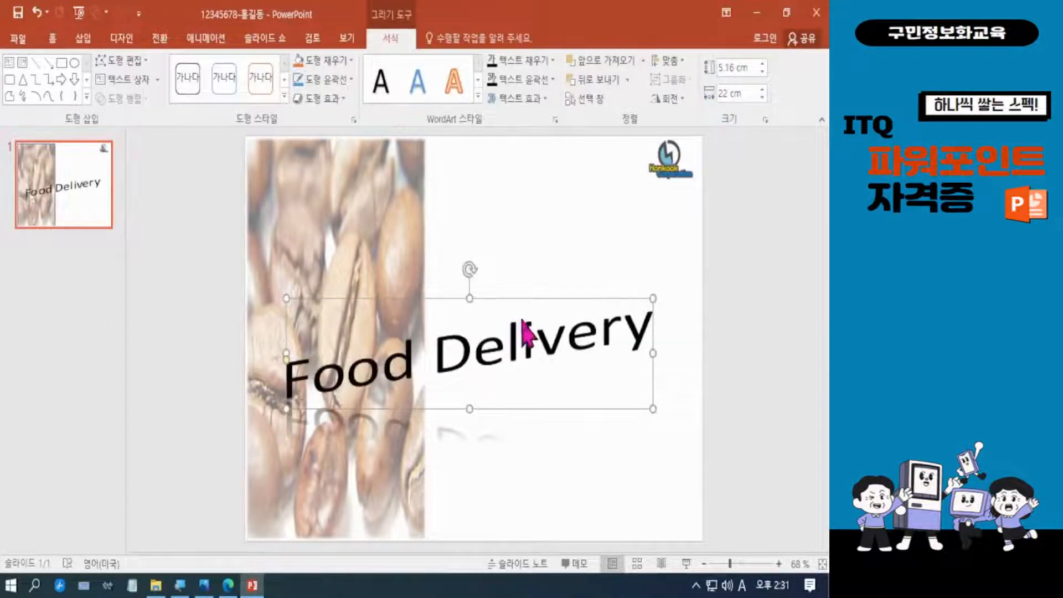
pyautogui.moveTo(560, 297)
pyautogui.mouseDown()
pyautogui.moveTo(573, 228)
pyautogui.moveTo(564, 278)
pyautogui.mouseUp()
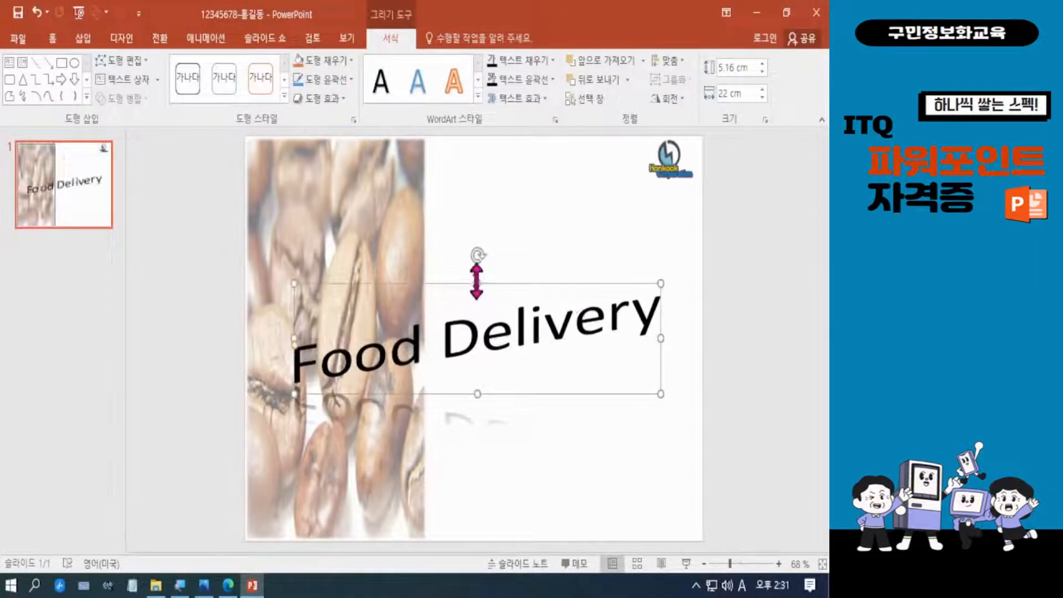
pyautogui.moveTo(477, 283); pyautogui.dragTo(519, 264)
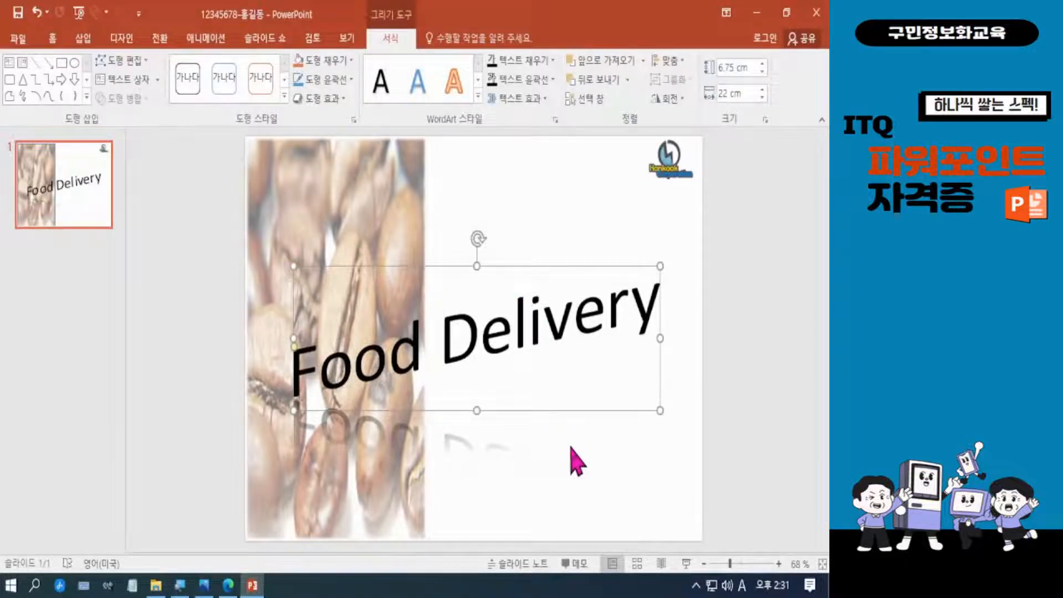
pyautogui.moveTo(559, 266); pyautogui.dragTo(557, 259)
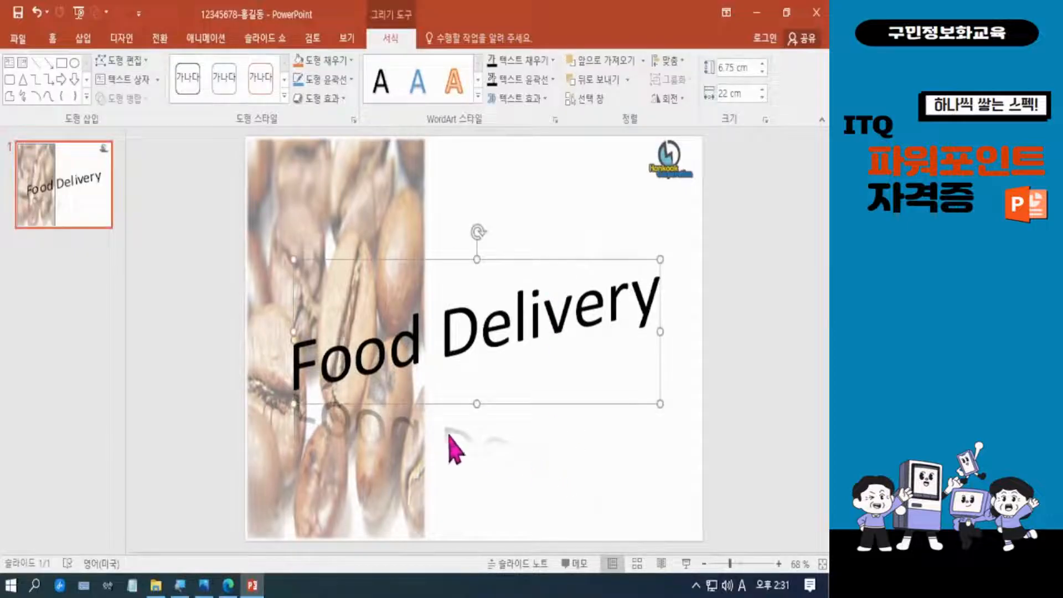
# Compare the title with the sample slide in the exam PDF, return to PowerPoint and save the presentation.
pyautogui.click(228, 585)
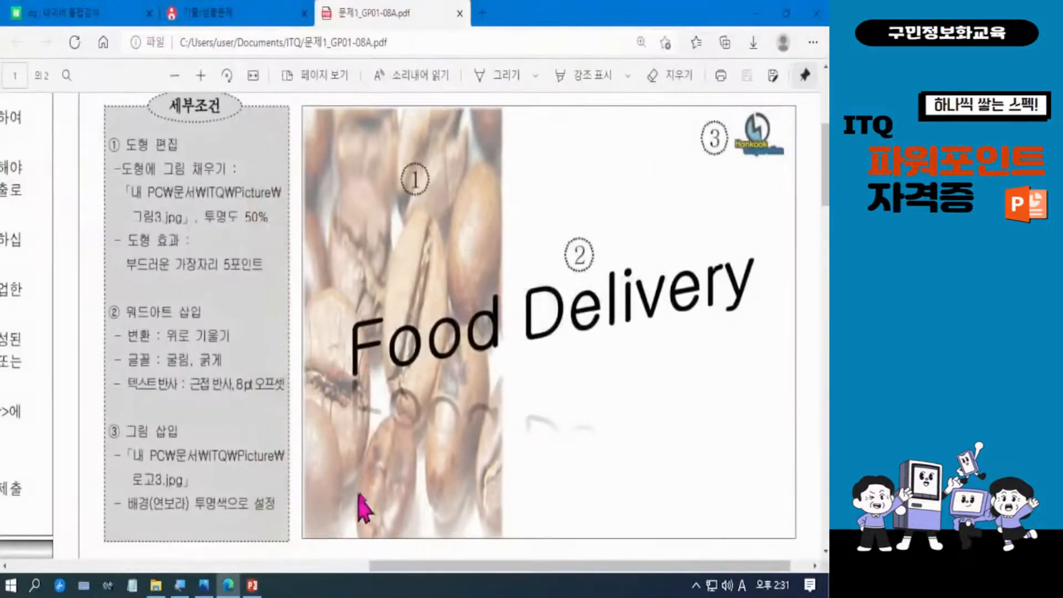
pyautogui.click(252, 585)
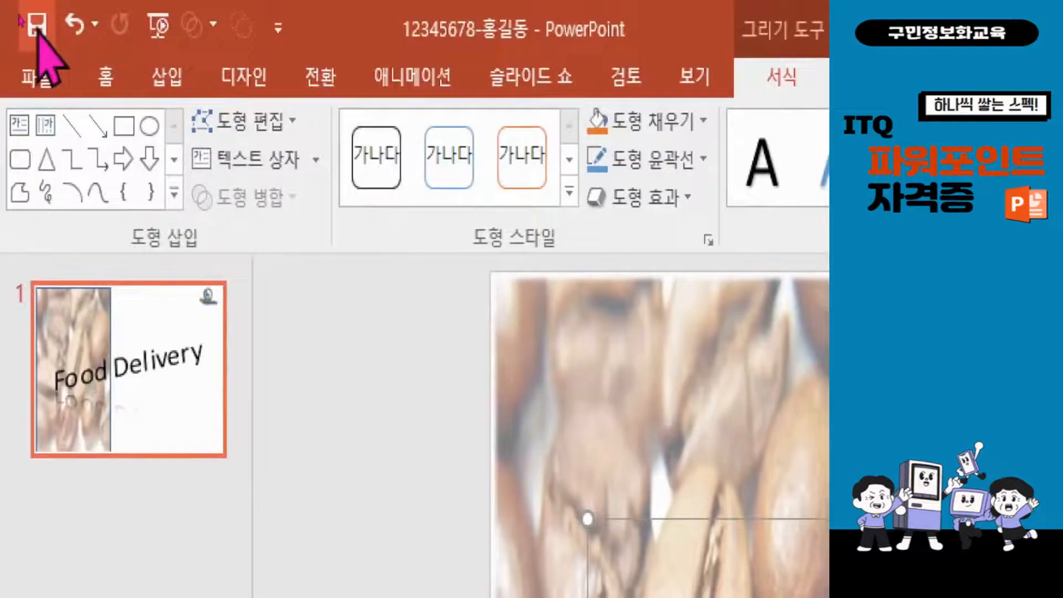
pyautogui.click(36, 25)
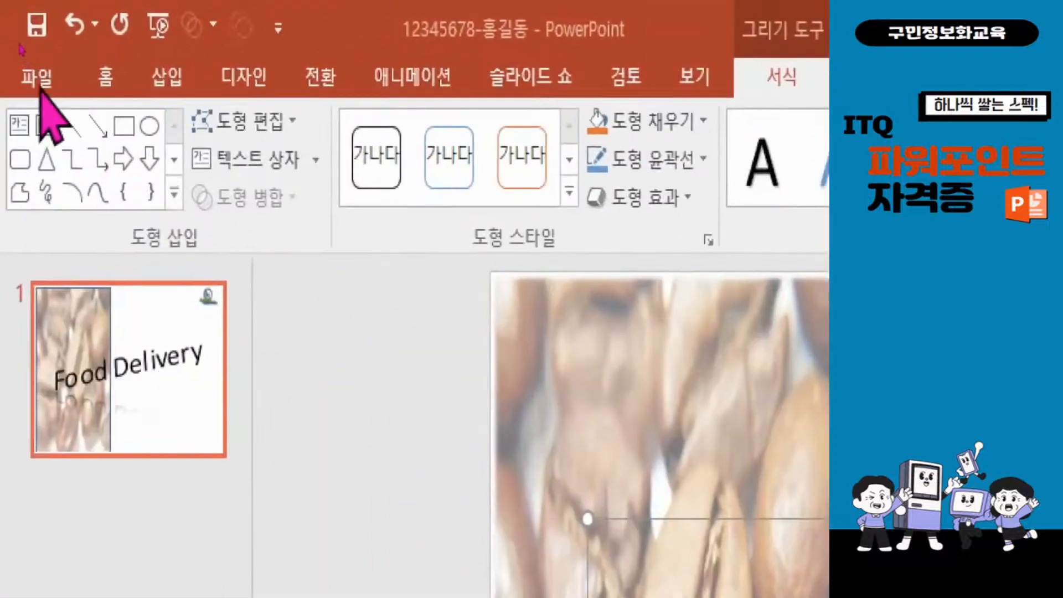
# Create a new blank presentation (새 프레젠테이션).
pyautogui.click(44, 86)
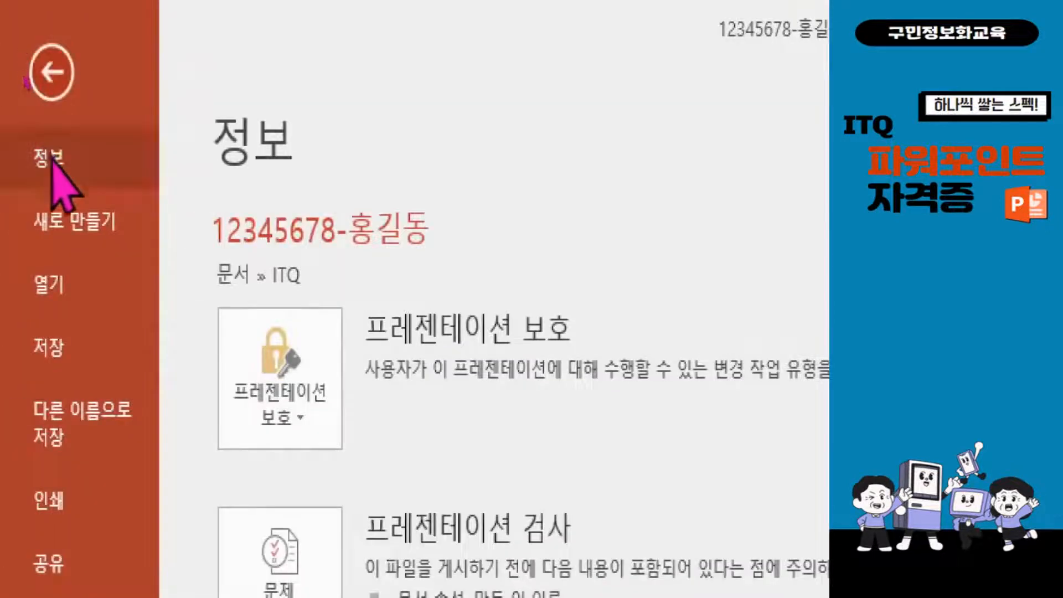
pyautogui.click(91, 227)
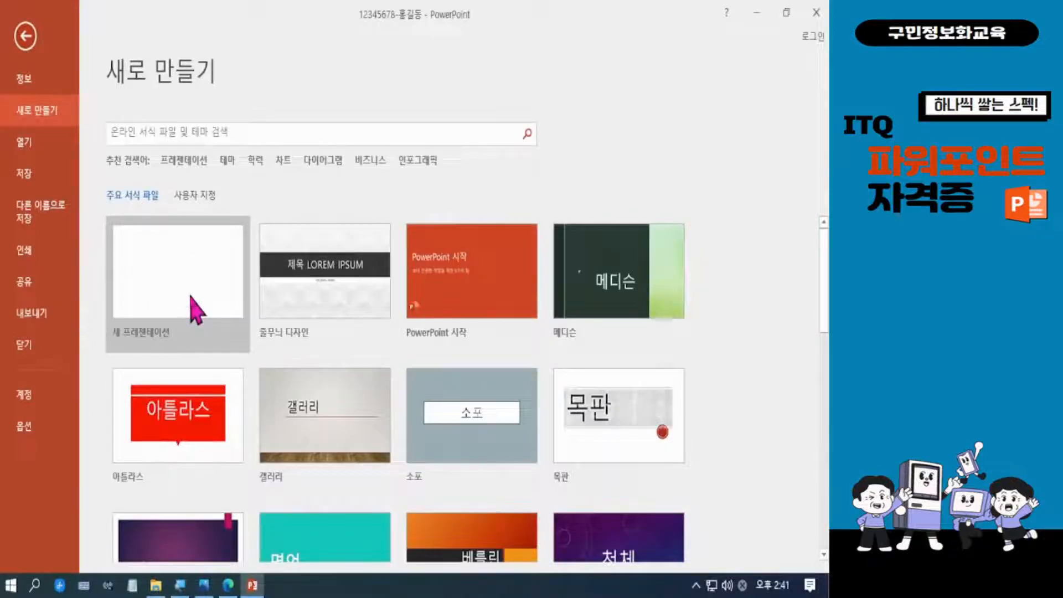
pyautogui.click(191, 297)
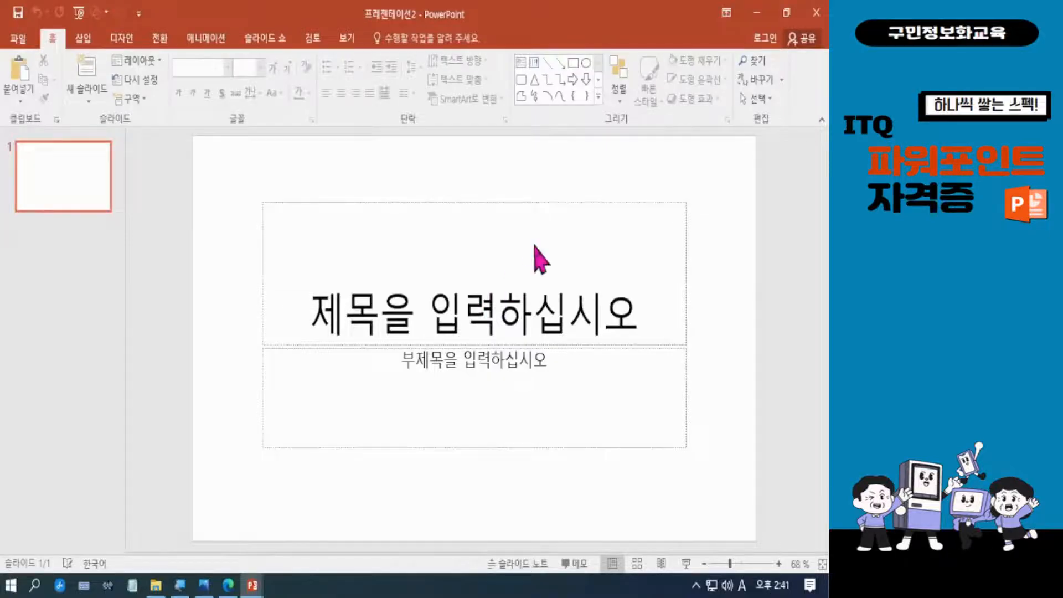
# Save the new presentation in the ITQ folder, naming it with the exam number, a hyphen and the examinee's name.
pyautogui.press('F12')
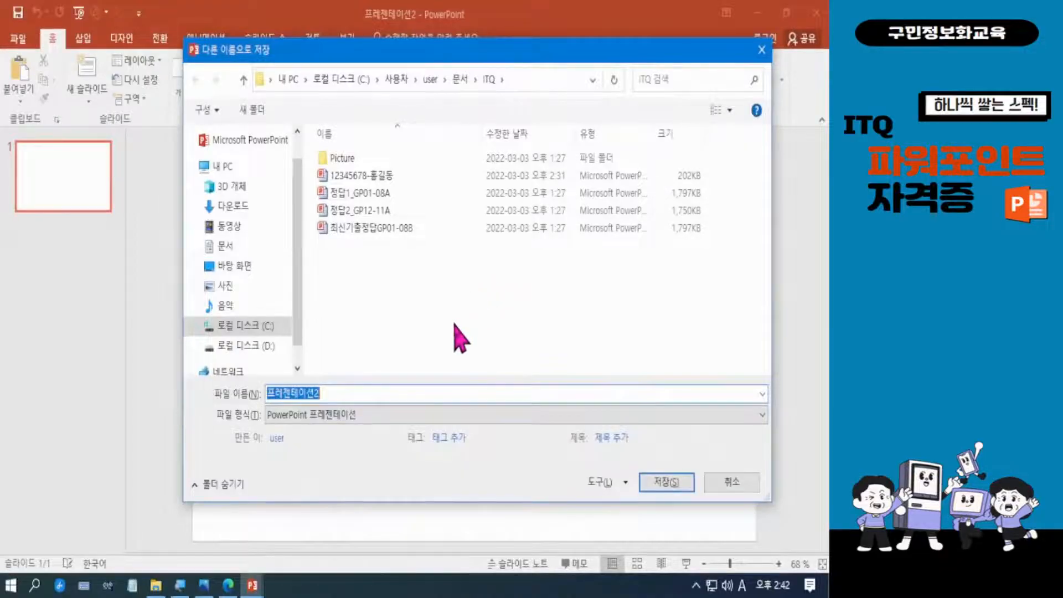
pyautogui.write('11111')
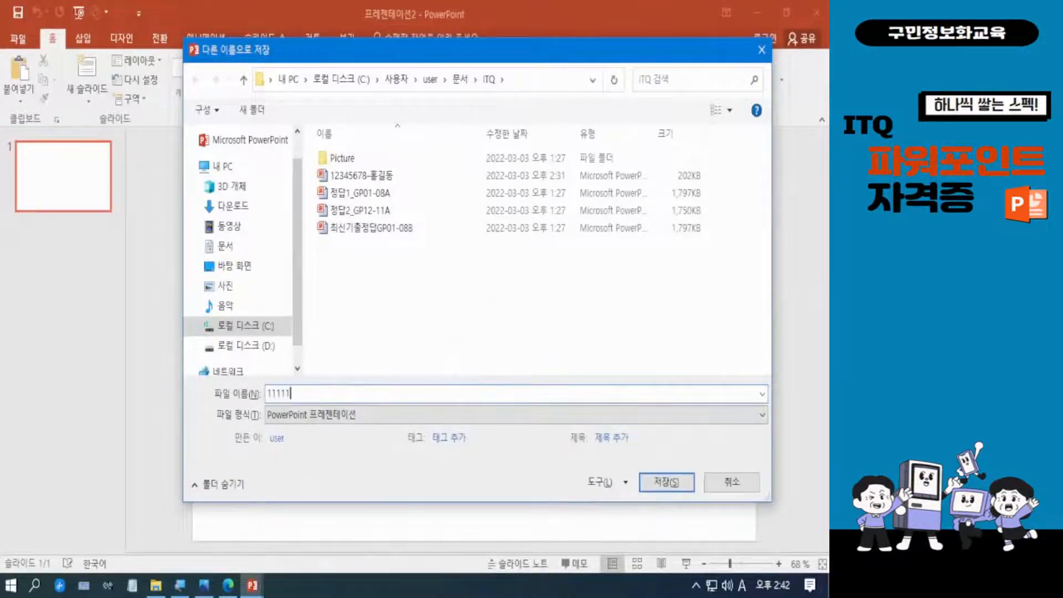
pyautogui.write('1111-gh')
pyautogui.press('Hangul')
pyautogui.write('홍길동')
pyautogui.hotkey('ctrl', '4')
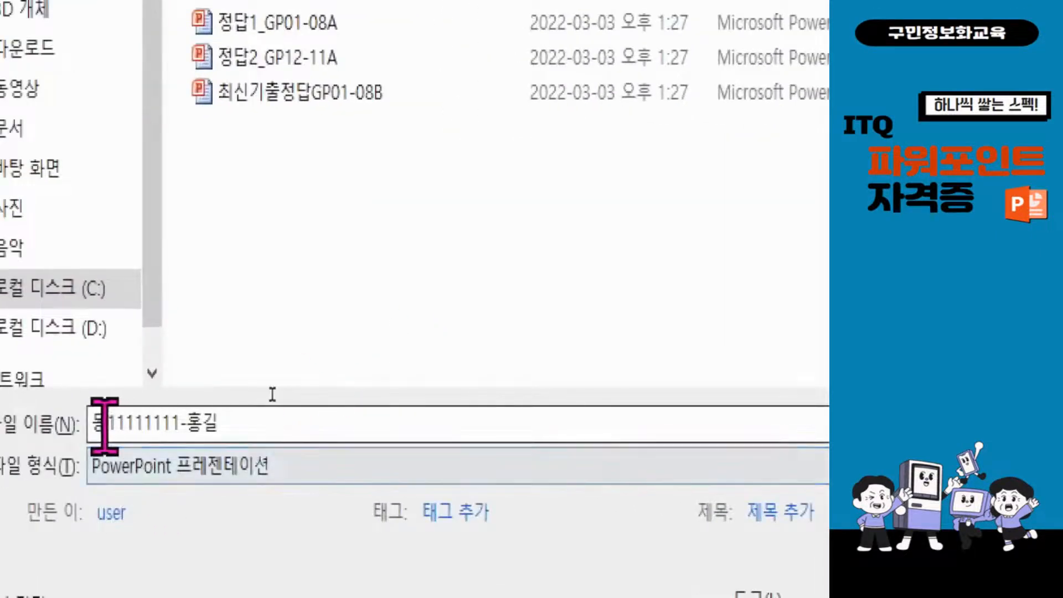
pyautogui.click(113, 429)
pyautogui.press('BackSpace')
pyautogui.click(248, 430)
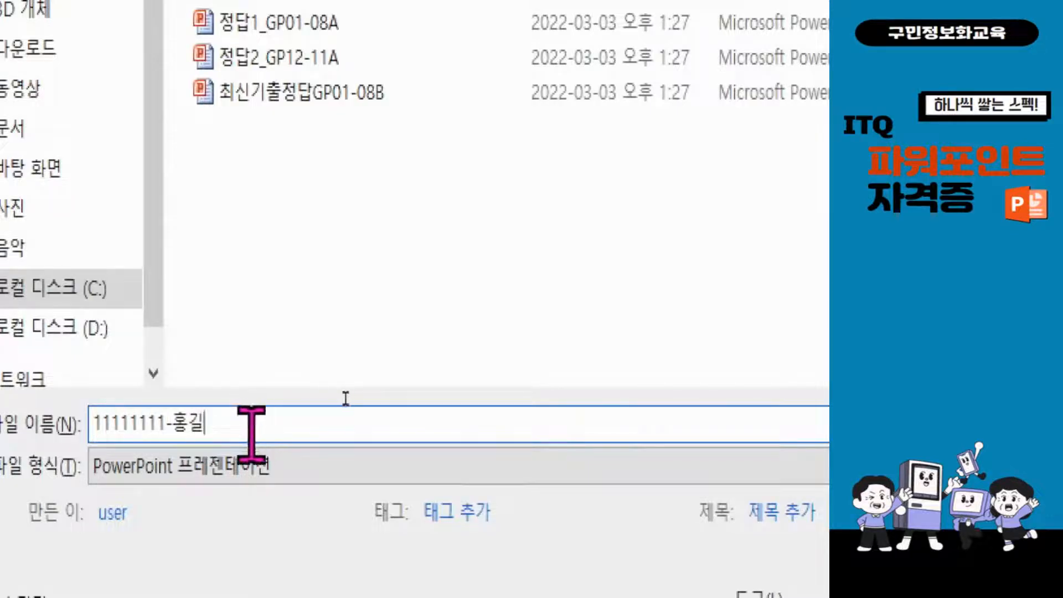
pyautogui.write('동')
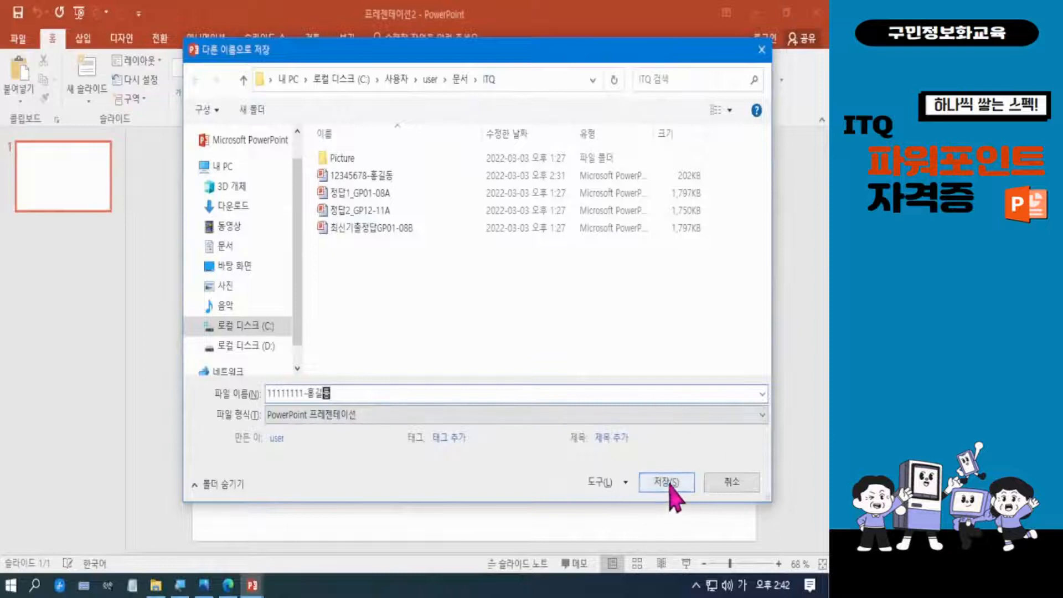
pyautogui.click(667, 489)
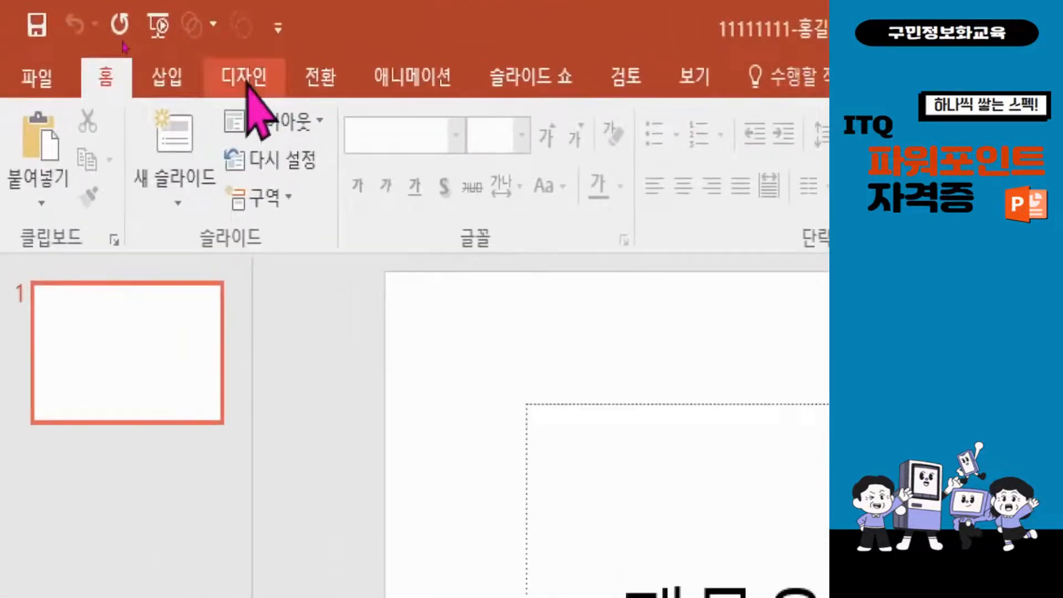
# Set the slide size to A4 용지(210x297mm) and scale the content with 맞춤 확인.
pyautogui.click(134, 43)
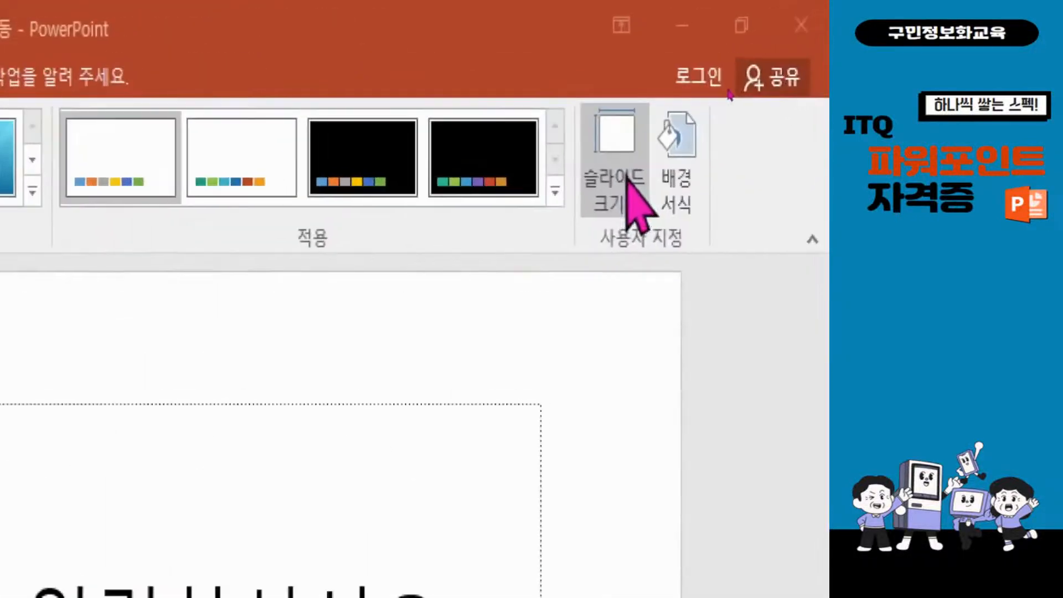
pyautogui.click(625, 171)
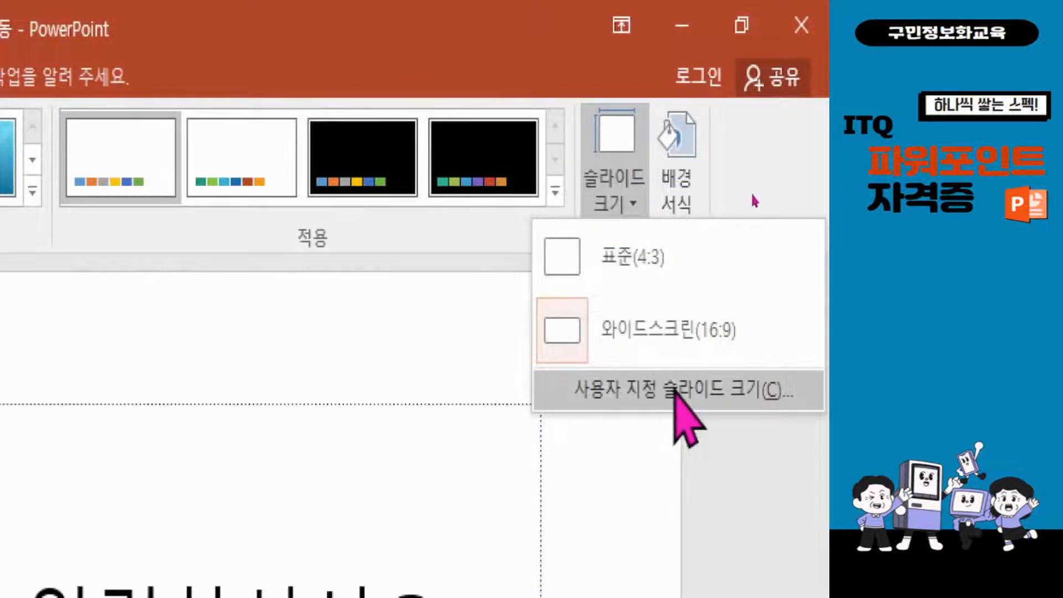
pyautogui.click(676, 390)
pyautogui.moveTo(116, 377); pyautogui.dragTo(593, 111)
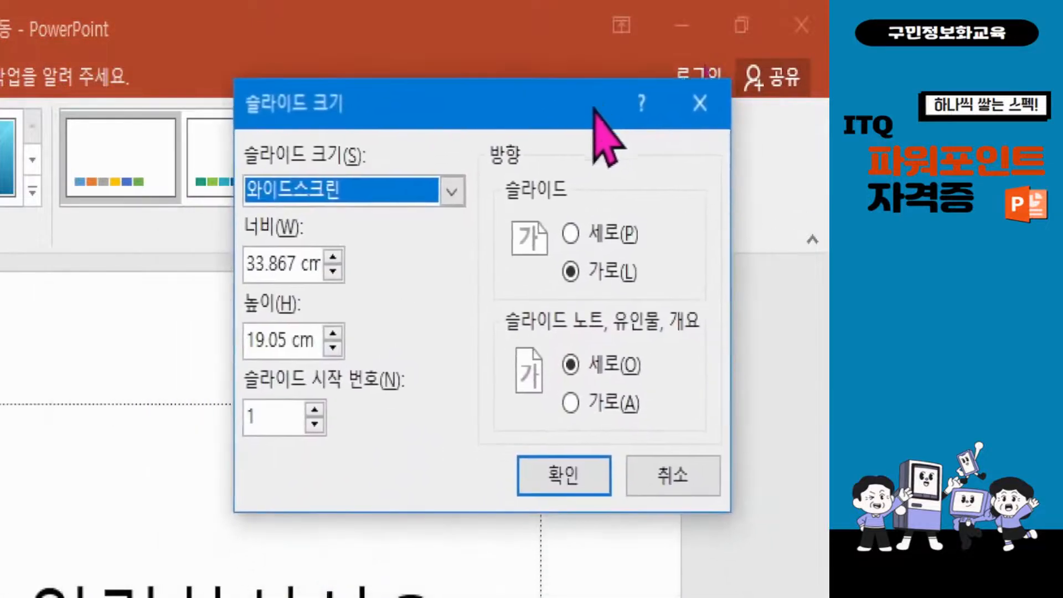
pyautogui.click(452, 193)
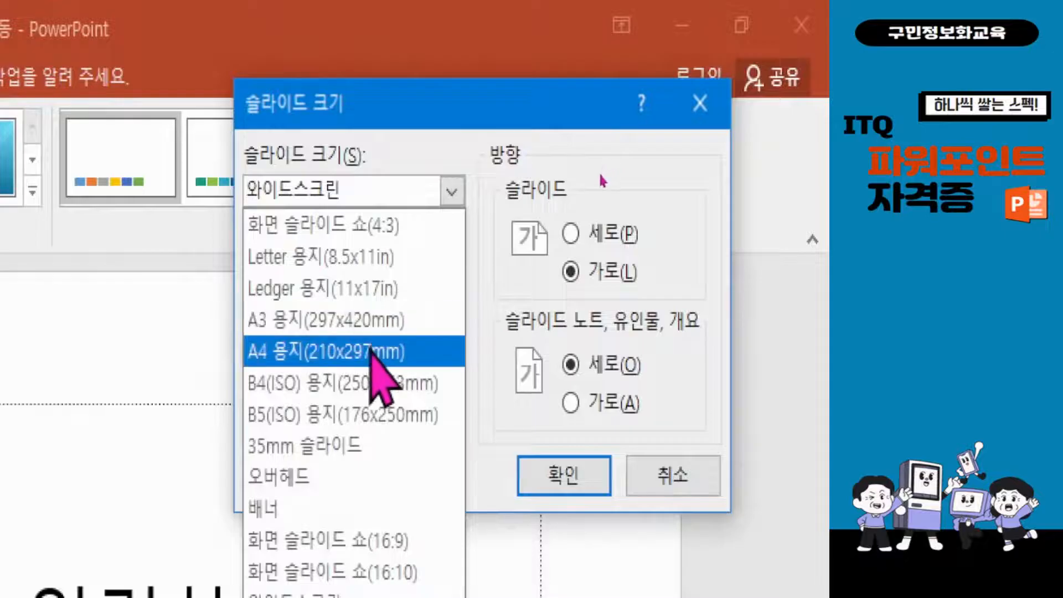
pyautogui.click(369, 352)
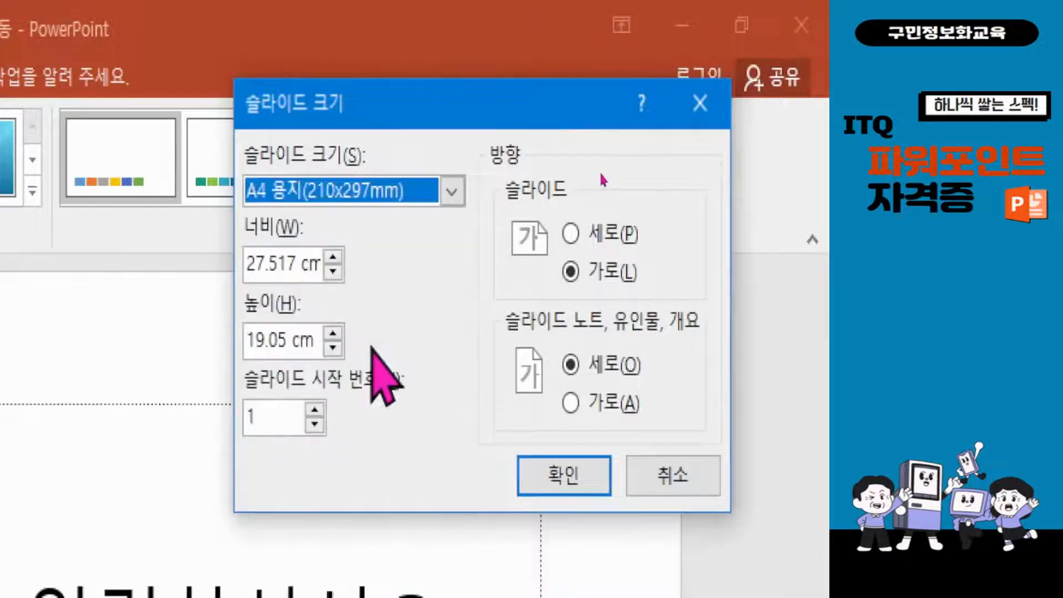
pyautogui.click(575, 493)
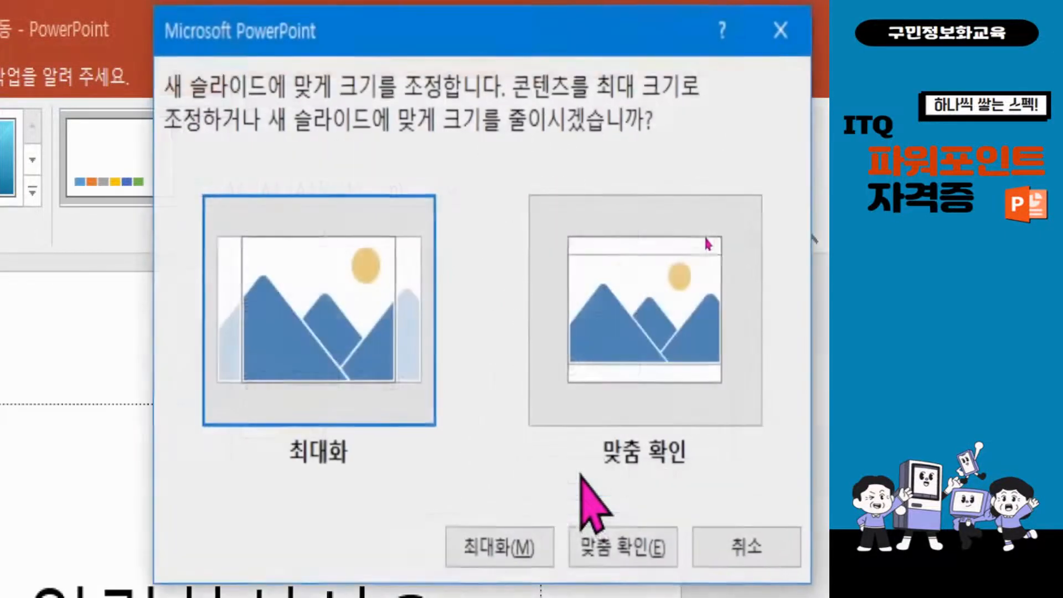
pyautogui.click(652, 310)
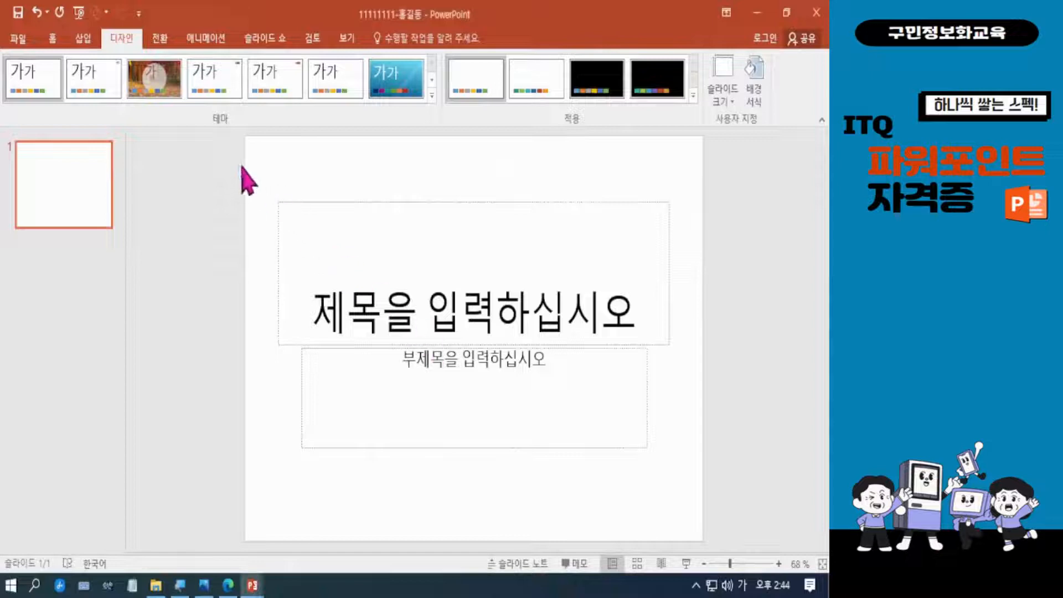
# Delete the title and subtitle placeholders and insert the 로고3 picture from the ITQ Picture folder.
pyautogui.moveTo(241, 162); pyautogui.dragTo(760, 510)
pyautogui.press('Delete')
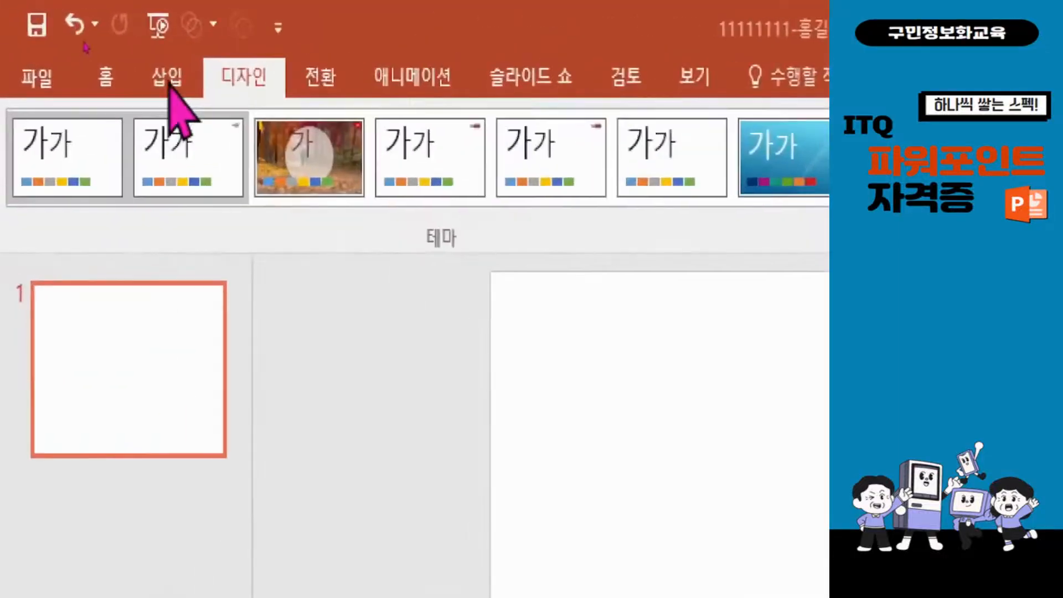
pyautogui.click(167, 77)
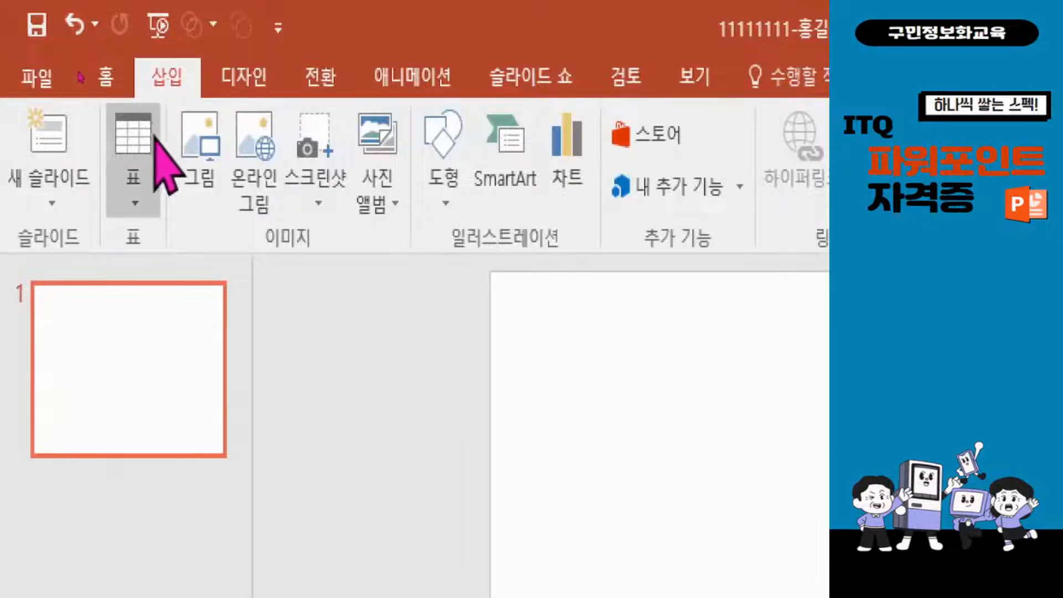
pyautogui.click(208, 145)
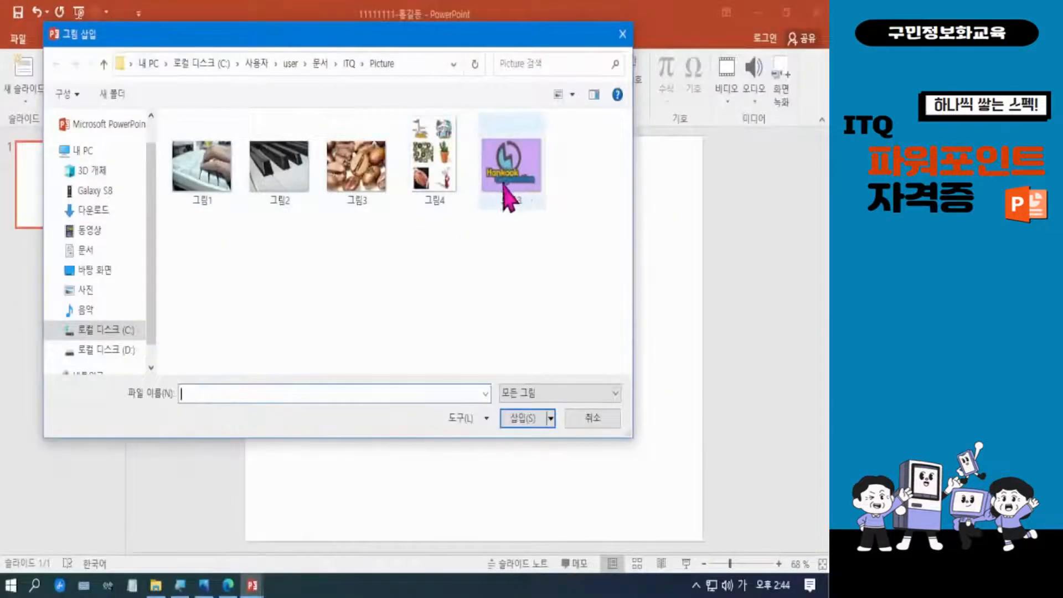
pyautogui.click(512, 183)
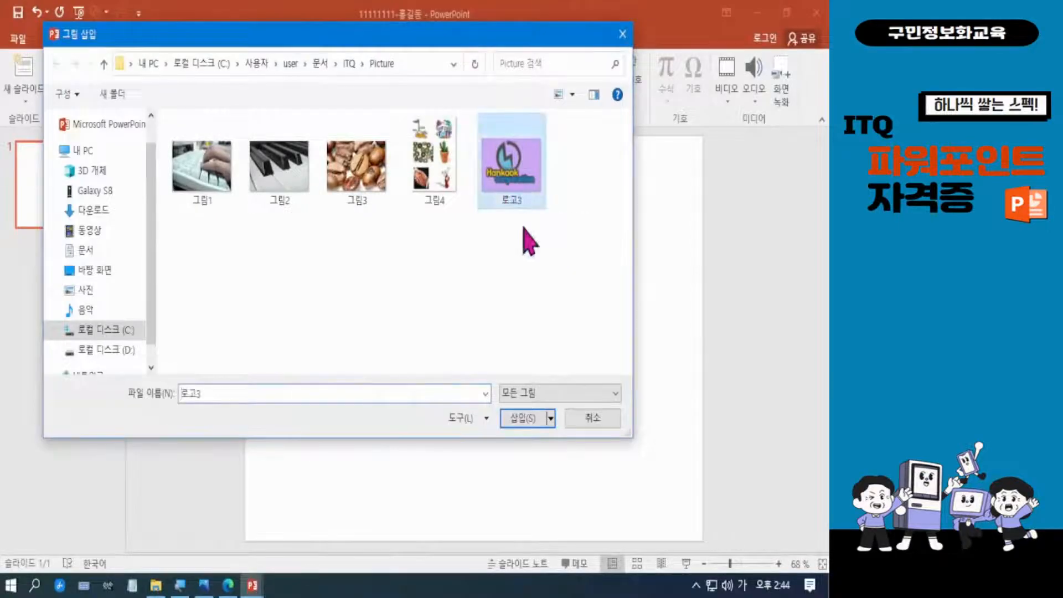
pyautogui.click(532, 416)
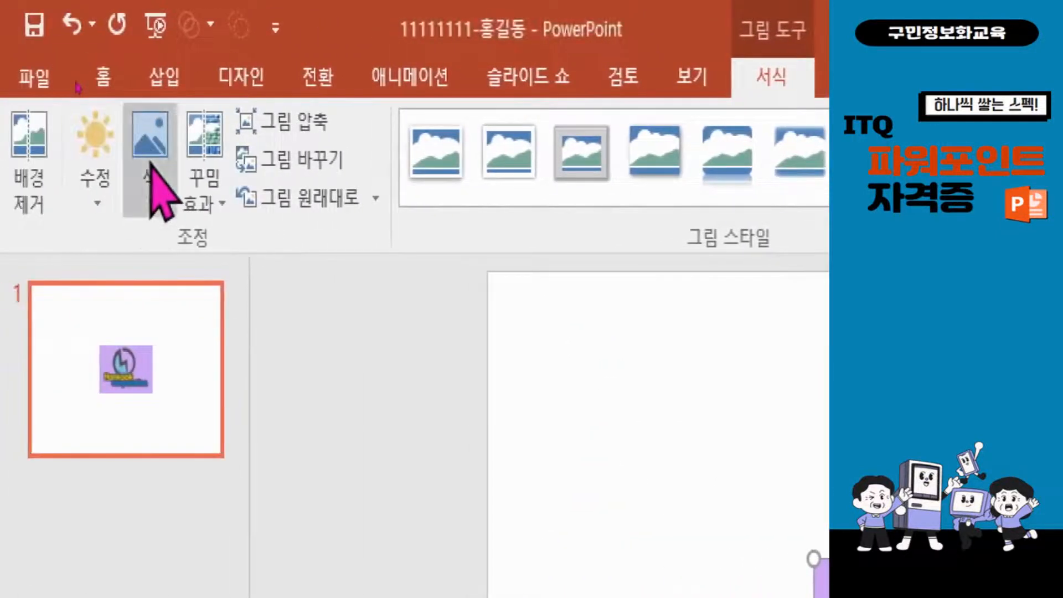
# Make the logo's light purple background transparent with 투명한 색 설정.
pyautogui.click(149, 208)
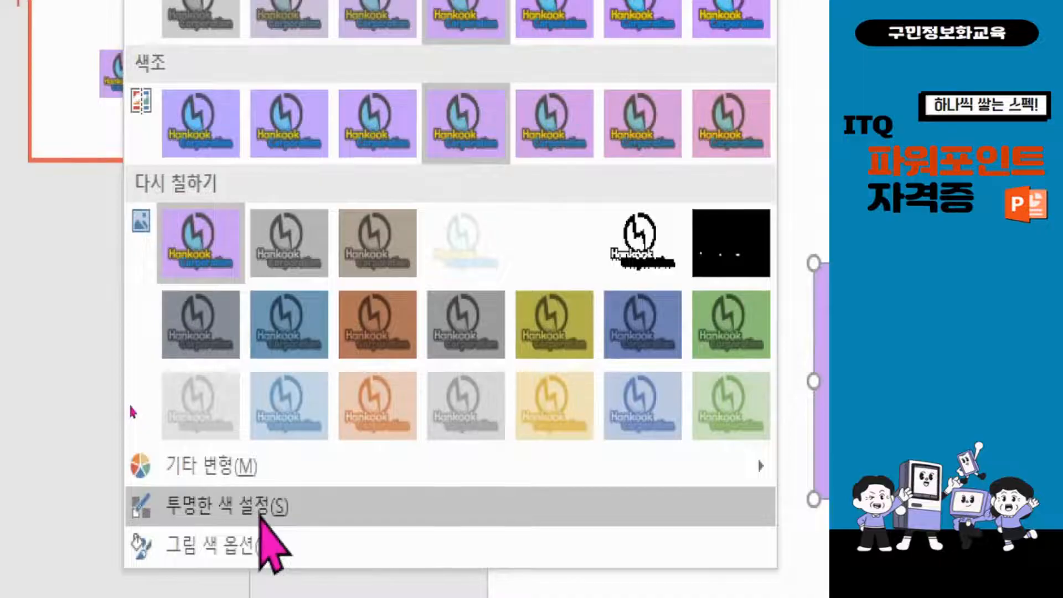
pyautogui.click(260, 515)
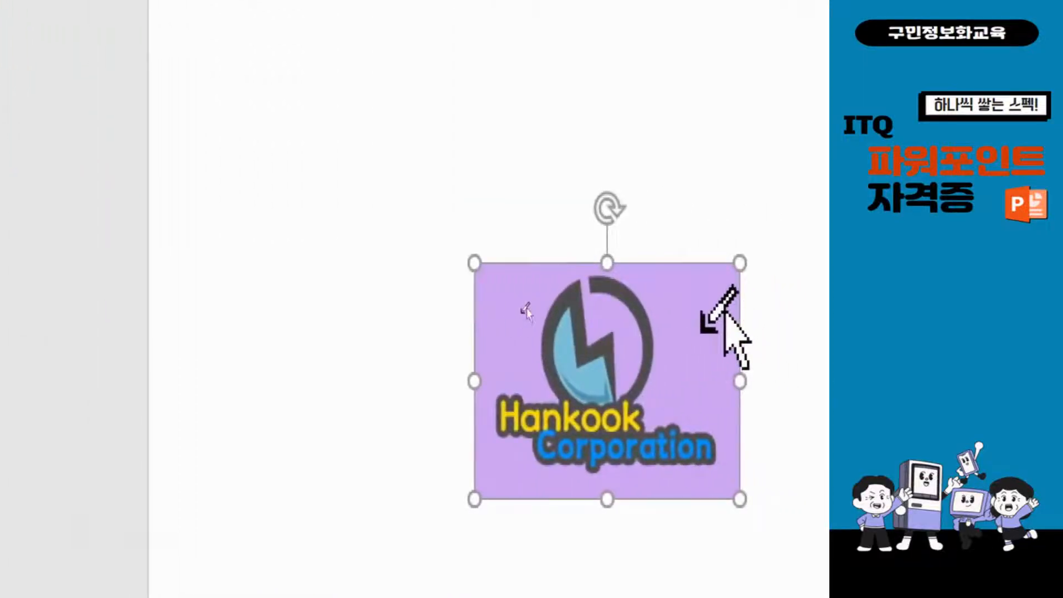
pyautogui.click(526, 308)
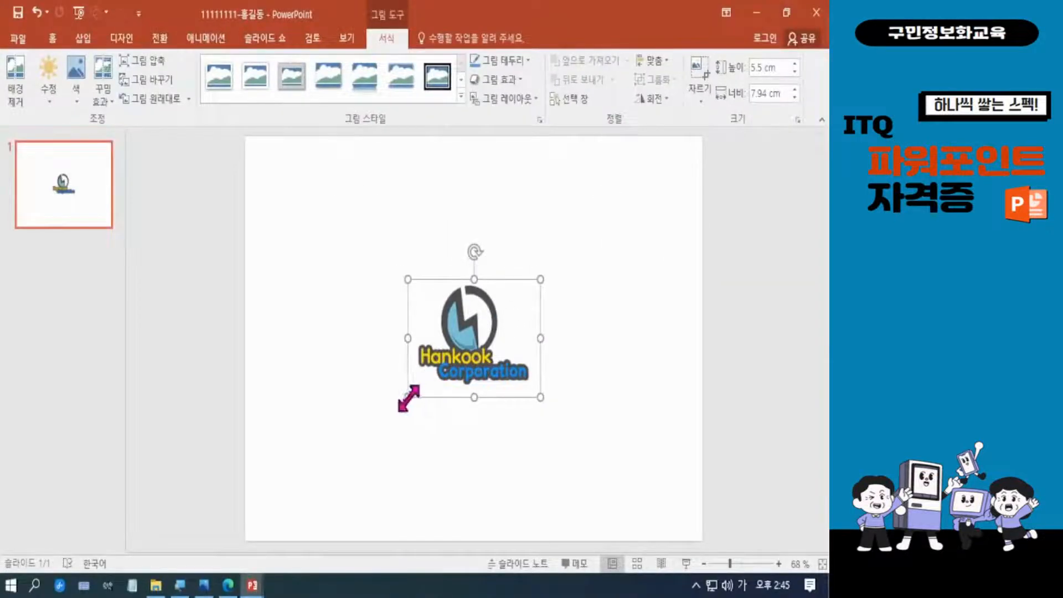
# Shrink the logo to about 2.21 cm high by 3.19 cm wide and place it in the slide's upper-right corner.
pyautogui.moveTo(408, 397); pyautogui.dragTo(674, 160)
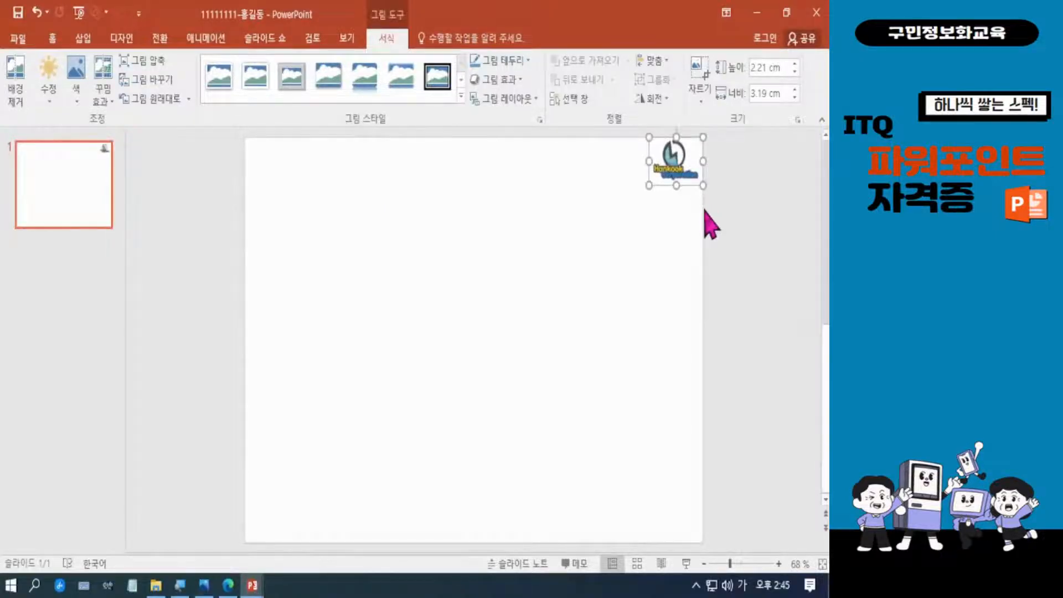
pyautogui.hotkey('ctrl', 'Left')
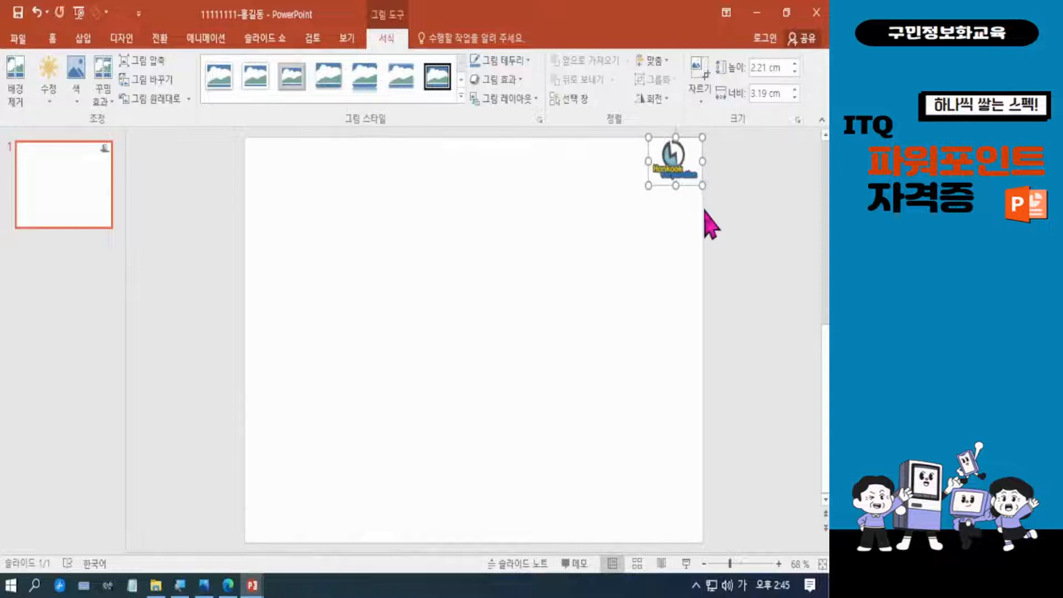
pyautogui.hotkey('ctrl', 'Down')
pyautogui.hotkey('ctrl', 'Down')
pyautogui.hotkey('ctrl', 'Down')
pyautogui.hotkey('ctrl', 'Down')
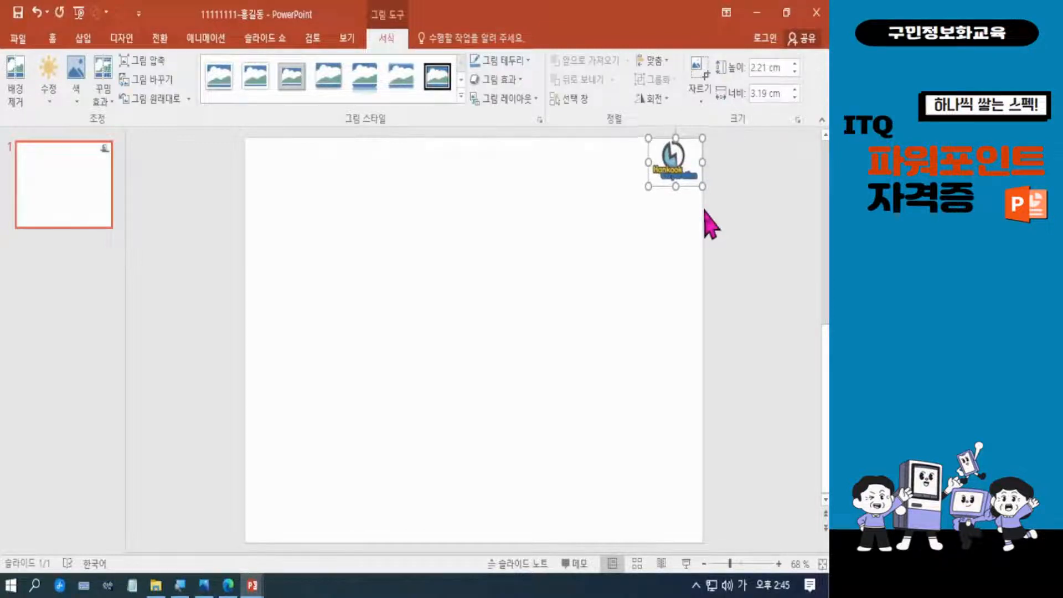
pyautogui.hotkey('ctrl', 'Left')
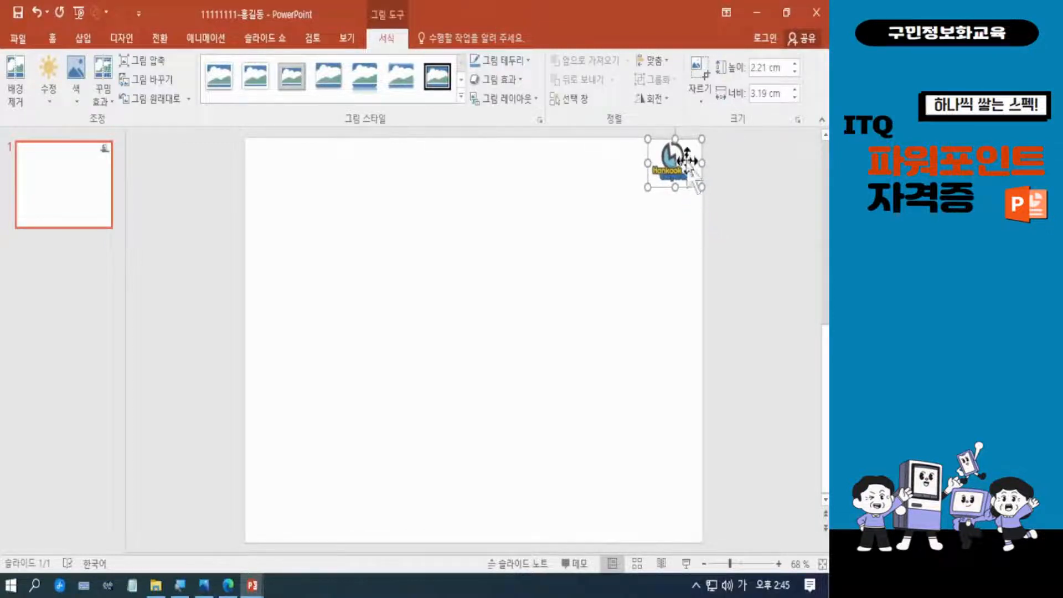
# Move the logo to the slide's upper-left corner and nudge it flush with the top and left edges.
pyautogui.moveTo(654, 161); pyautogui.dragTo(287, 167)
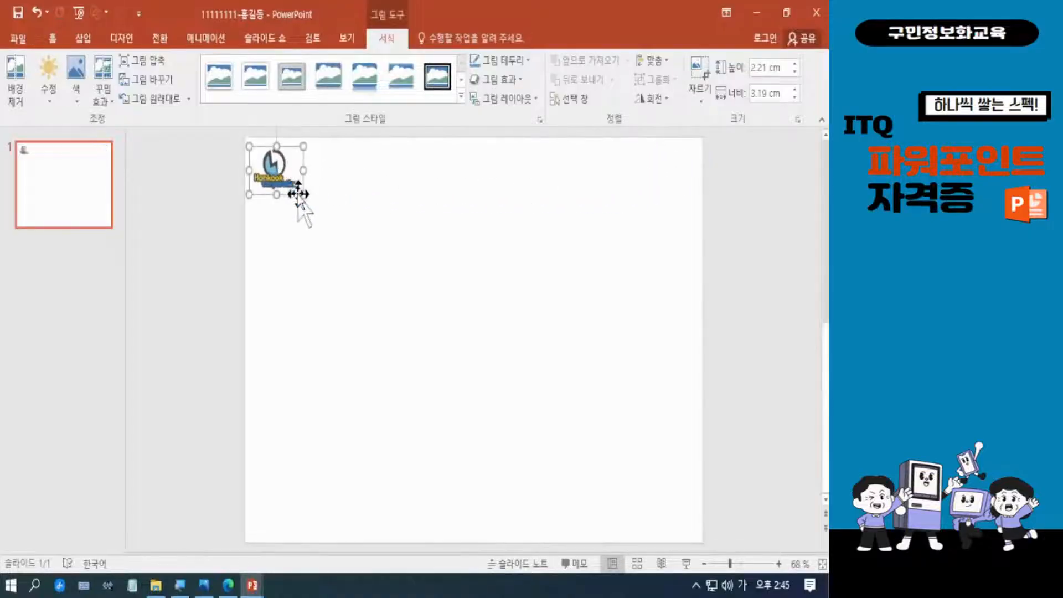
pyautogui.hotkey('ctrl', 'Up')
pyautogui.hotkey('ctrl', 'Up')
pyautogui.hotkey('ctrl', 'Up')
pyautogui.hotkey('ctrl', 'Up')
pyautogui.hotkey('ctrl', 'Up')
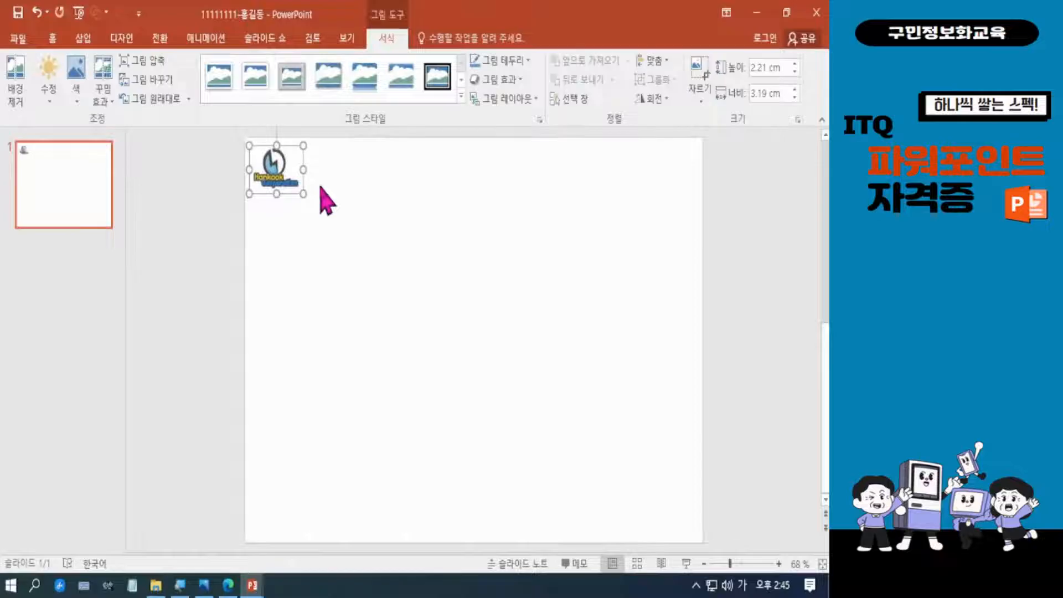
pyautogui.hotkey('ctrl', 'Up')
pyautogui.hotkey('ctrl', 'Up')
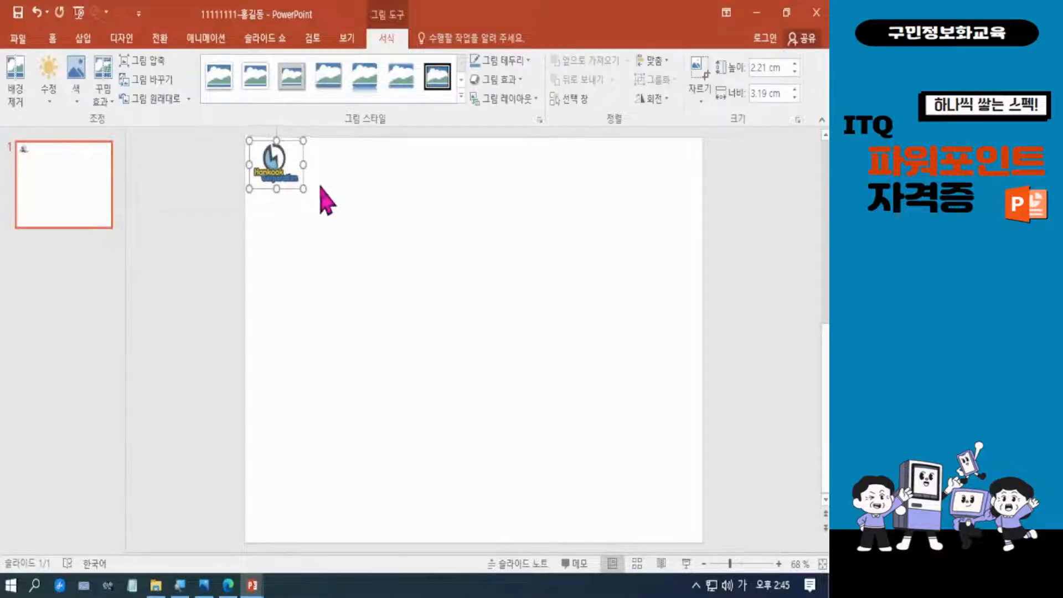
pyautogui.hotkey('ctrl', 'Left')
pyautogui.hotkey('ctrl', 'Left')
pyautogui.hotkey('ctrl', 'Left')
pyautogui.hotkey('ctrl', 'Left')
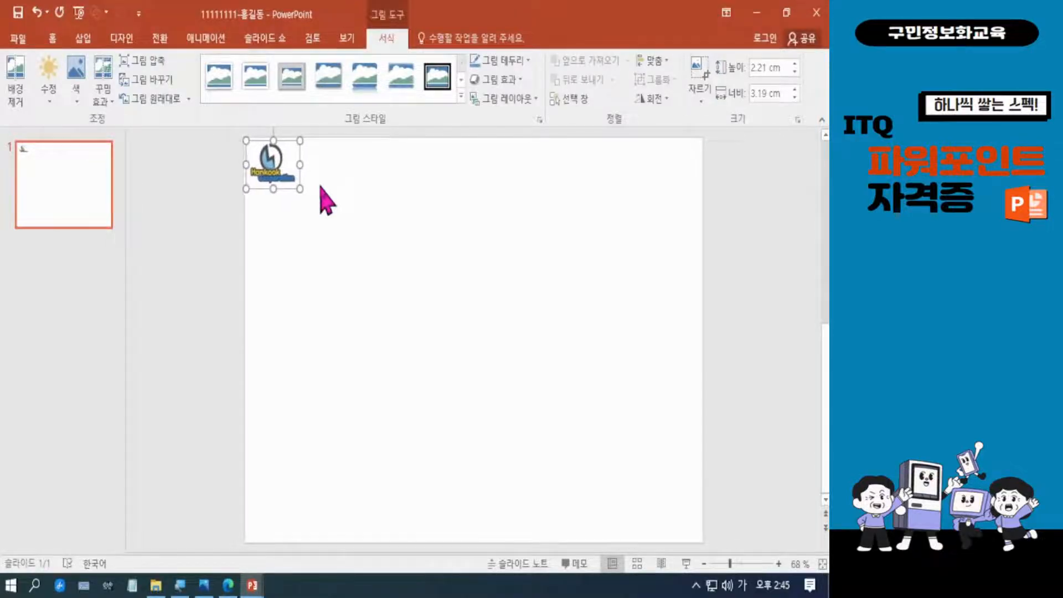
pyautogui.hotkey('ctrl', 'Left')
pyautogui.hotkey('ctrl', 'Up')
pyautogui.hotkey('ctrl', 'Up')
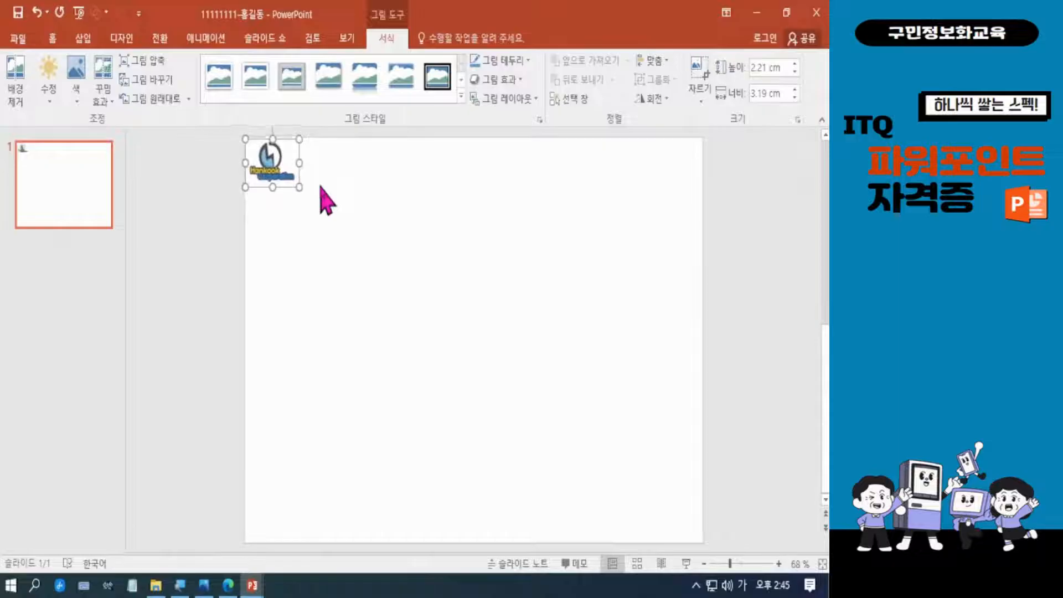
pyautogui.hotkey('ctrl', 'Down')
pyautogui.hotkey('ctrl', 'Up')
pyautogui.hotkey('ctrl', 'Up')
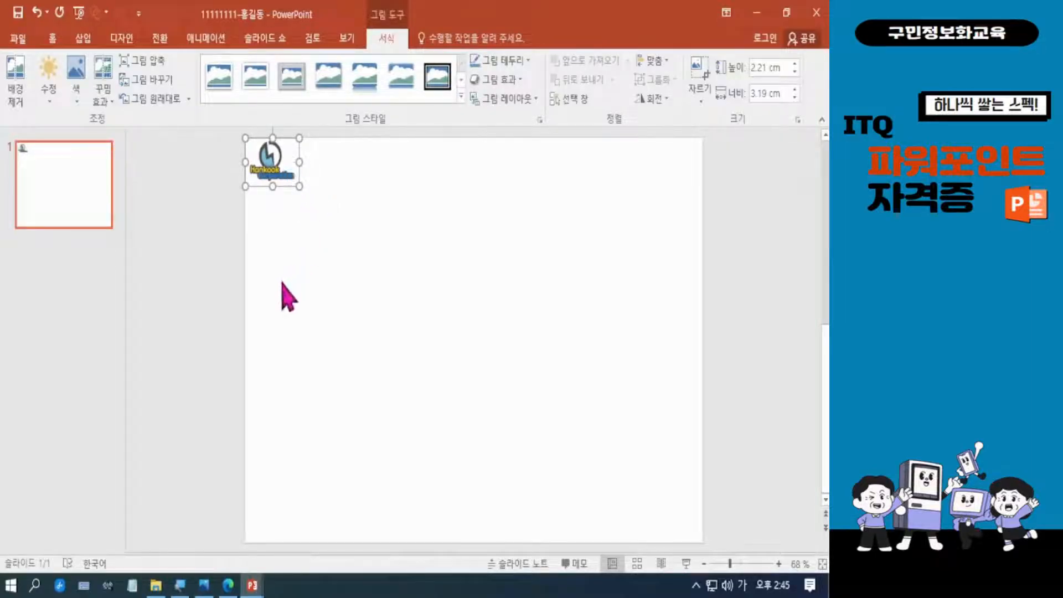
pyautogui.click(375, 376)
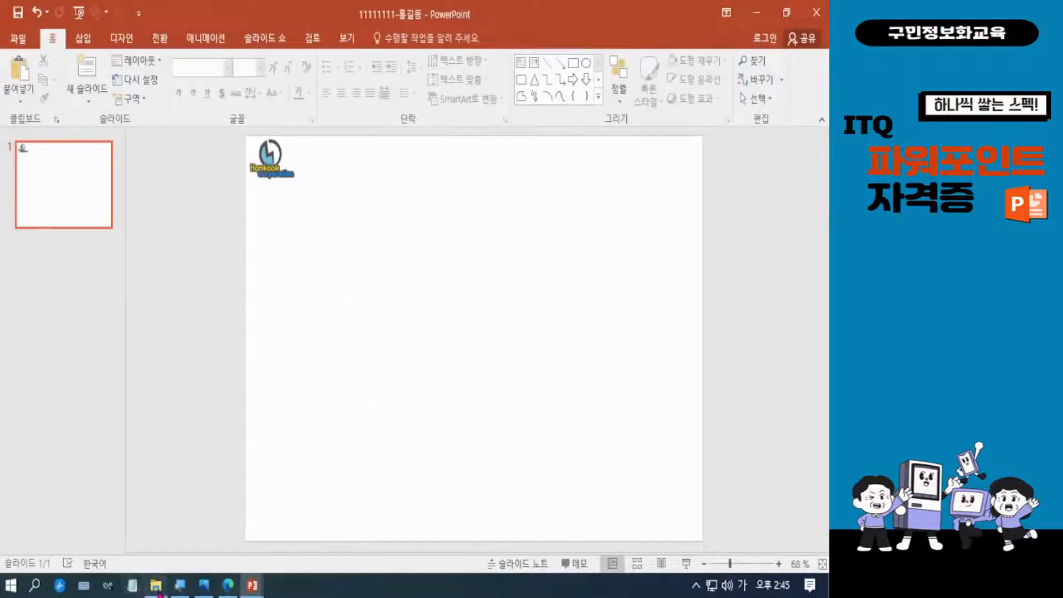
# Open the exam PDF 문제2_GP12-11A from the ITQ folder to examine its slide 1 requirements.
pyautogui.moveTo(158, 594)
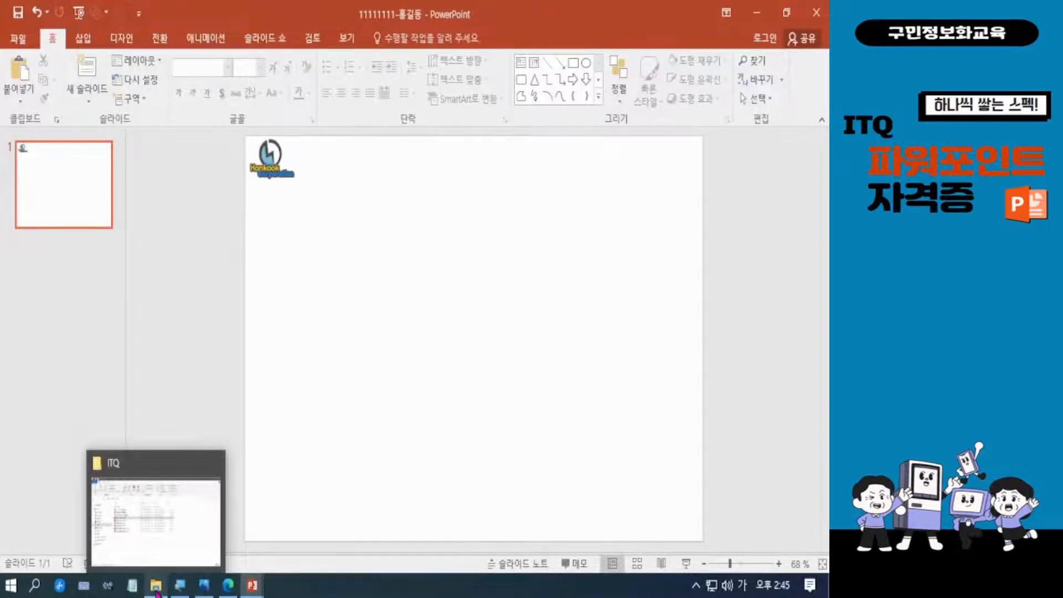
pyautogui.click(158, 593)
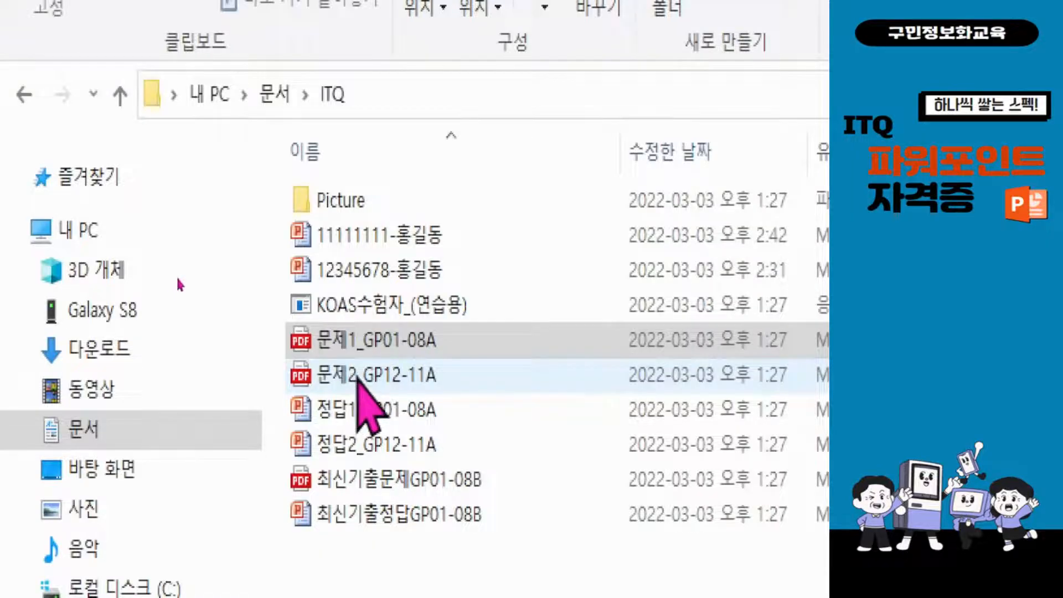
pyautogui.doubleClick(357, 376)
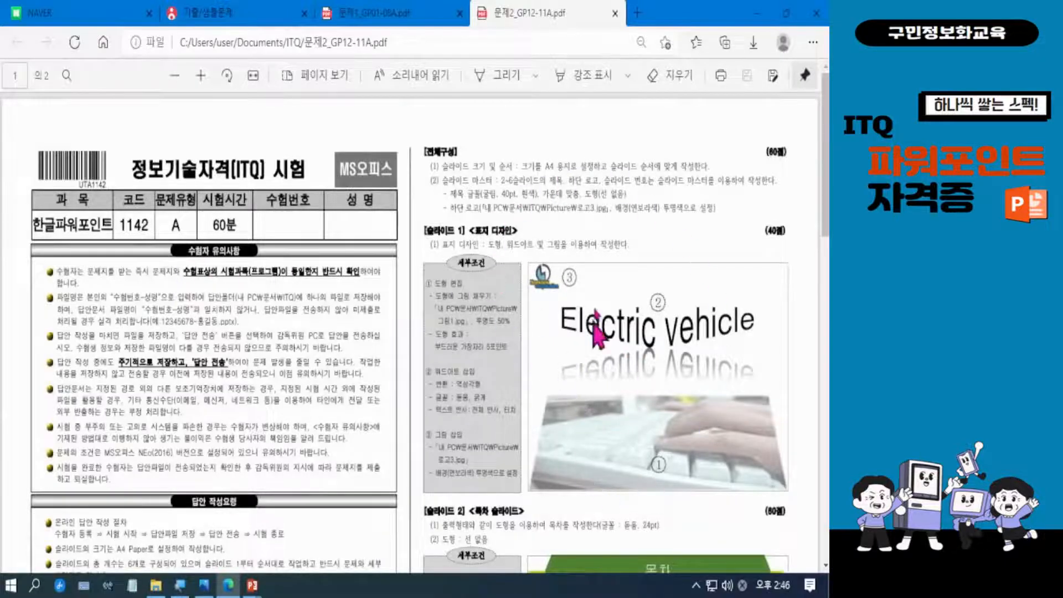
# Enlarge the exam PDF and examine its overall composition rules and the slide 1 shape, WordArt and picture requirements.
pyautogui.click(201, 75)
pyautogui.click(201, 76)
pyautogui.click(201, 76)
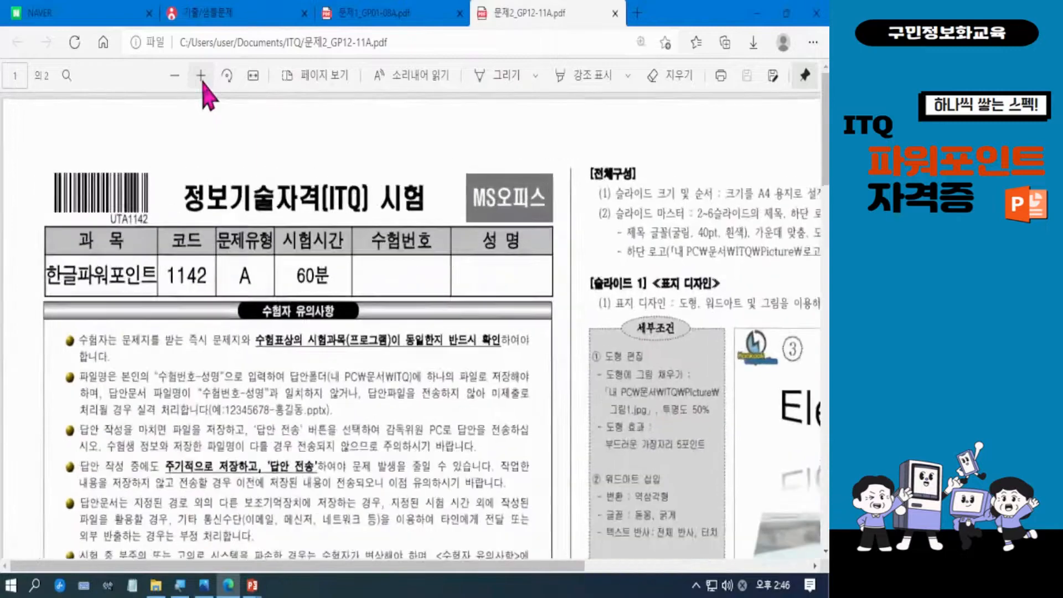
pyautogui.click(201, 76)
pyautogui.click(201, 76)
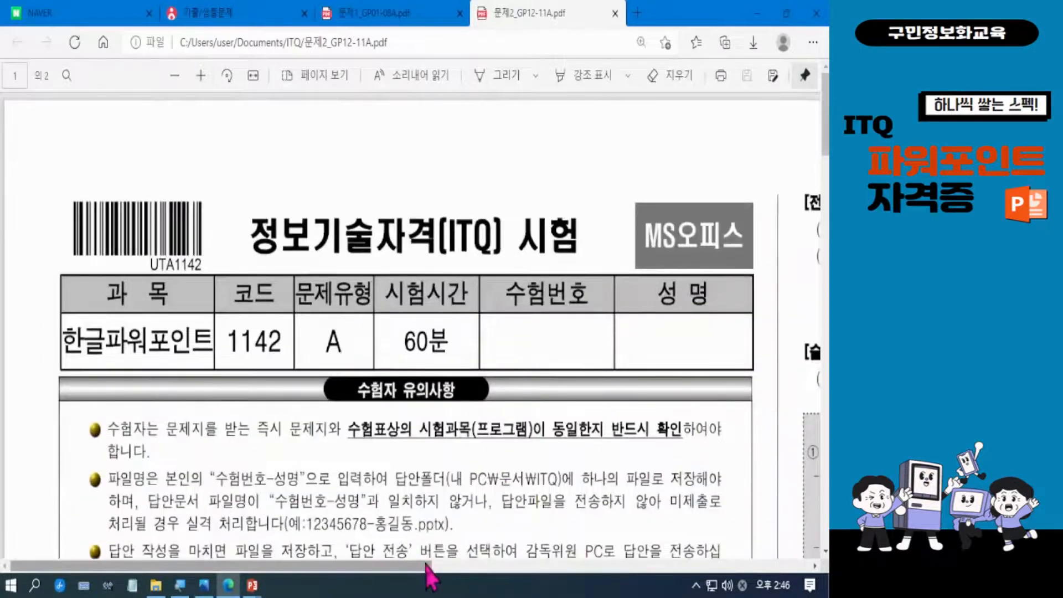
pyautogui.moveTo(429, 566); pyautogui.dragTo(797, 565)
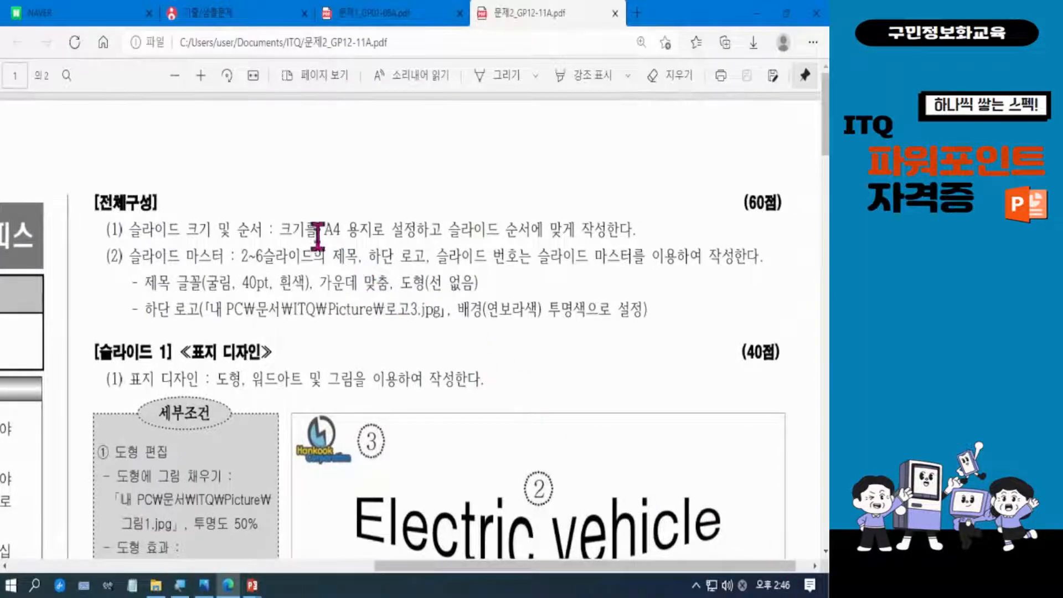
pyautogui.moveTo(318, 229); pyautogui.dragTo(385, 229)
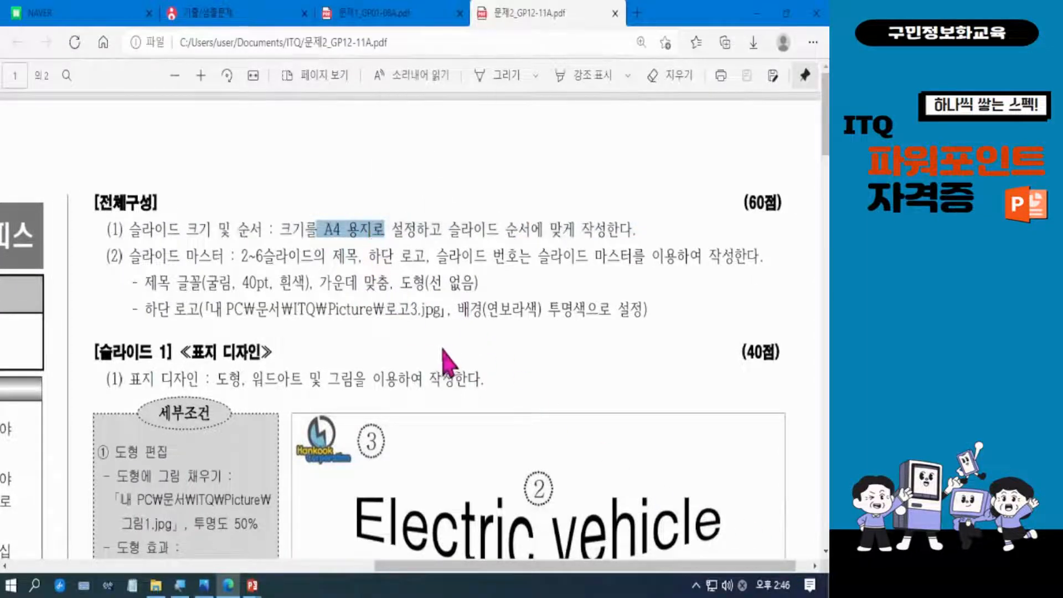
pyautogui.scroll(-5, 825, 152)
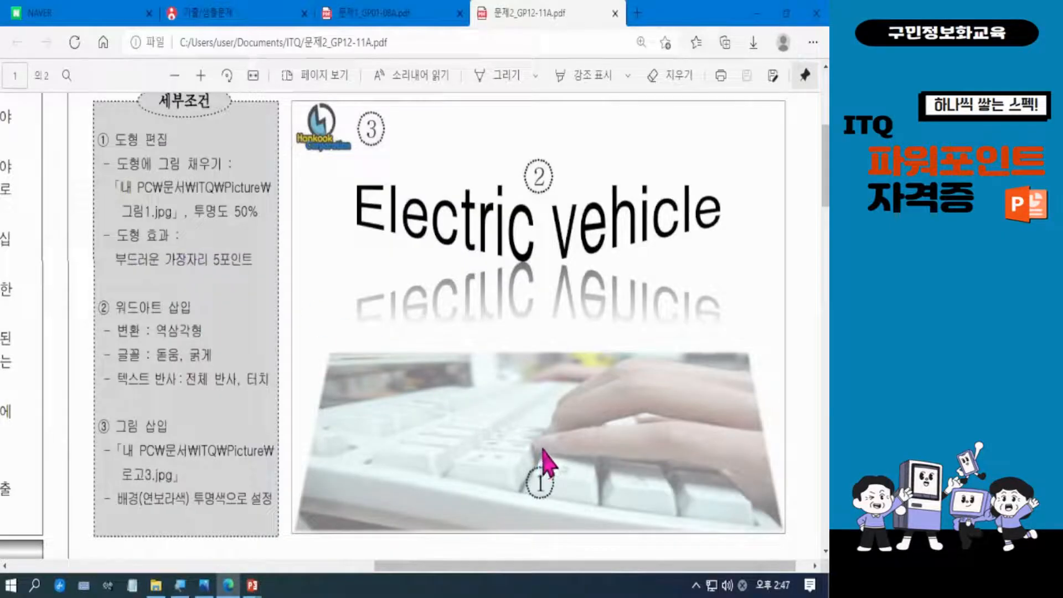
# Switch back to the PowerPoint slide and draw a full-width trapezoid about 8.77 cm high and 27.52 cm wide along its lower edge.
pyautogui.click(759, 13)
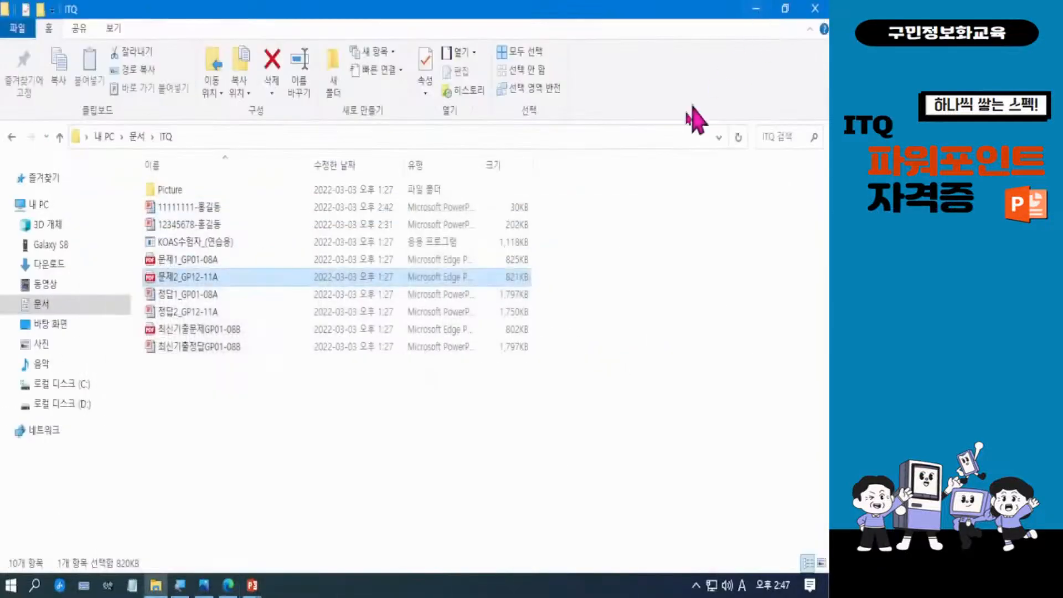
pyautogui.click(756, 9)
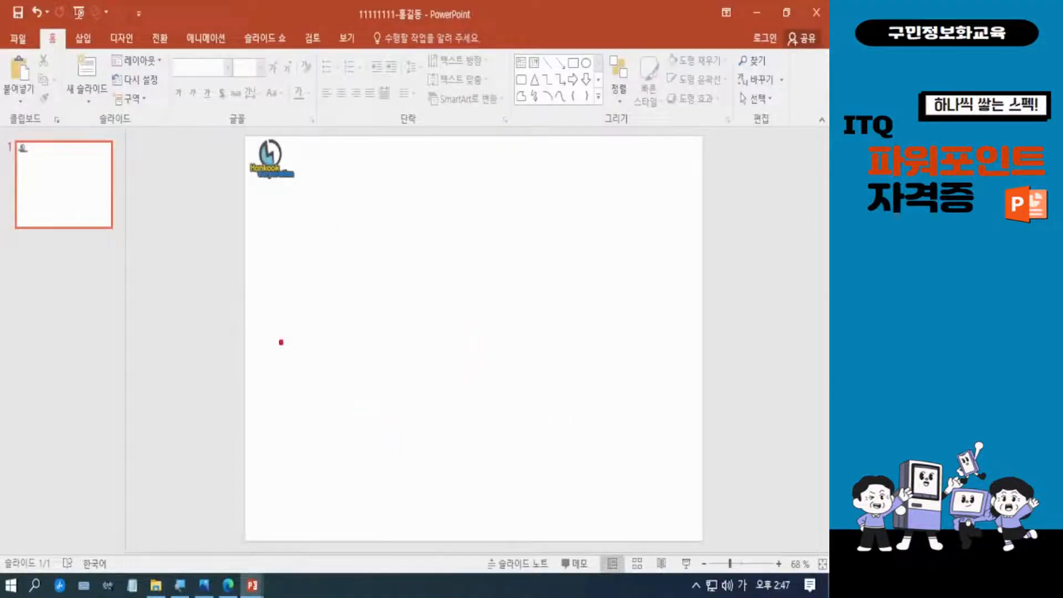
pyautogui.moveTo(251, 322)
pyautogui.mouseDown()
pyautogui.moveTo(657, 477)
pyautogui.moveTo(706, 541)
pyautogui.mouseUp()
pyautogui.press('Escape')
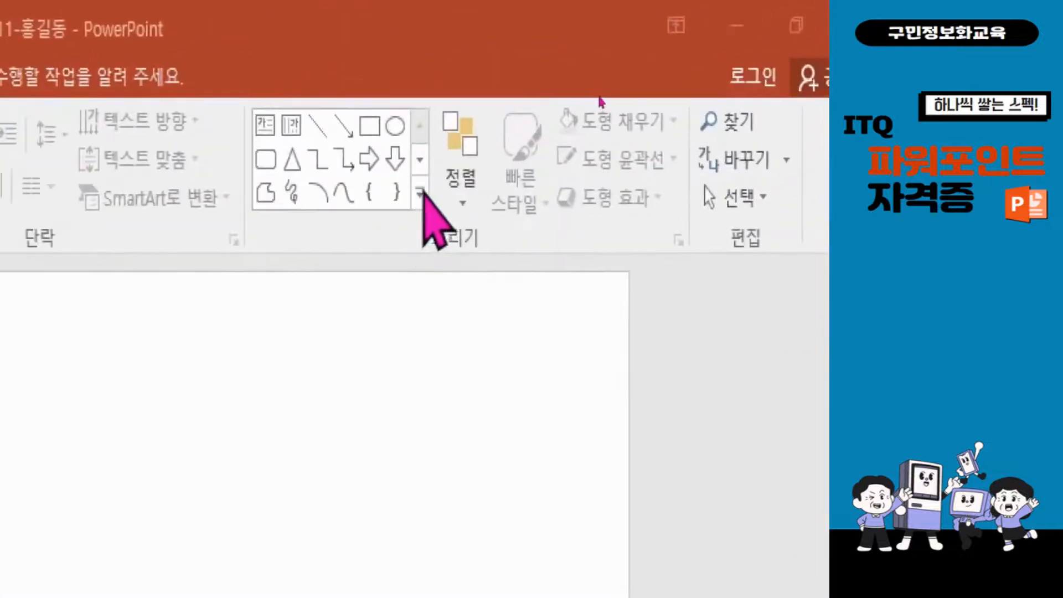
pyautogui.click(419, 192)
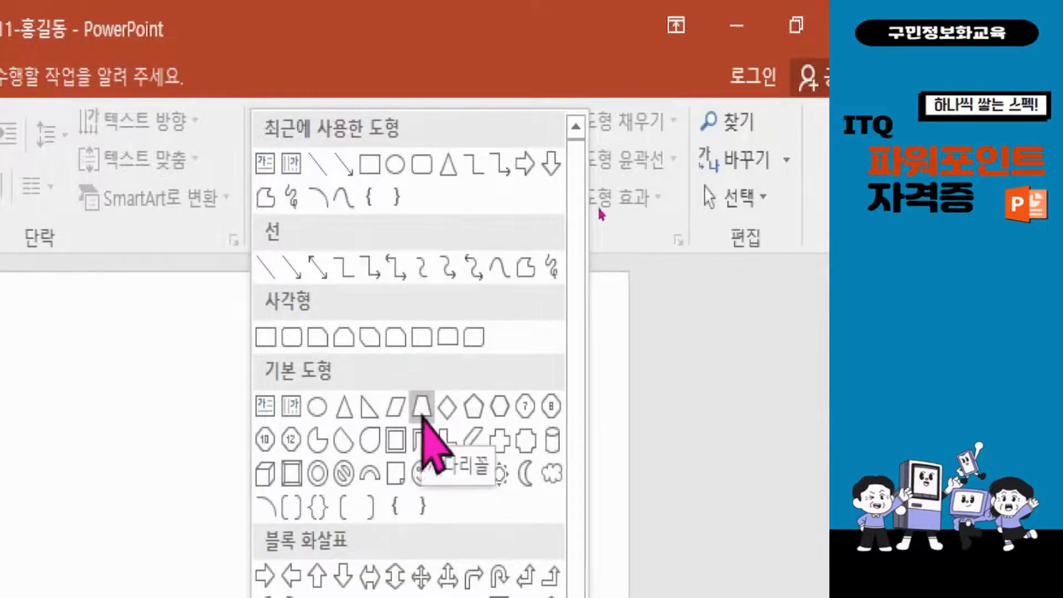
pyautogui.click(421, 412)
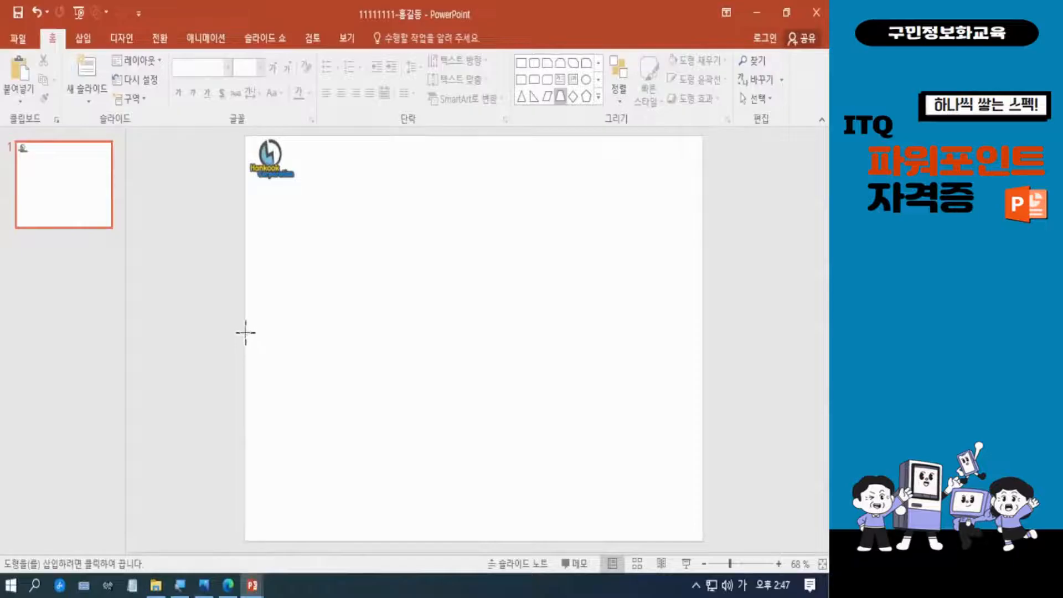
pyautogui.moveTo(246, 332); pyautogui.dragTo(702, 539)
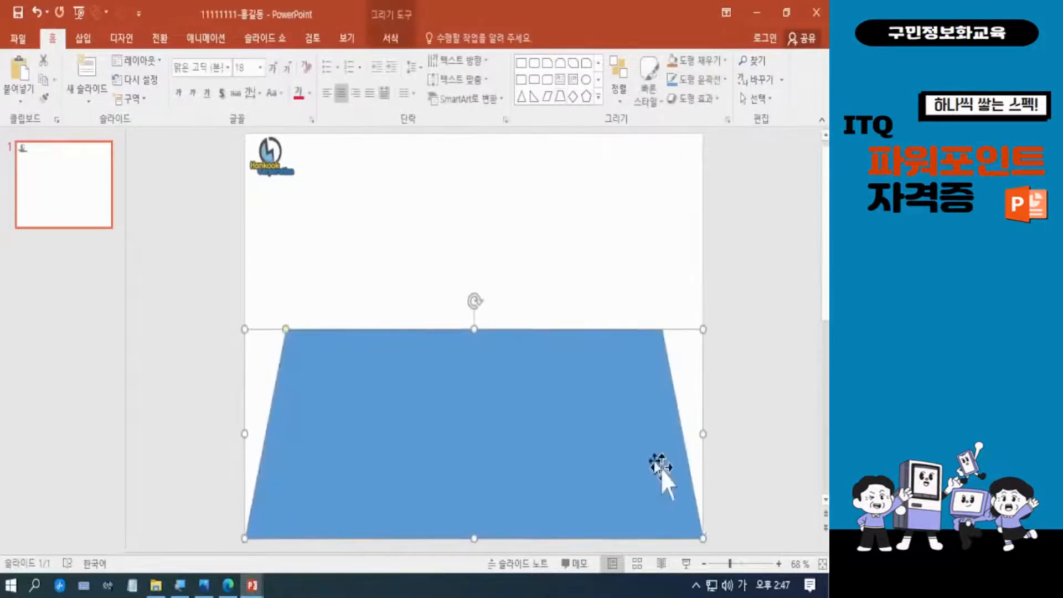
pyautogui.moveTo(474, 328); pyautogui.dragTo(472, 352)
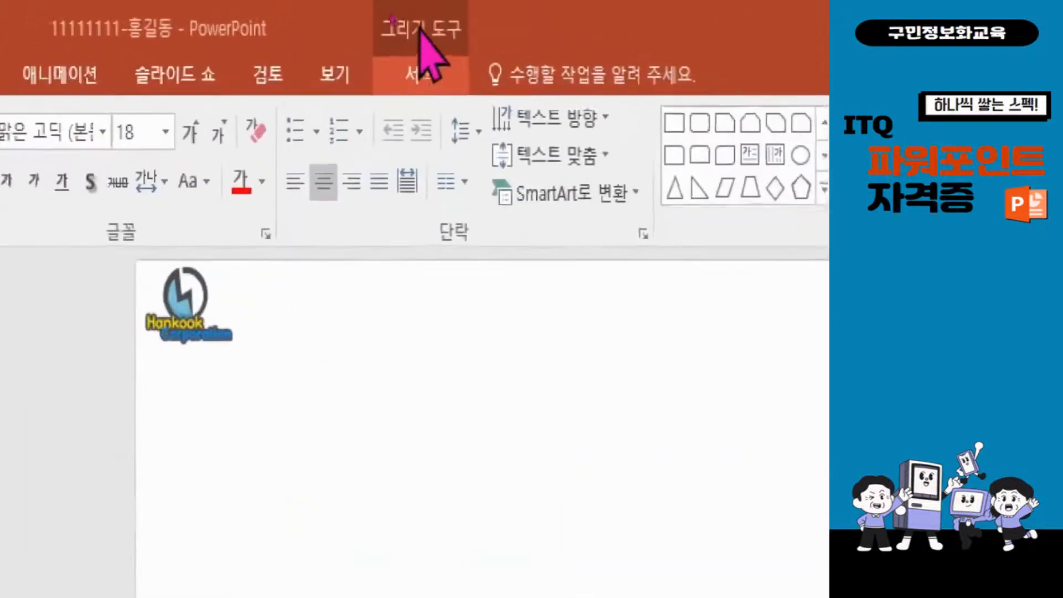
# Fill the trapezoid with the picture 그림1 from the ITQ Picture folder.
pyautogui.click(419, 77)
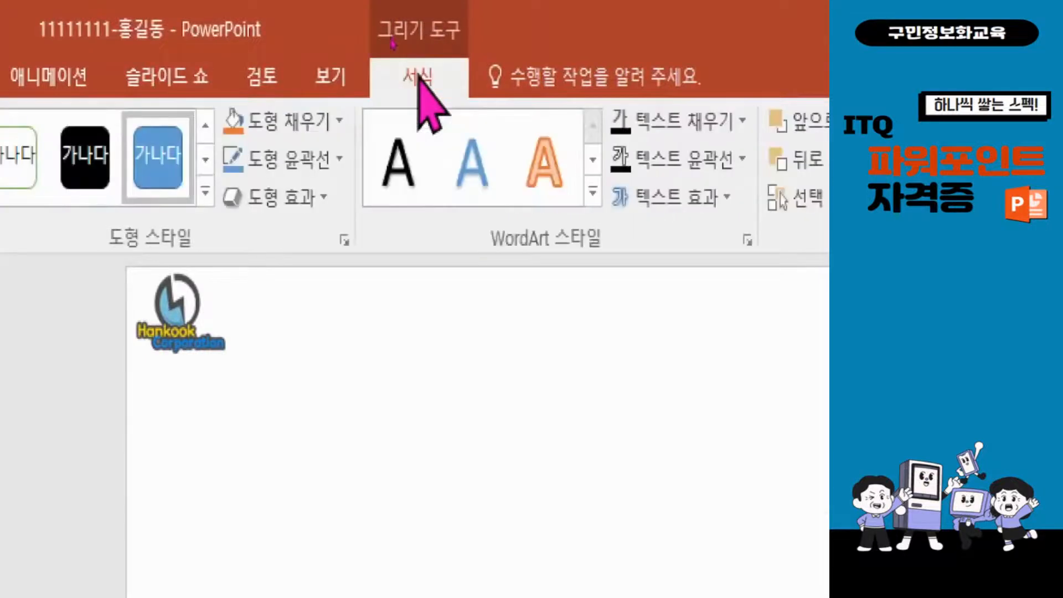
pyautogui.click(303, 124)
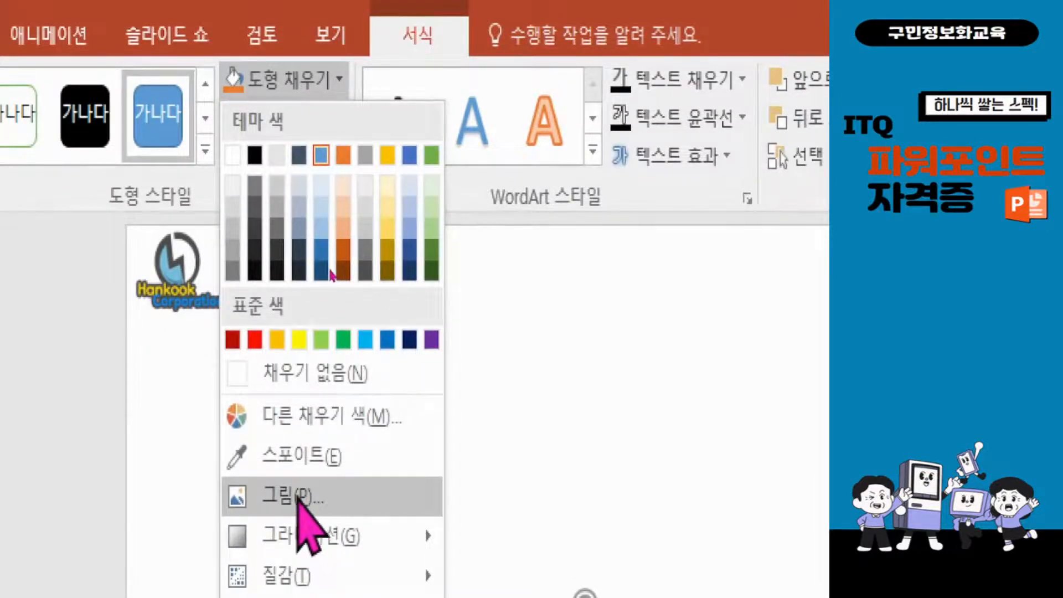
pyautogui.click(302, 498)
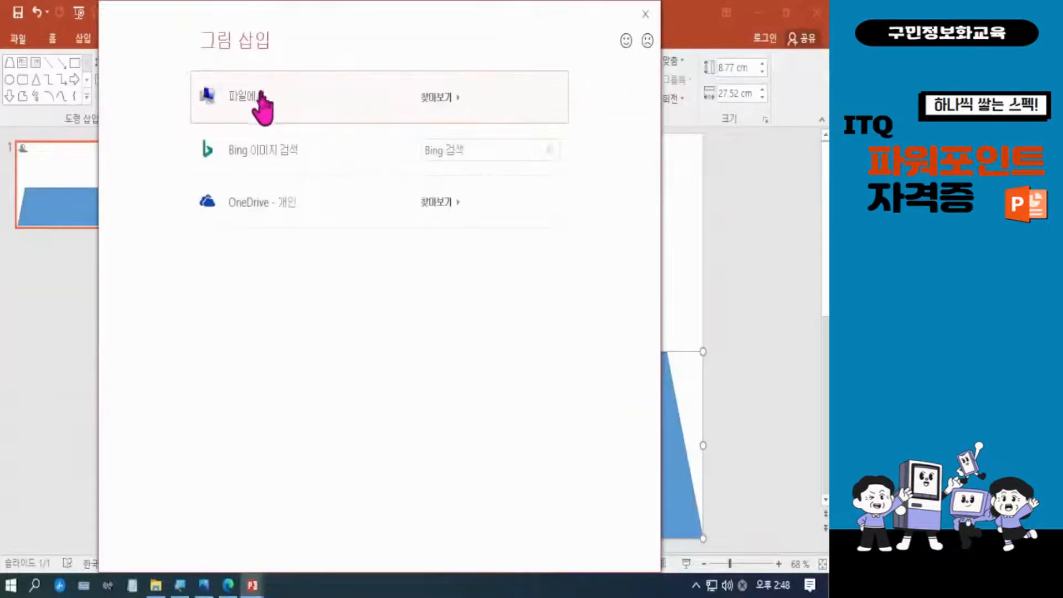
pyautogui.click(262, 98)
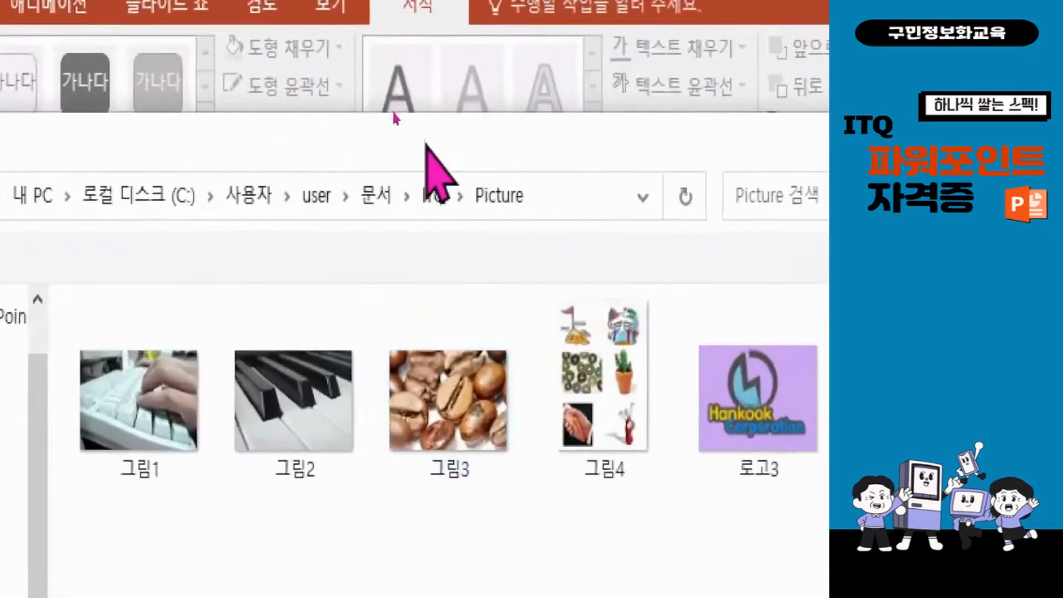
pyautogui.moveTo(425, 143); pyautogui.dragTo(422, 76)
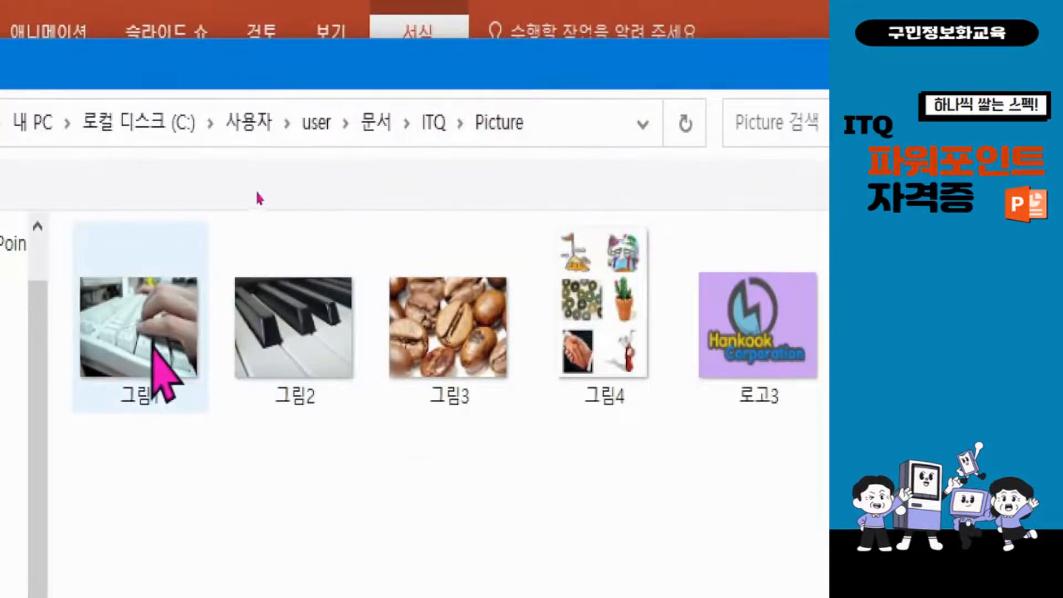
pyautogui.click(148, 332)
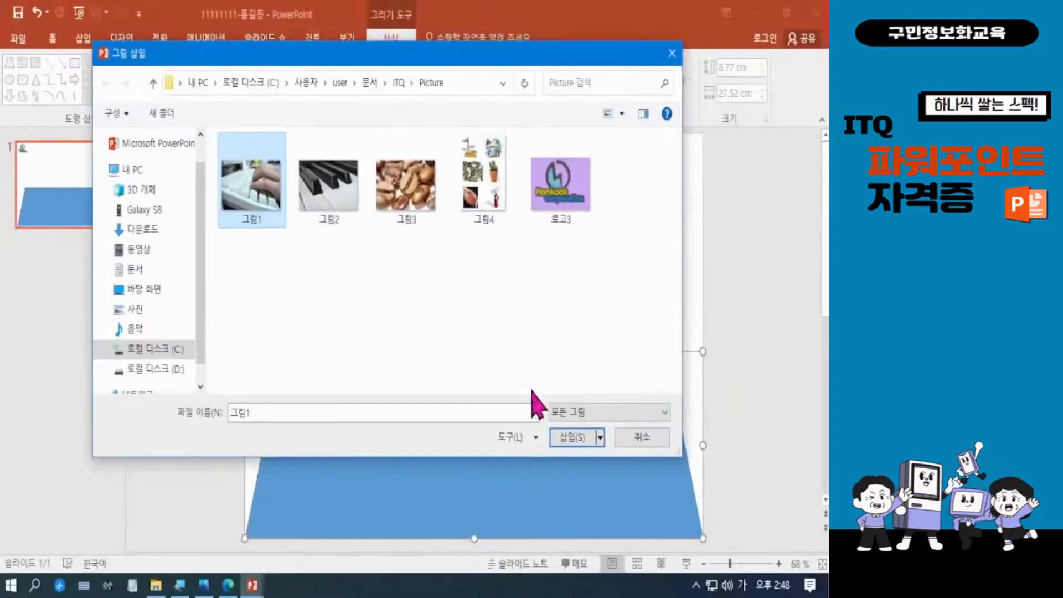
pyautogui.click(572, 438)
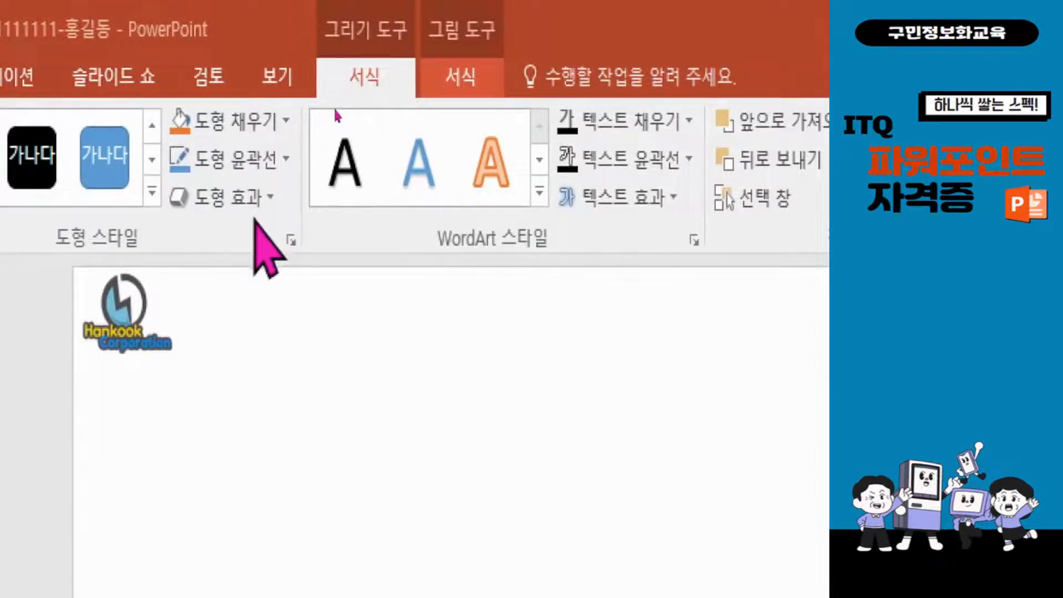
# Apply the 5 포인트 soft edge (부드러운 가장자리) effect to the picture-filled trapezoid.
pyautogui.click(250, 197)
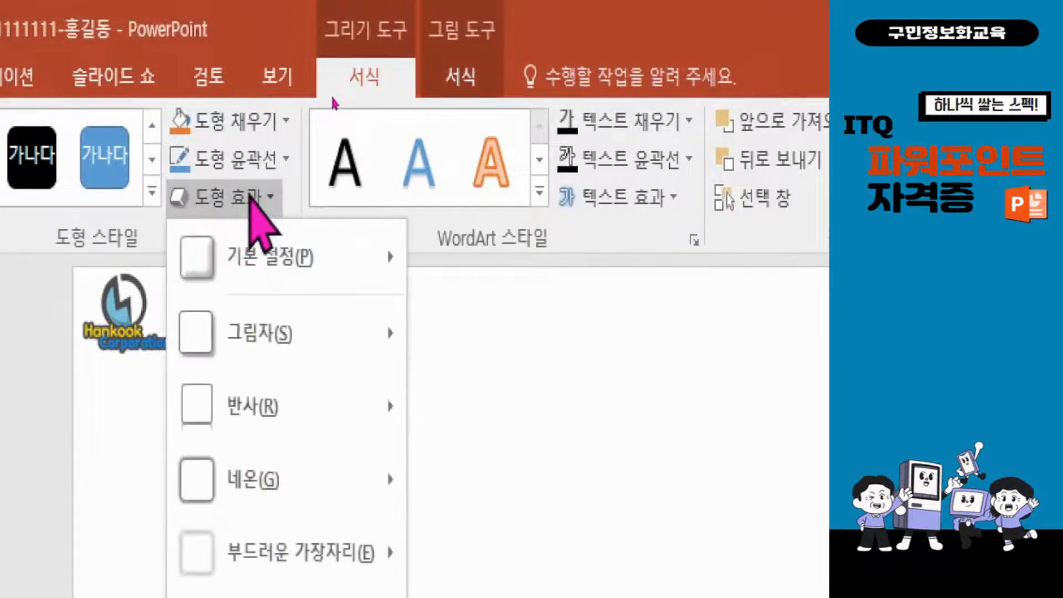
pyautogui.moveTo(325, 557)
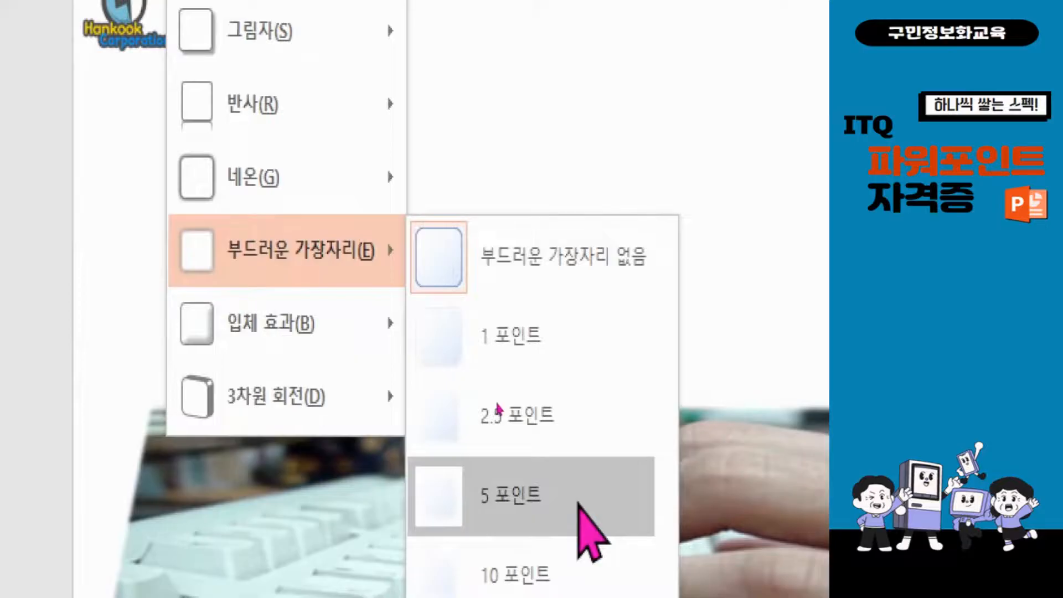
pyautogui.click(578, 504)
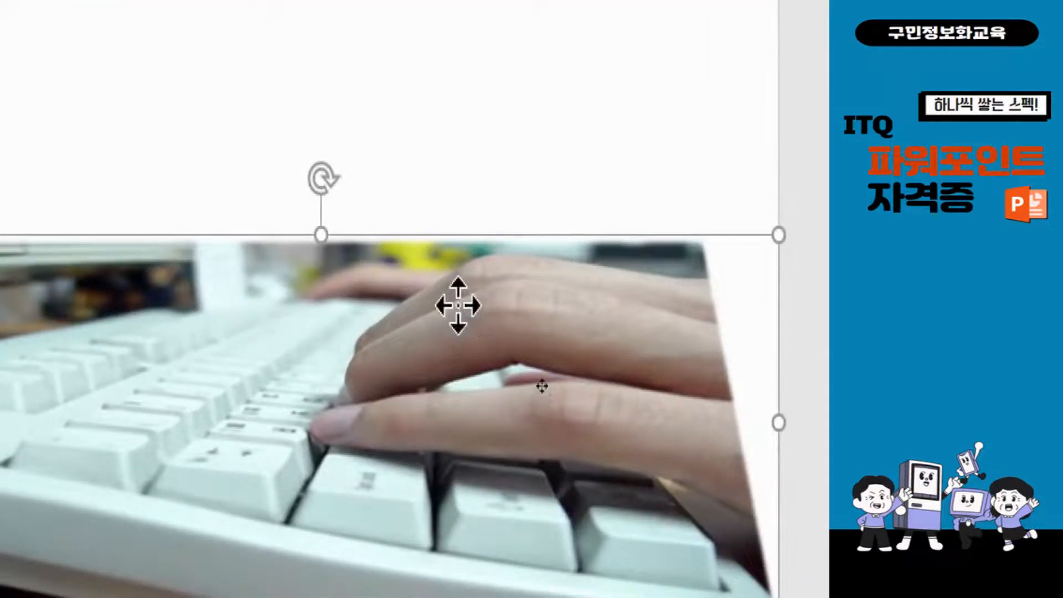
# Set the transparency (투명도) of the trapezoid's picture fill to 50%.
pyautogui.rightClick(457, 309)
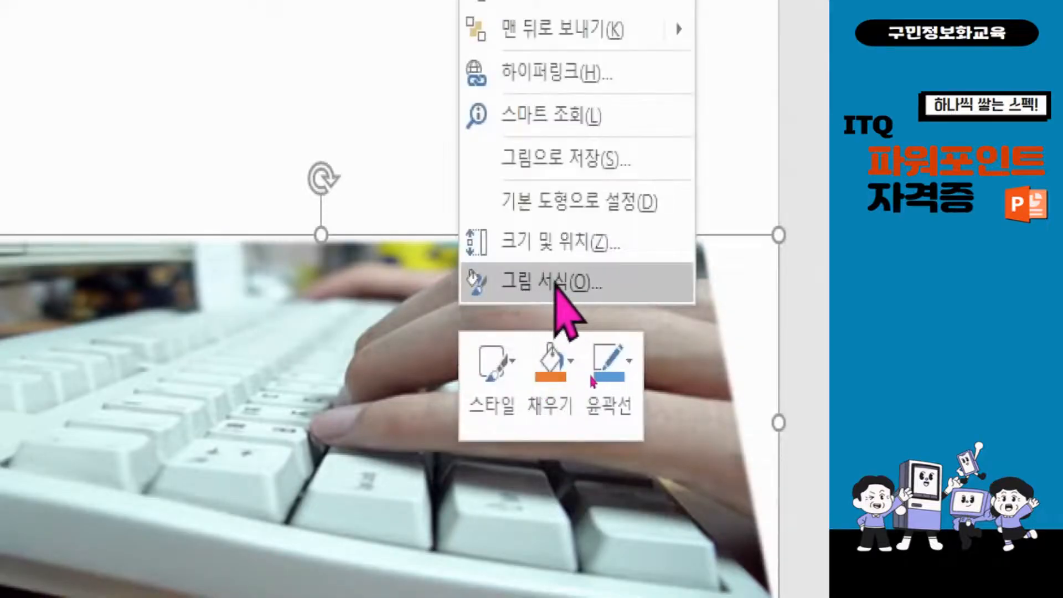
pyautogui.click(555, 284)
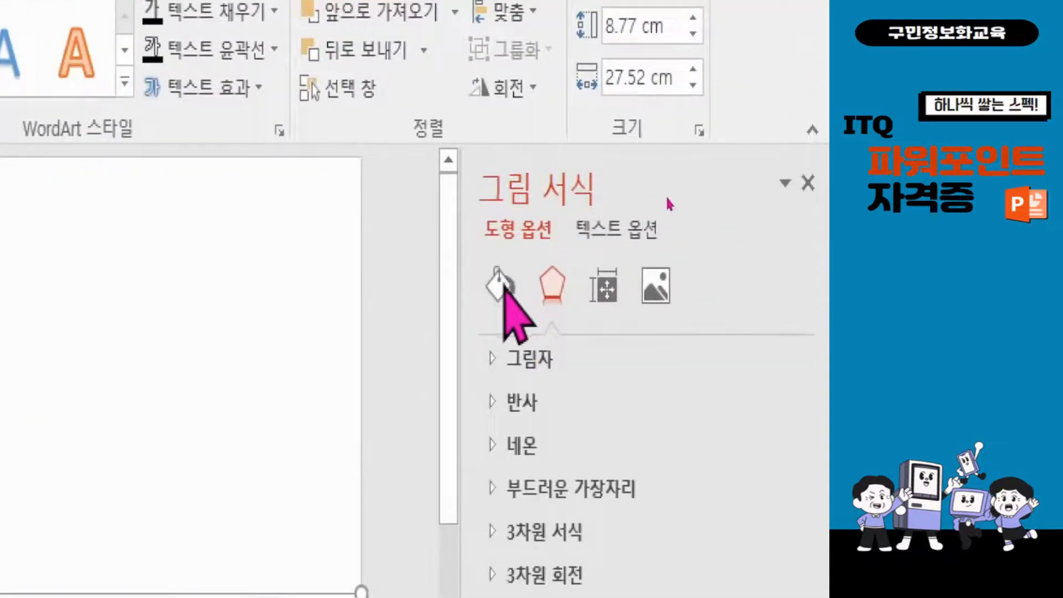
pyautogui.click(501, 285)
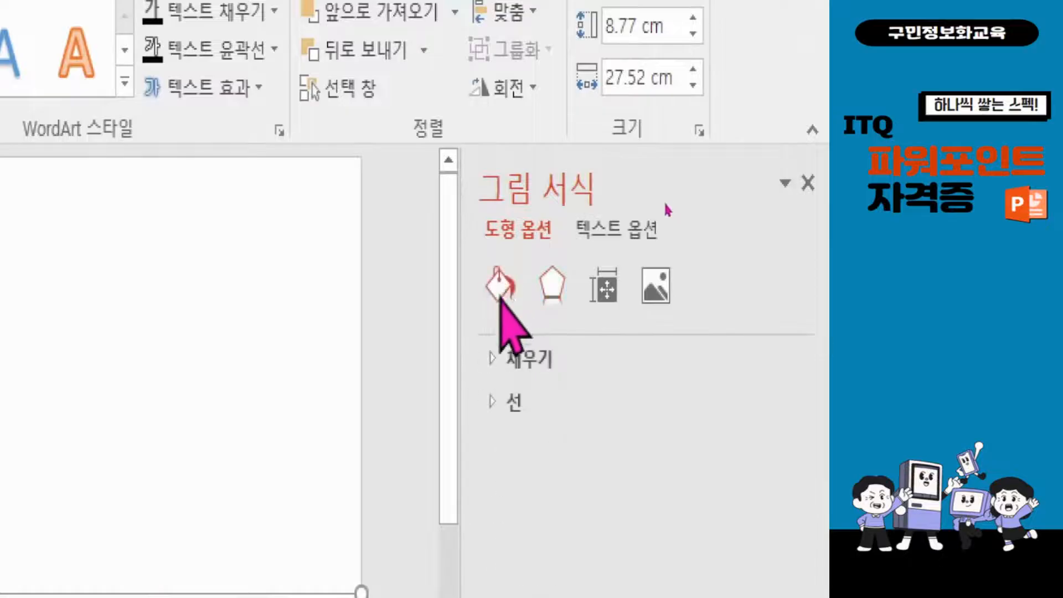
pyautogui.click(498, 360)
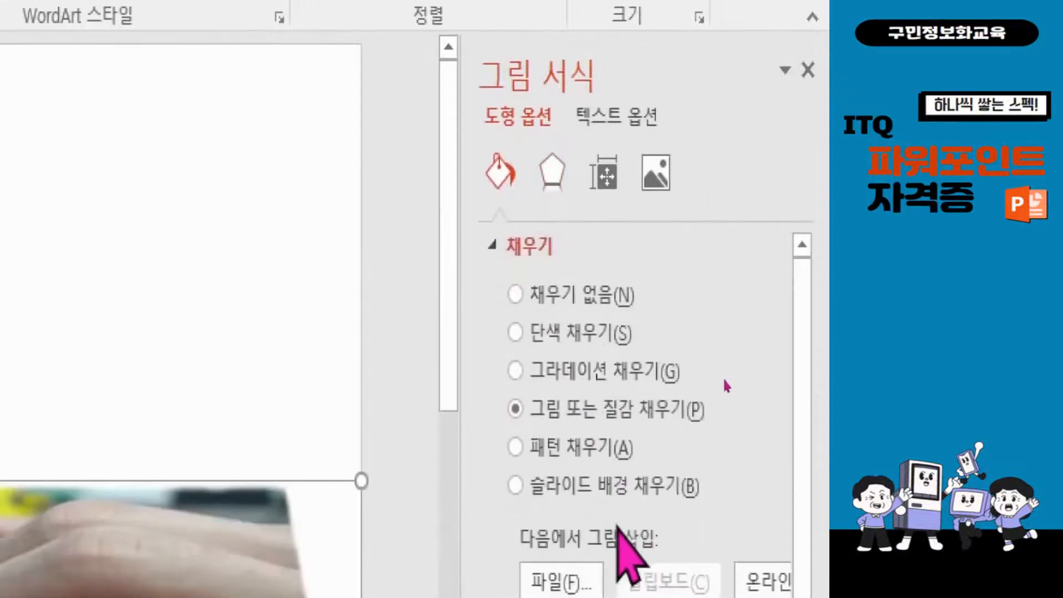
pyautogui.doubleClick(745, 494)
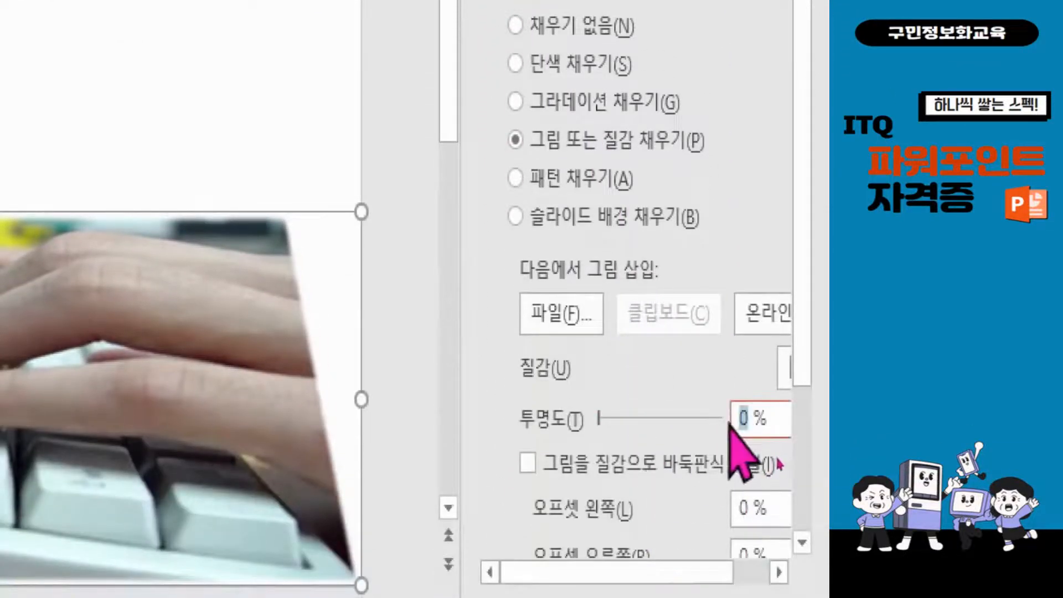
pyautogui.write('50')
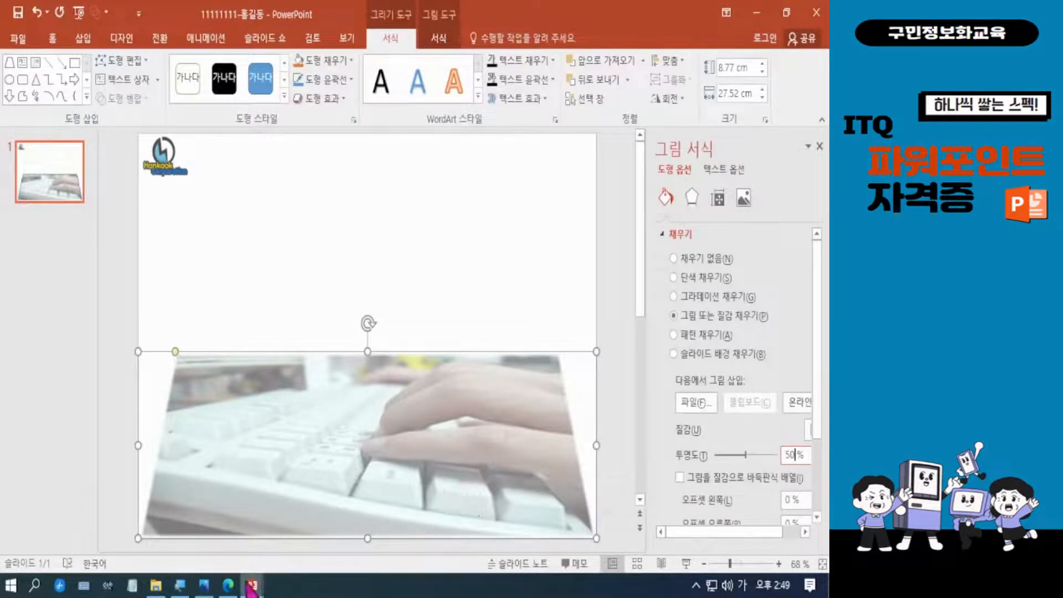
# Switch to the exam PDF in Edge and examine slide 1's WordArt transform, font and reflection requirements.
pyautogui.moveTo(229, 592)
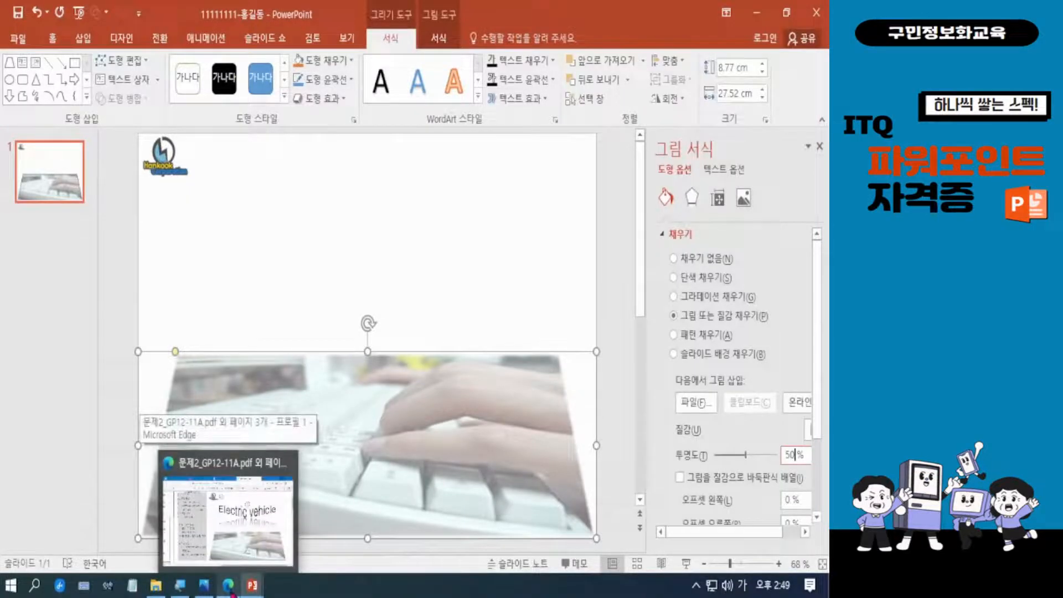
pyautogui.click(231, 592)
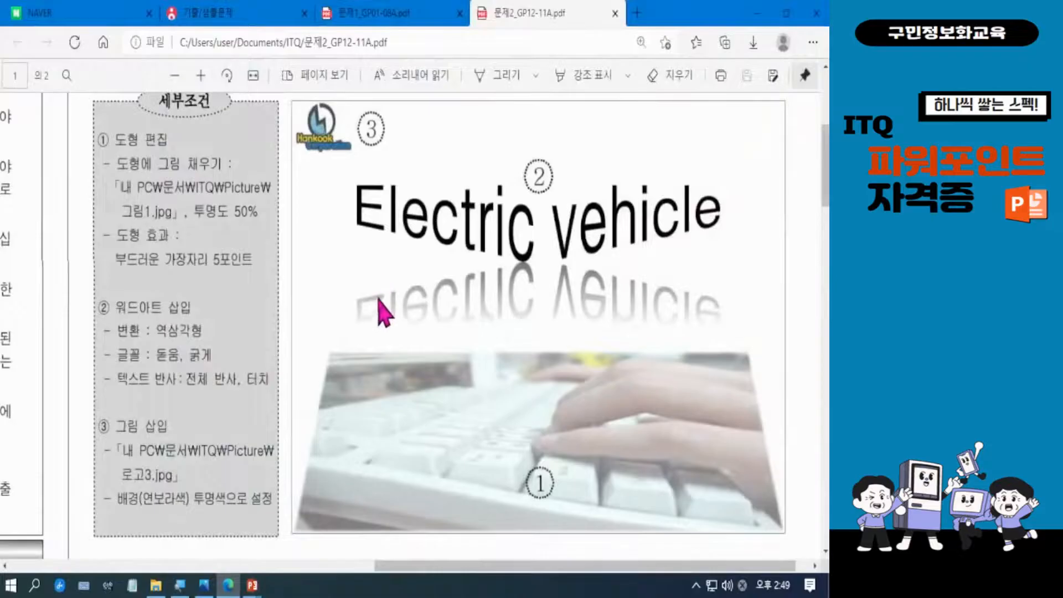
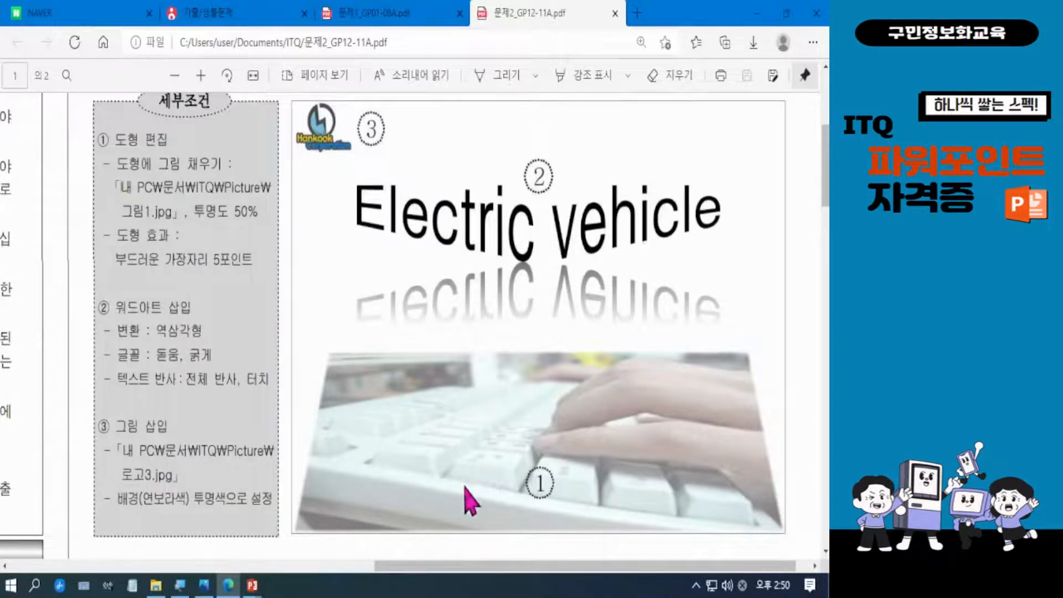
pyautogui.moveTo(339, 159)
pyautogui.mouseDown()
pyautogui.moveTo(376, 284)
pyautogui.moveTo(739, 377)
pyautogui.moveTo(768, 367)
pyautogui.mouseUp()
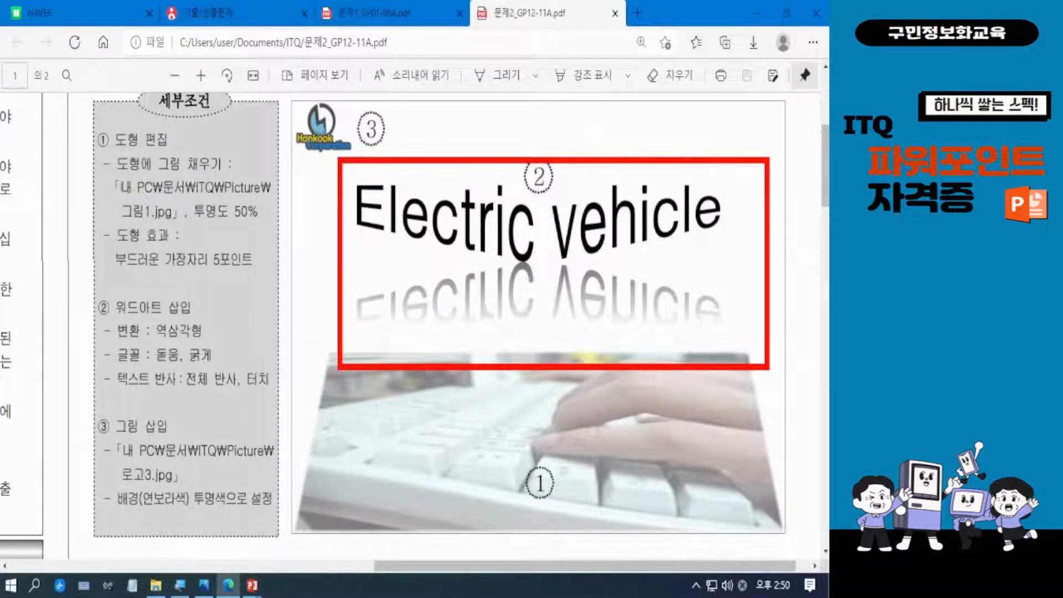
pyautogui.moveTo(521, 427); pyautogui.dragTo(605, 419)
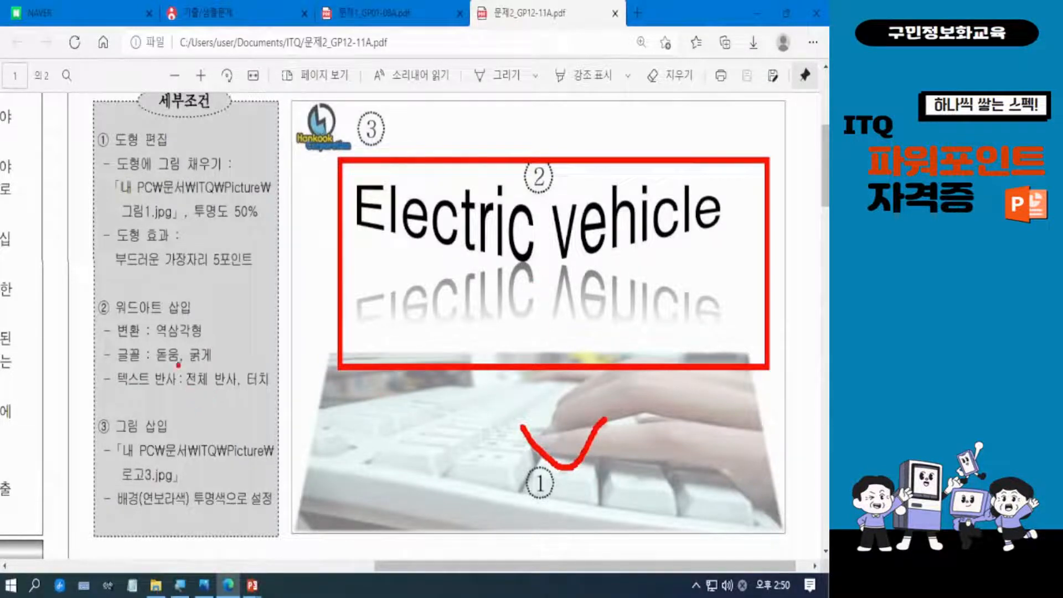
pyautogui.press('Escape')
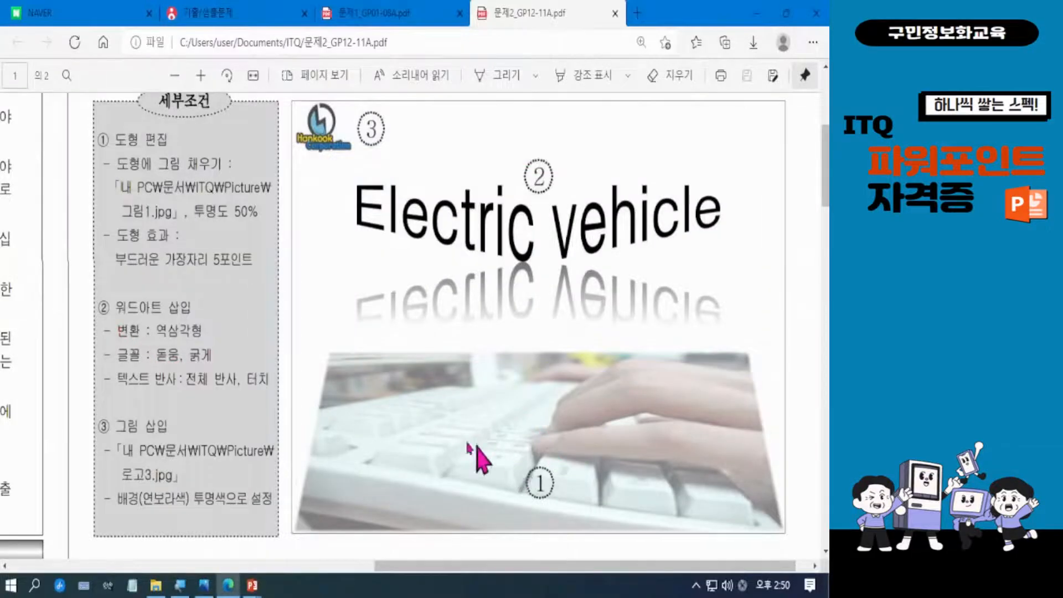
pyautogui.hotkey('ctrl', '4')
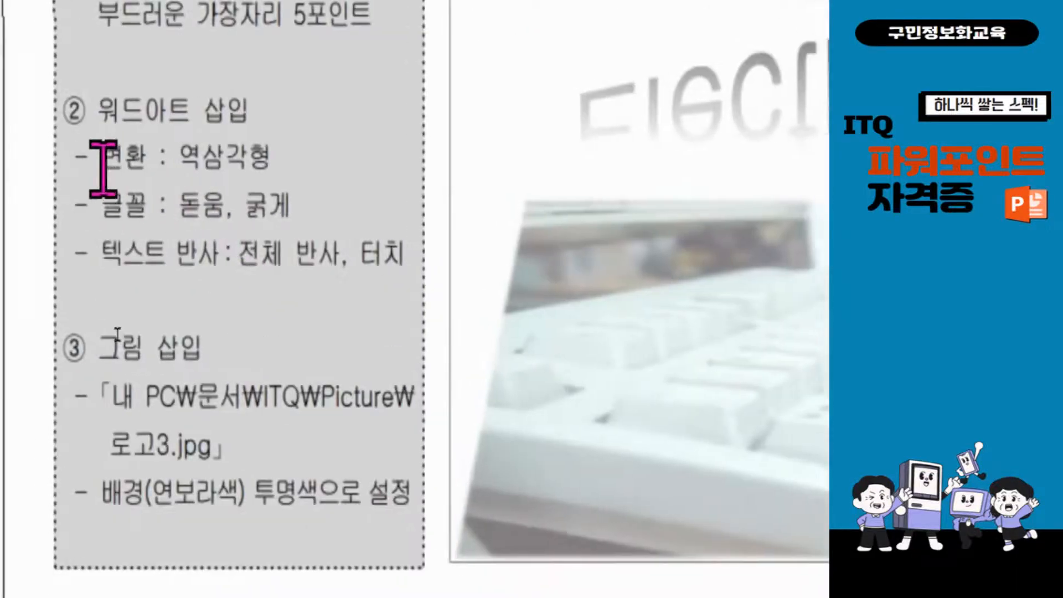
# Highlight the WordArt transform (변환) and font (글꼴) requirement lines in the exam PDF while reviewing them.
pyautogui.moveTo(104, 159); pyautogui.dragTo(303, 162)
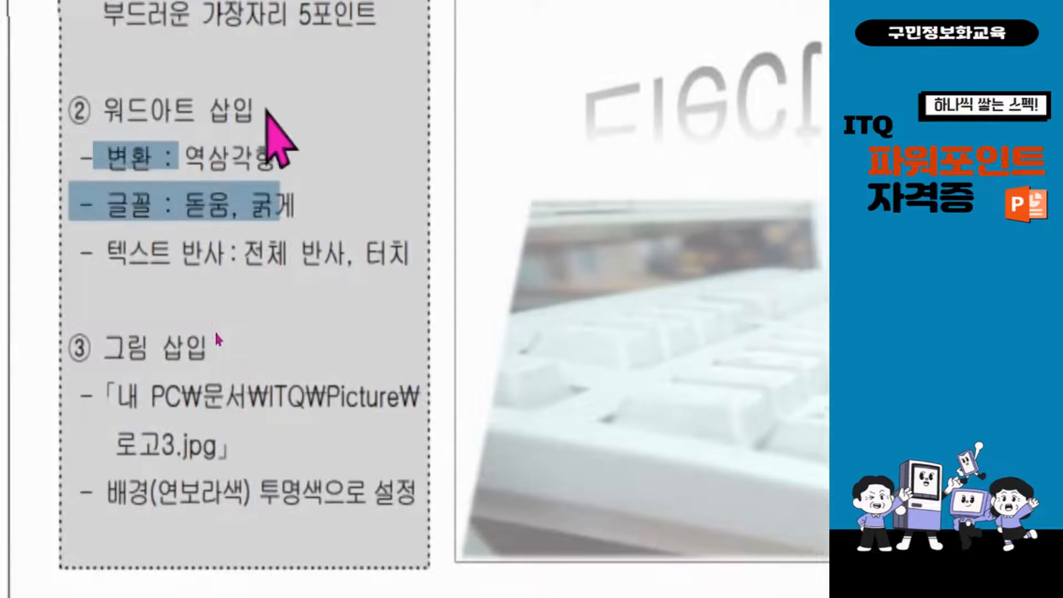
pyautogui.click(304, 168)
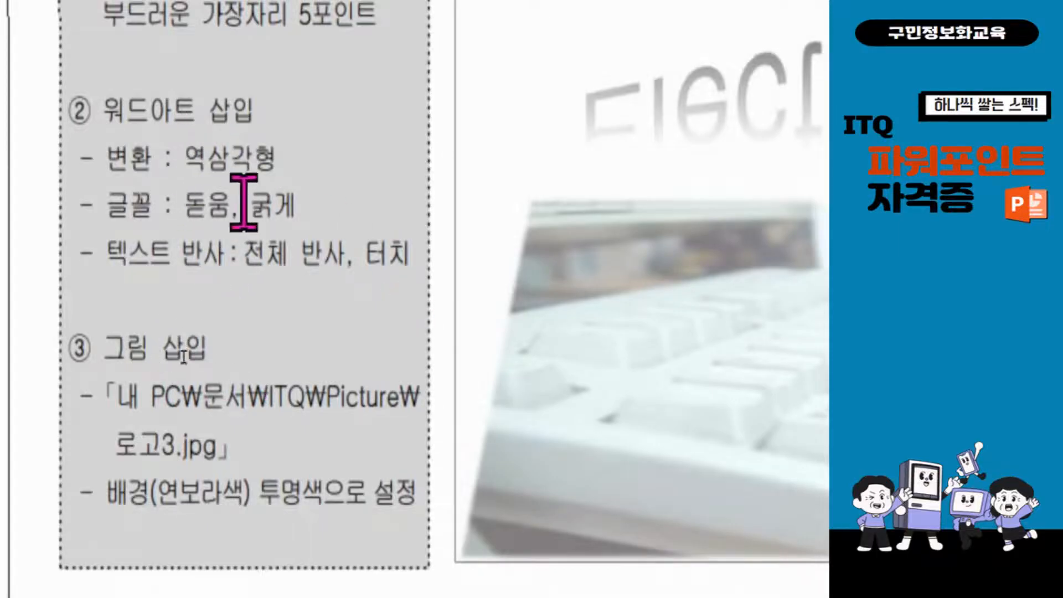
pyautogui.moveTo(107, 205); pyautogui.dragTo(304, 210)
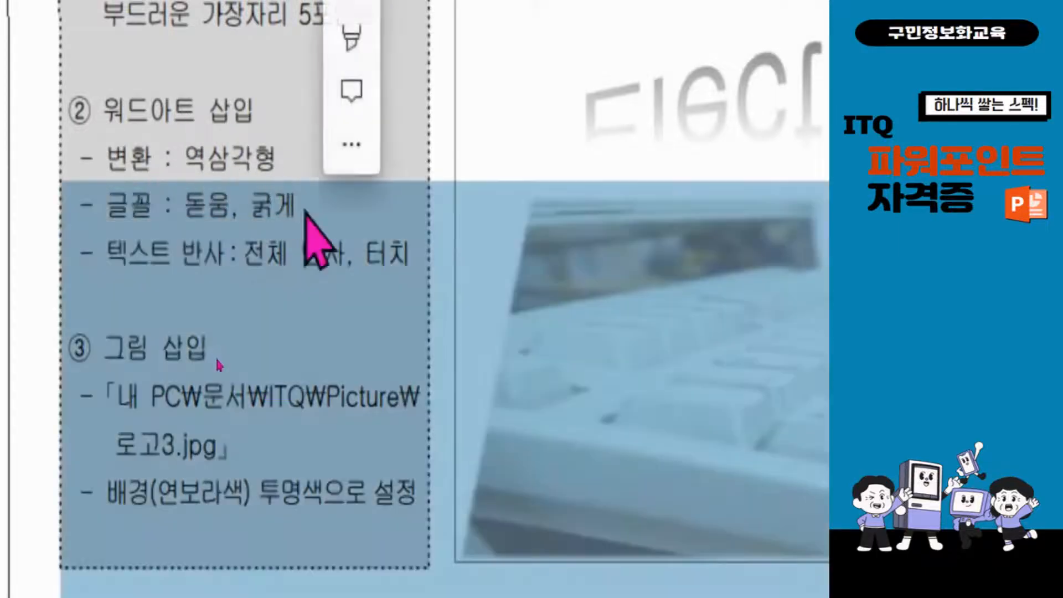
pyautogui.click(338, 282)
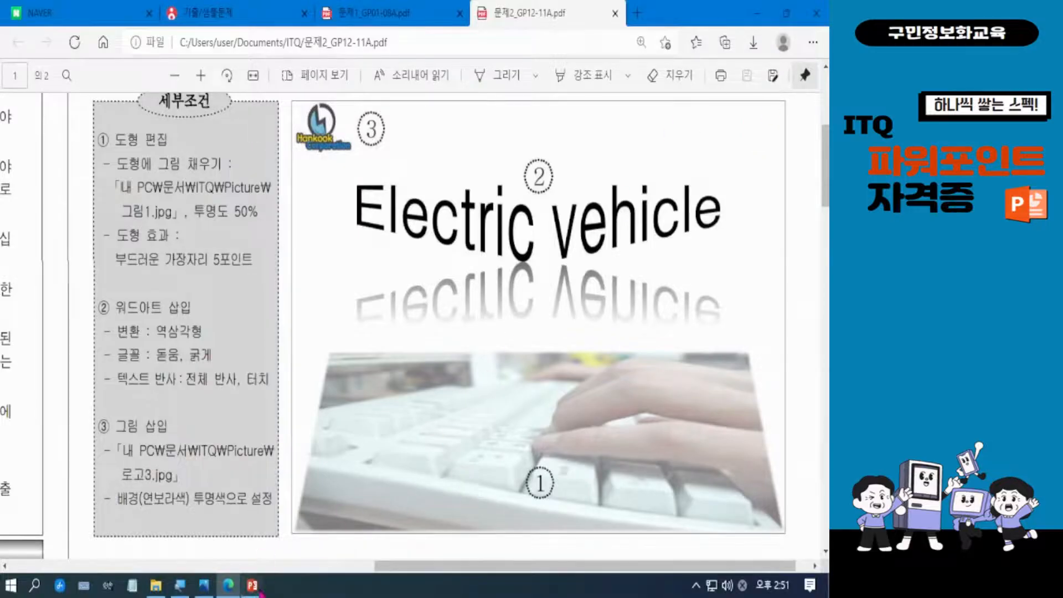
# Switch back to the title-slide presentation in PowerPoint and close the picture formatting (그림 서식) pane.
pyautogui.moveTo(261, 589)
pyautogui.click(315, 532)
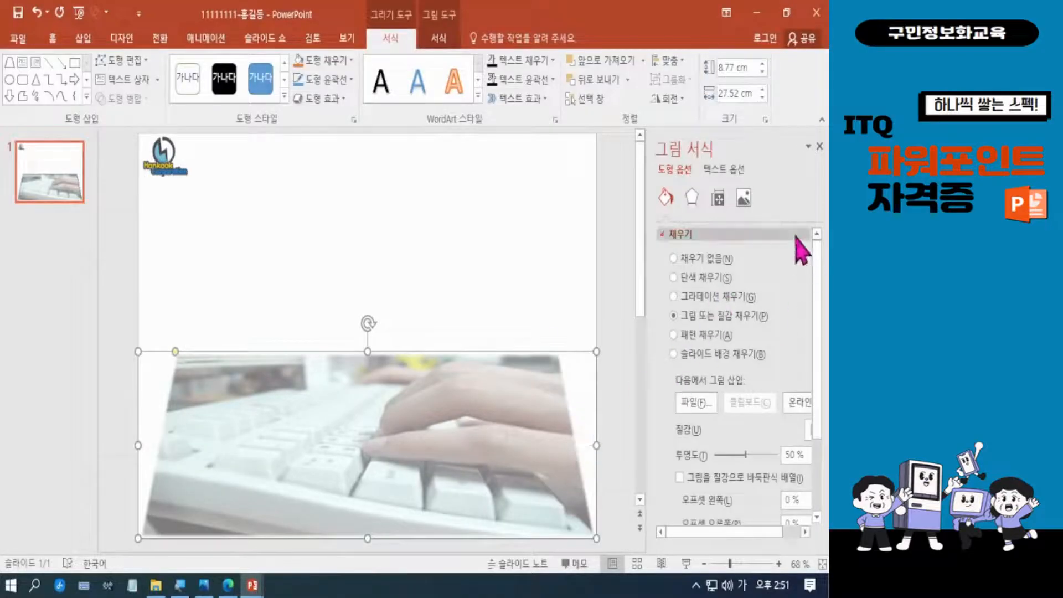
pyautogui.click(820, 146)
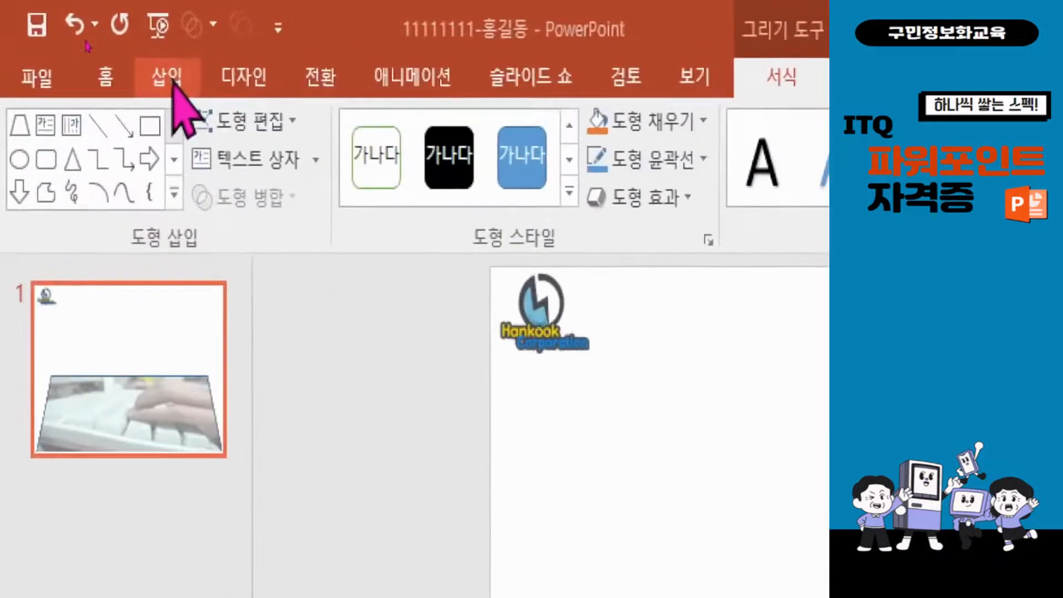
# Insert a WordArt text box on the slide using the first preset, the plain black letter style.
pyautogui.click(85, 39)
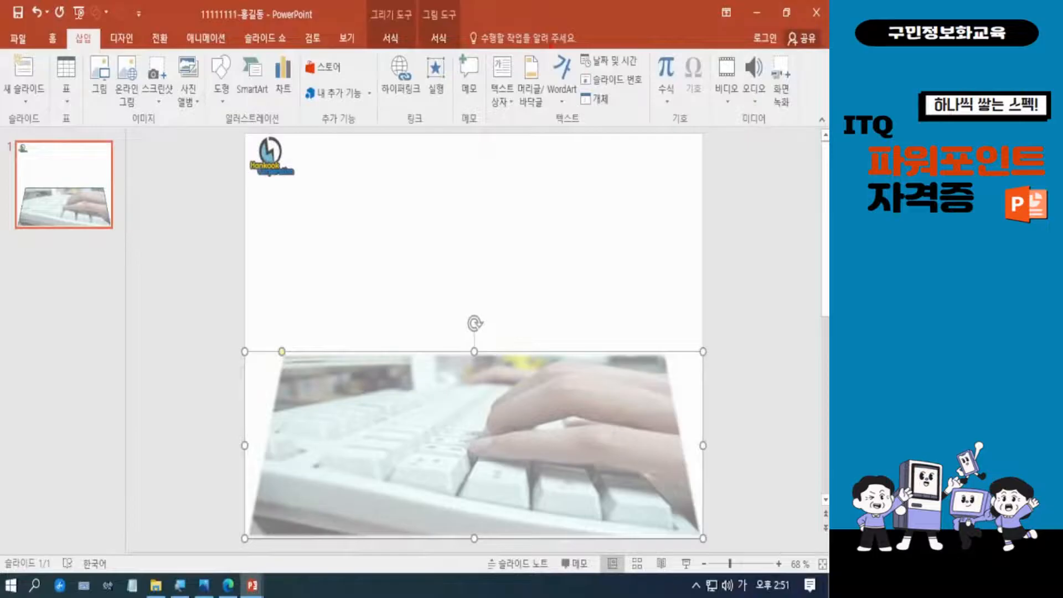
pyautogui.click(565, 82)
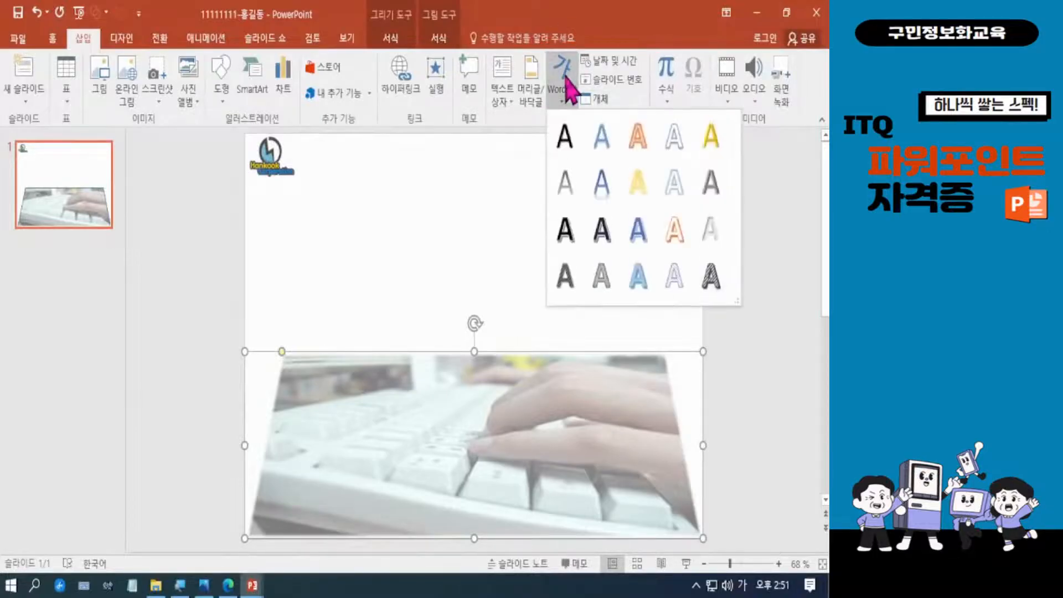
pyautogui.click(564, 139)
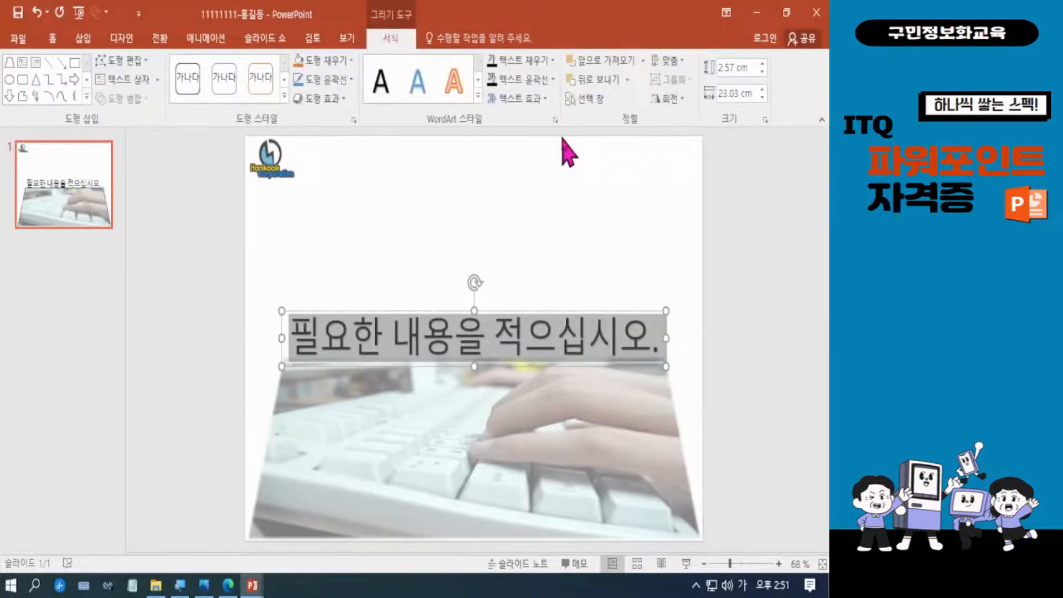
# Replace the WordArt placeholder text with "Electric vehicle", using English input.
pyautogui.write('ㄷ')
pyautogui.press('BackSpace')
pyautogui.press('Hangul')
pyautogui.write('E')
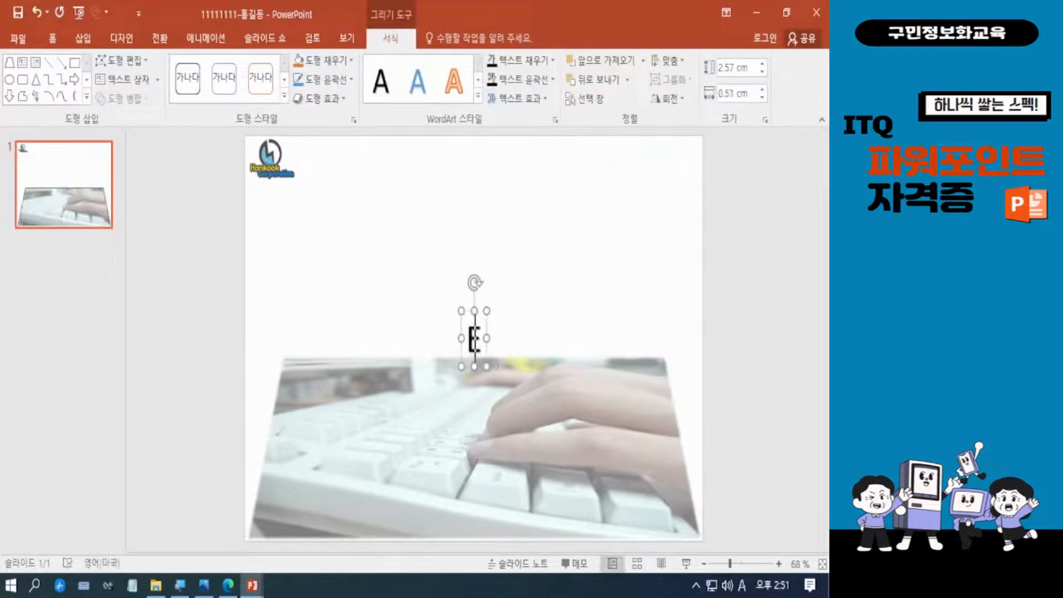
pyautogui.write('le')
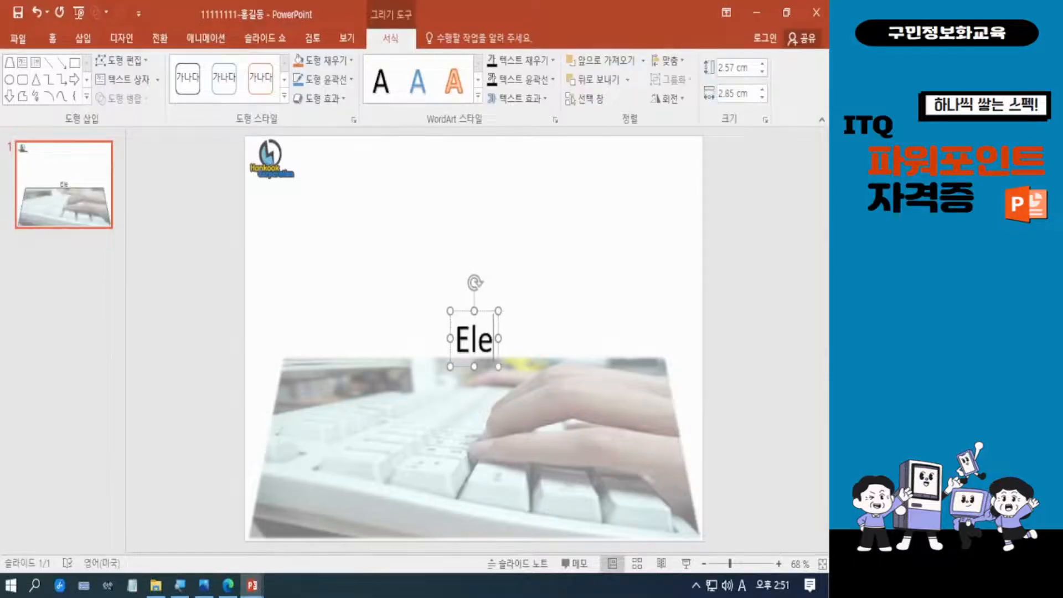
pyautogui.write('ctric')
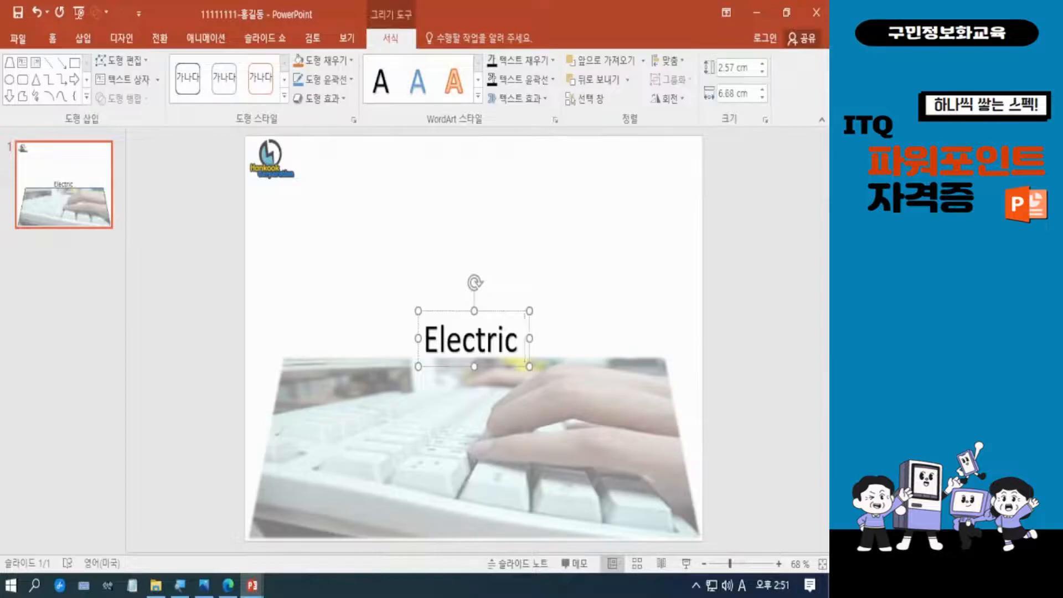
pyautogui.write(' V')
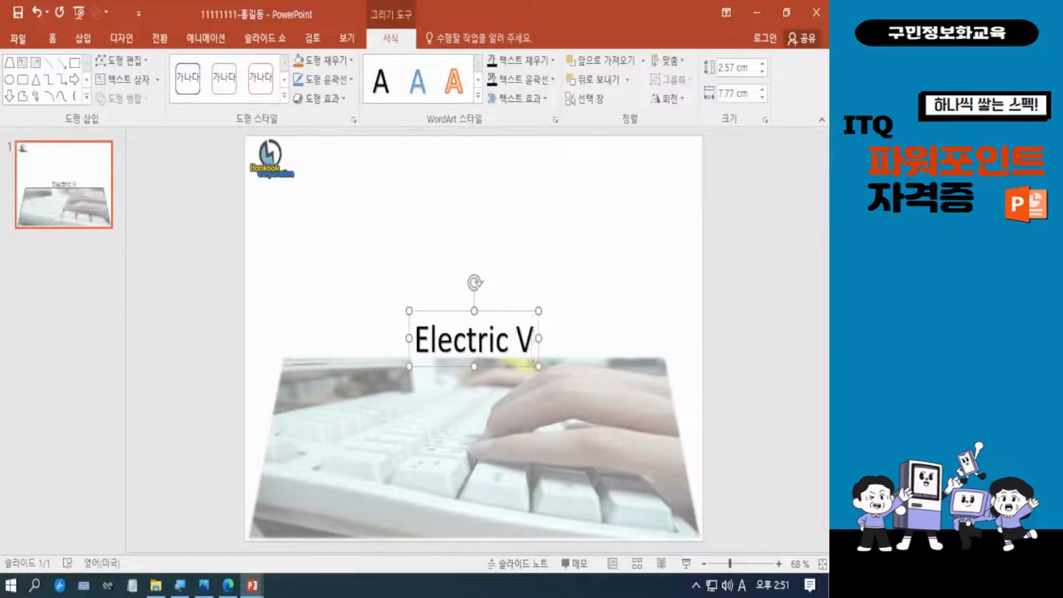
pyautogui.press('BackSpace')
pyautogui.write('vehi')
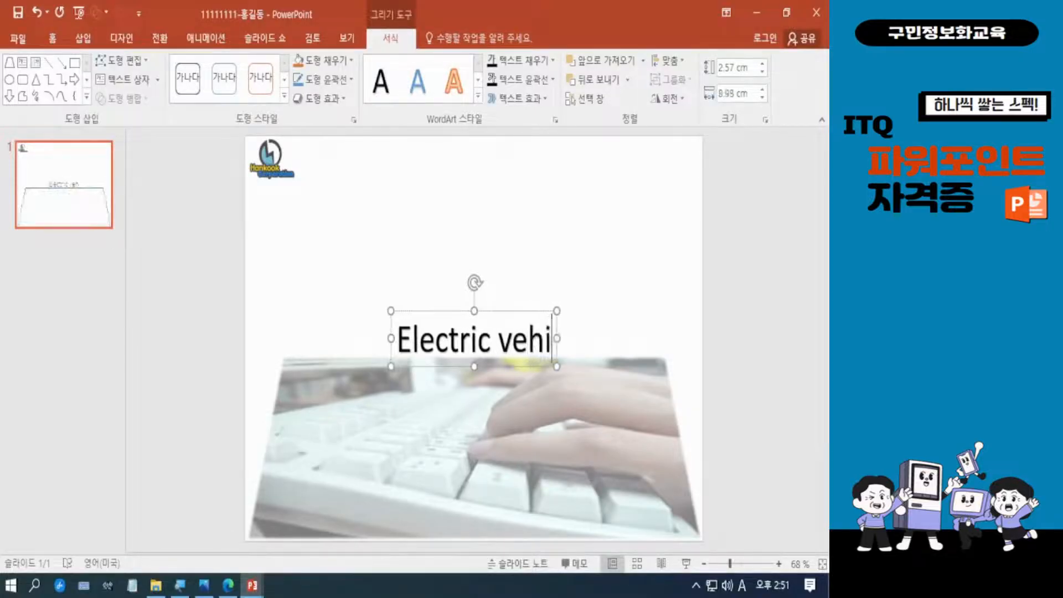
pyautogui.write('cle')
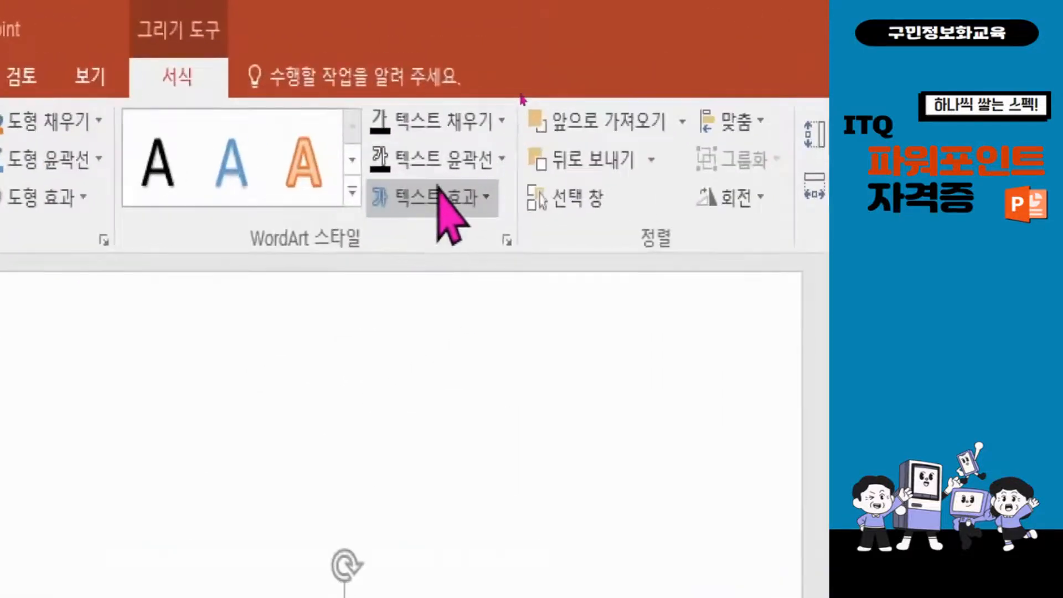
# Remove the WordArt's text shadow (그림자 없음) and apply the 전체 반사, 터치 reflection to it.
pyautogui.click(454, 200)
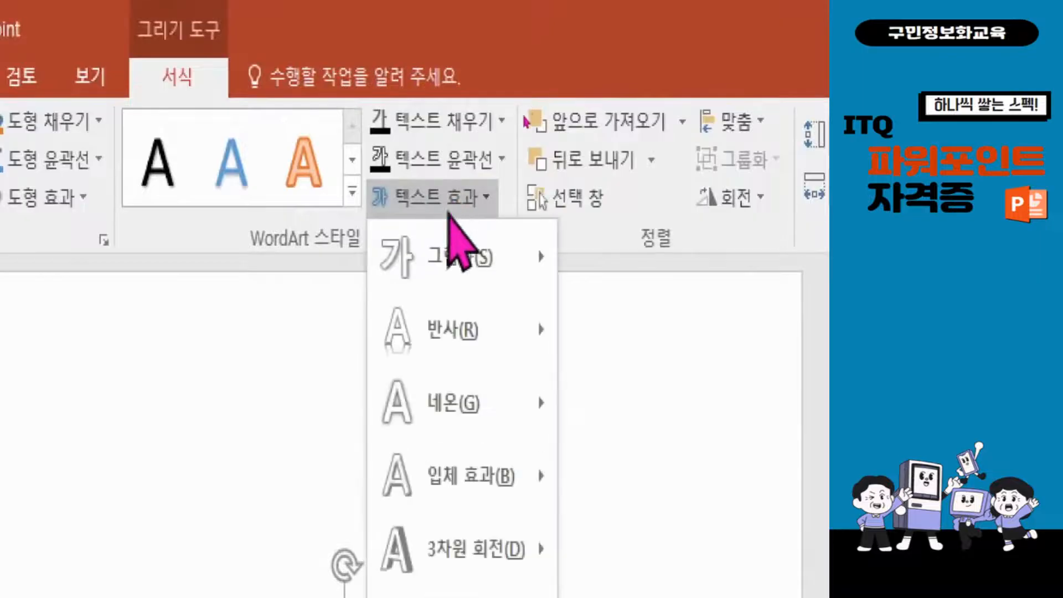
pyautogui.moveTo(449, 272)
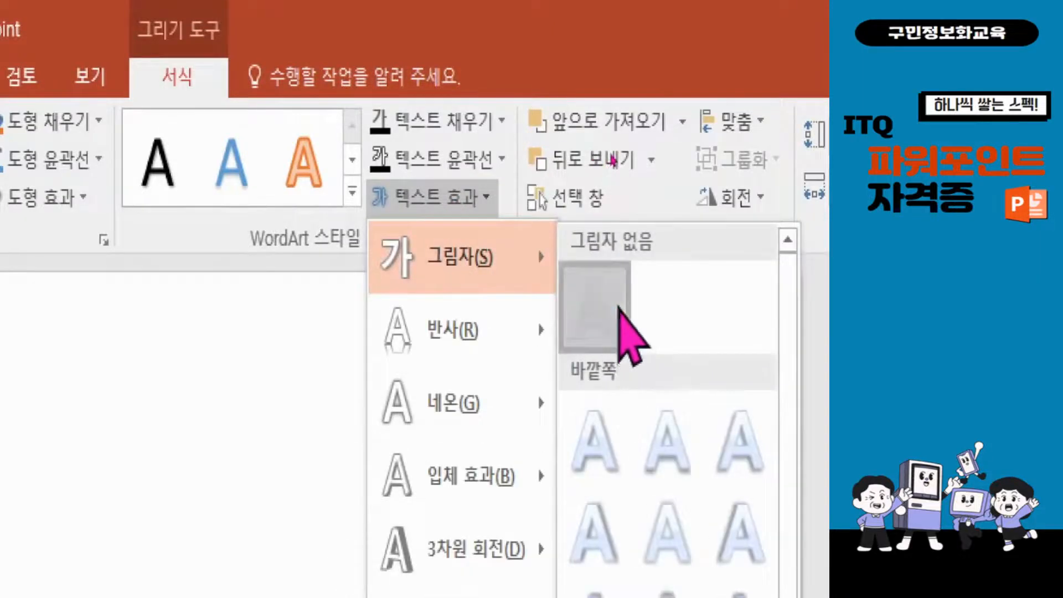
pyautogui.click(619, 310)
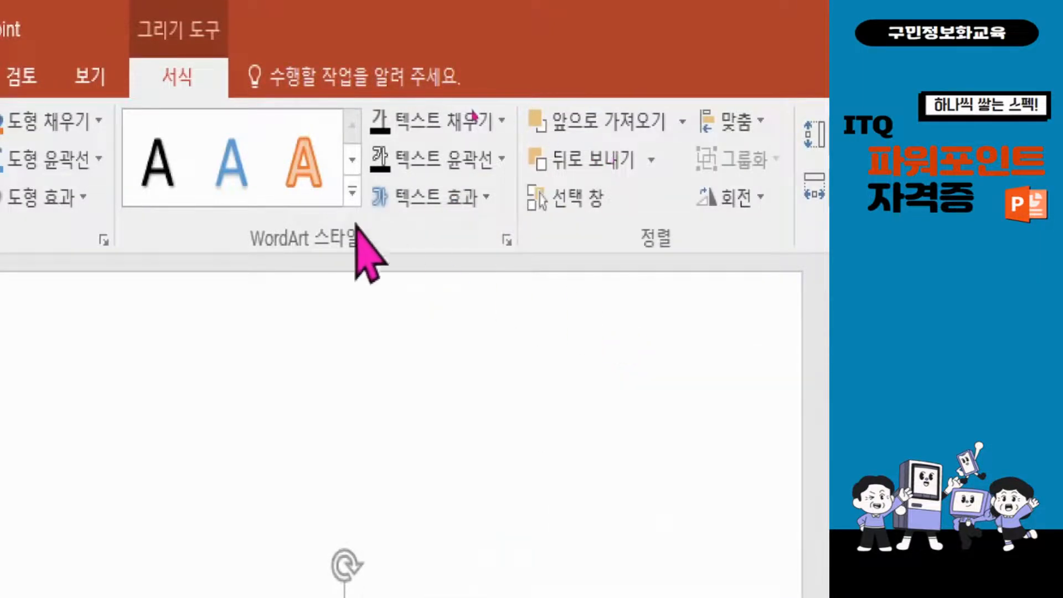
pyautogui.click(451, 203)
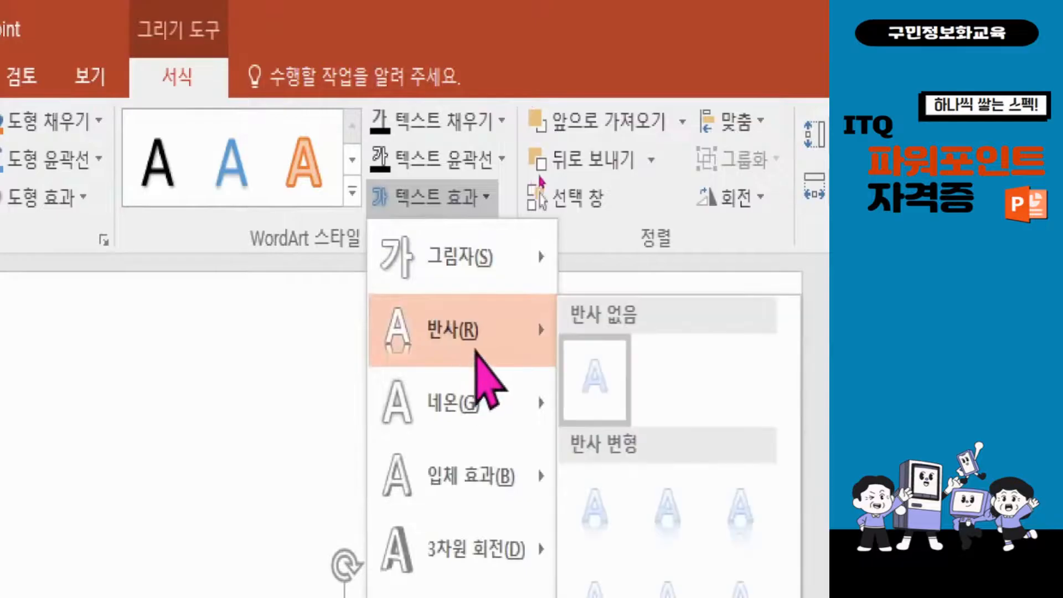
pyautogui.moveTo(475, 350)
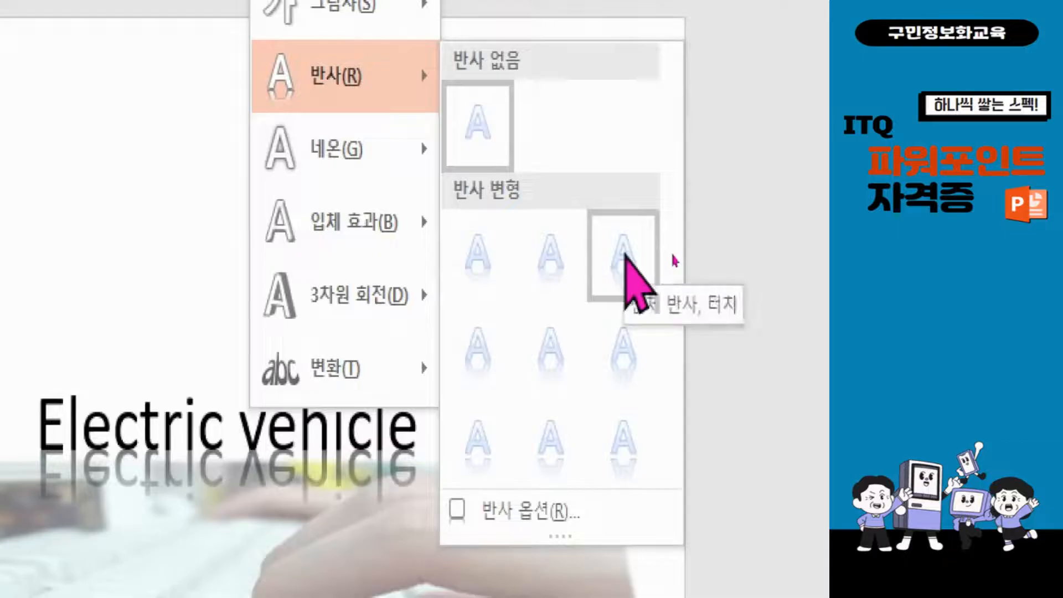
pyautogui.click(624, 256)
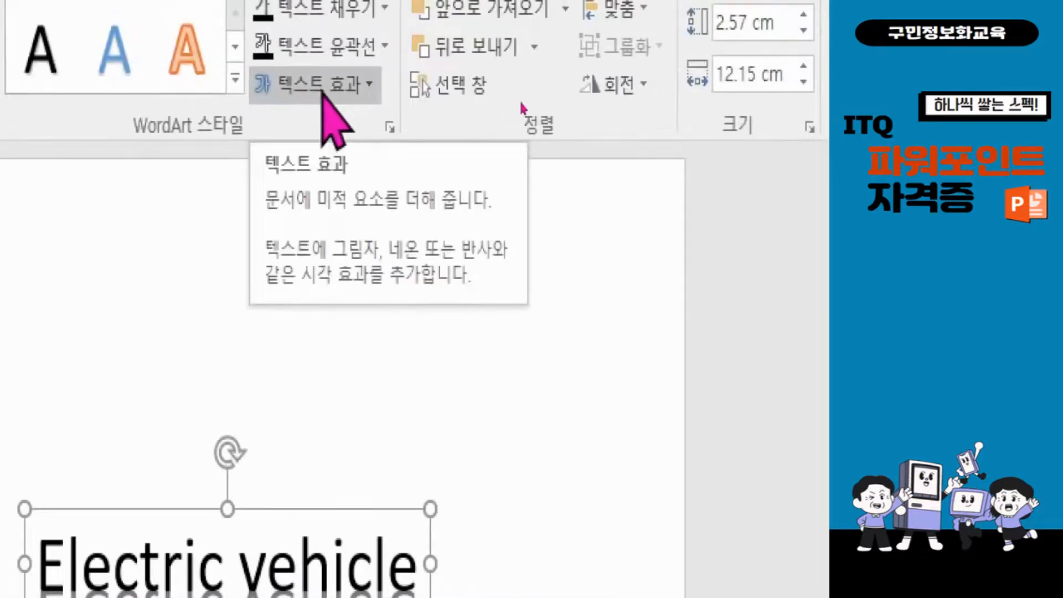
# Apply the 역삼각형 (inverted triangle) transform effect to the Electric vehicle WordArt.
pyautogui.click(322, 93)
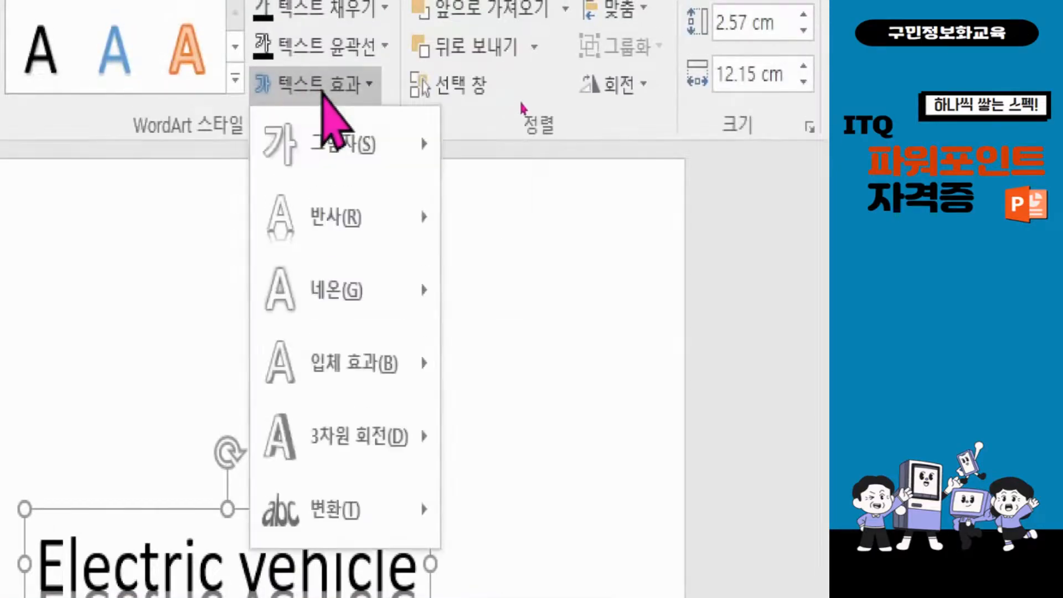
pyautogui.moveTo(417, 520)
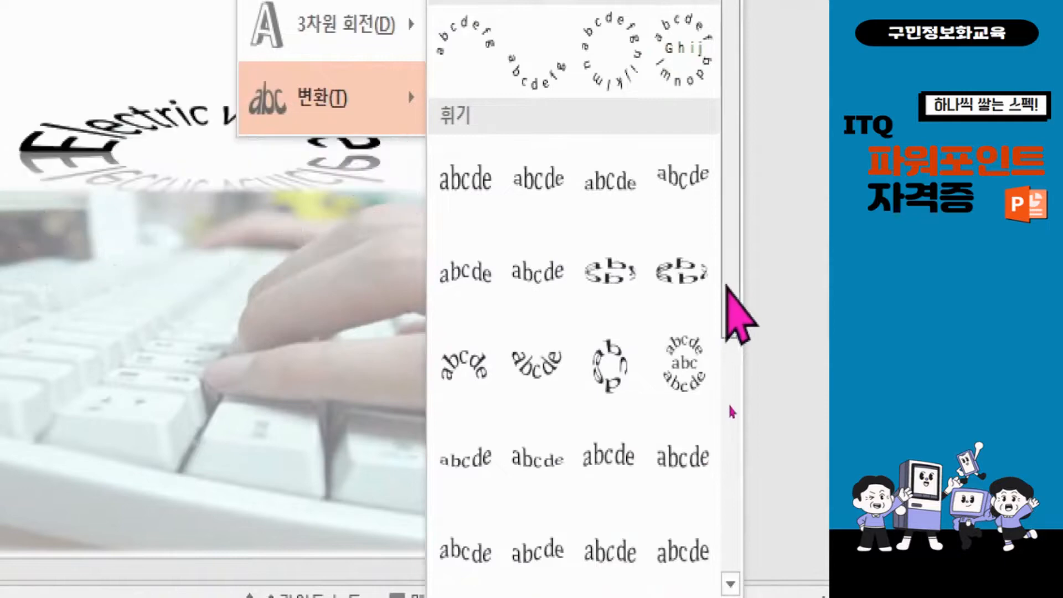
pyautogui.moveTo(727, 286); pyautogui.dragTo(714, 191)
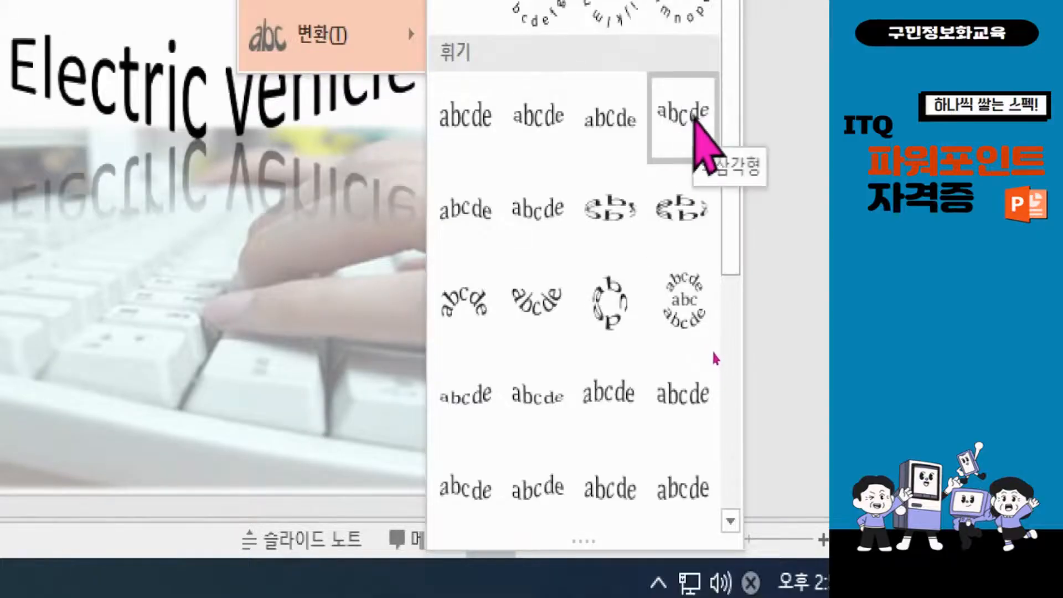
pyautogui.click(695, 119)
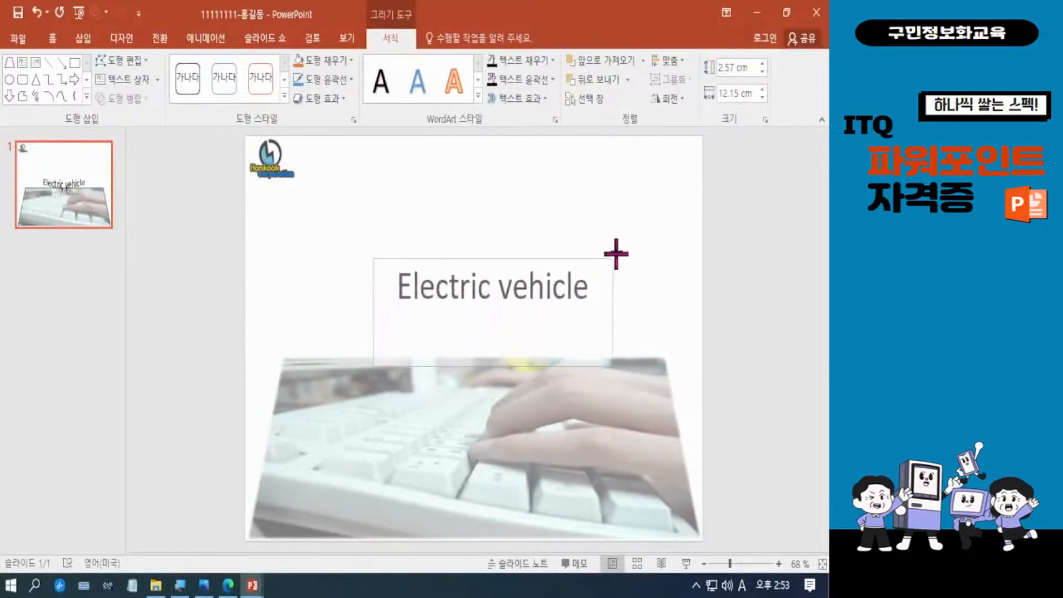
# Resize the WordArt to about 3.6 cm high and 19.9 cm wide and place it above the keyboard picture, clear of its reflection.
pyautogui.moveTo(616, 254); pyautogui.dragTo(624, 236)
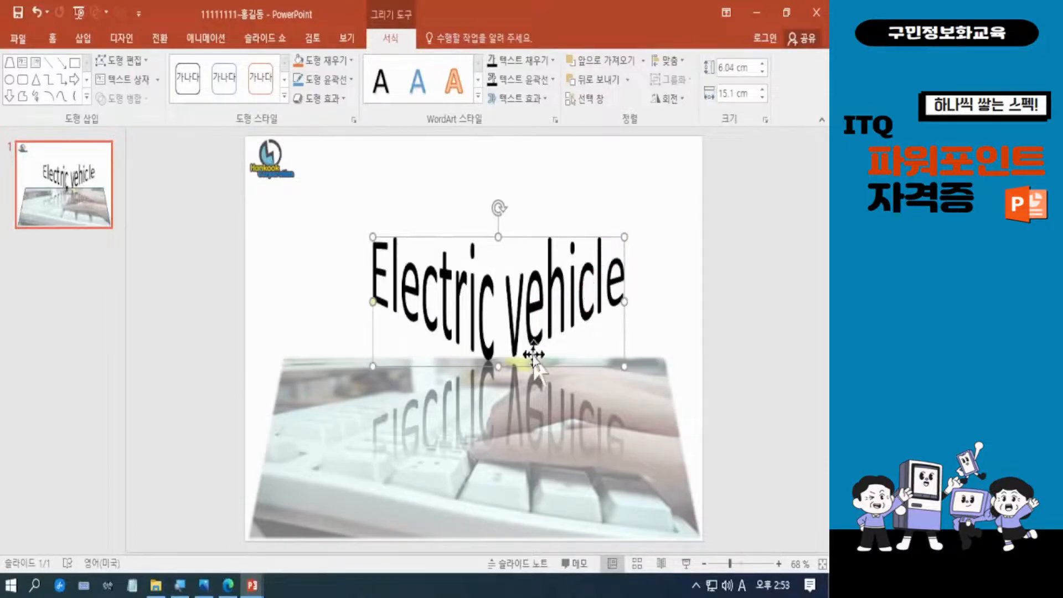
pyautogui.moveTo(502, 238); pyautogui.dragTo(500, 282)
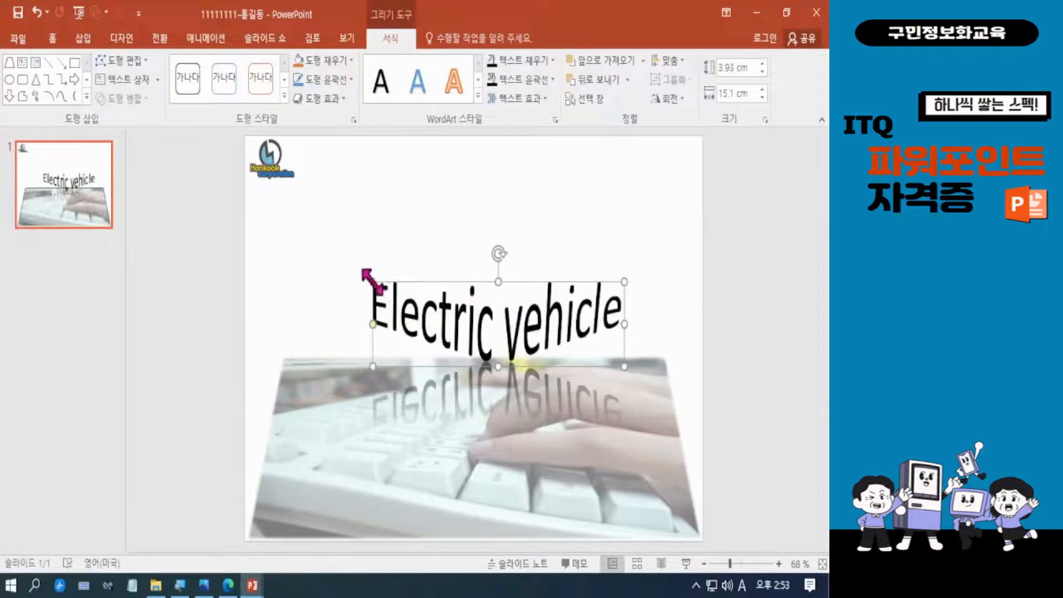
pyautogui.moveTo(373, 281); pyautogui.dragTo(299, 256)
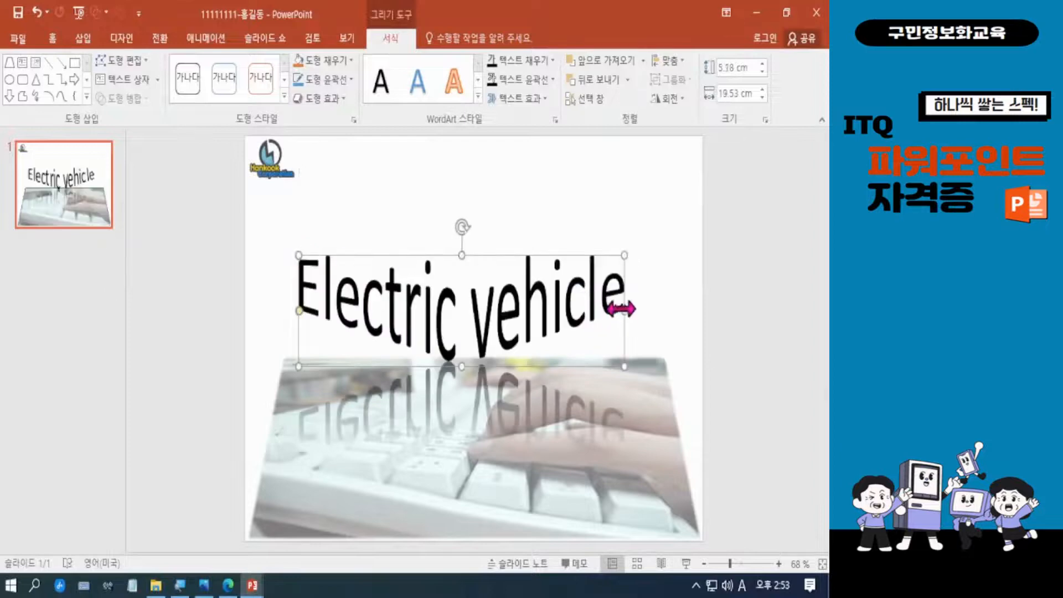
pyautogui.moveTo(621, 308); pyautogui.dragTo(654, 309)
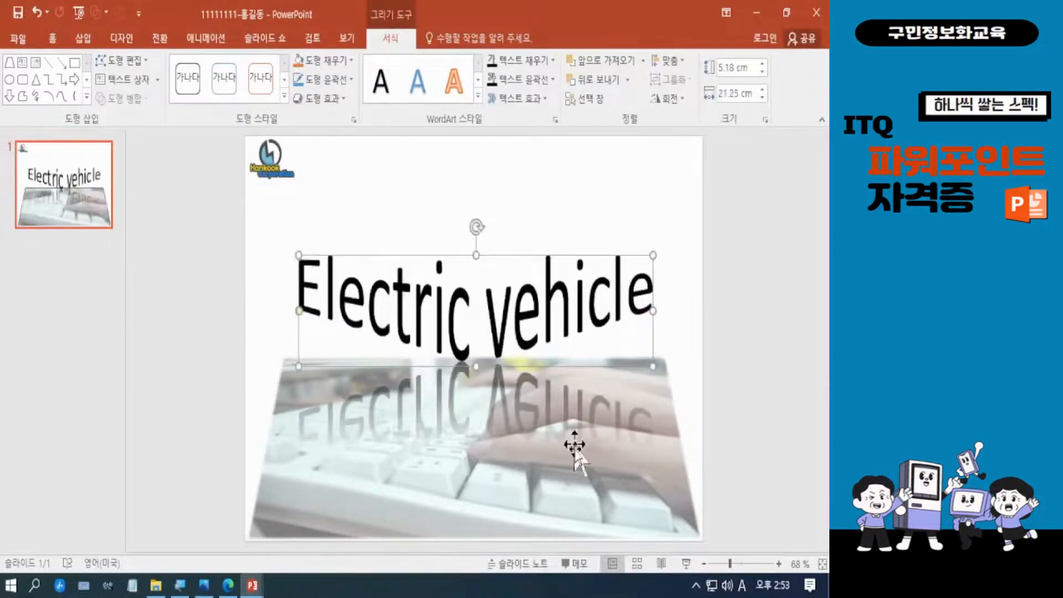
pyautogui.moveTo(476, 366); pyautogui.dragTo(481, 331)
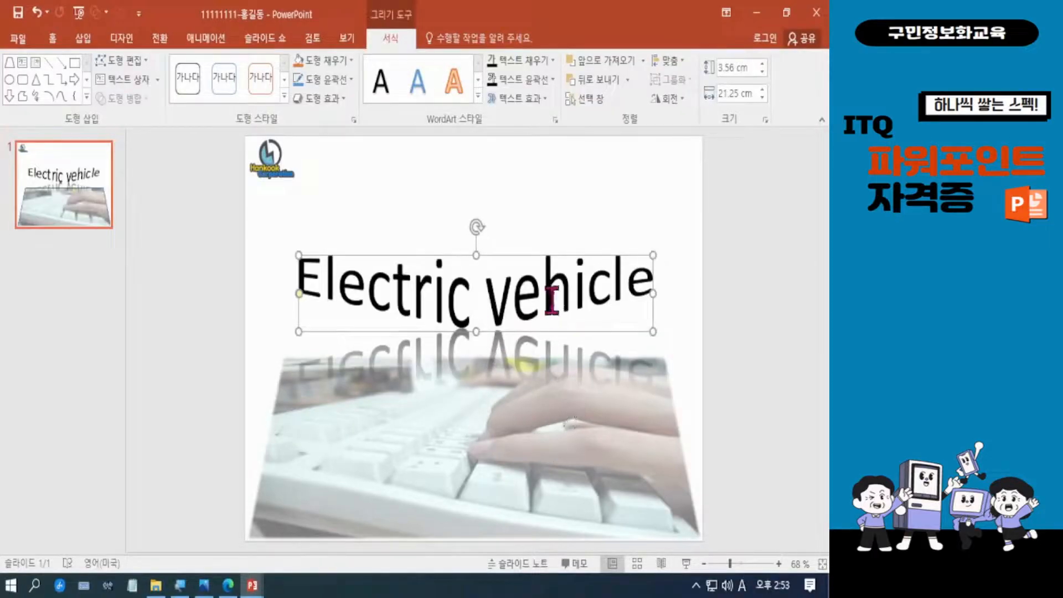
pyautogui.moveTo(496, 259); pyautogui.dragTo(502, 217)
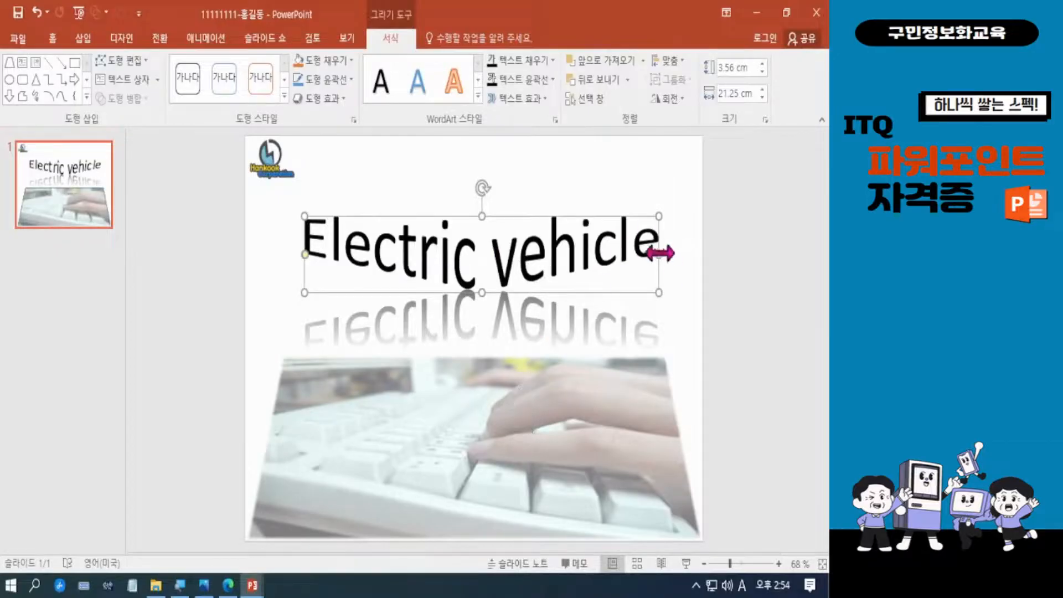
pyautogui.moveTo(659, 254); pyautogui.dragTo(637, 258)
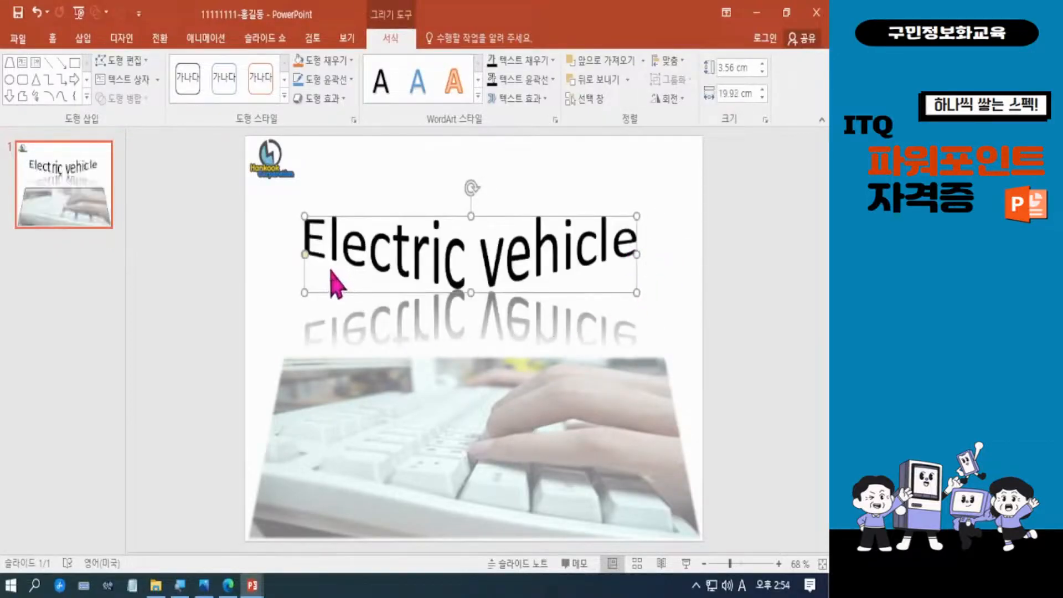
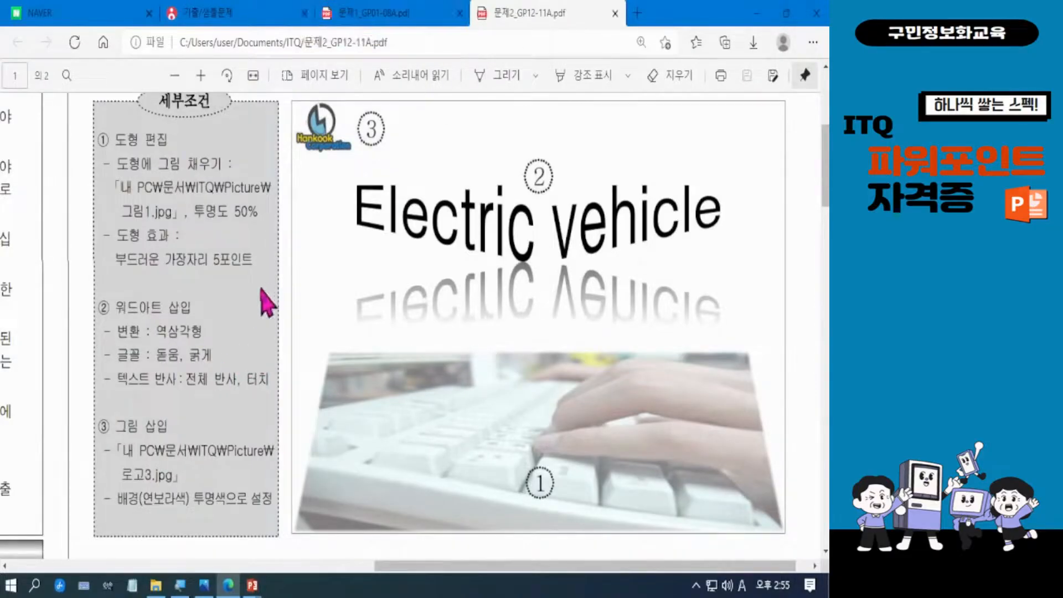
# Check the 문제1_GP01-08A conditions, switch to the Food Delivery presentation in PowerPoint, and make its WordArt bold in the 굴림 font.
pyautogui.click(378, 22)
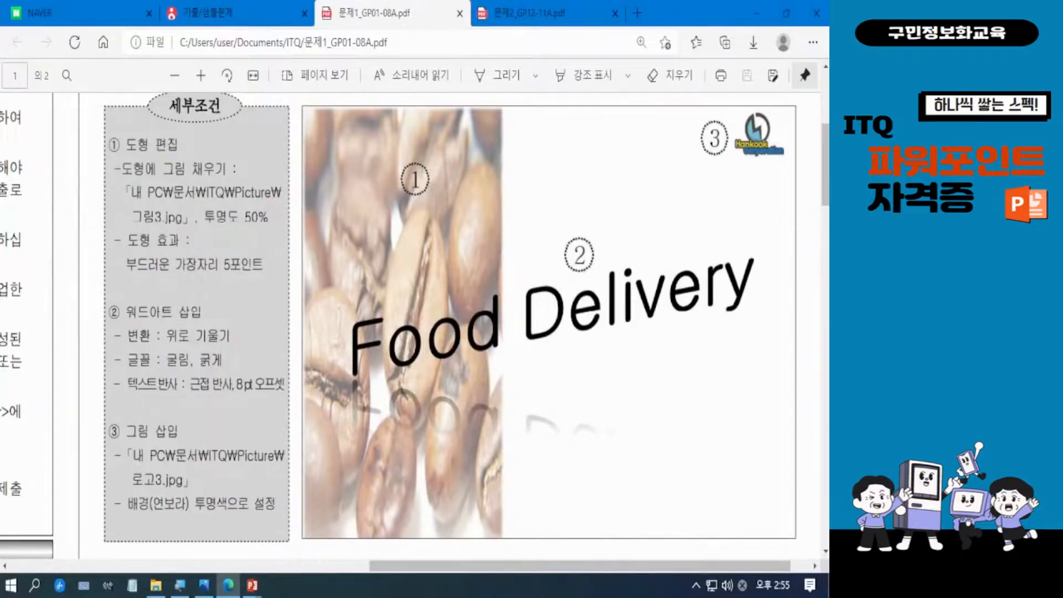
pyautogui.moveTo(254, 587)
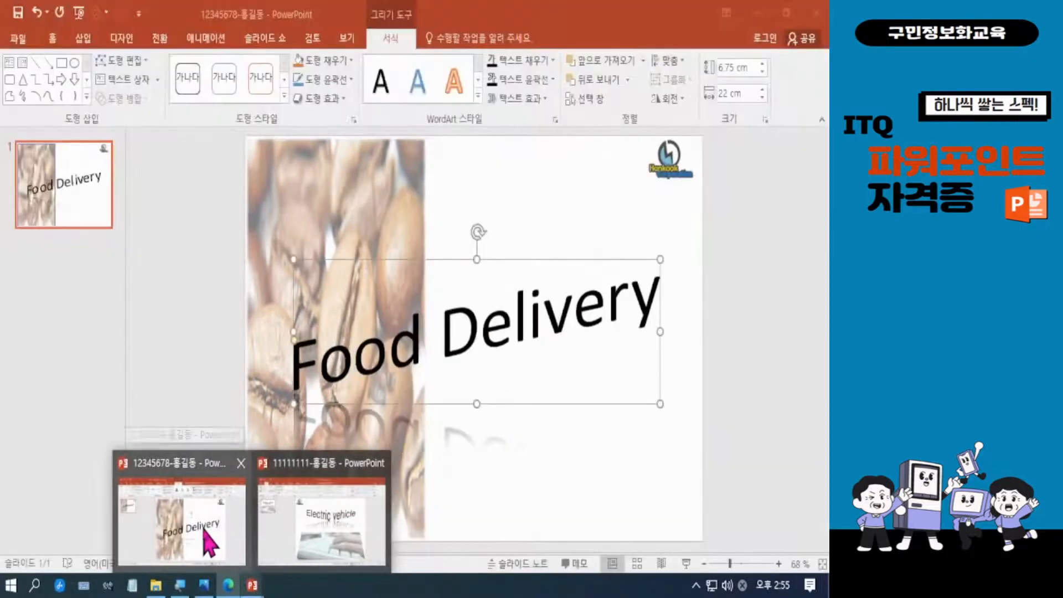
pyautogui.click(204, 539)
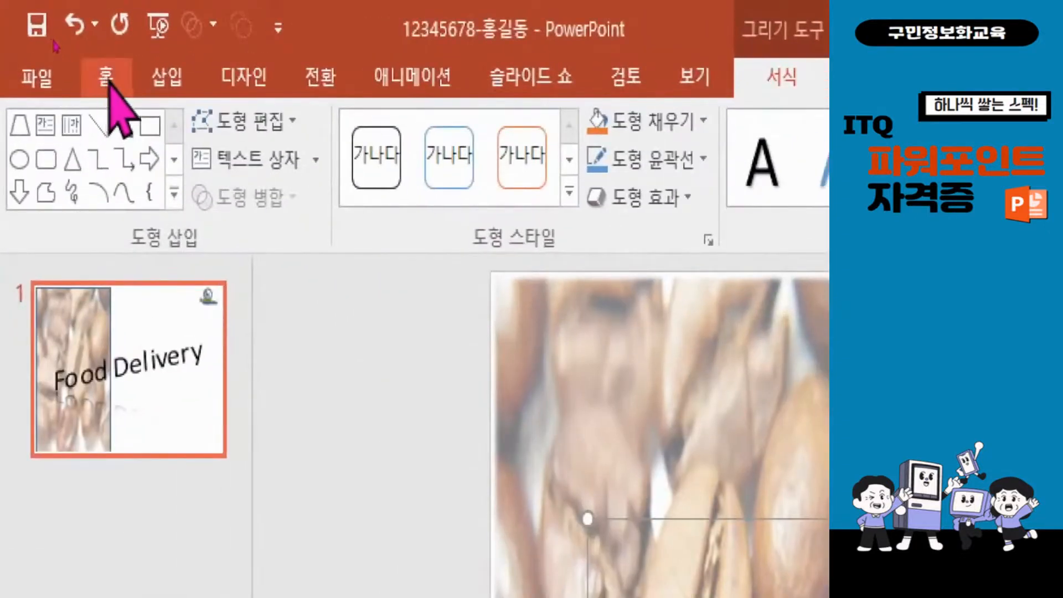
pyautogui.click(107, 77)
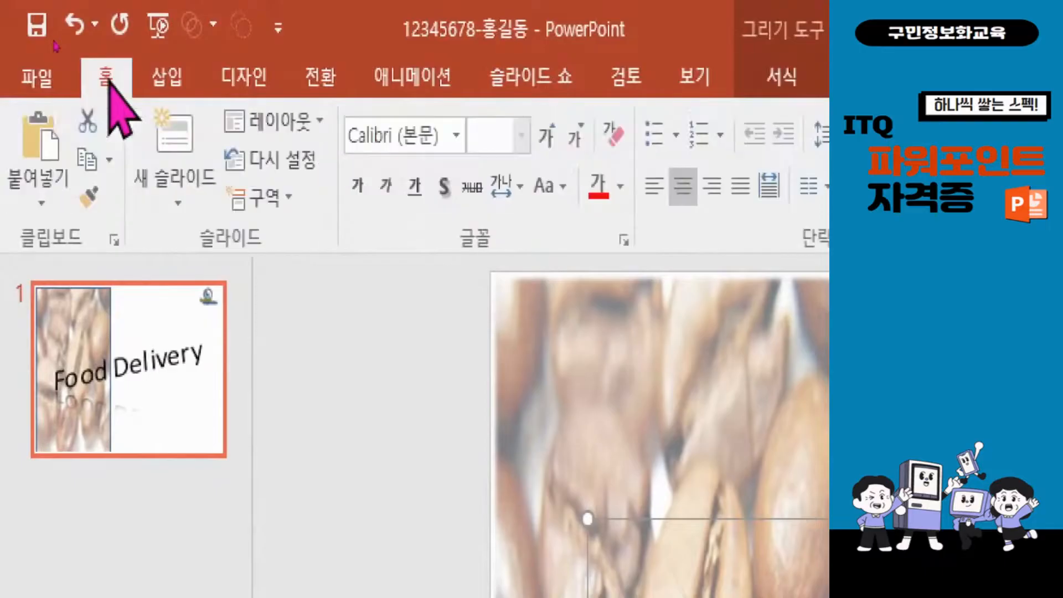
pyautogui.click(358, 188)
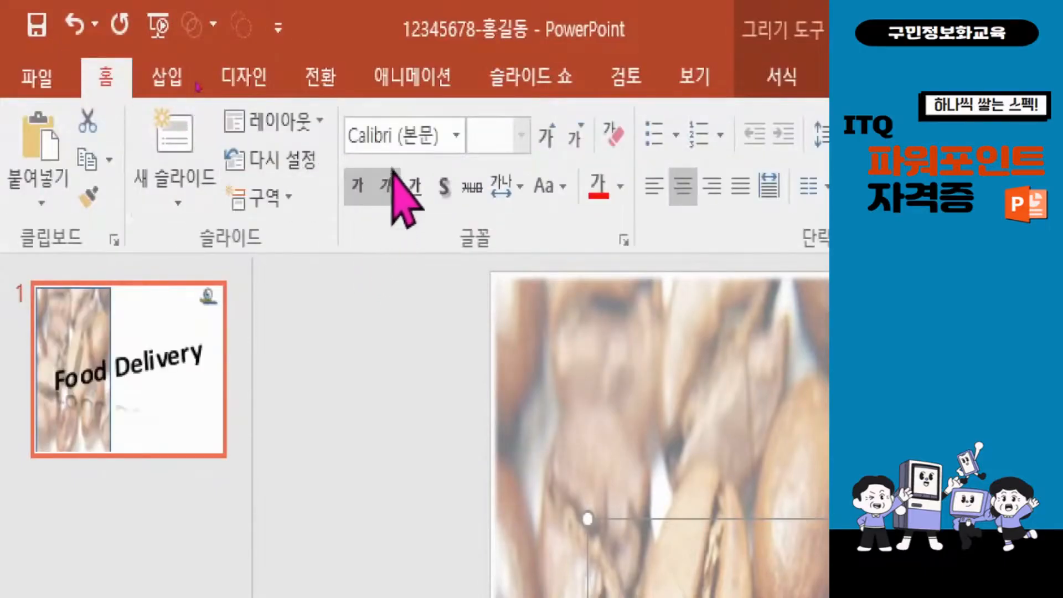
pyautogui.click(398, 133)
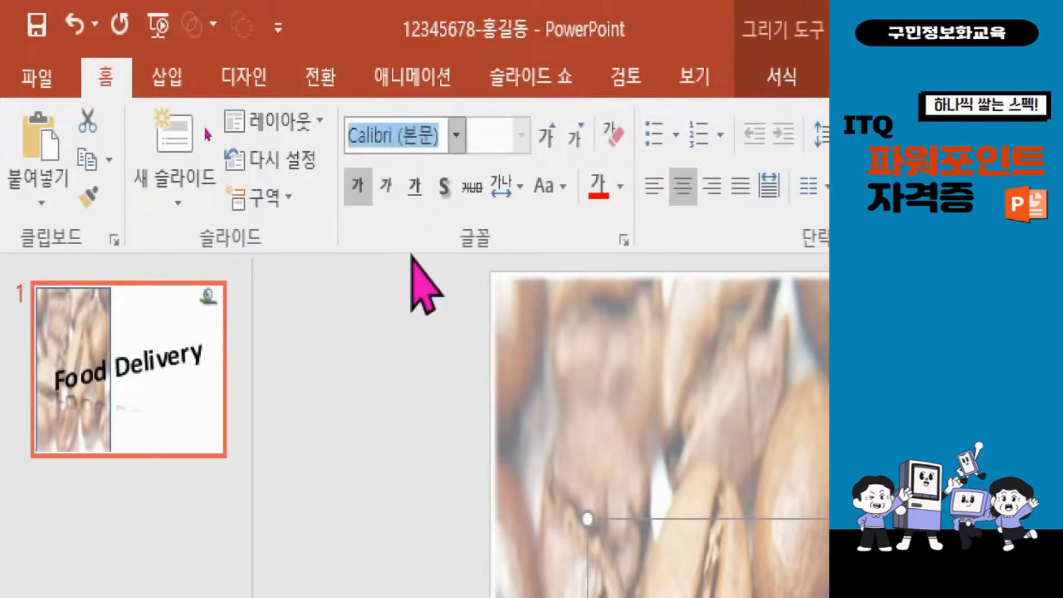
pyautogui.write('굴림')
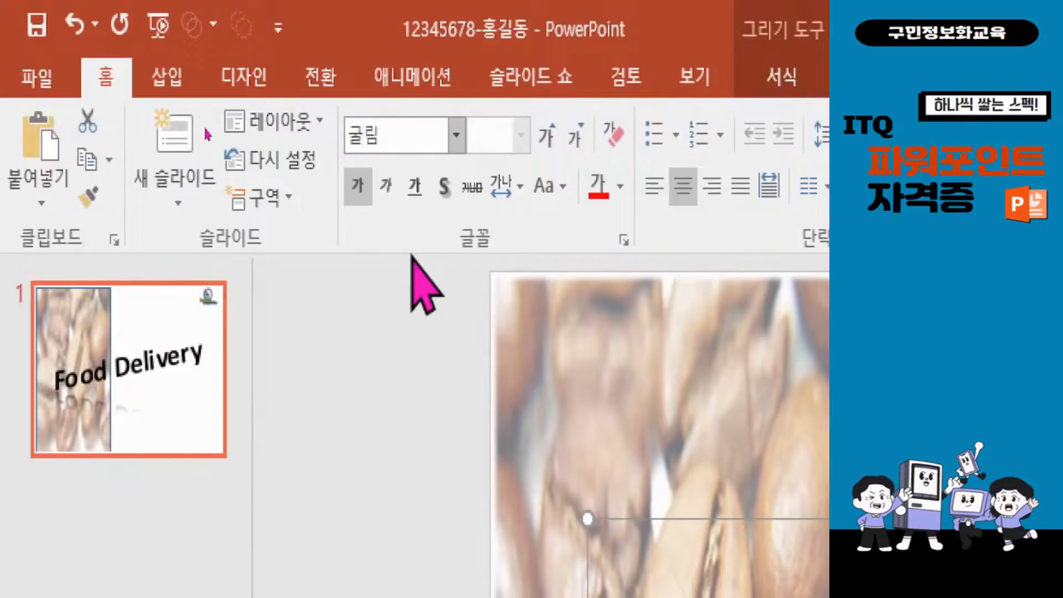
pyautogui.press('Return')
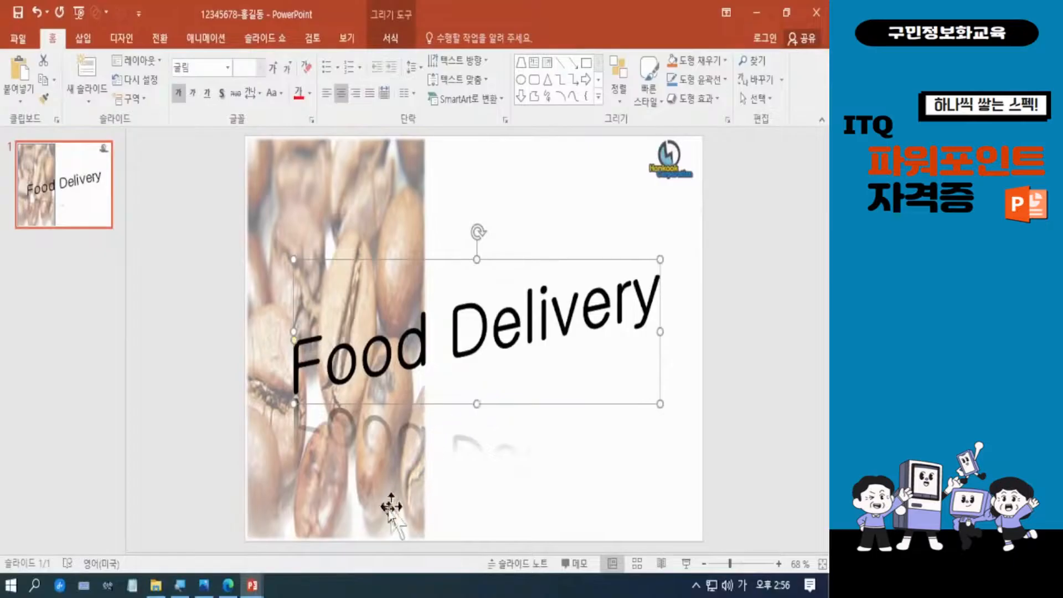
# Compare the Food Delivery slide with the sample in 문제1_GP01-08A.pdf, returning to PowerPoint with the WordArt deselected.
pyautogui.click(227, 585)
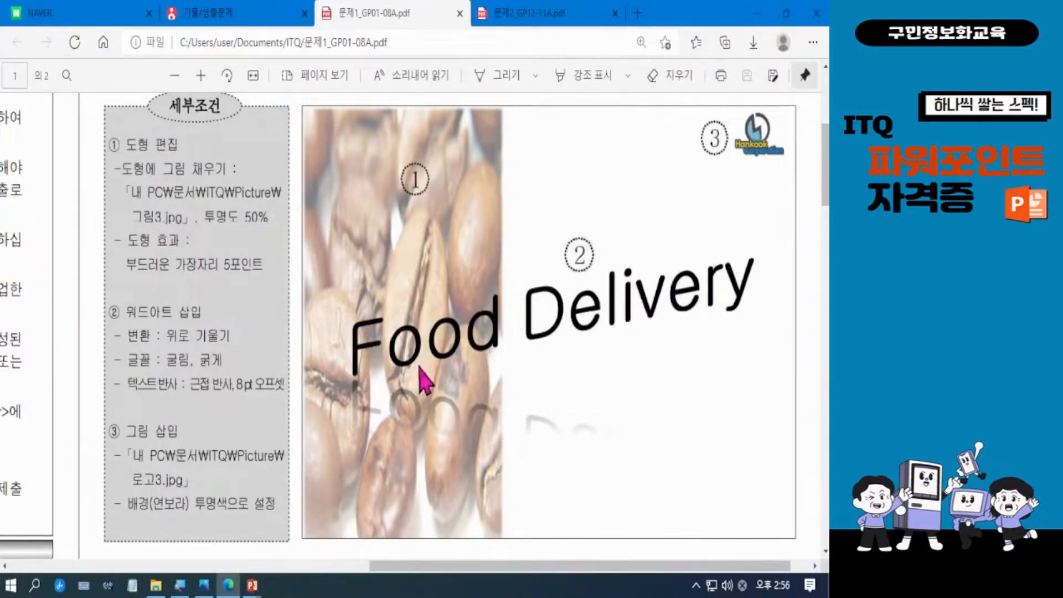
pyautogui.moveTo(253, 591)
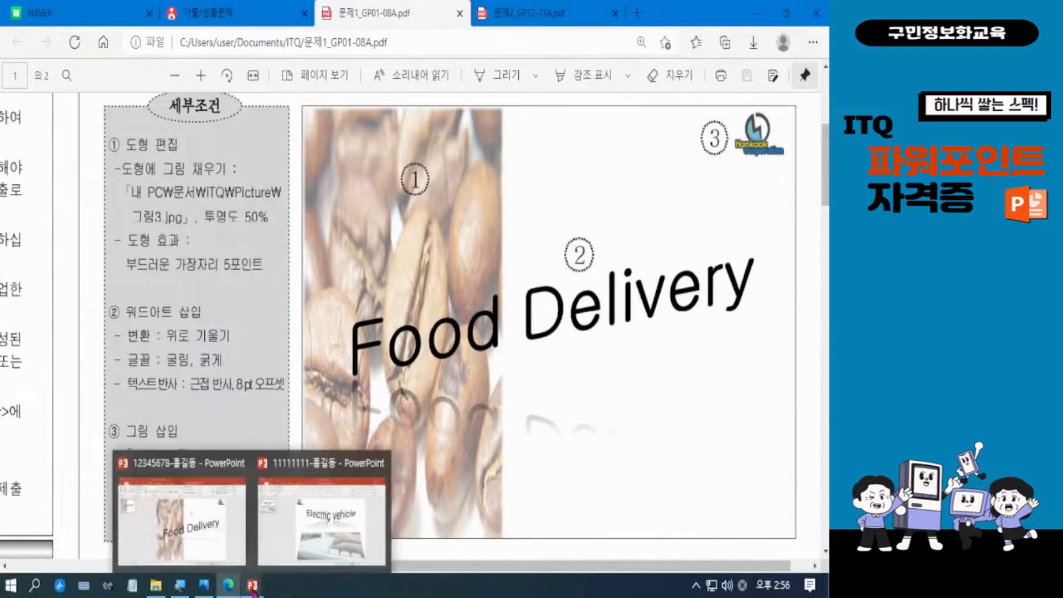
pyautogui.click(237, 529)
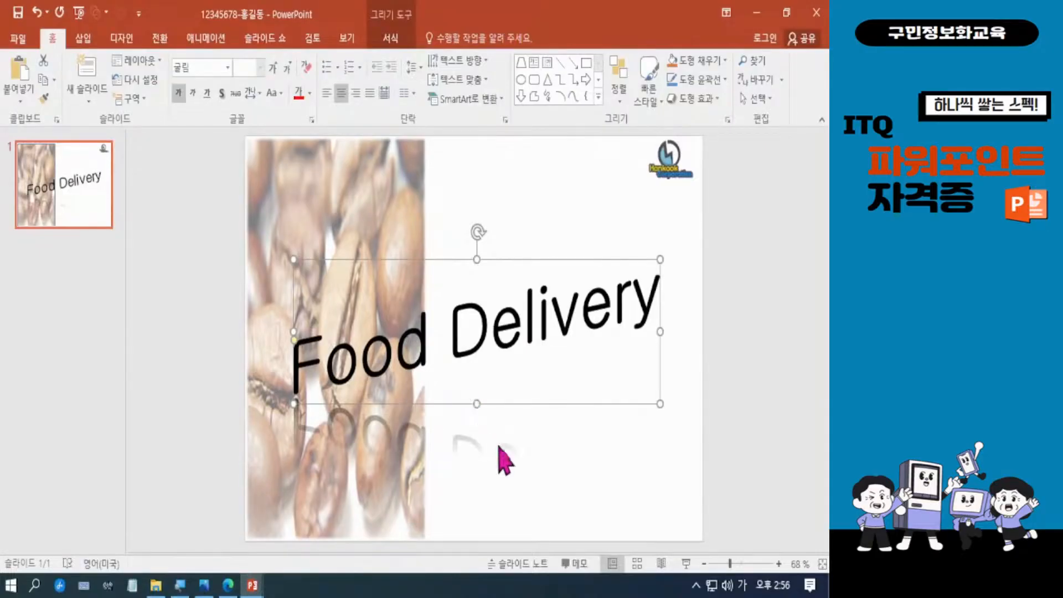
pyautogui.click(745, 322)
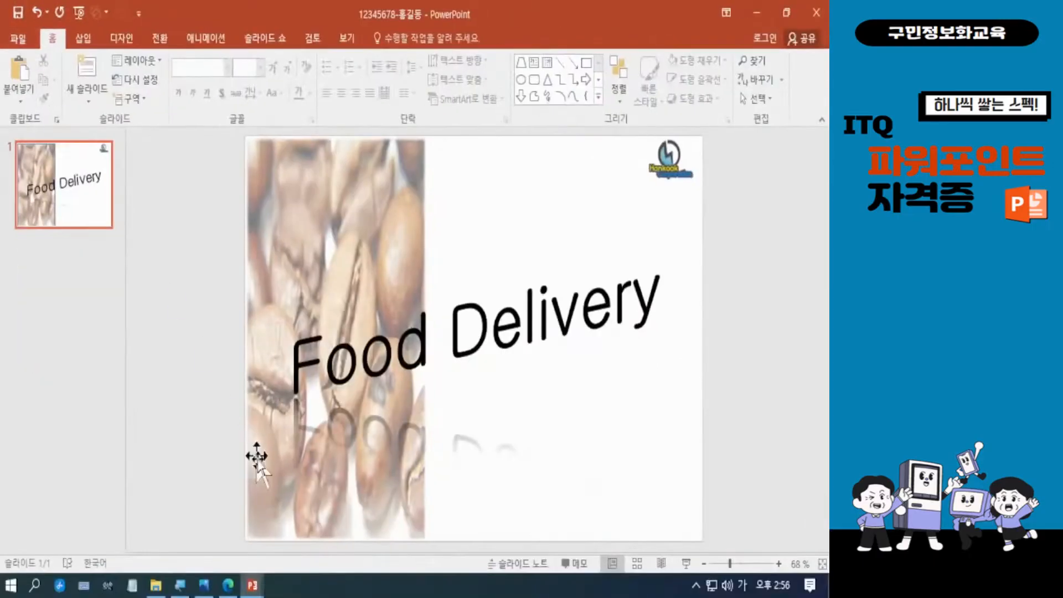
# Switch to the Electric vehicle presentation and save it.
pyautogui.moveTo(252, 585)
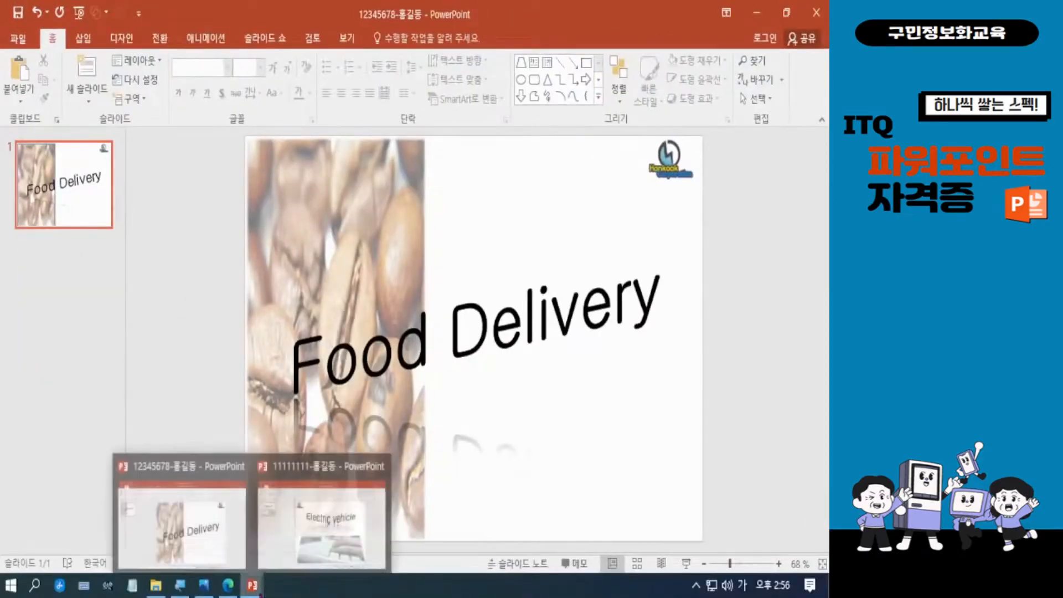
pyautogui.click(321, 541)
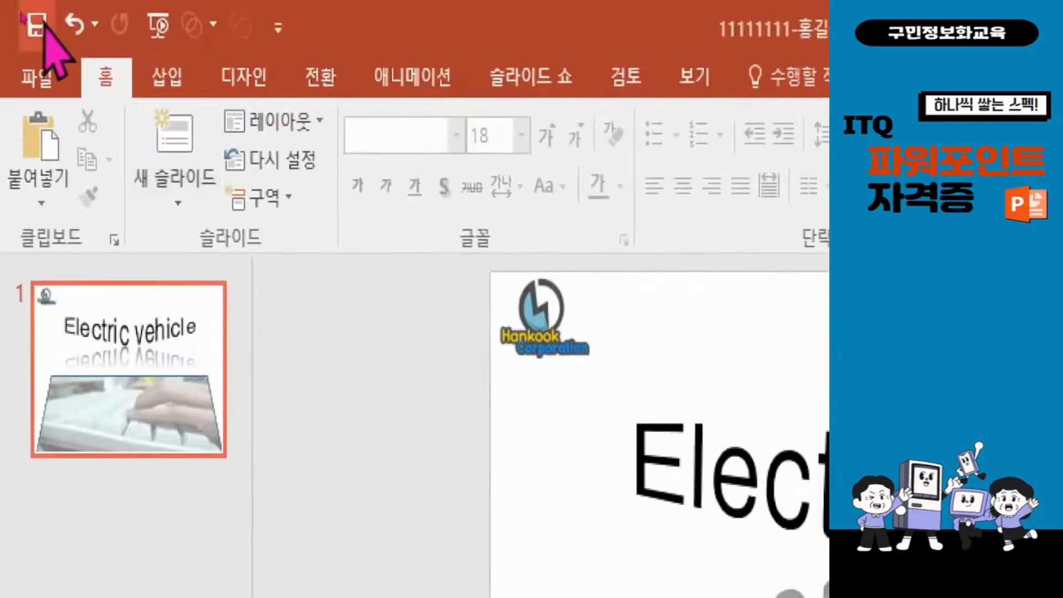
pyautogui.click(34, 23)
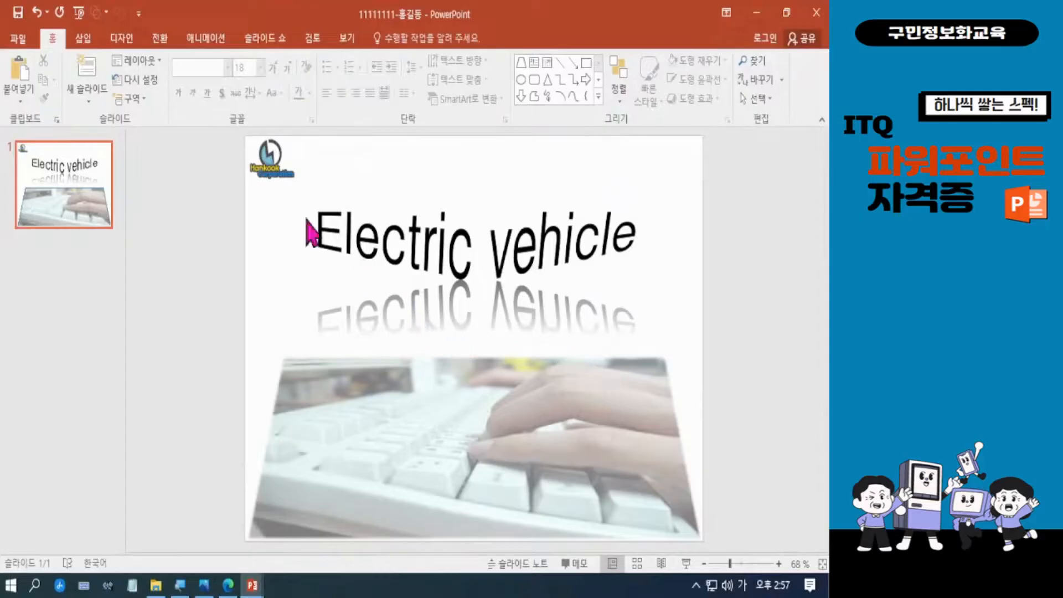
pyautogui.moveTo(244, 130)
pyautogui.mouseDown()
pyautogui.moveTo(265, 183)
pyautogui.moveTo(294, 193)
pyautogui.mouseUp()
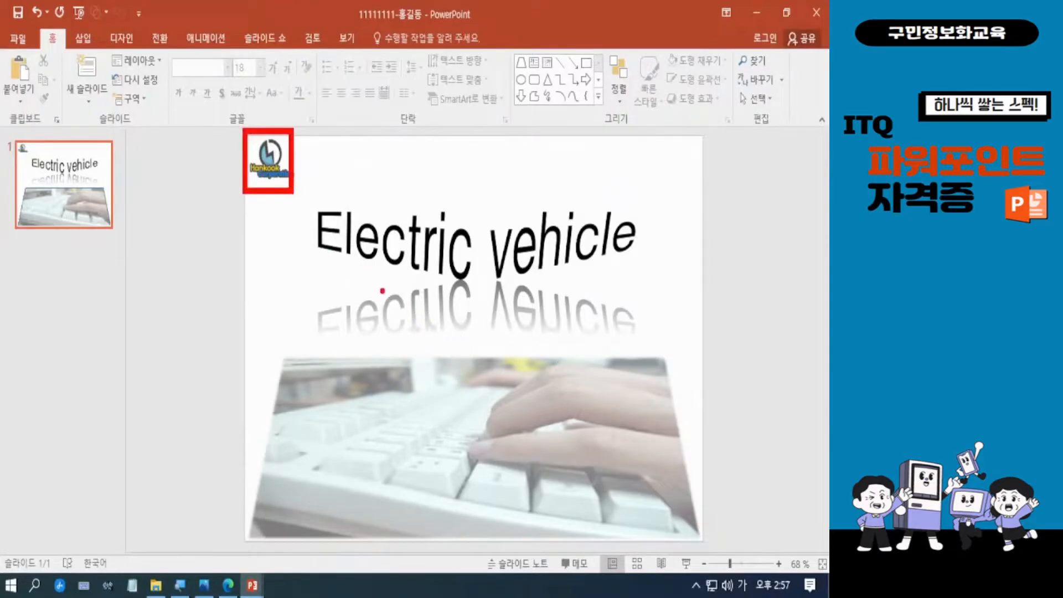
pyautogui.moveTo(302, 198)
pyautogui.mouseDown()
pyautogui.moveTo(313, 225)
pyautogui.moveTo(668, 355)
pyautogui.mouseUp()
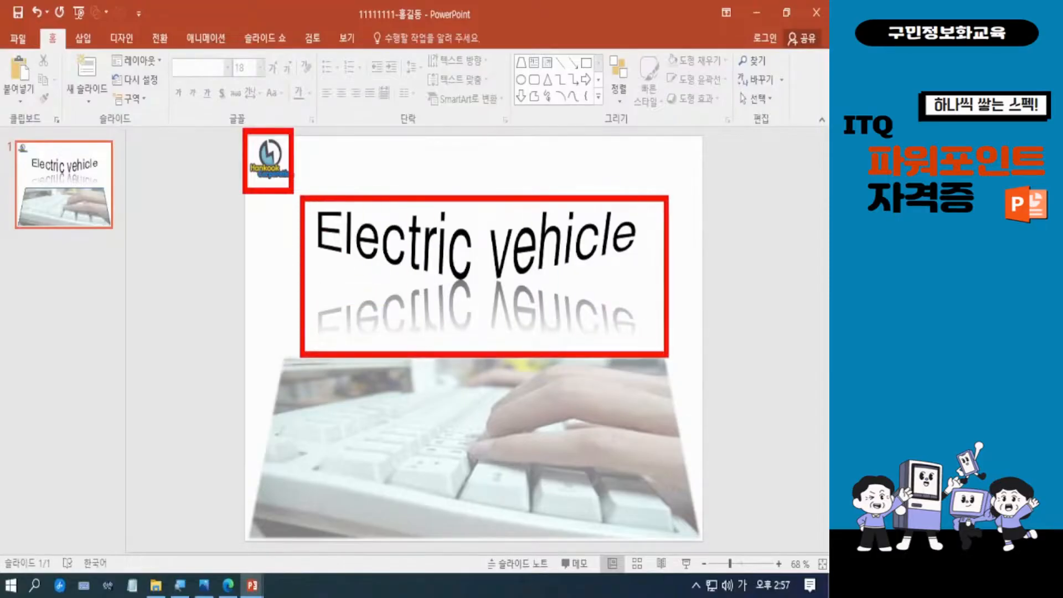
pyautogui.press('Escape')
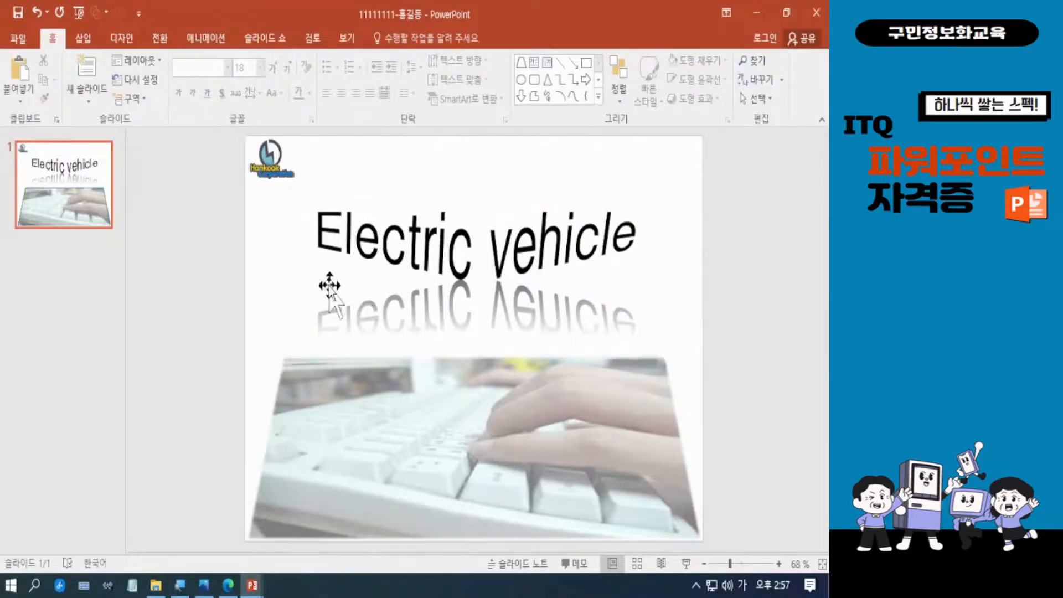
pyautogui.hotkey('ctrl', '2')
pyautogui.moveTo(239, 330)
pyautogui.mouseDown()
pyautogui.moveTo(508, 541)
pyautogui.moveTo(727, 565)
pyautogui.mouseUp()
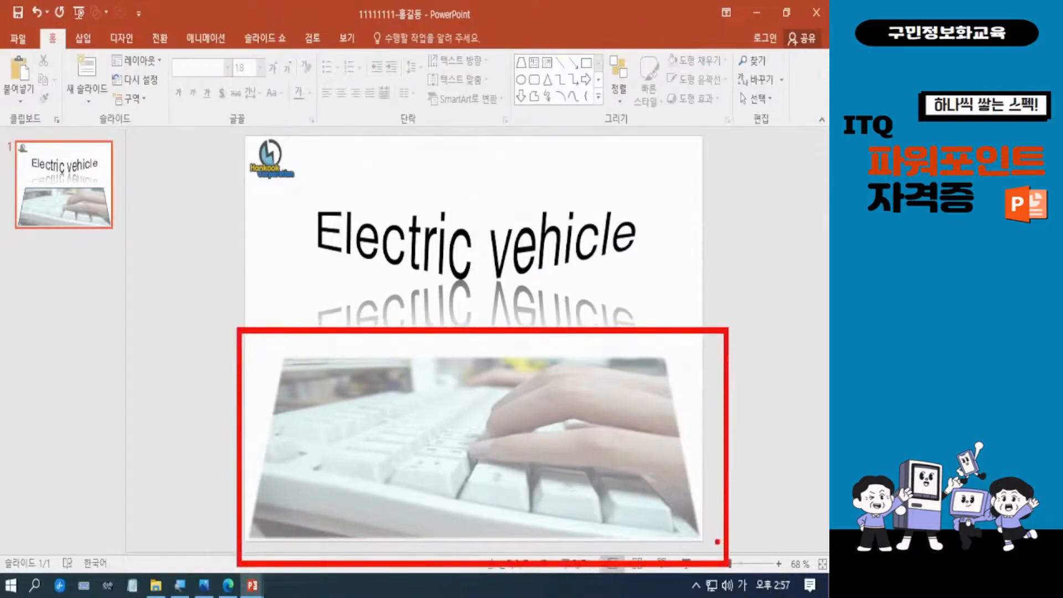
pyautogui.press('Escape')
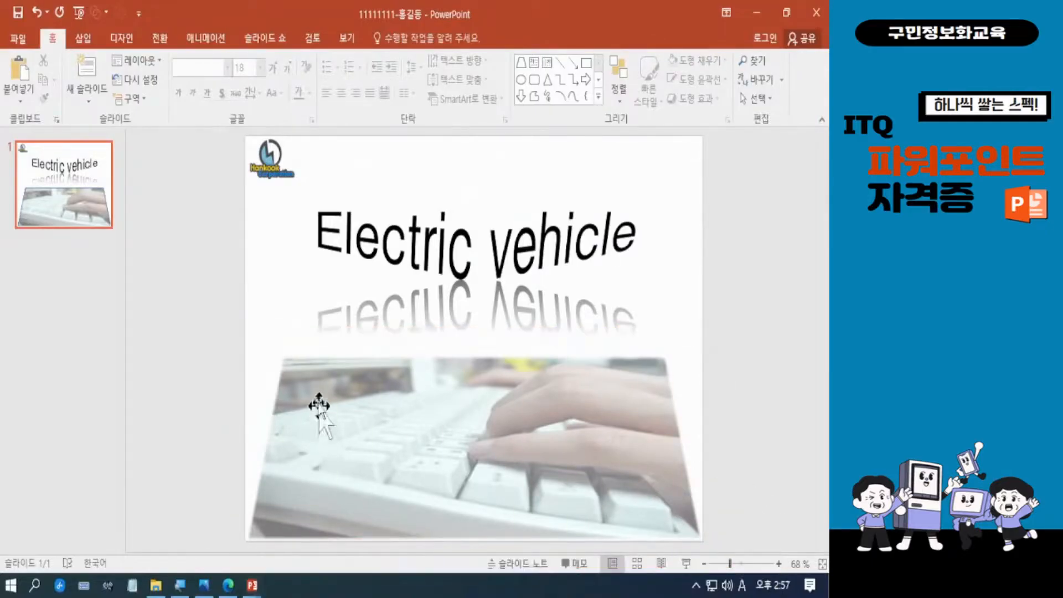
# Draw a horizontal text box across the upper part of the keyboard picture, just below the WordArt's reflection.
pyautogui.click(503, 271)
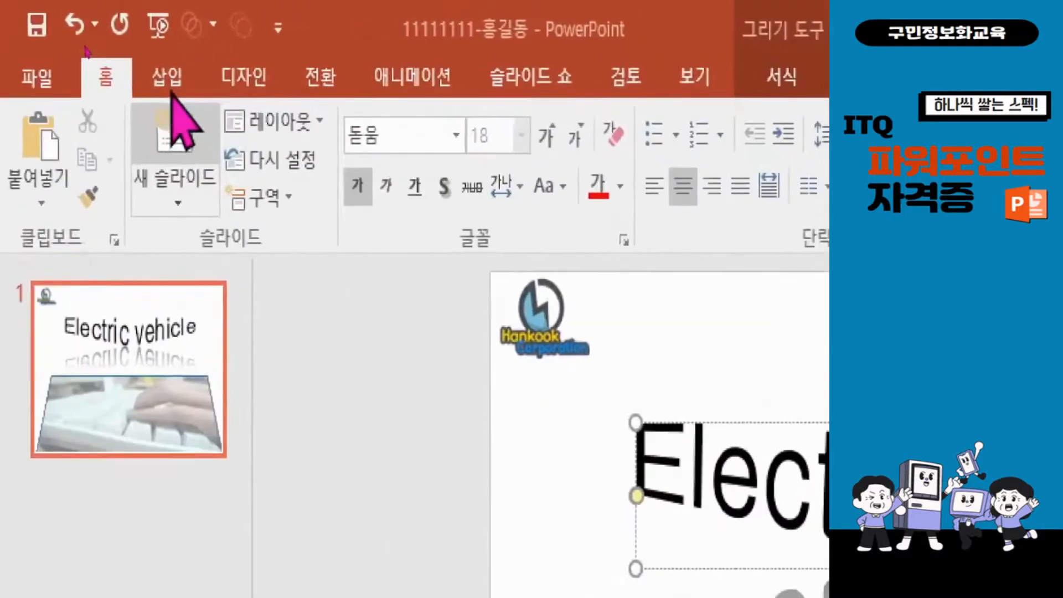
pyautogui.click(83, 38)
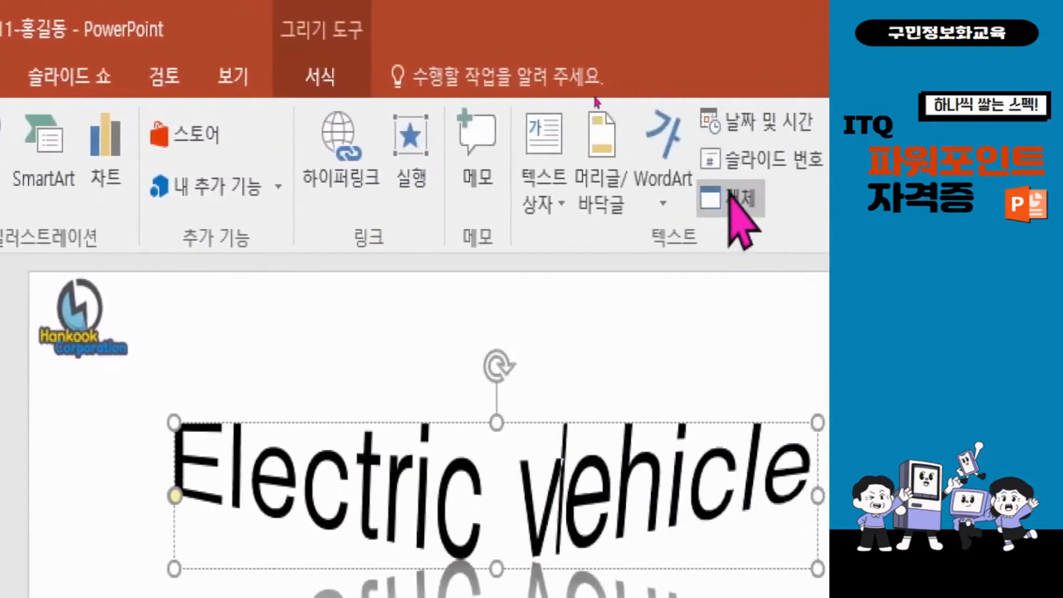
pyautogui.click(664, 202)
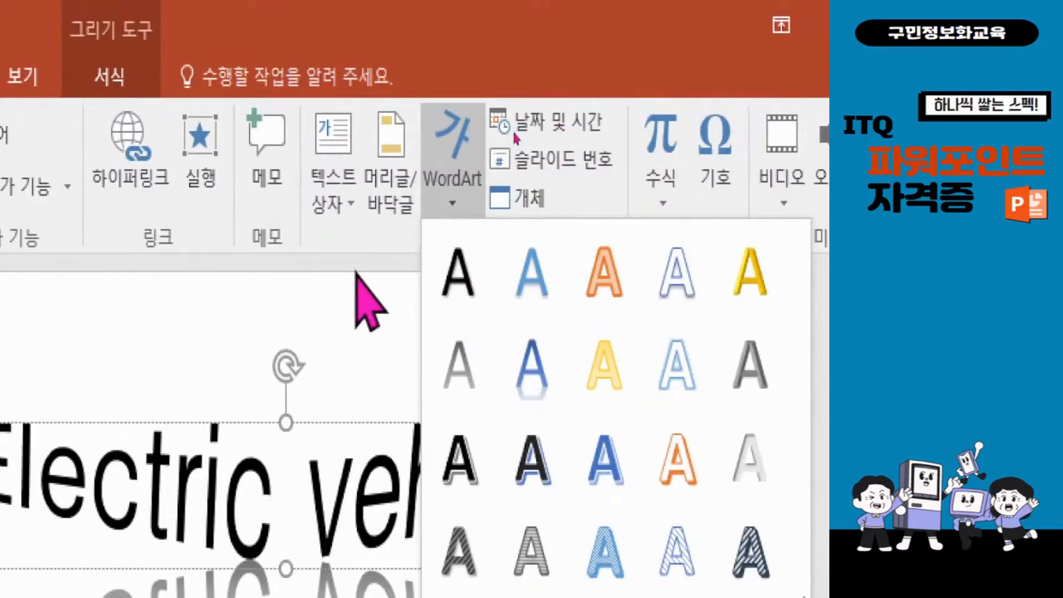
pyautogui.click(339, 168)
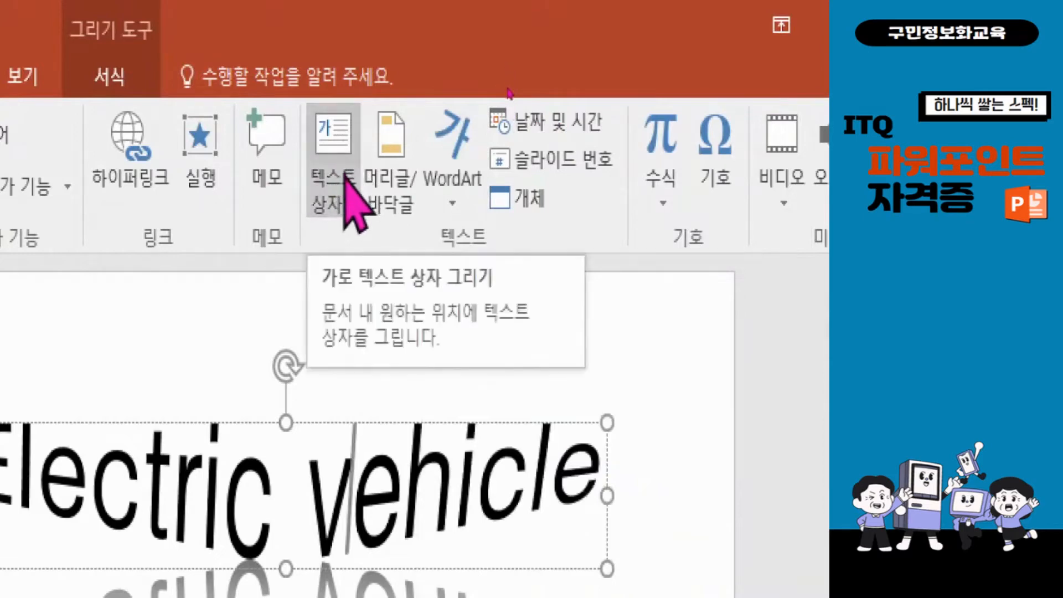
pyautogui.click(334, 136)
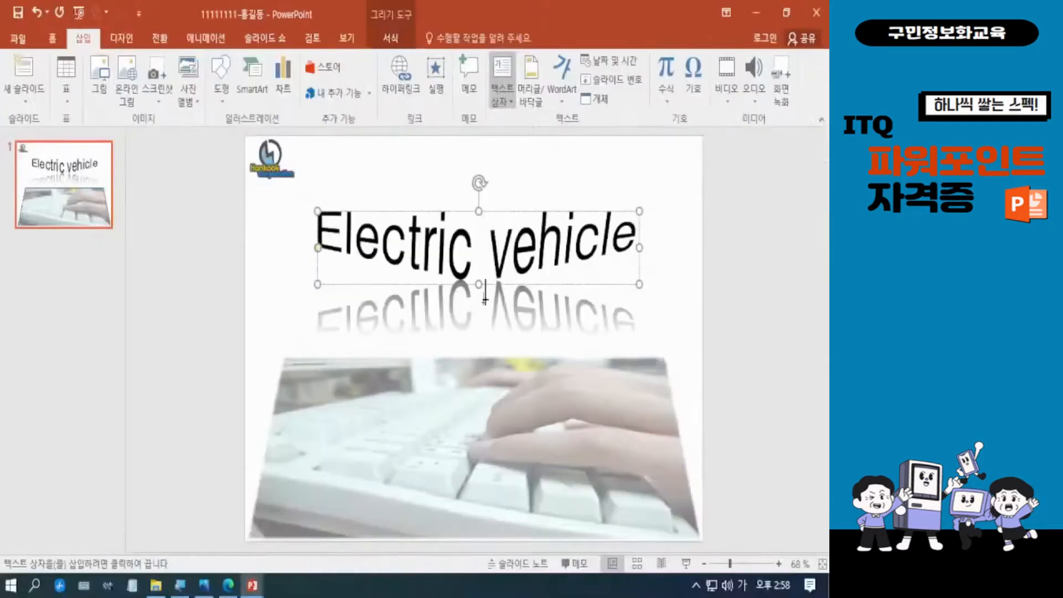
pyautogui.moveTo(336, 354); pyautogui.dragTo(631, 433)
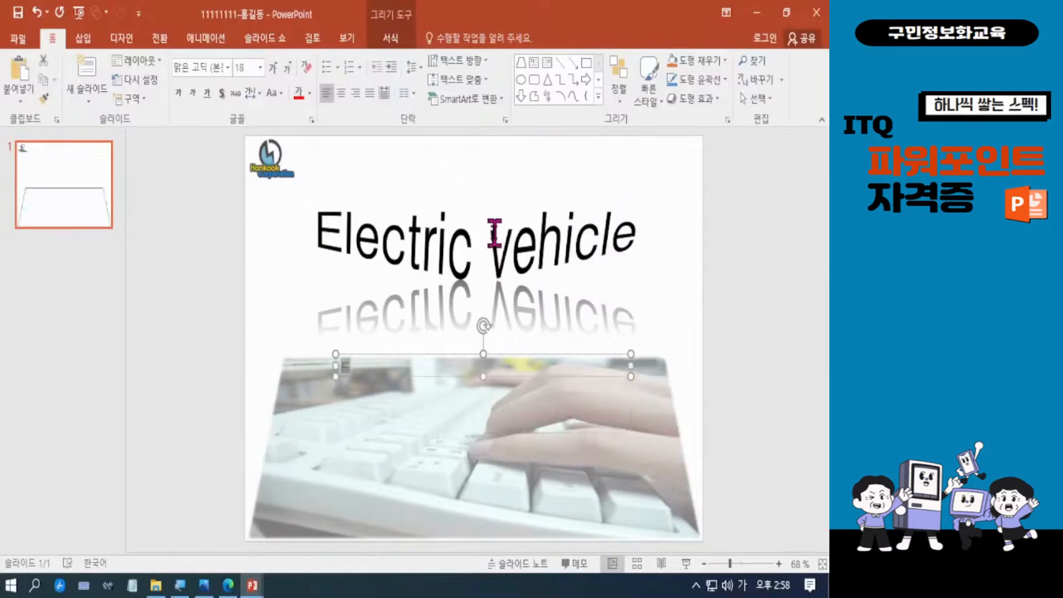
# Enter "Electric vehicle" in the new text box, using English input.
pyautogui.press('Hangul')
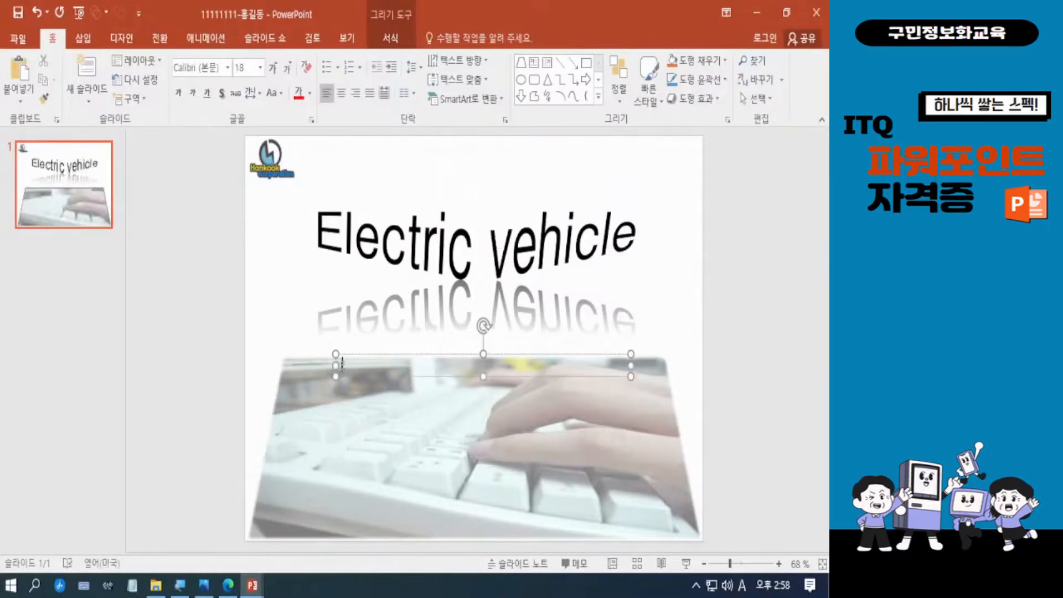
pyautogui.write('Electric v')
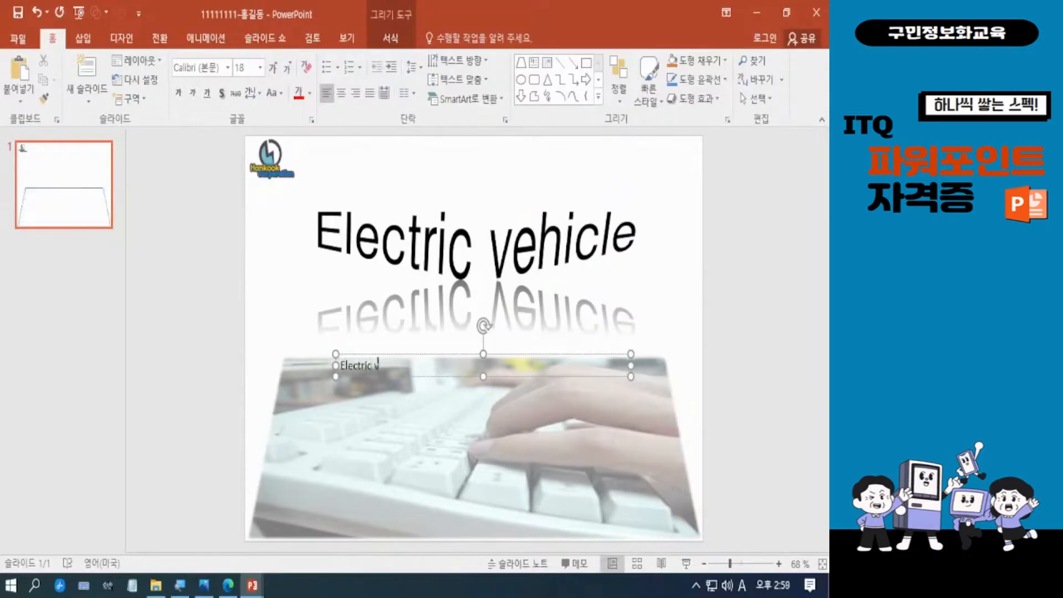
pyautogui.write('ehice')
pyautogui.press('BackSpace')
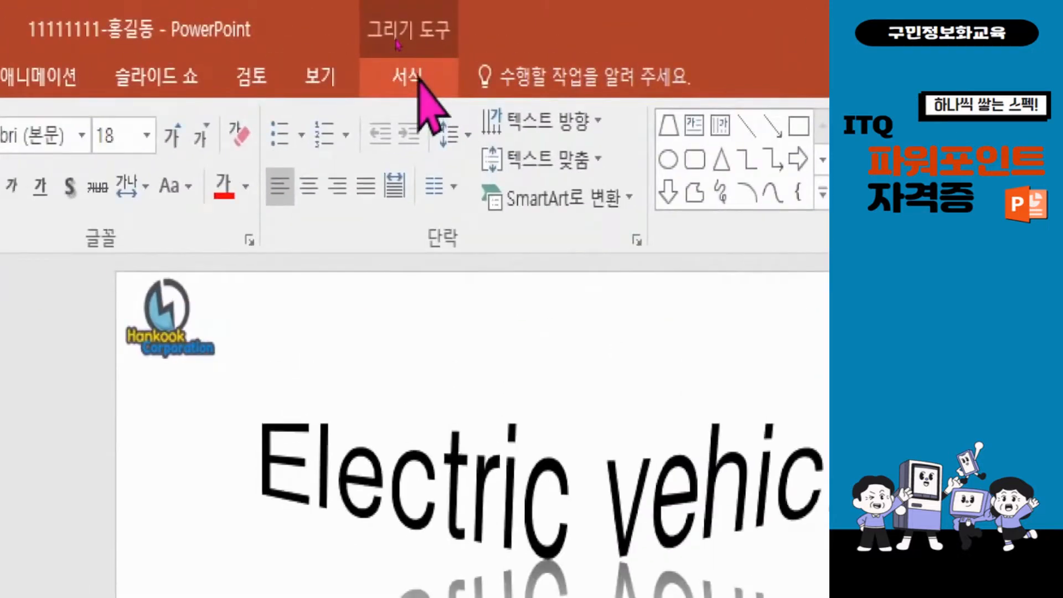
# Apply the 1/2 반사, 8 pt 오프셋 text reflection to the new text box.
pyautogui.click(396, 40)
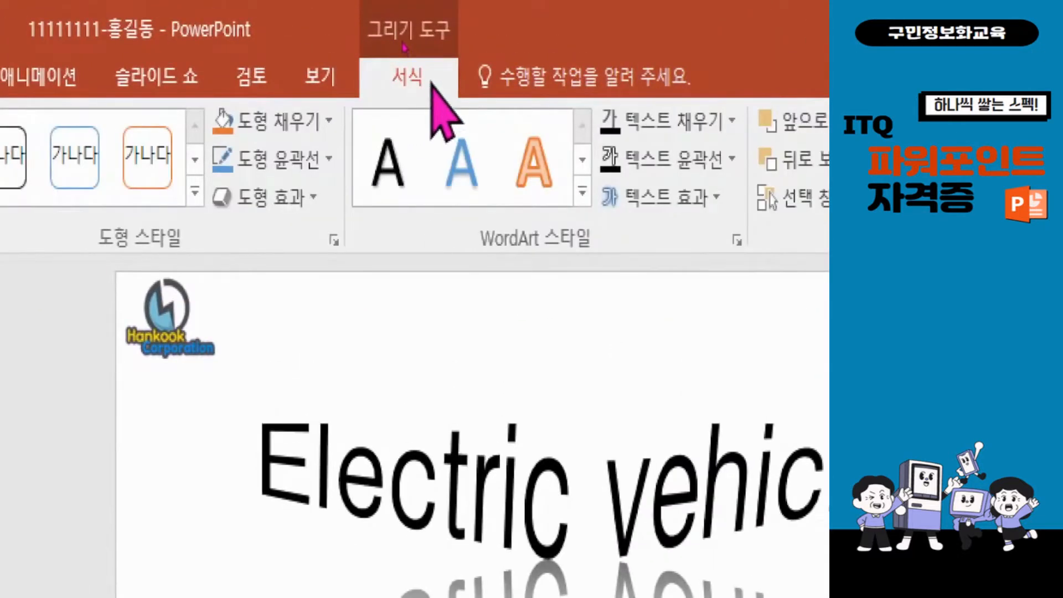
pyautogui.click(696, 200)
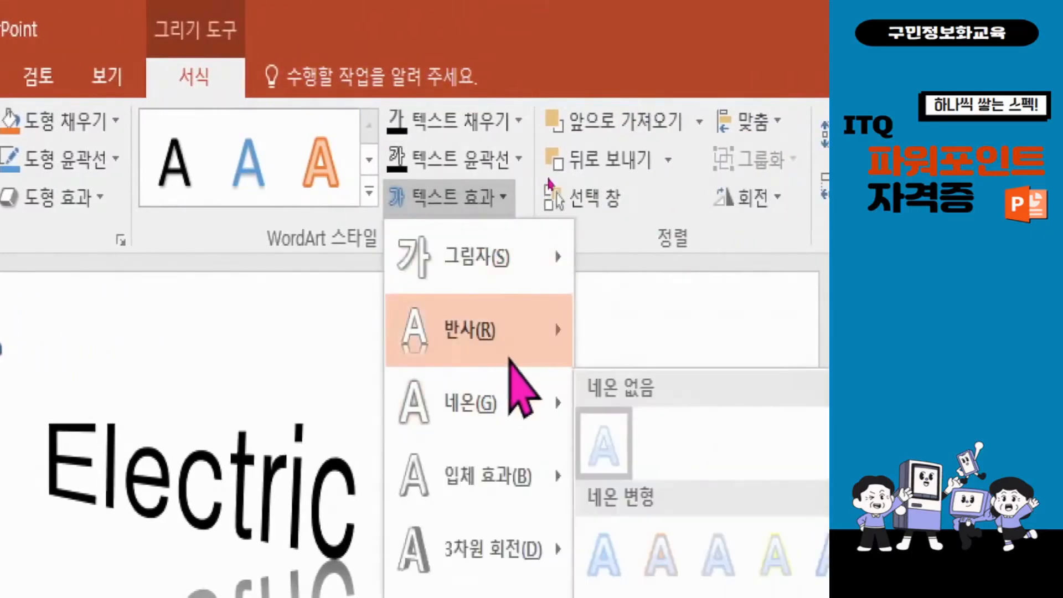
pyautogui.moveTo(514, 346)
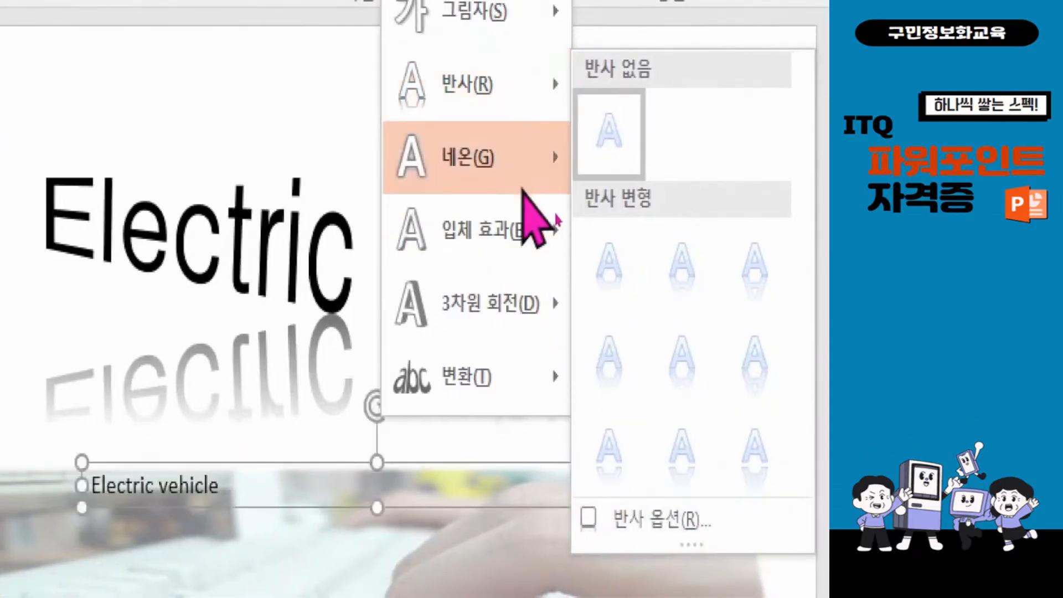
pyautogui.moveTo(509, 157)
pyautogui.moveTo(523, 105)
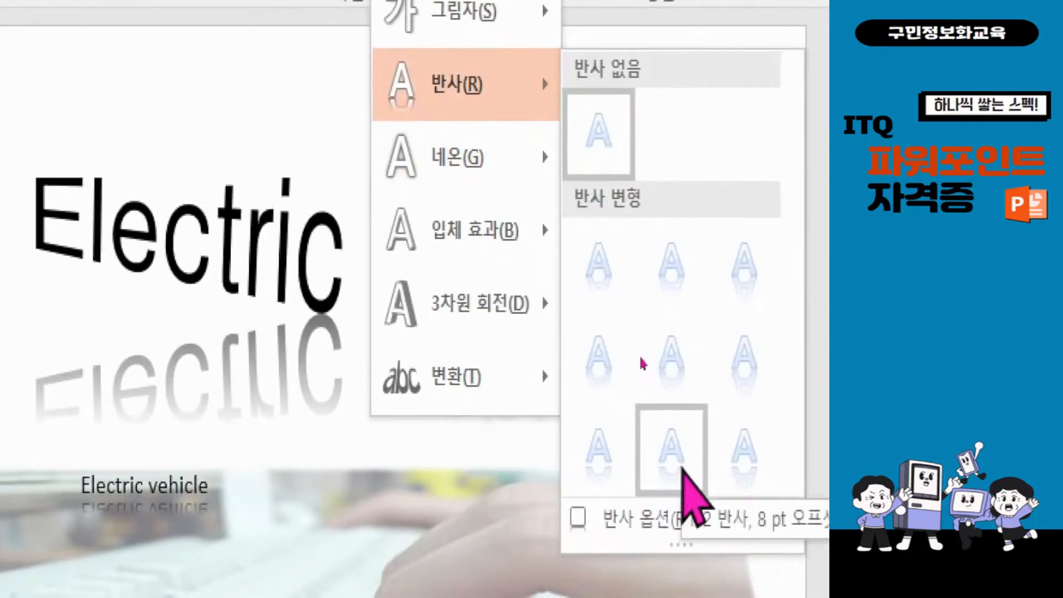
pyautogui.click(682, 469)
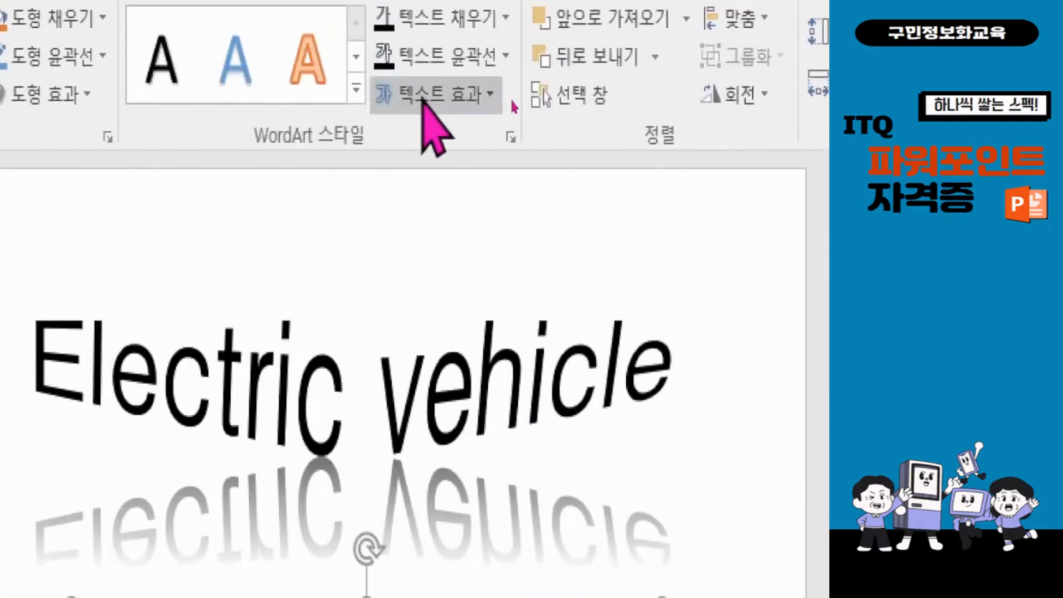
# Try the upward-slanting warp, first in the last row of text transformations, on the new text box.
pyautogui.click(423, 100)
pyautogui.moveTo(501, 526)
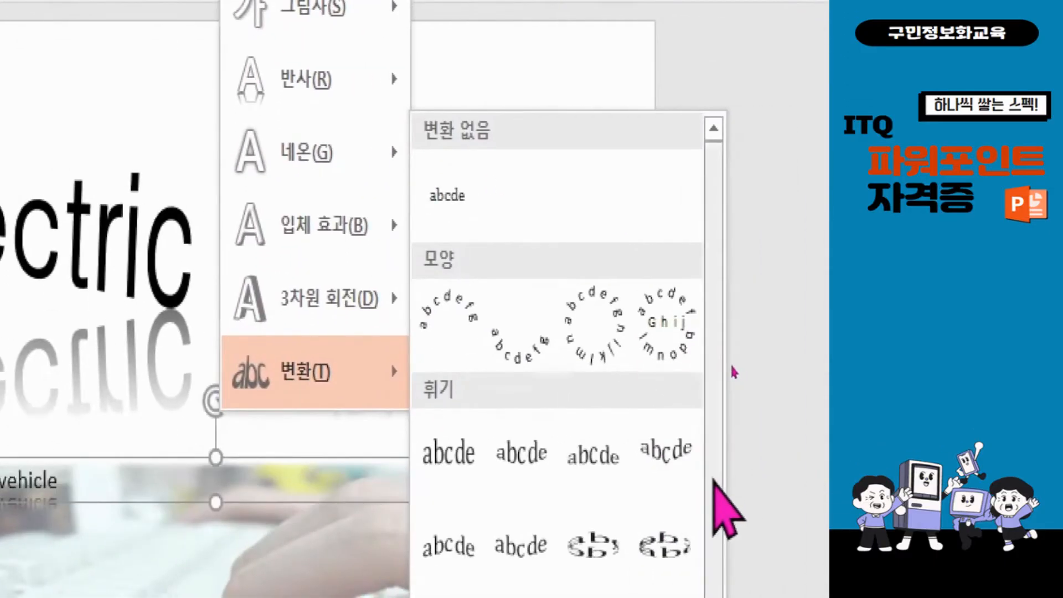
pyautogui.scroll(-4, 713, 479)
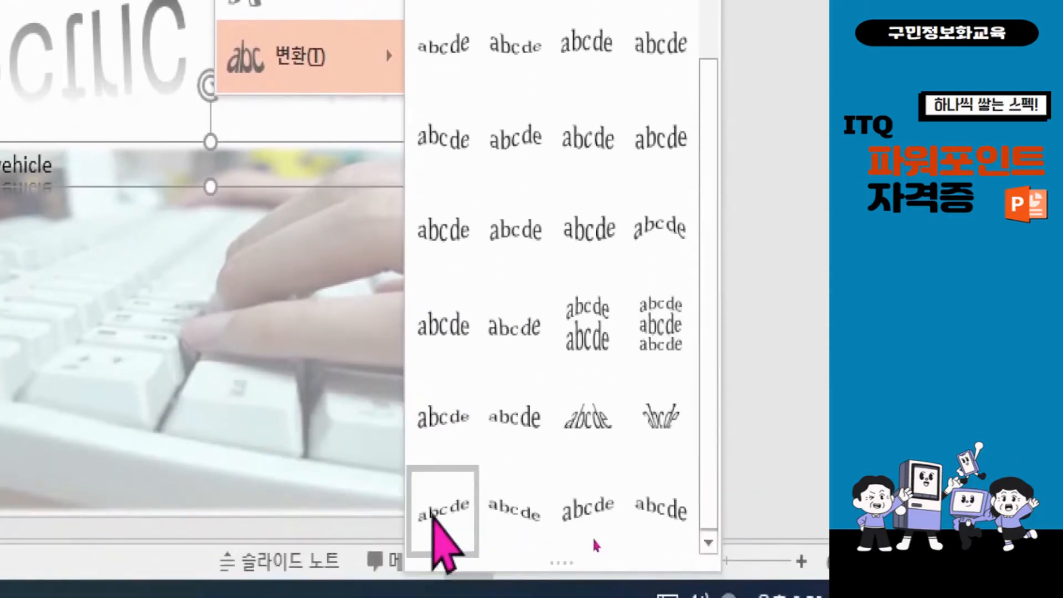
pyautogui.click(440, 512)
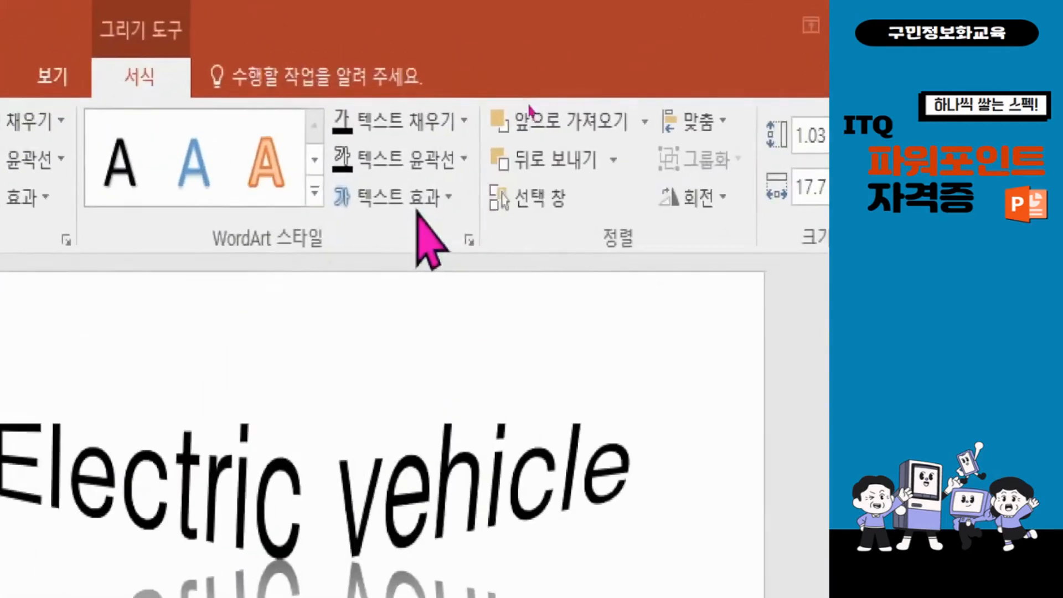
# Apply the third text reflection in the first row of reflection variations to the new text box.
pyautogui.click(529, 101)
pyautogui.moveTo(457, 355)
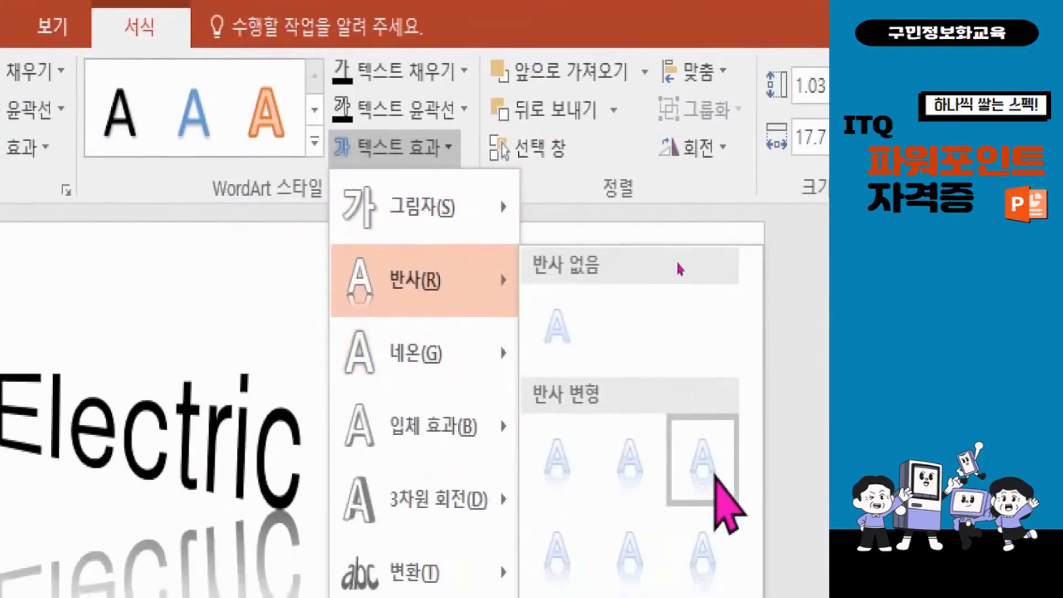
pyautogui.click(714, 475)
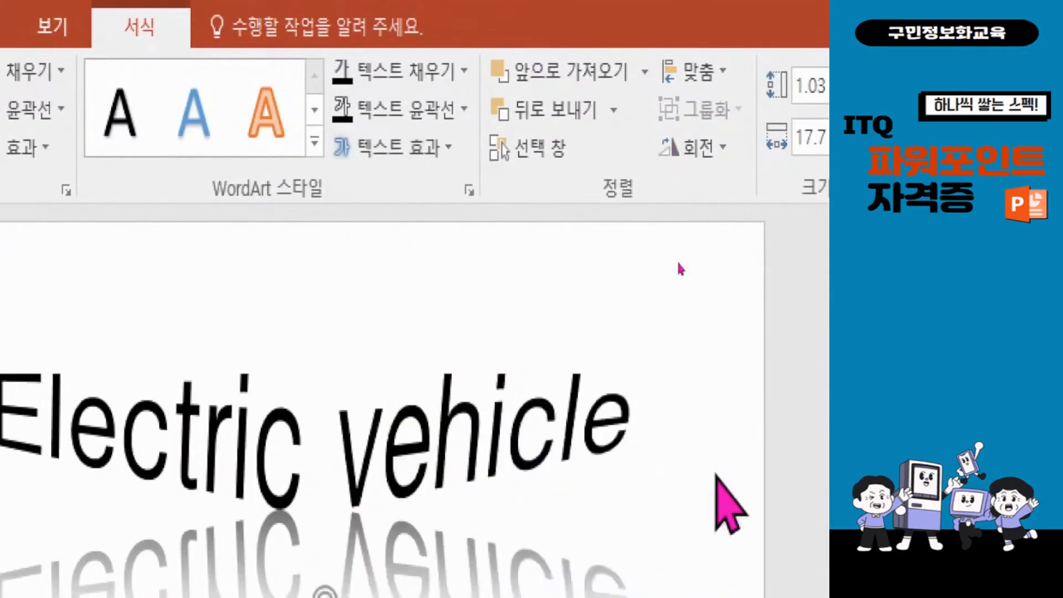
# Warp the text box's lettering into the WordArt's V shape and stretch the box downward over the keyboard picture, lowering its upper edge slightly.
pyautogui.click(438, 158)
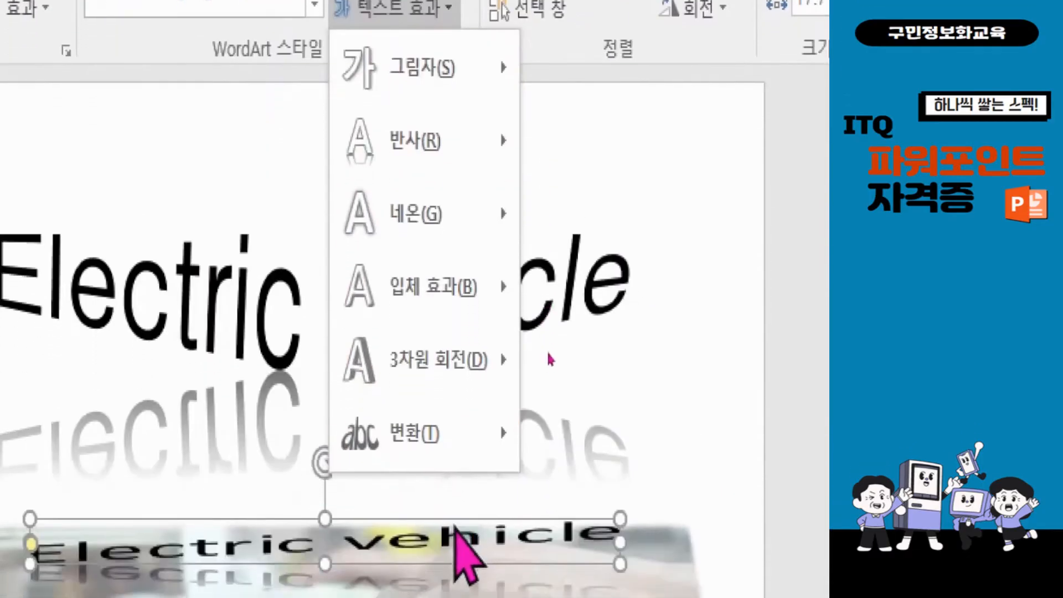
pyautogui.moveTo(474, 463)
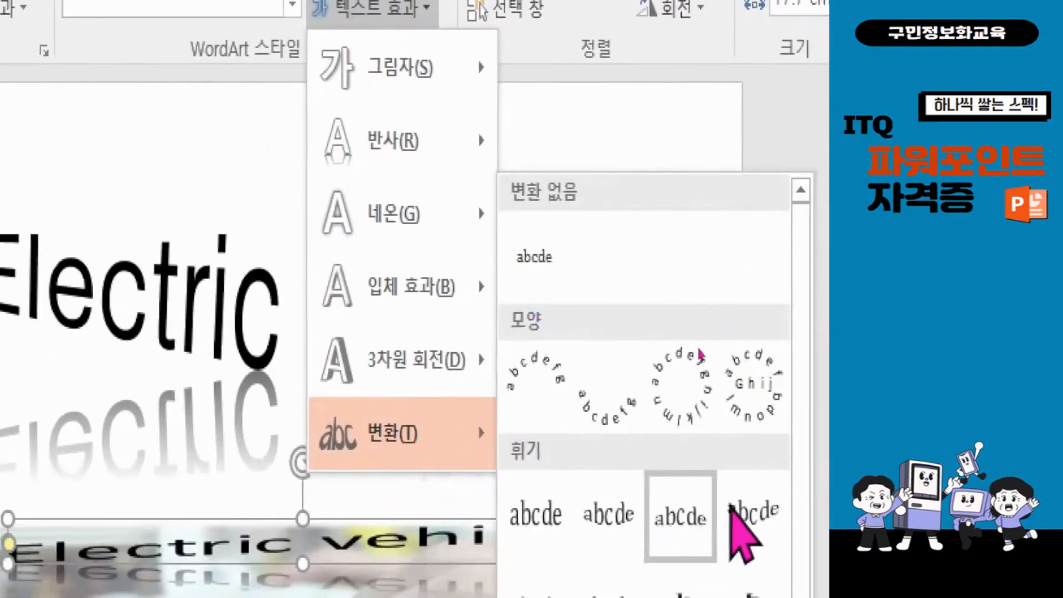
pyautogui.click(731, 525)
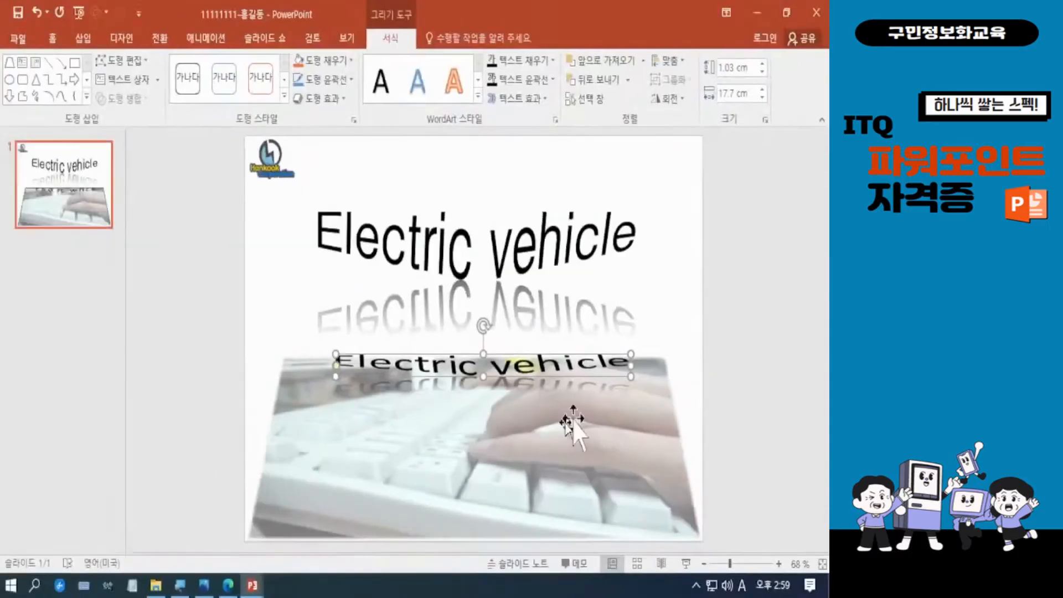
pyautogui.moveTo(484, 376); pyautogui.dragTo(491, 453)
pyautogui.moveTo(484, 352); pyautogui.dragTo(483, 368)
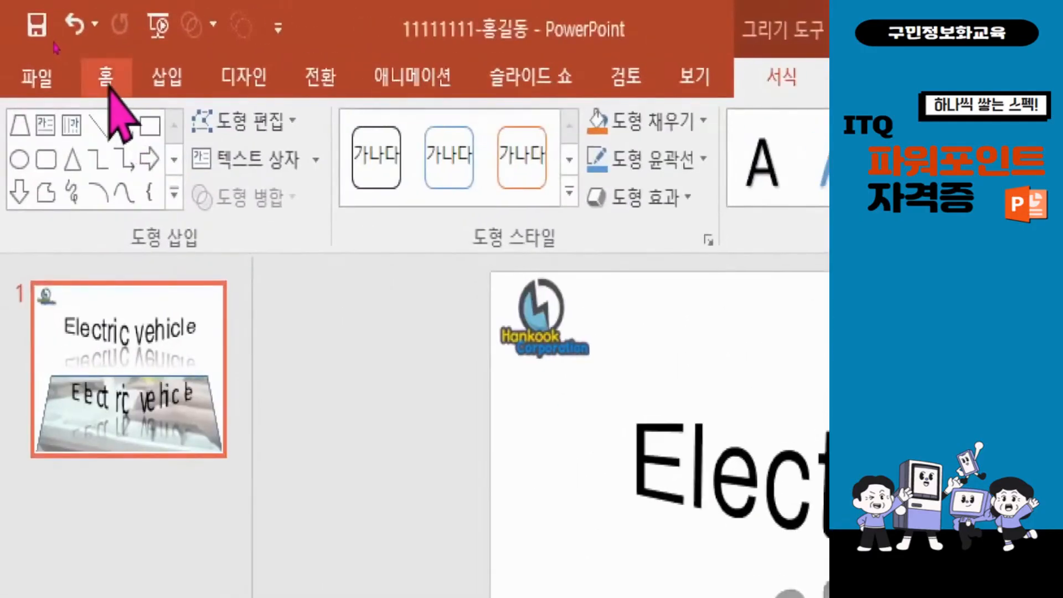
# Set the new text box's font to 돋움 and make its text bold.
pyautogui.click(53, 39)
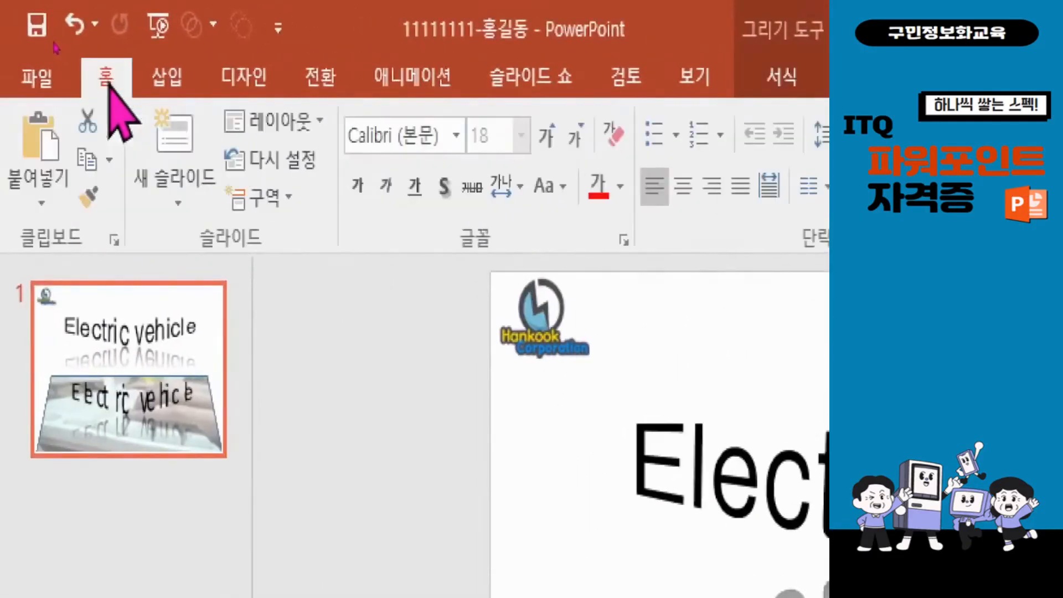
pyautogui.click(408, 136)
pyautogui.write('e')
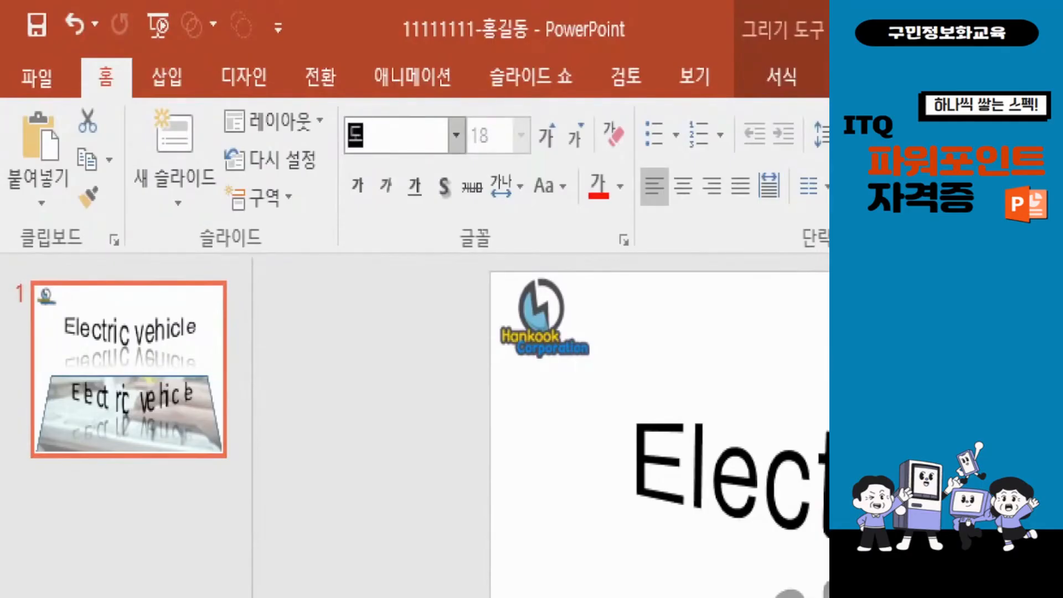
pyautogui.press('Return')
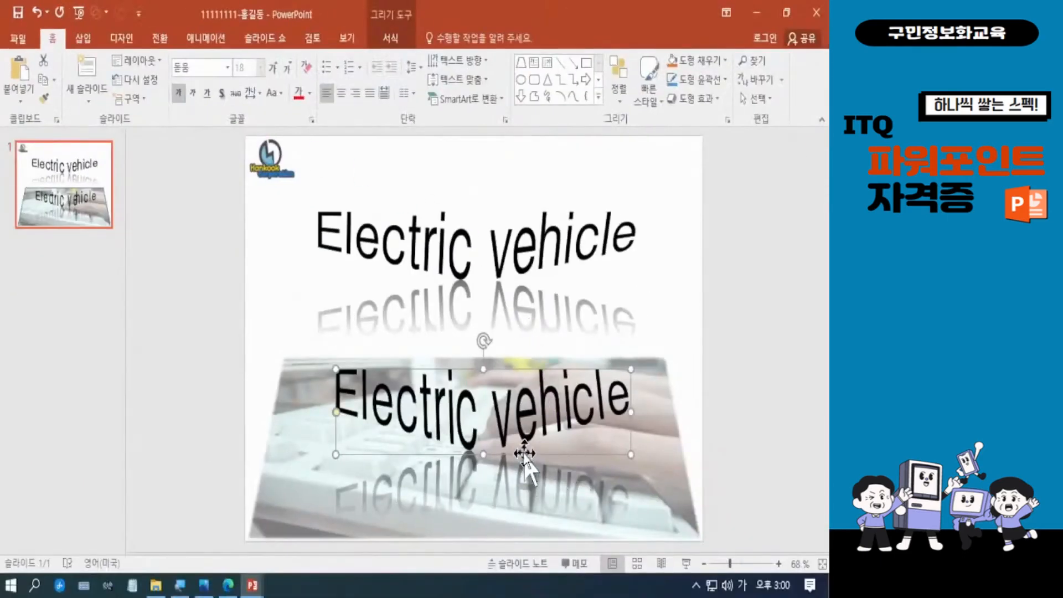
# Compare the styled text box with the WordArt title, and delete the text box from the keyboard picture.
pyautogui.click(682, 361)
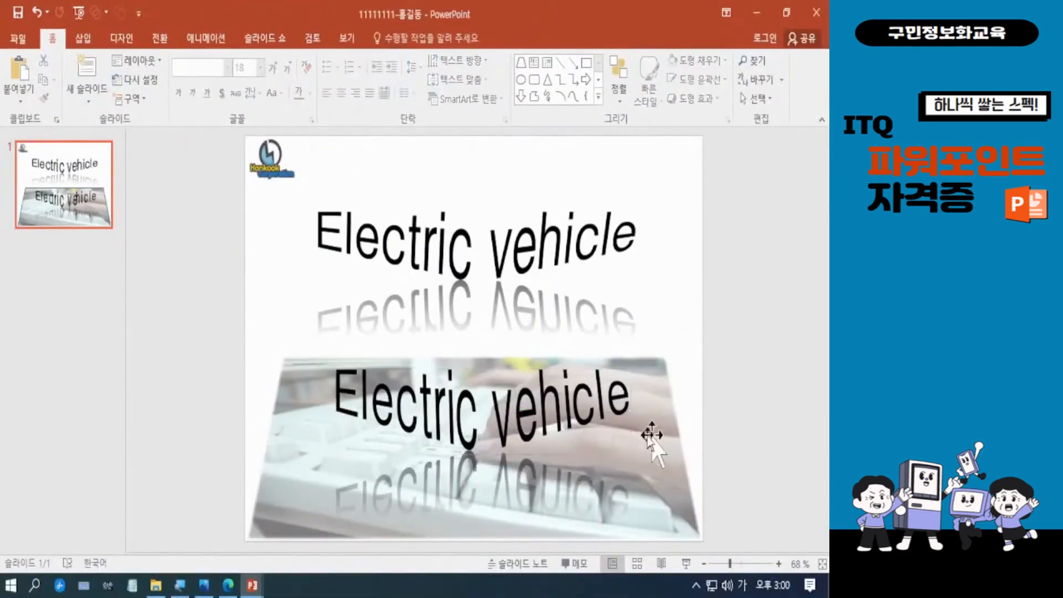
pyautogui.click(556, 416)
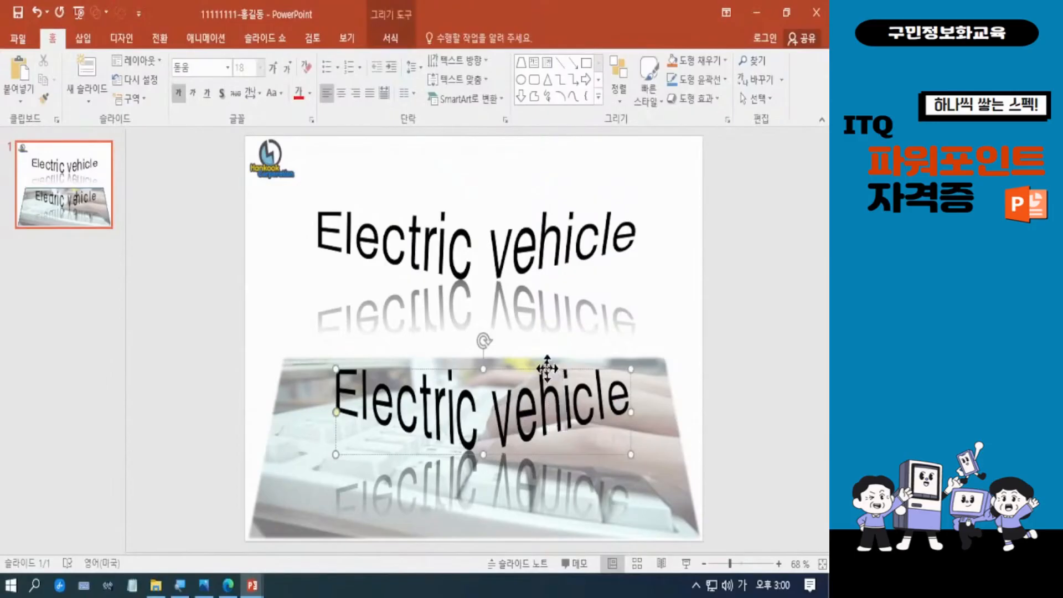
pyautogui.click(529, 244)
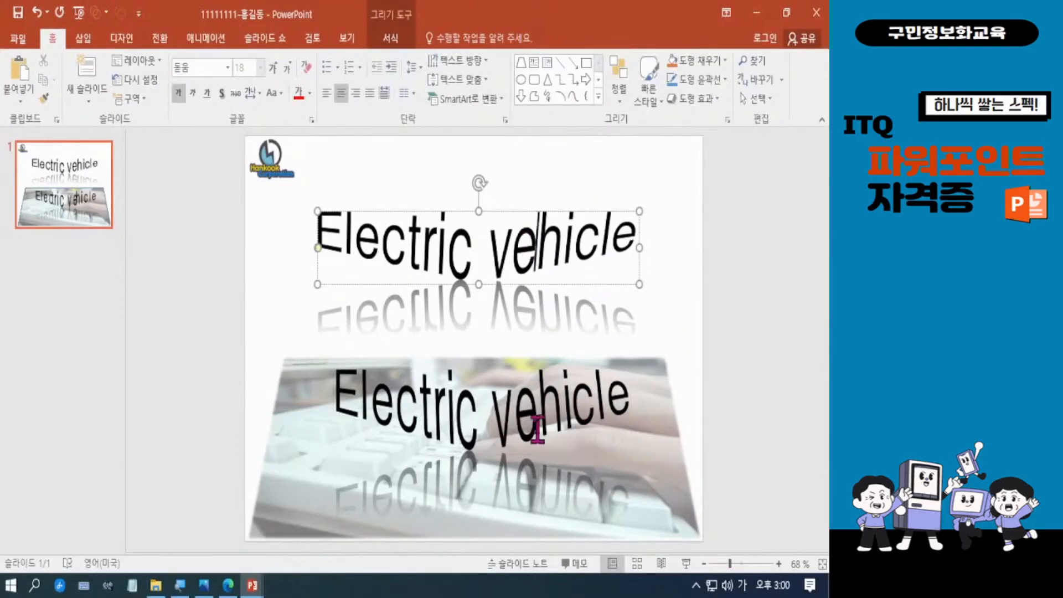
pyautogui.click(501, 404)
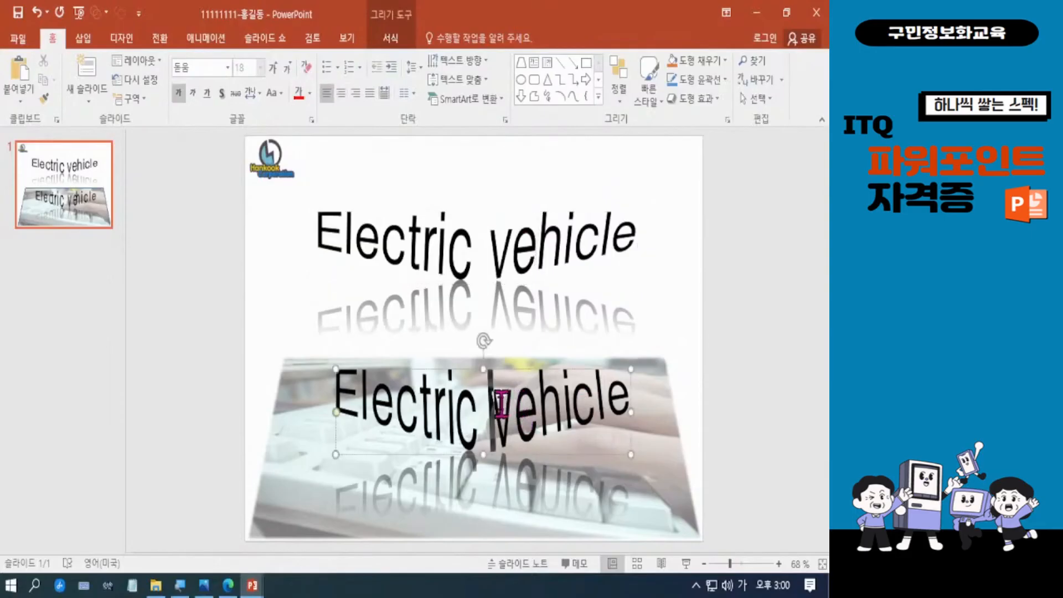
pyautogui.click(526, 370)
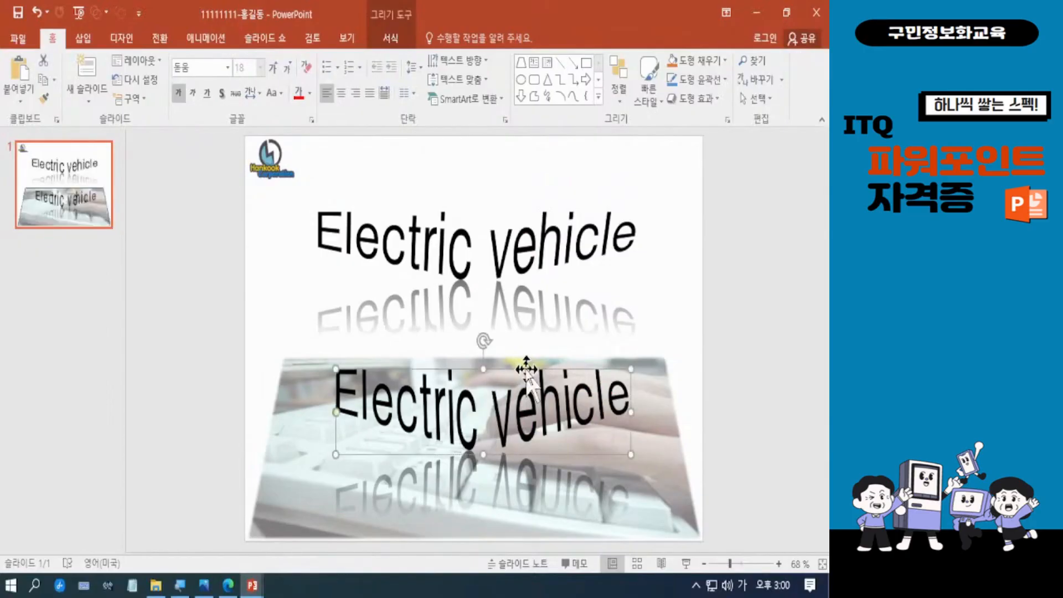
pyautogui.press('Delete')
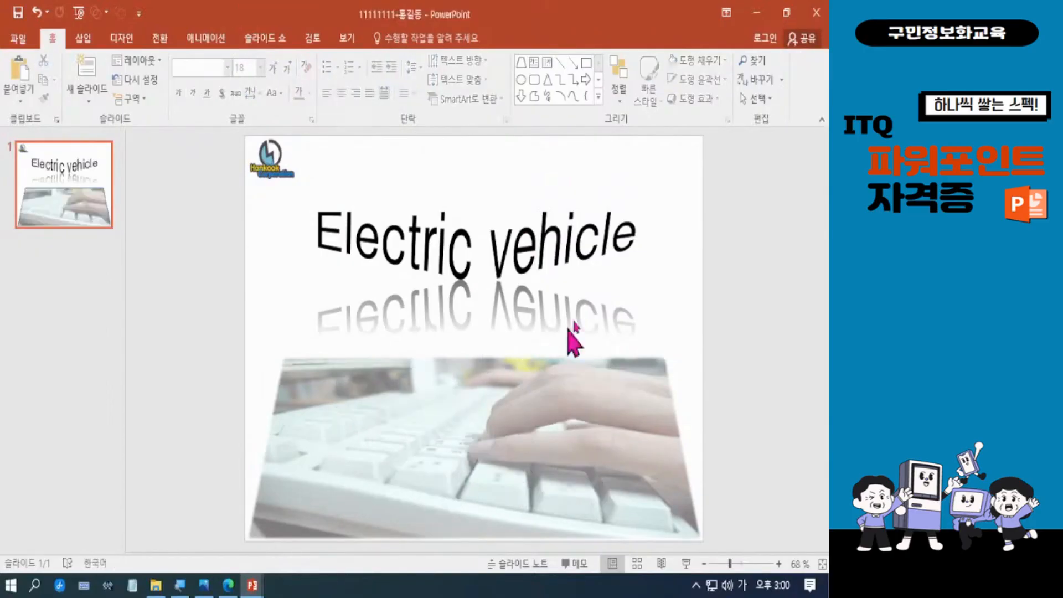